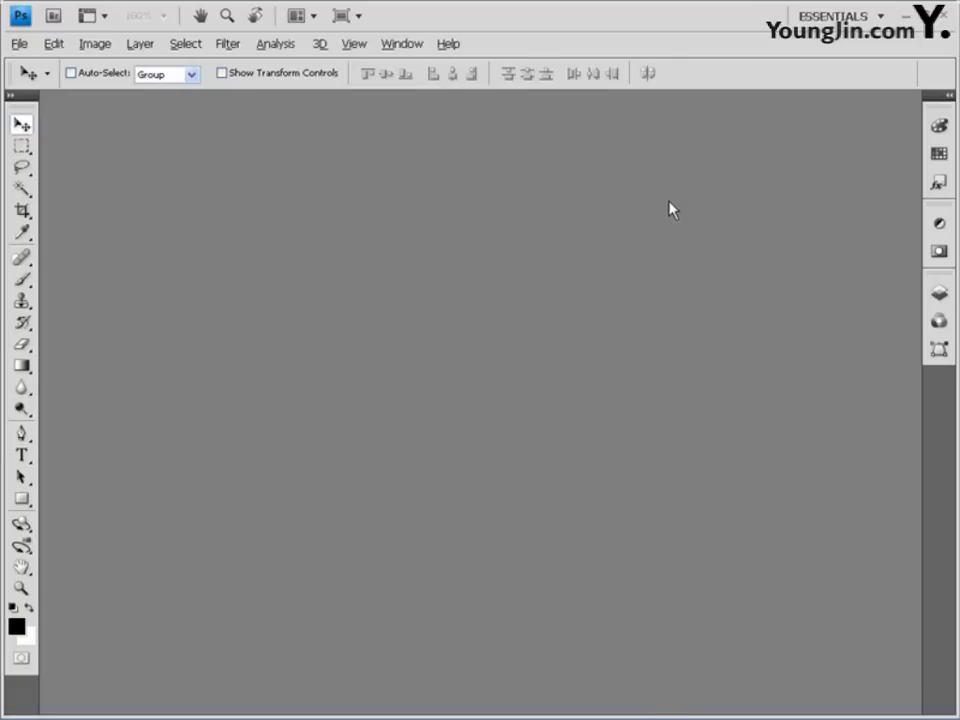
- Open the images 낙엽.jpg and 은행나뭇잎.jpg together from the Chapter01 folder
click(19, 43)
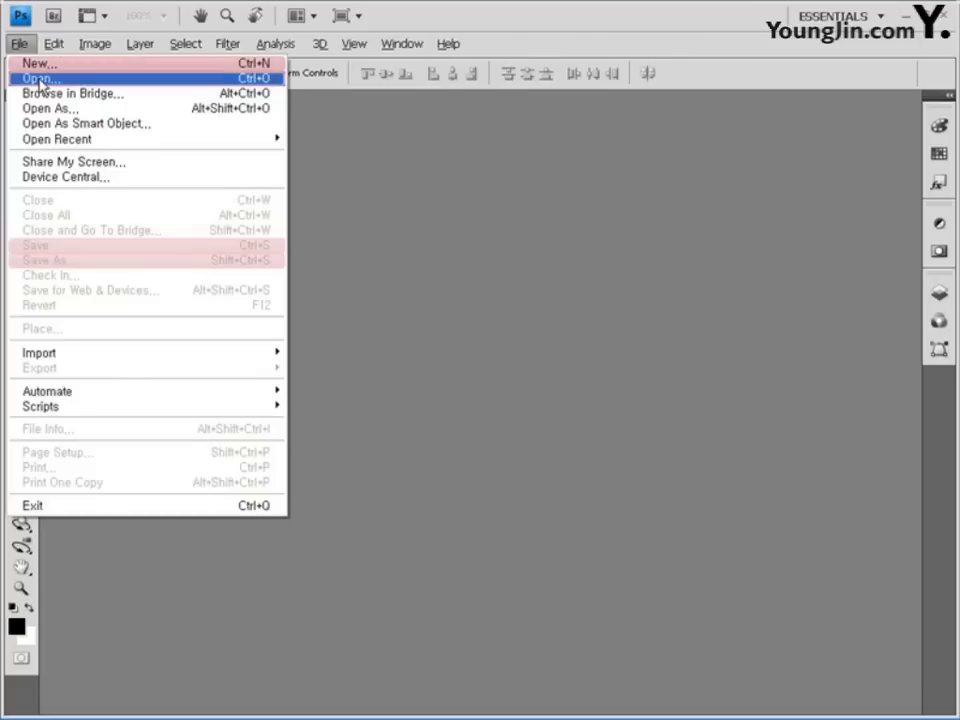
click(42, 79)
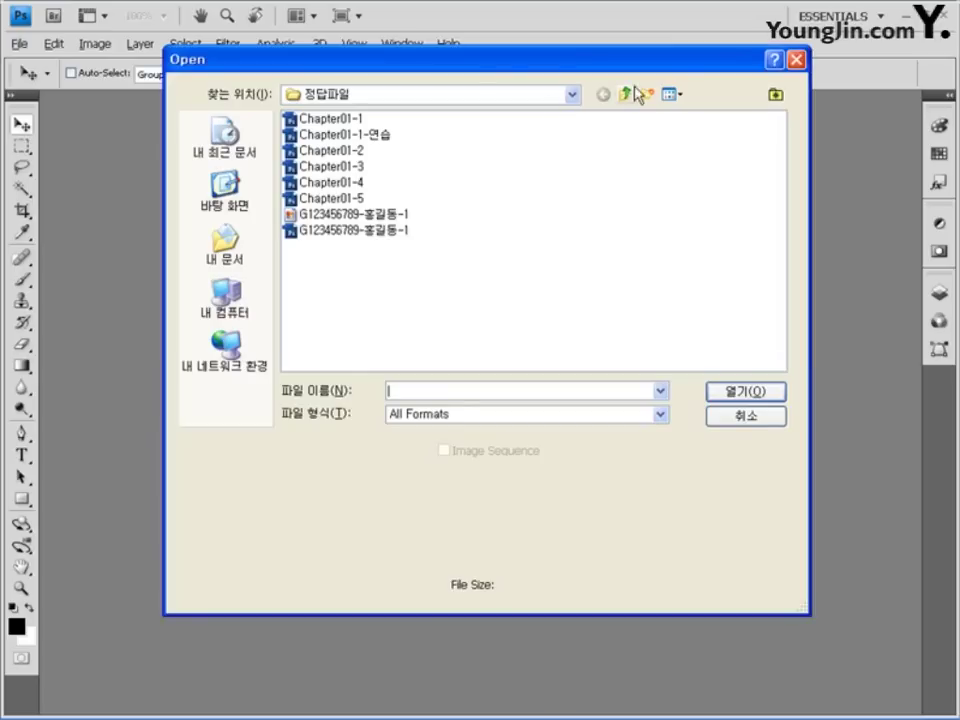
click(627, 93)
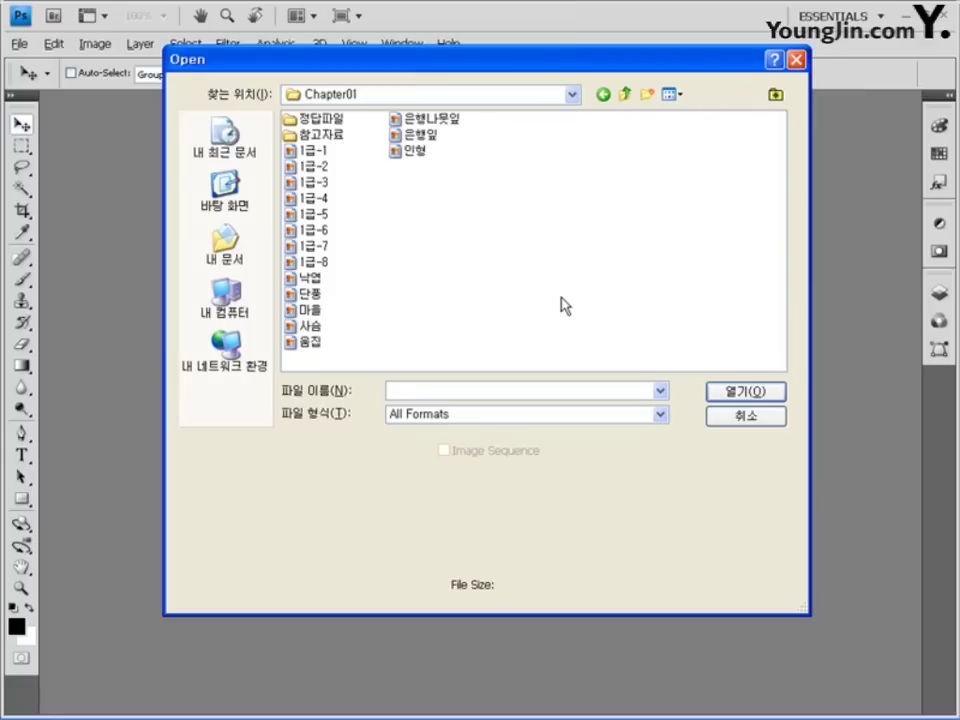
click(310, 279)
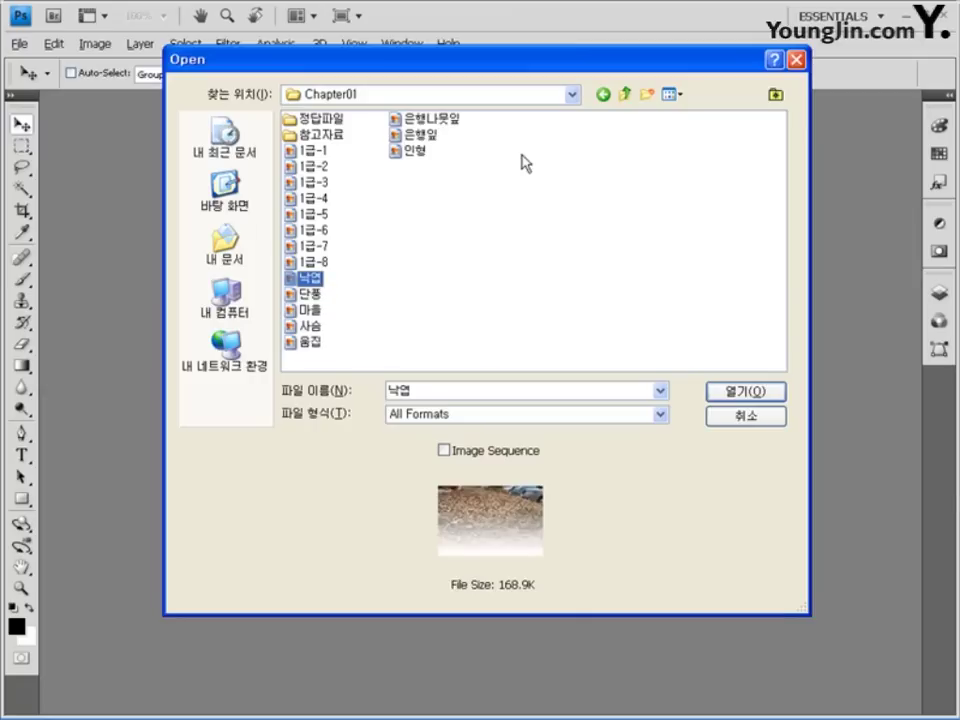
ctrl+click(432, 122)
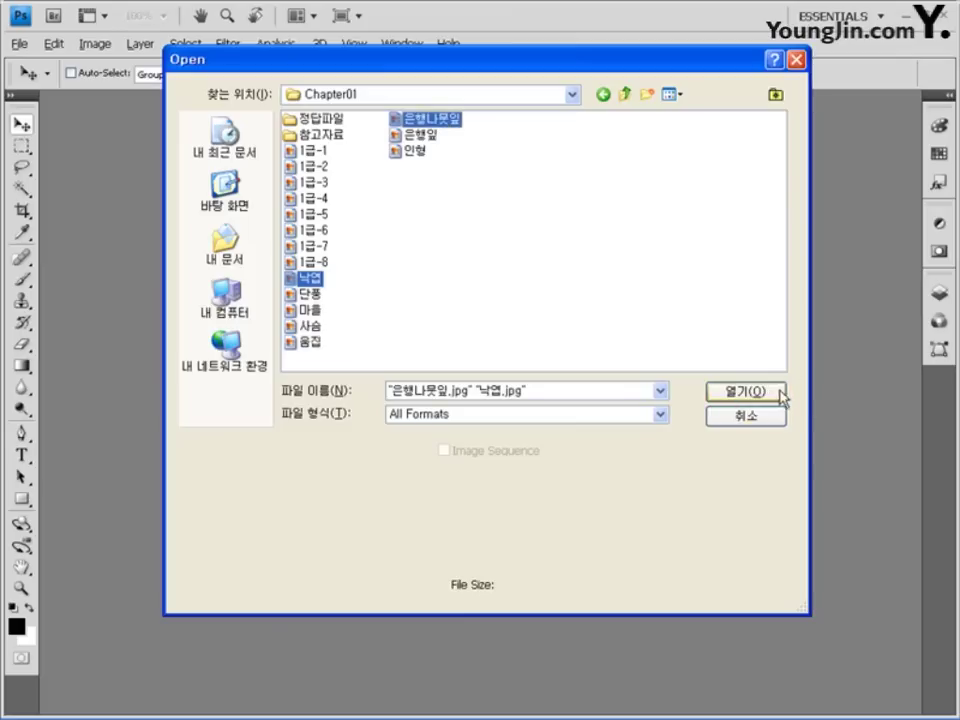
click(754, 391)
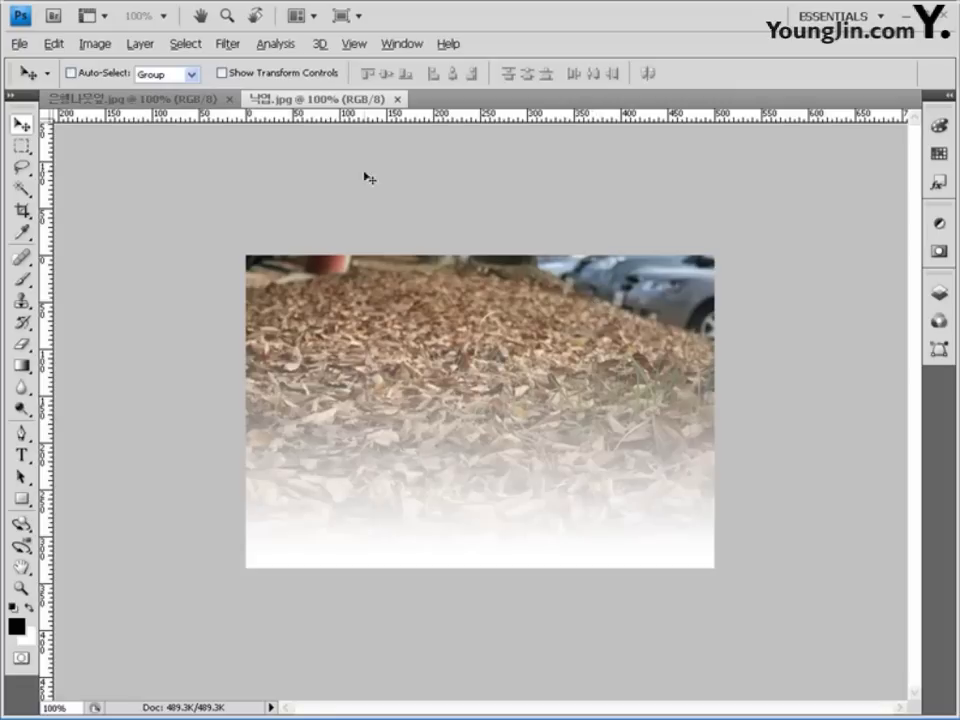
- Float both images in their own windows and arrange the ginkgo leaf window in front of the fallen-leaves window
drag(340, 100, 386, 219)
drag(178, 98, 257, 215)
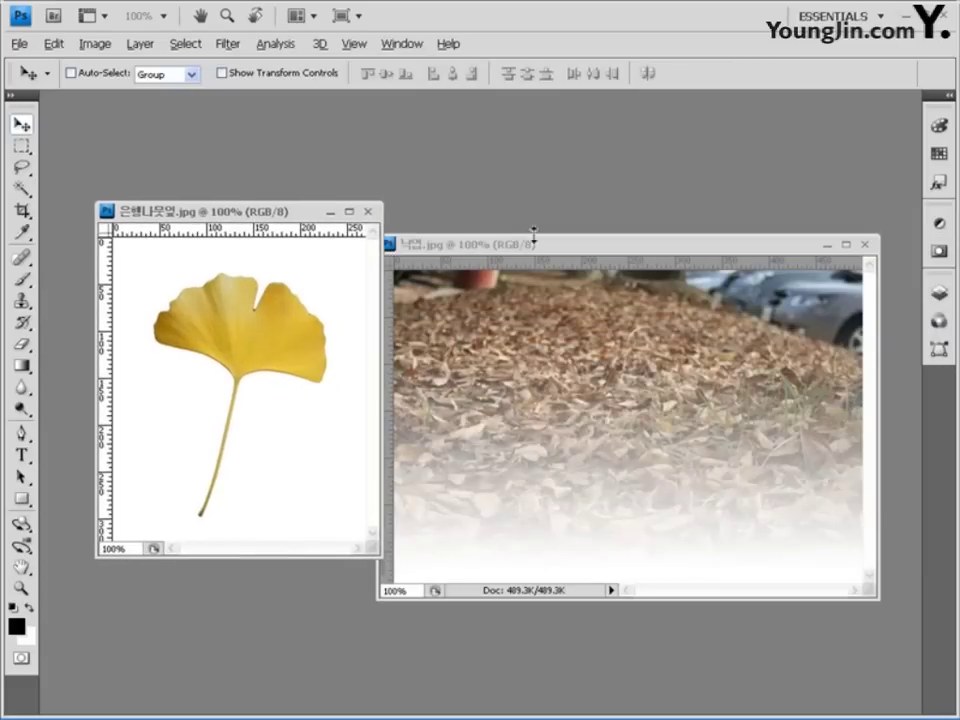
drag(529, 250, 587, 121)
drag(226, 218, 472, 262)
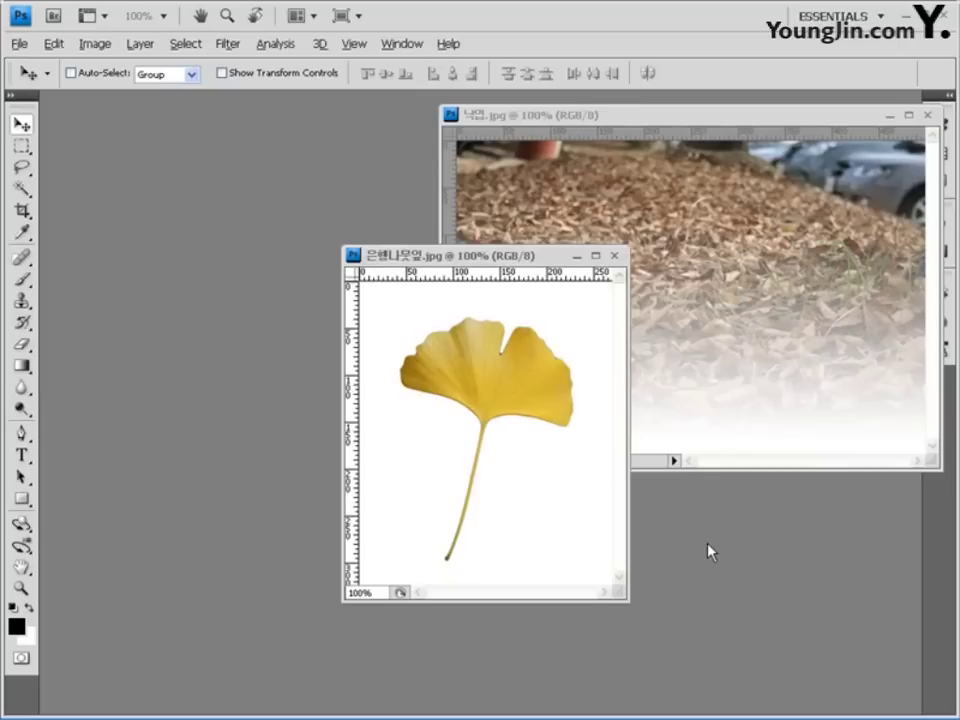
- Examine the color highlighting of the File and Edit commands and the GTQ menu set's color options, leaving the settings unsaved
click(14, 48)
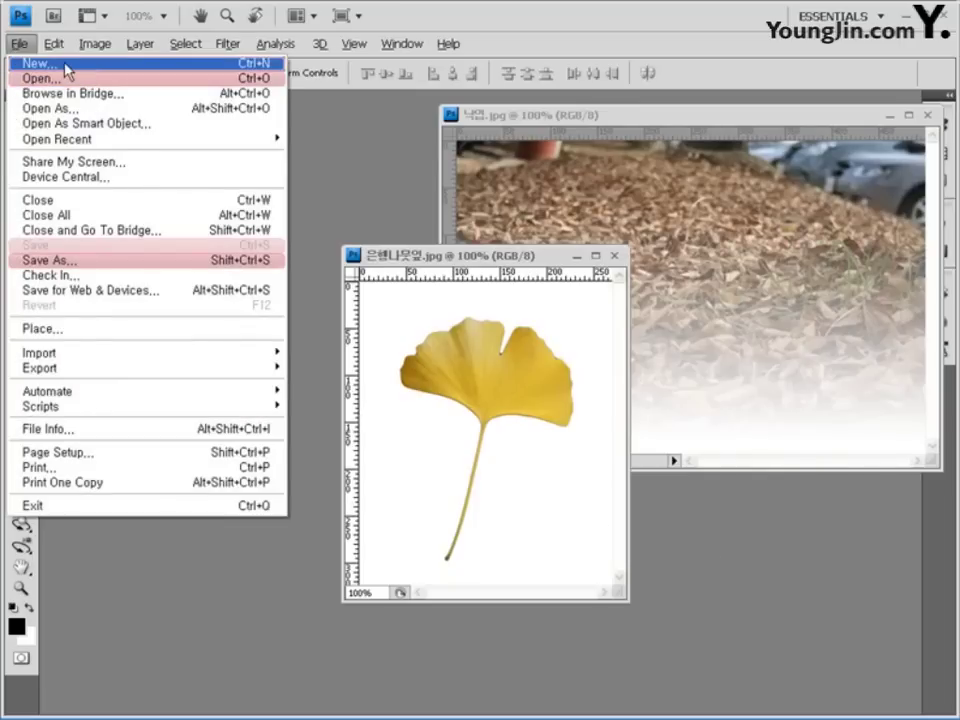
mouse_move(52, 47)
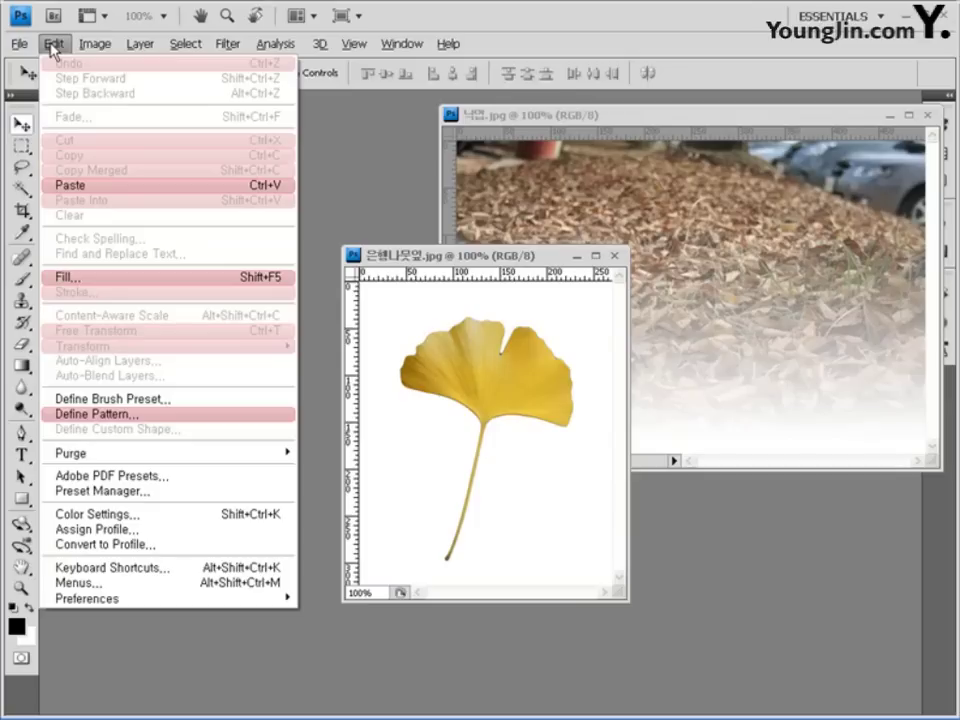
click(78, 582)
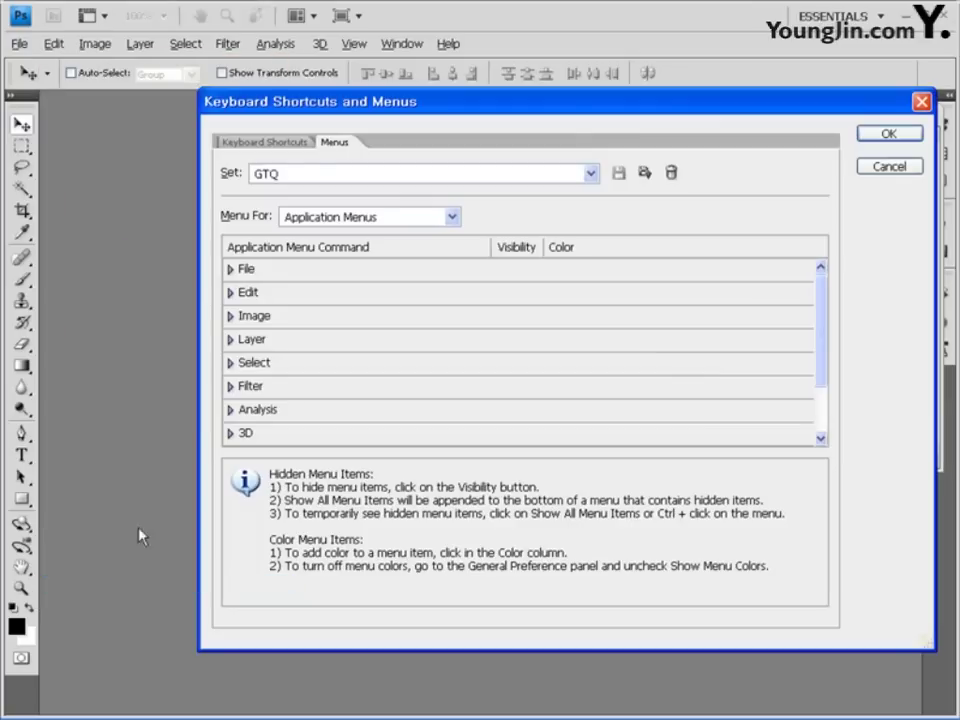
click(230, 269)
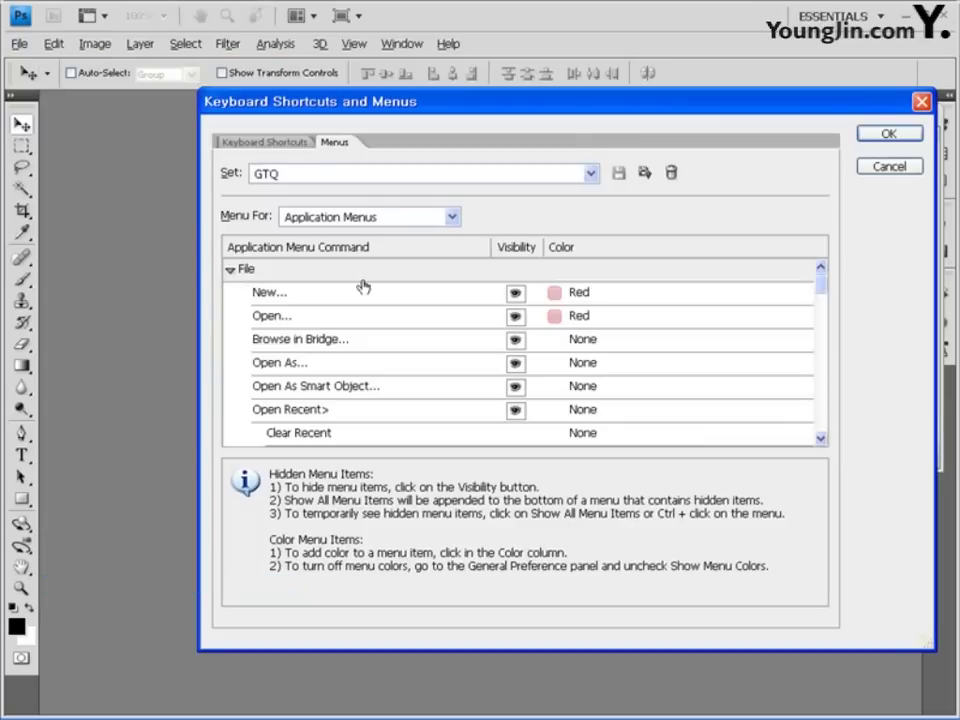
click(575, 294)
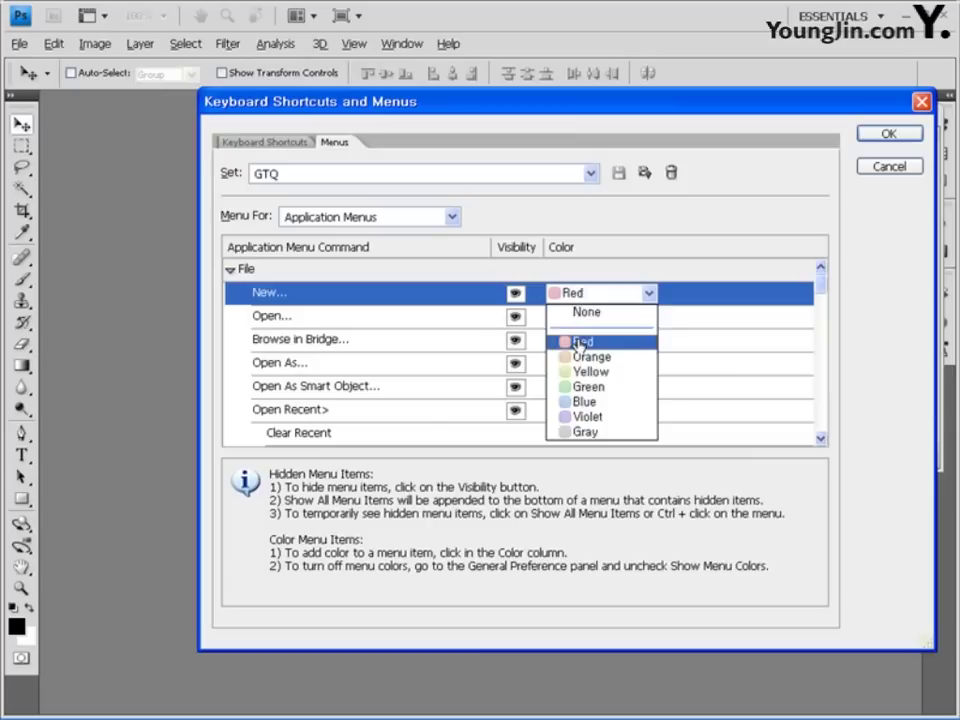
click(578, 342)
scroll(826, 290, down, 1)
scroll(826, 290, down, 3)
click(905, 170)
click(19, 44)
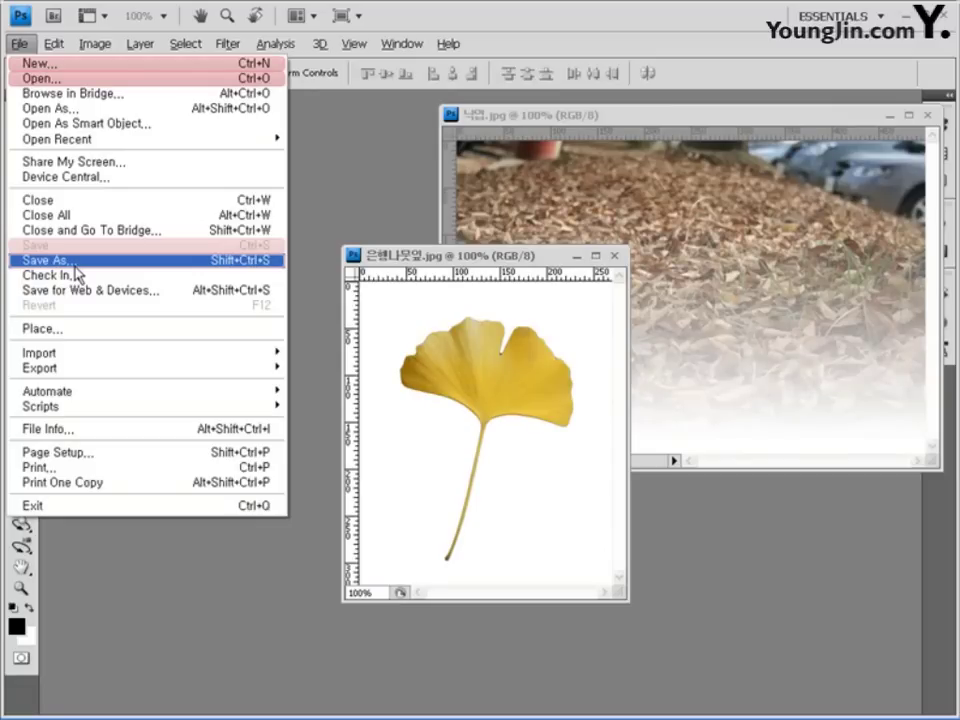
- Move the ginkgo leaf window clear of the fallen-leaves window and select its white background with the Magic Wand
click(546, 258)
drag(546, 258, 298, 176)
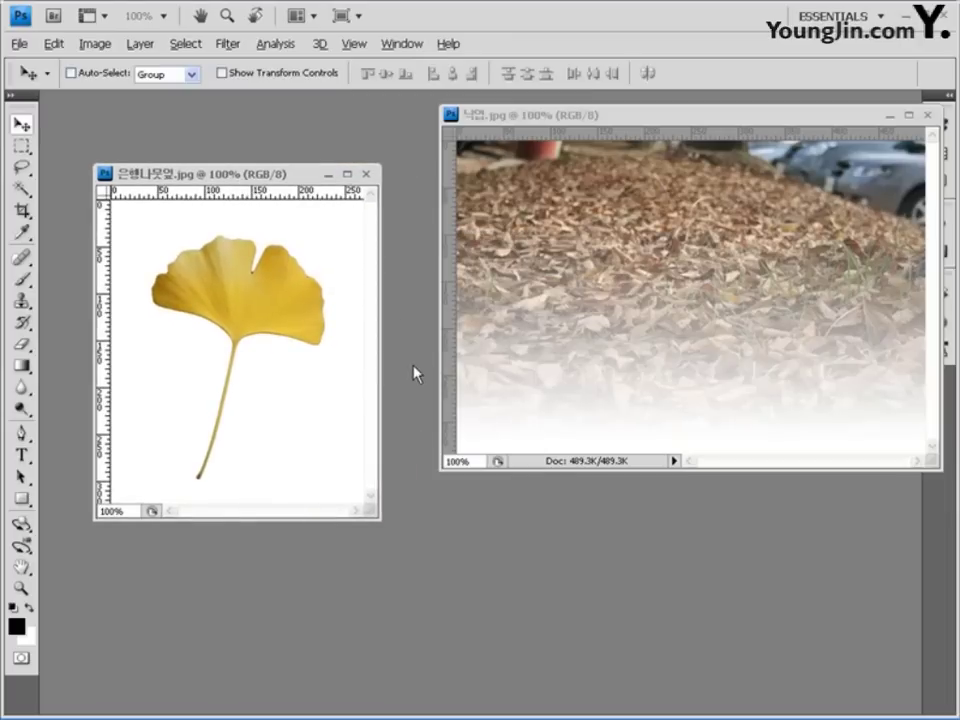
click(21, 187)
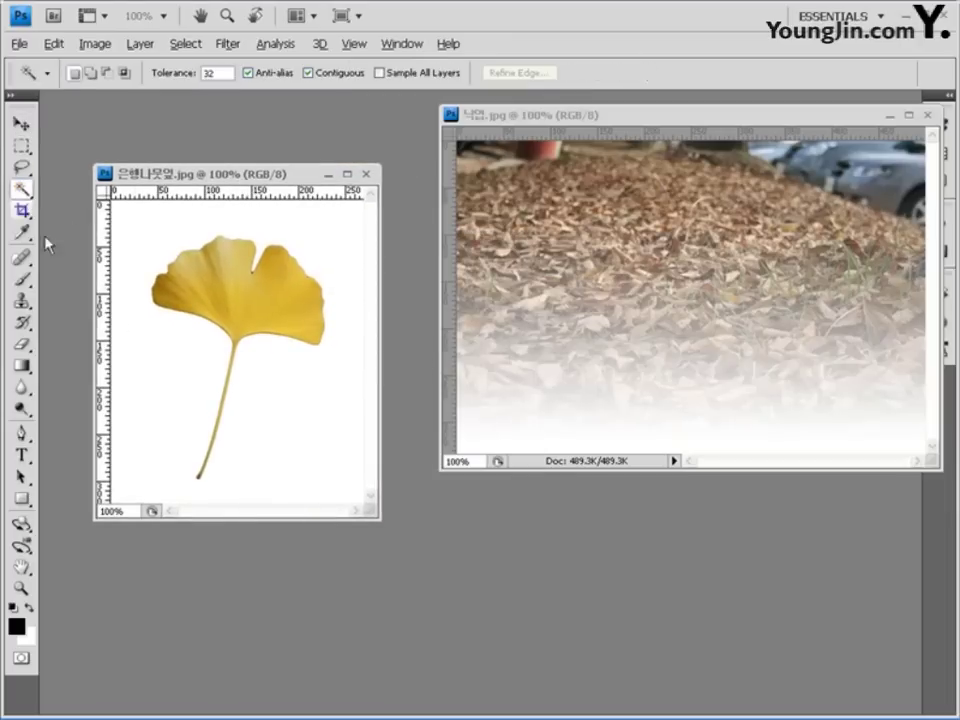
click(266, 302)
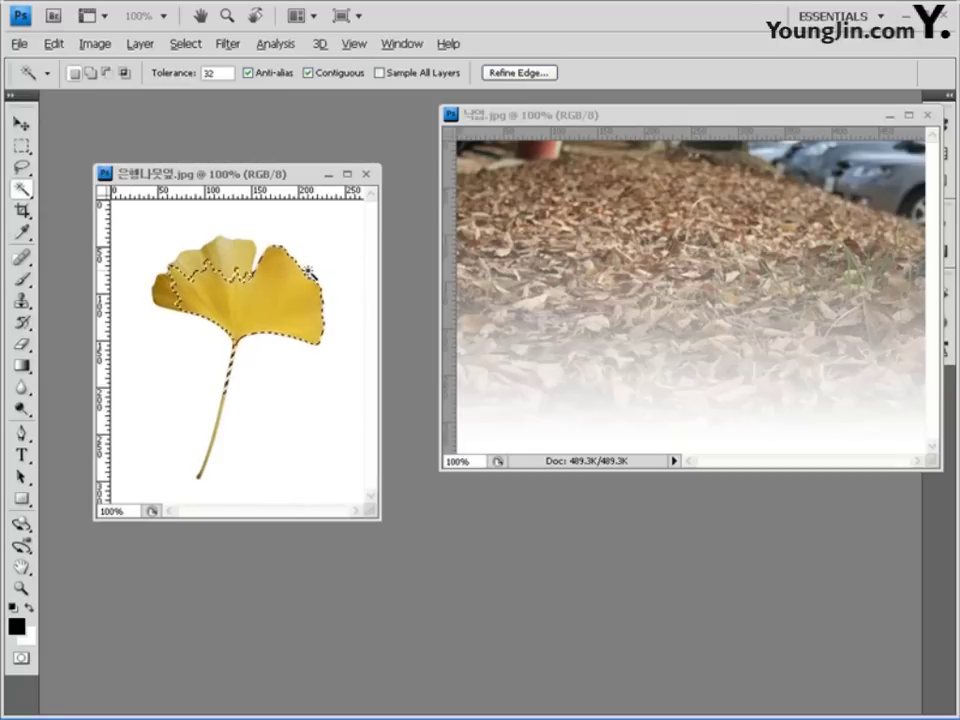
click(340, 434)
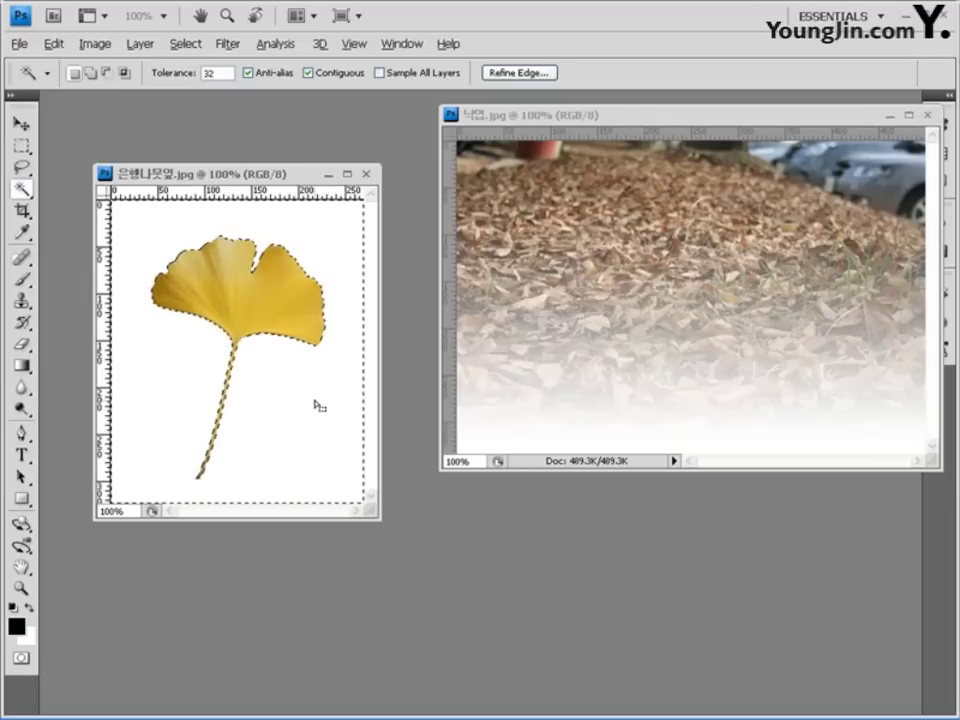
- Invert the background selection in 은행나뭇잎.jpg to select only the ginkgo leaf
click(185, 43)
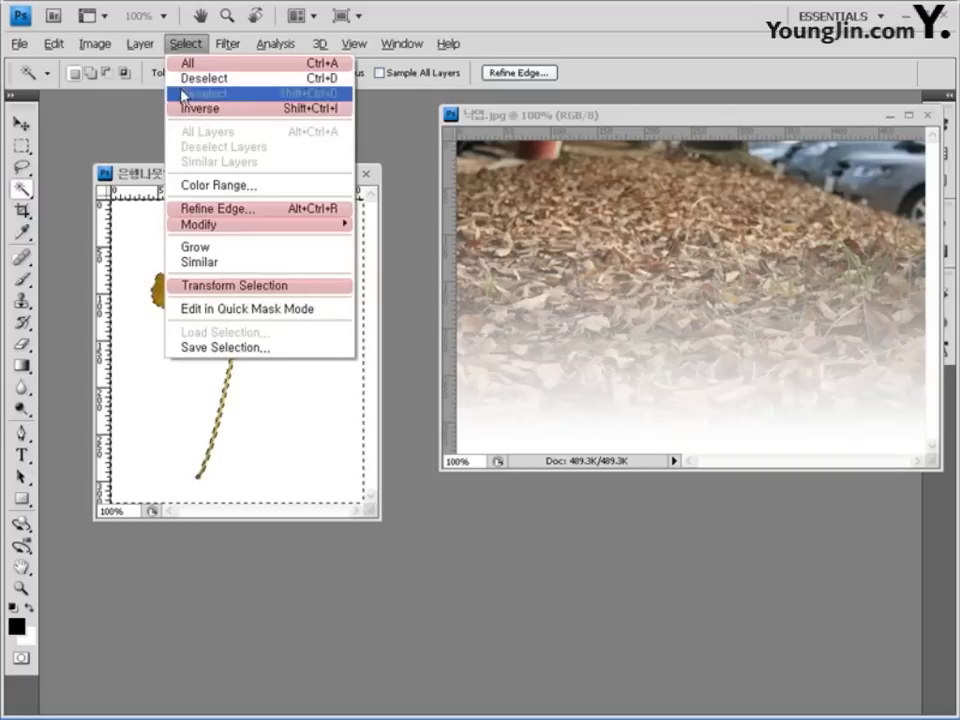
click(195, 117)
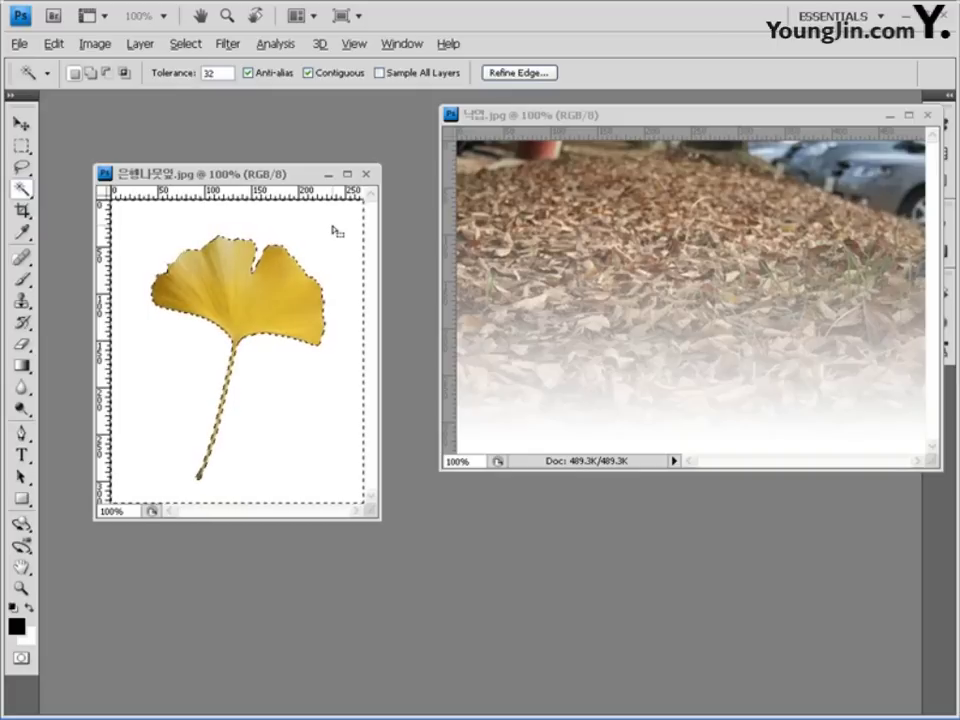
click(193, 44)
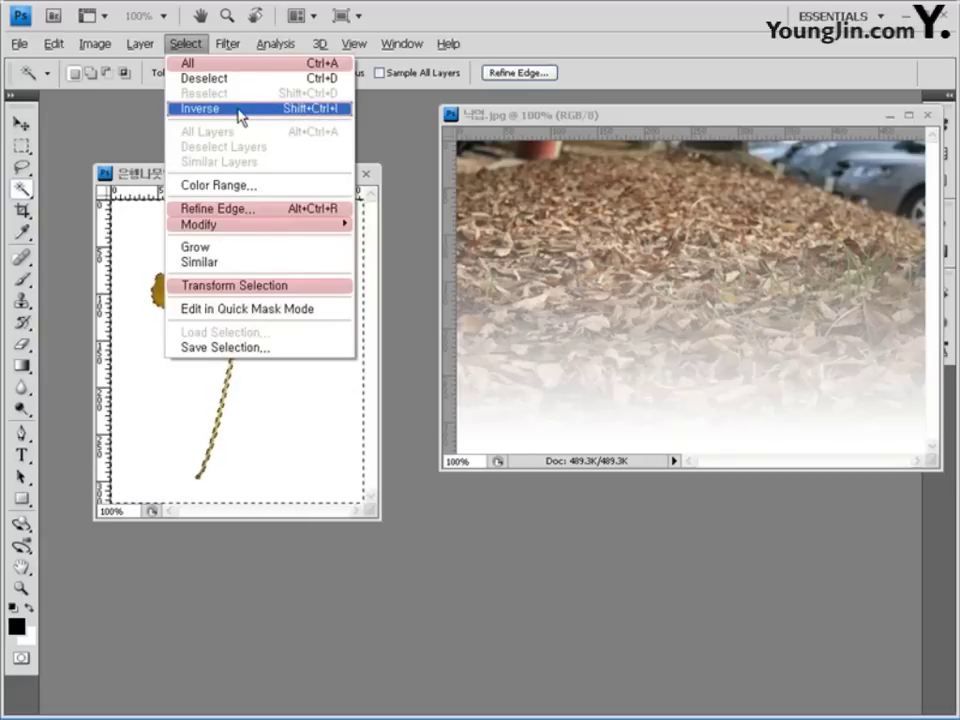
click(200, 108)
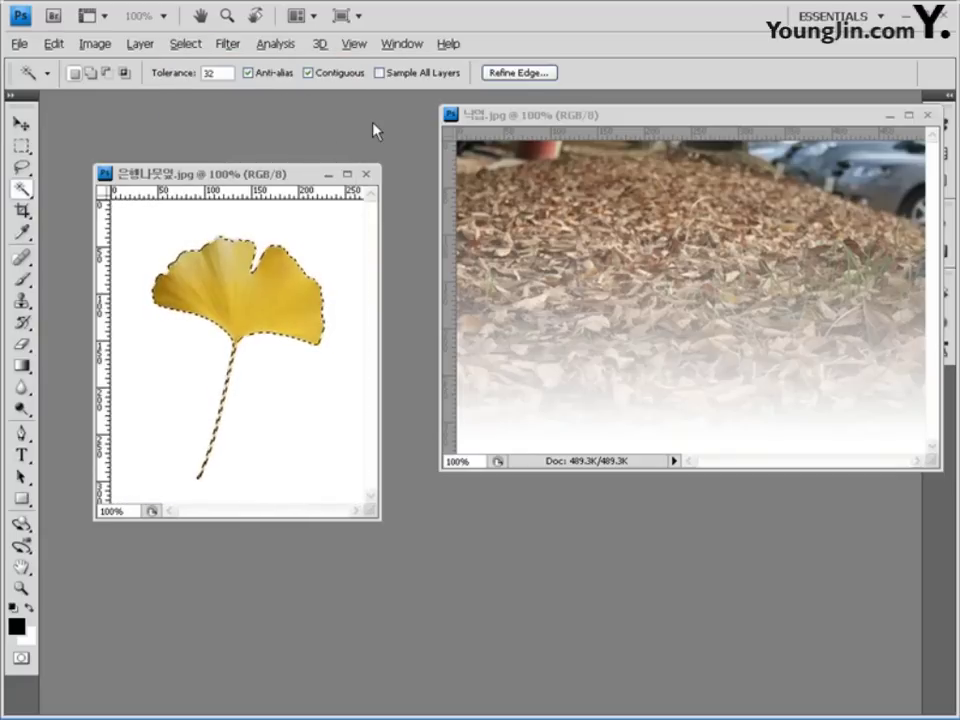
- Copy the selected ginkgo leaf and paste it into 낙엽.jpg
click(54, 43)
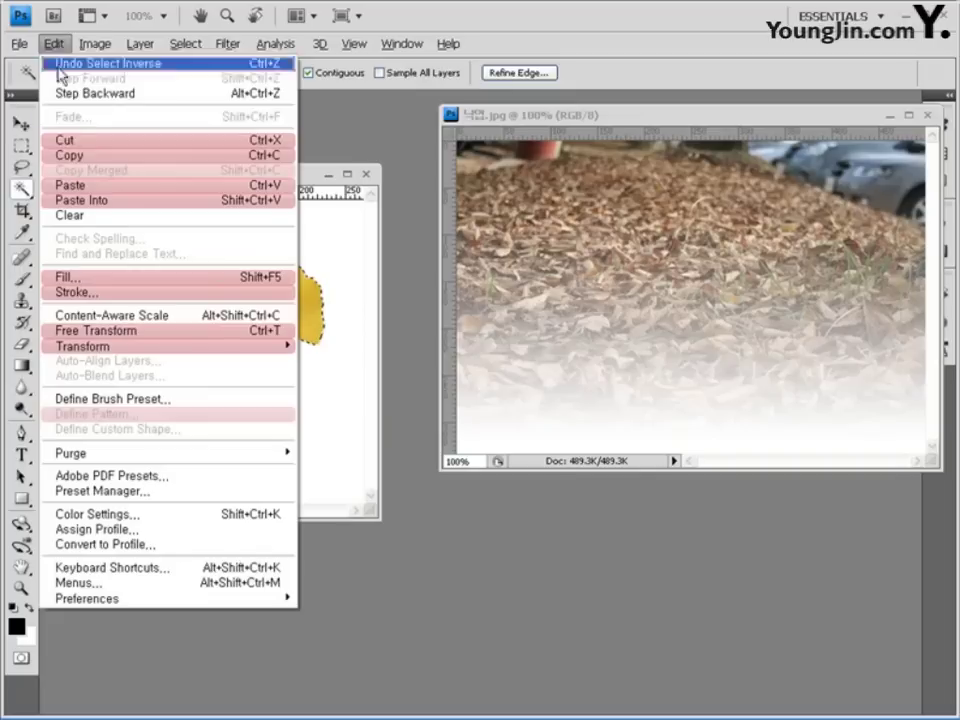
click(263, 157)
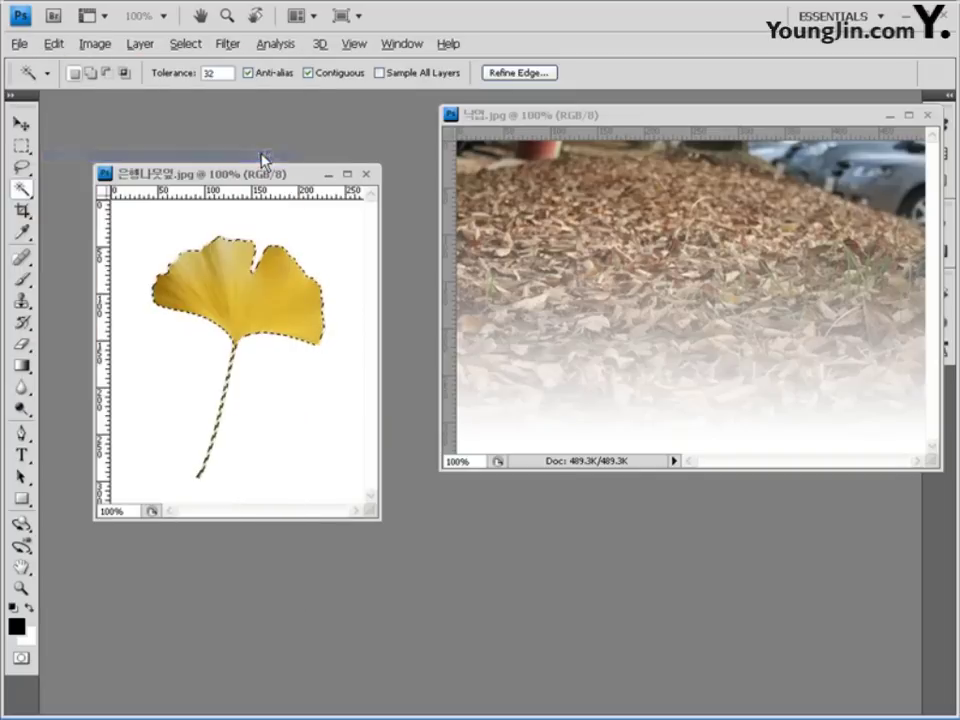
drag(565, 119, 397, 135)
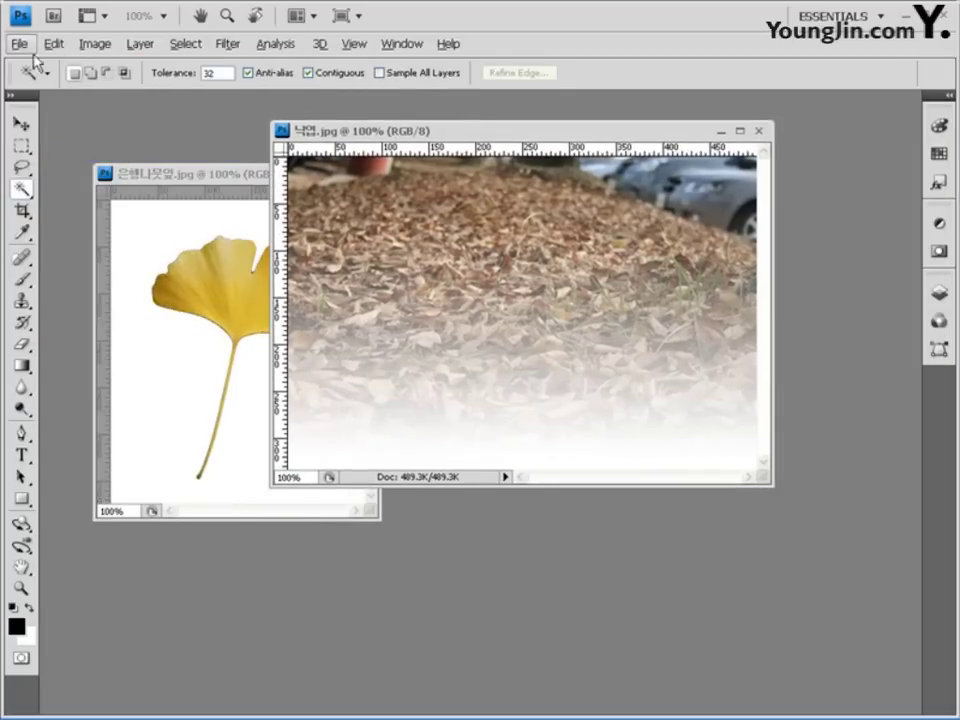
click(54, 43)
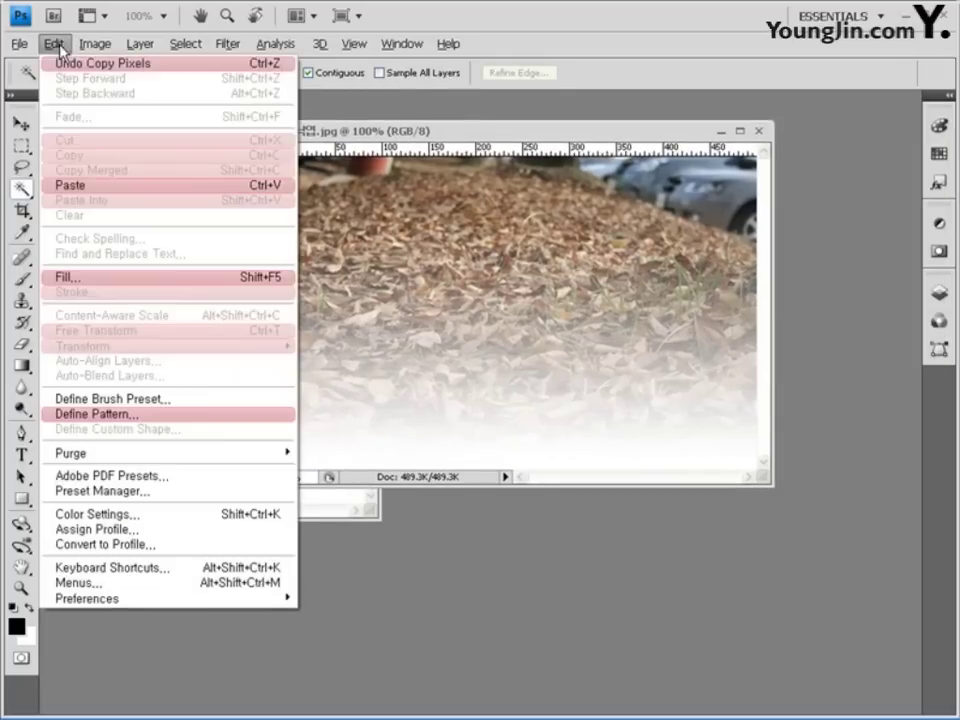
click(270, 185)
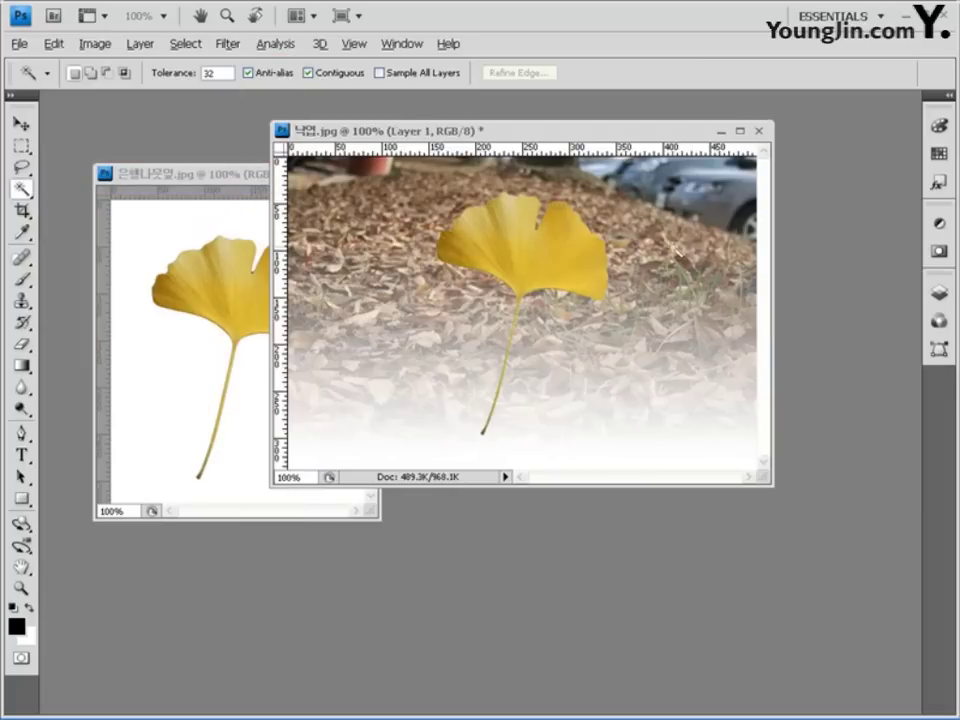
- Free-transform the pasted ginkgo leaf proportionally to about 58.3%, rotate it to about -17.9°, and place it in the image's lower-right corner
click(53, 43)
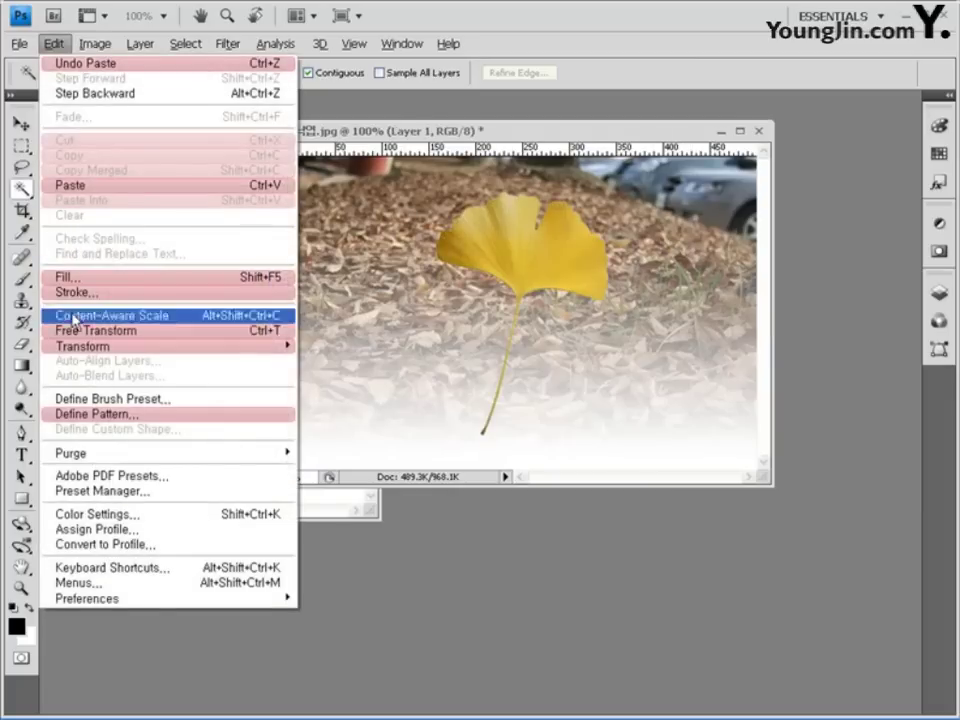
click(195, 340)
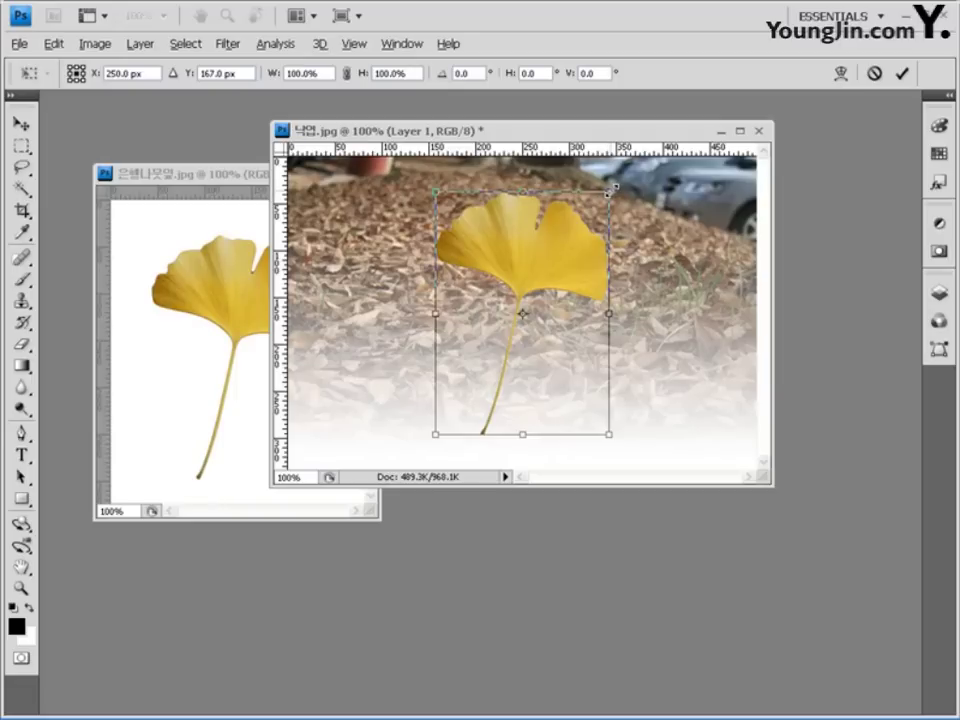
drag(614, 187, 539, 199)
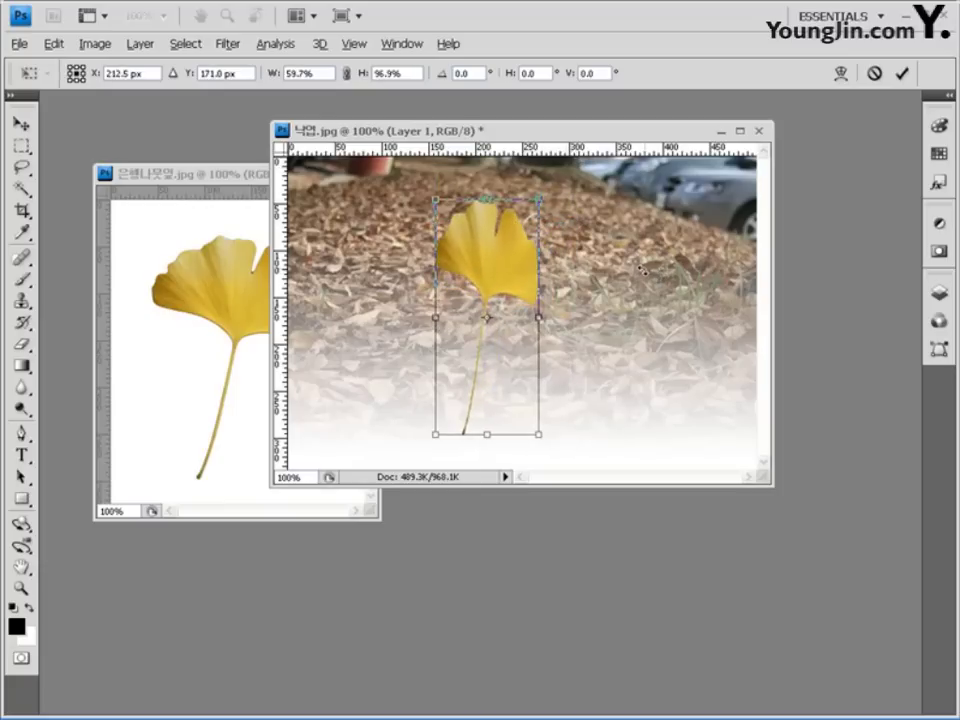
key(ctrl+z)
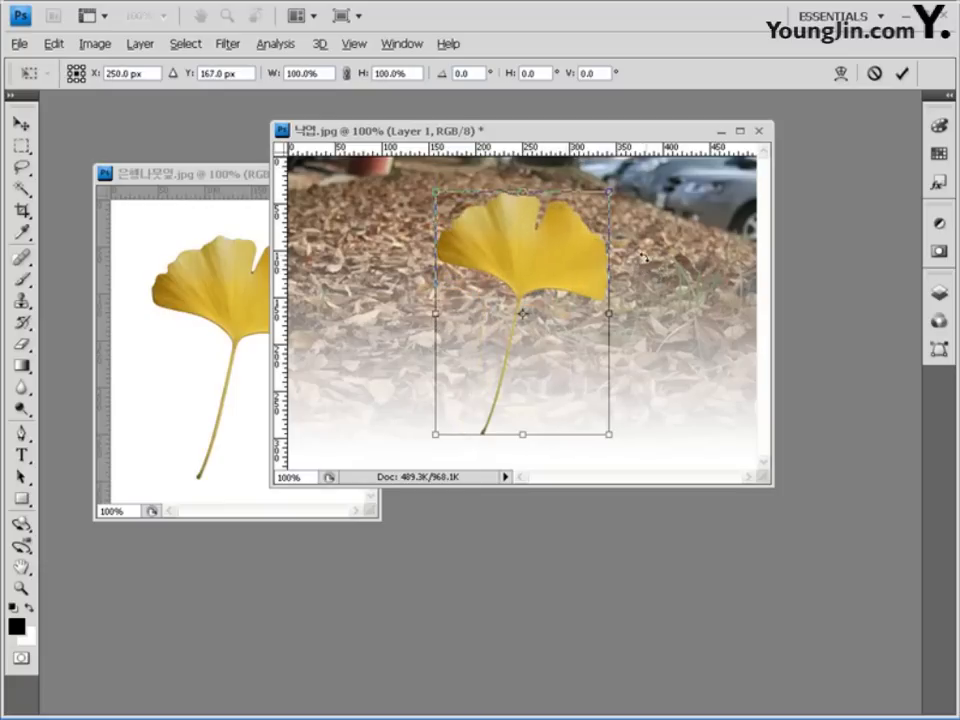
drag(614, 186, 696, 375)
drag(729, 332, 704, 313)
drag(688, 369, 679, 373)
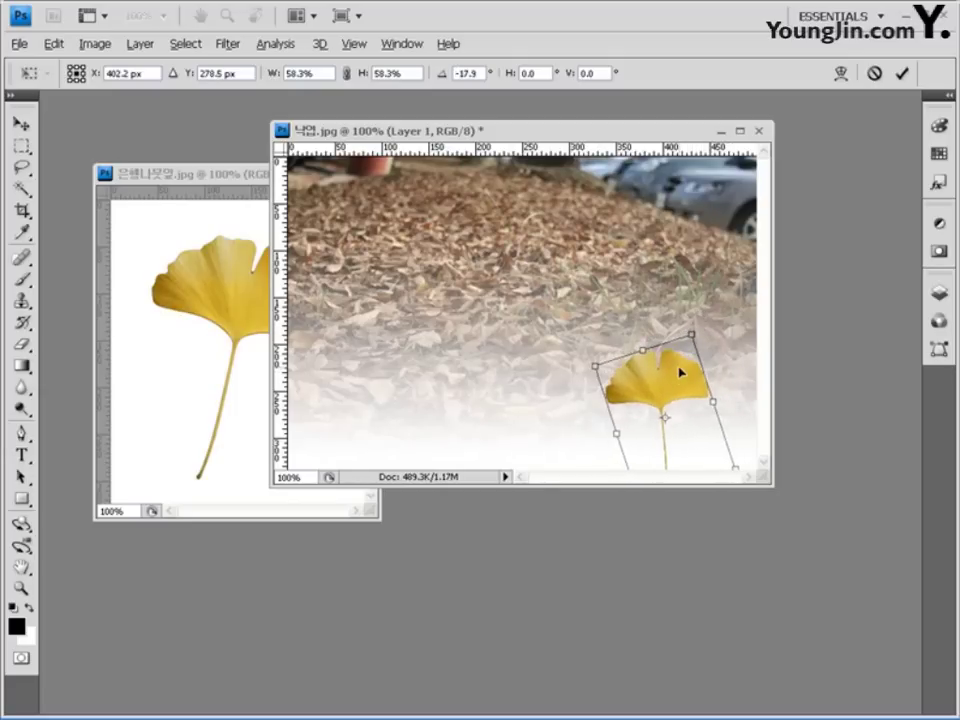
- Rotate the ginkgo leaf to about -28.1°, shift it to about X 390 px, Y 284 px, and apply the transformation
drag(692, 315, 684, 316)
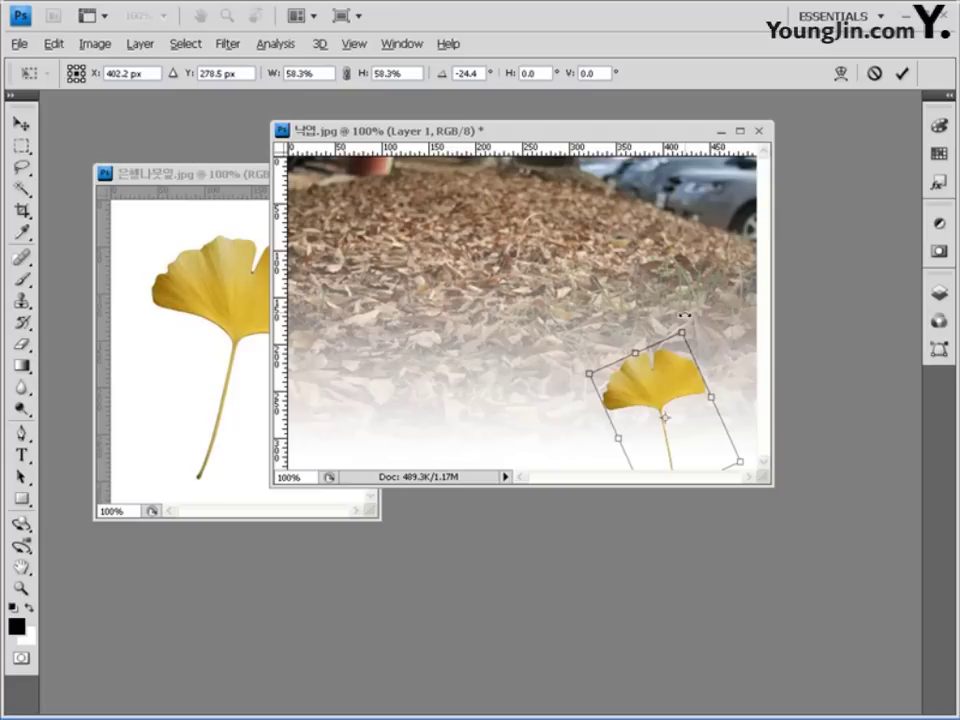
drag(690, 313, 681, 313)
drag(672, 372, 661, 374)
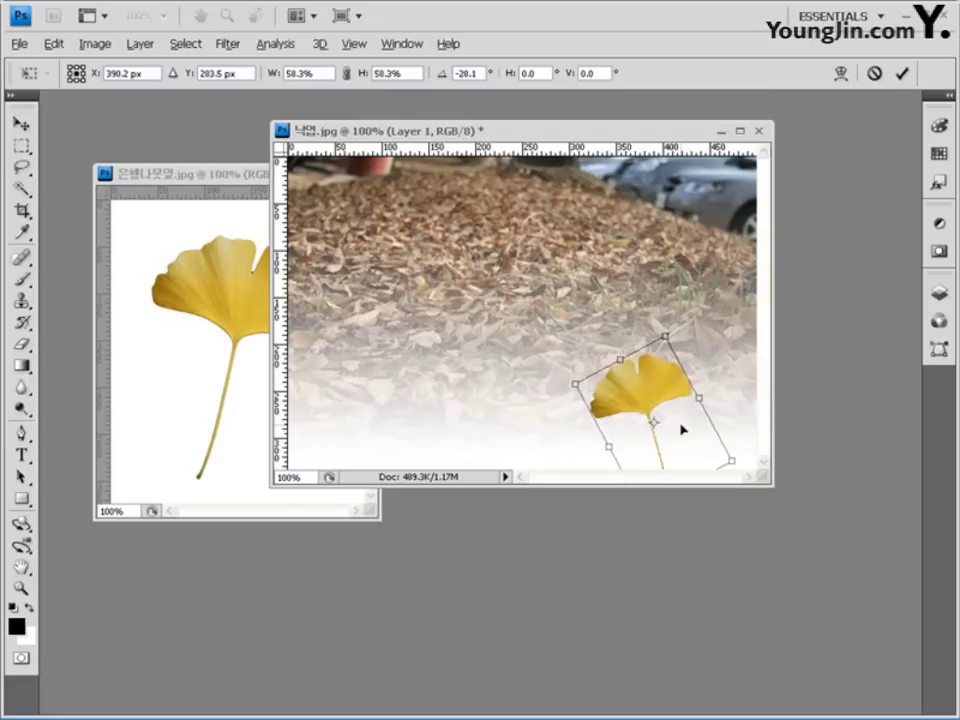
key(Return)
key(w)
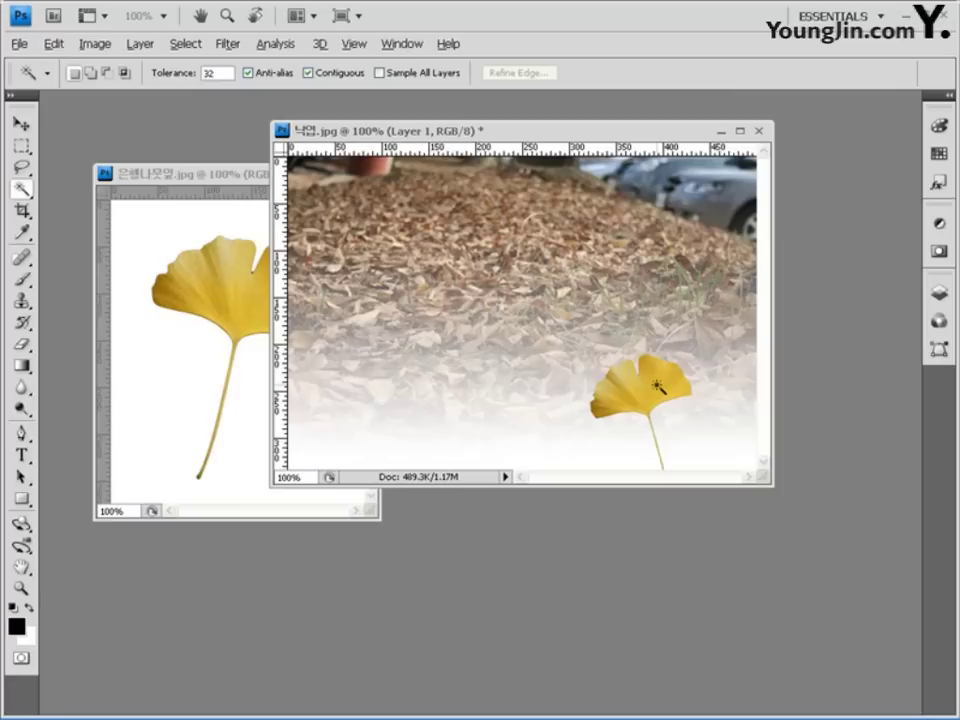
- Duplicate the ginkgo leaf to its right and transform the copy to 72.6% scale and about 33.3° rotation, applying the result
click(20, 123)
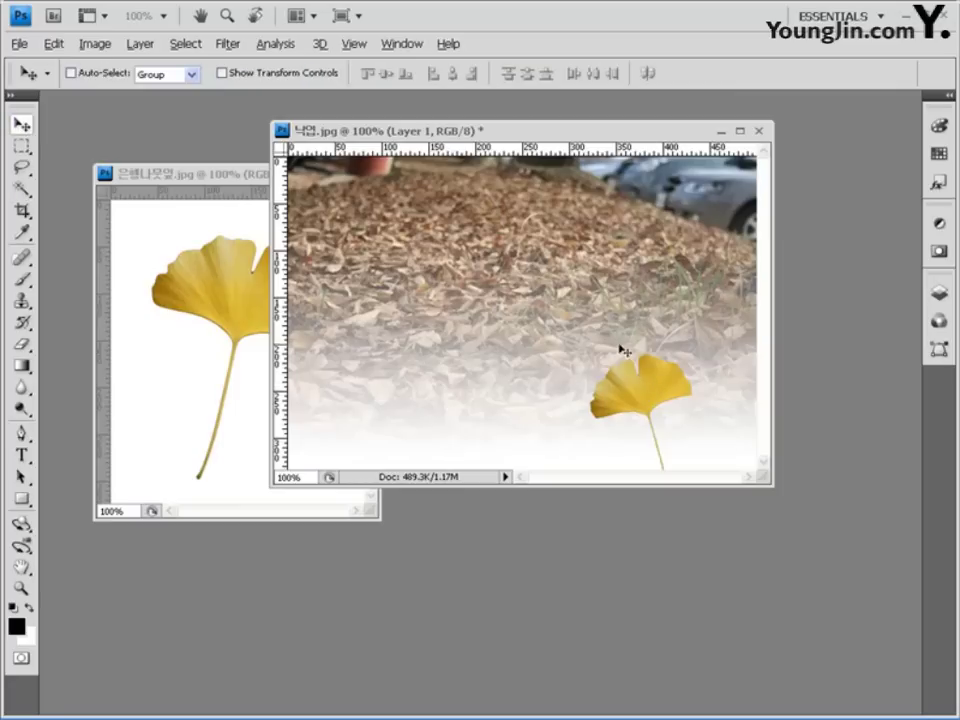
drag(627, 403, 690, 403)
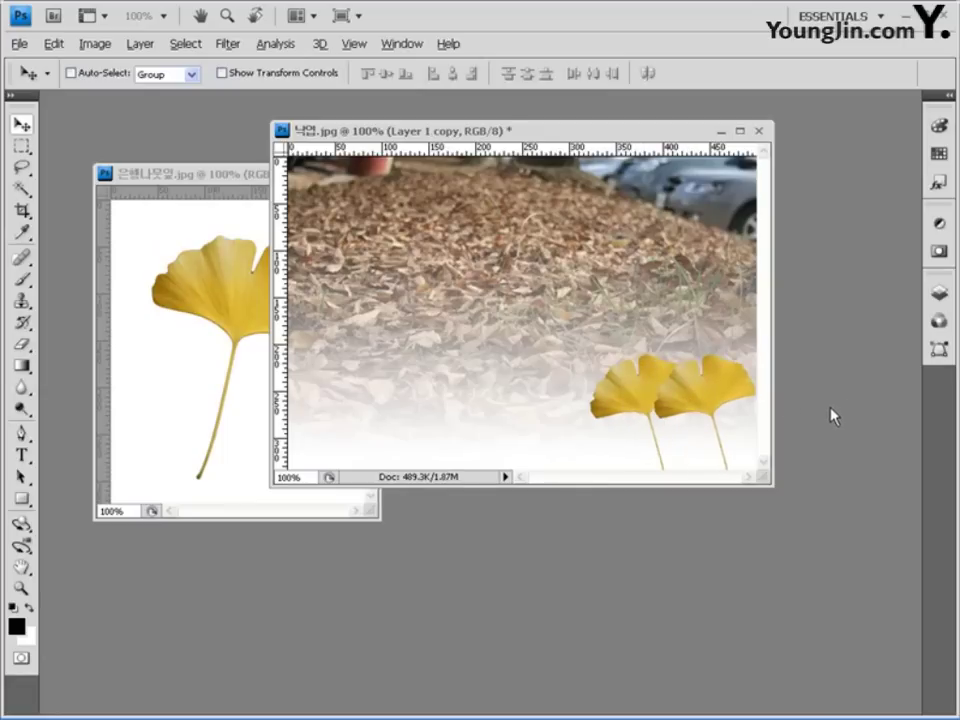
key(ctrl+t)
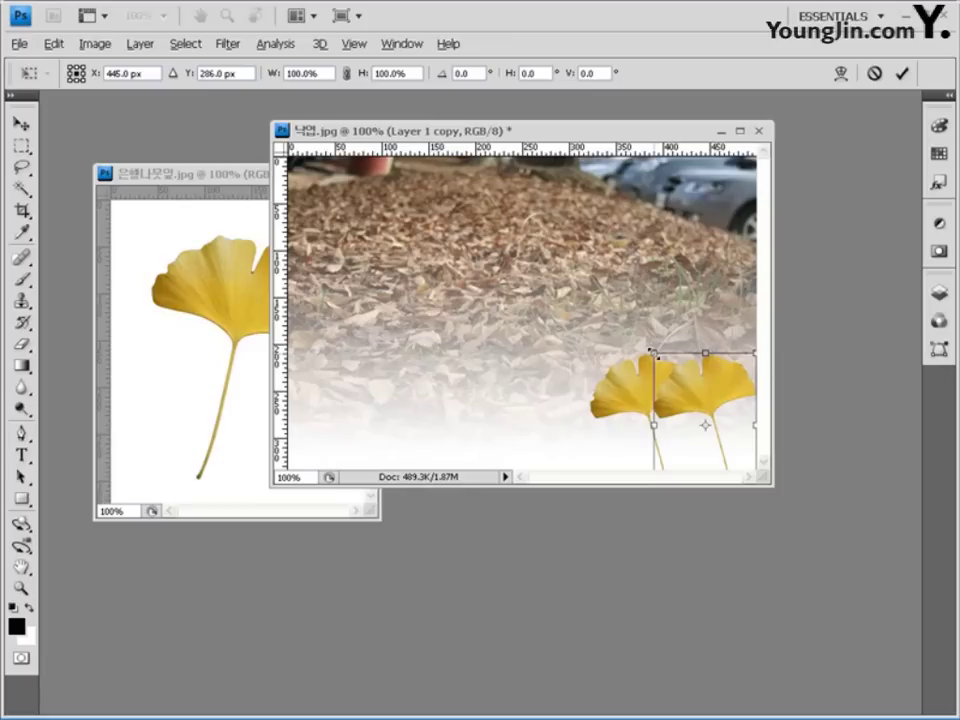
drag(652, 352, 683, 391)
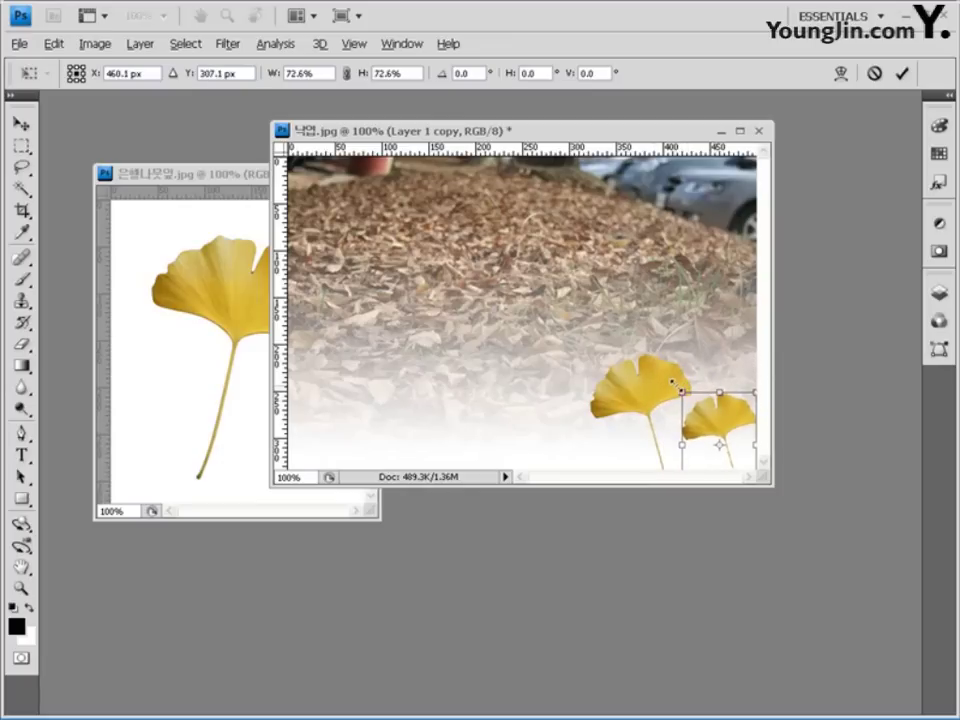
drag(677, 377, 705, 415)
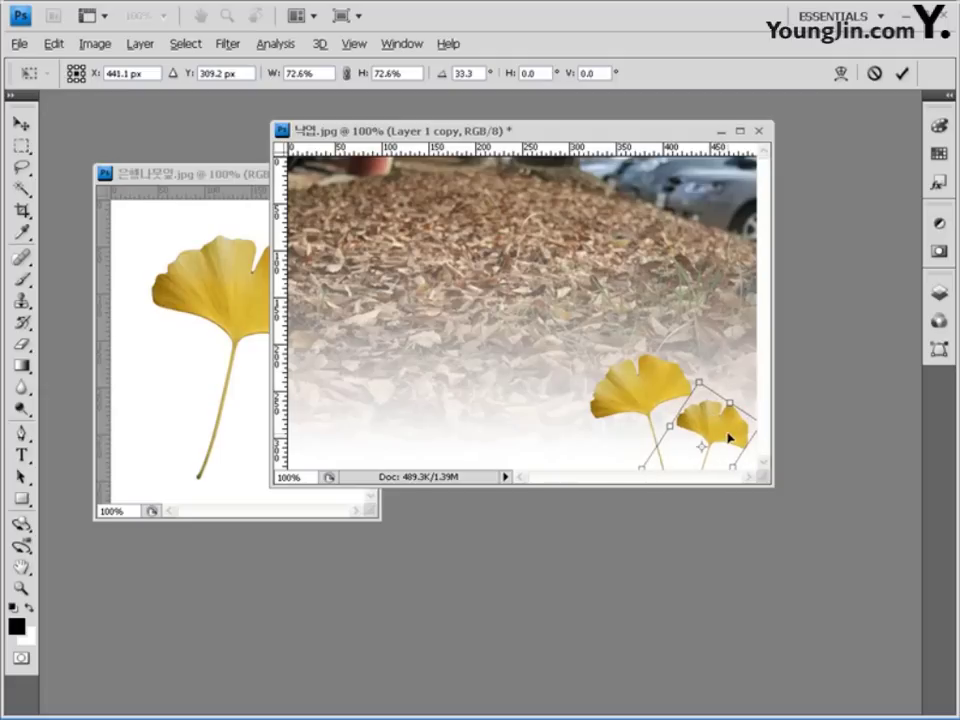
key(Return)
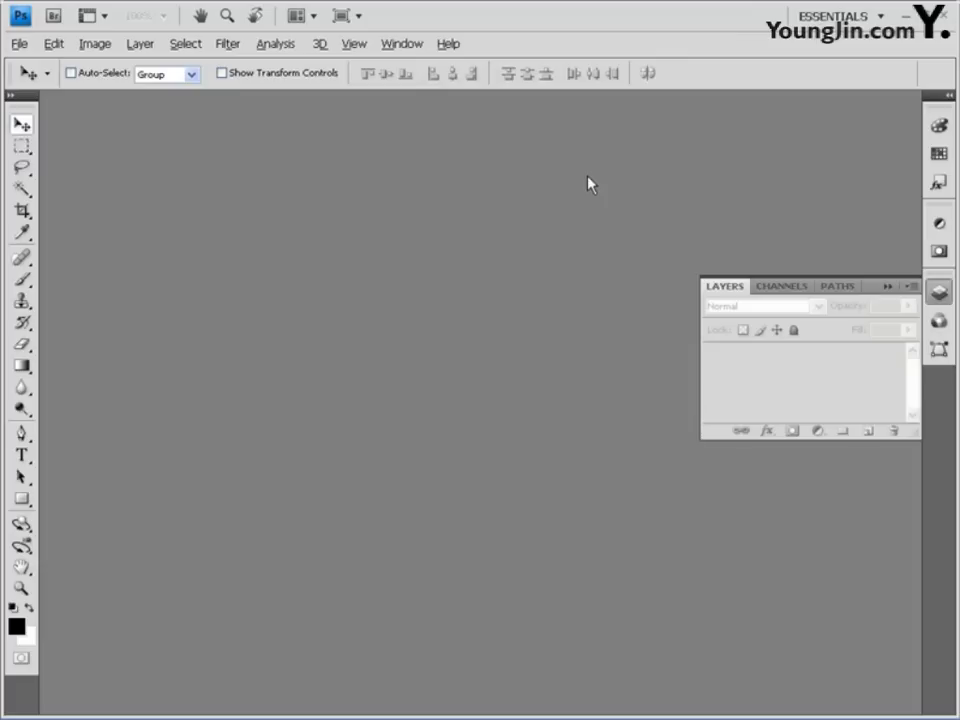
- Open 단풍.jpg from the Chapter01 folder in its own floating window and activate the Type tool
double_click(366, 237)
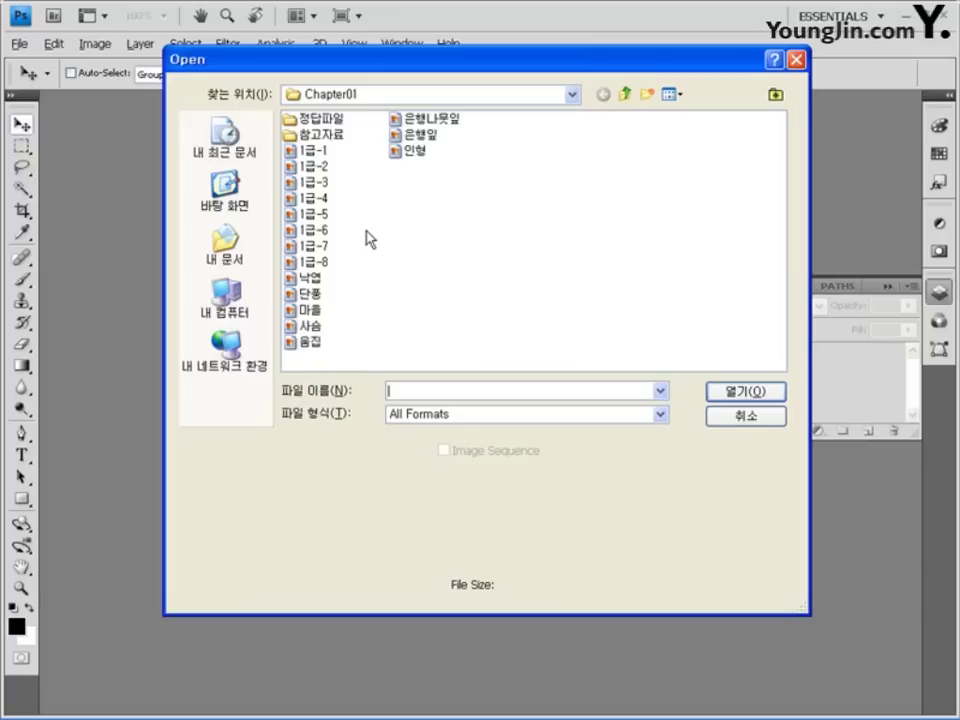
click(308, 293)
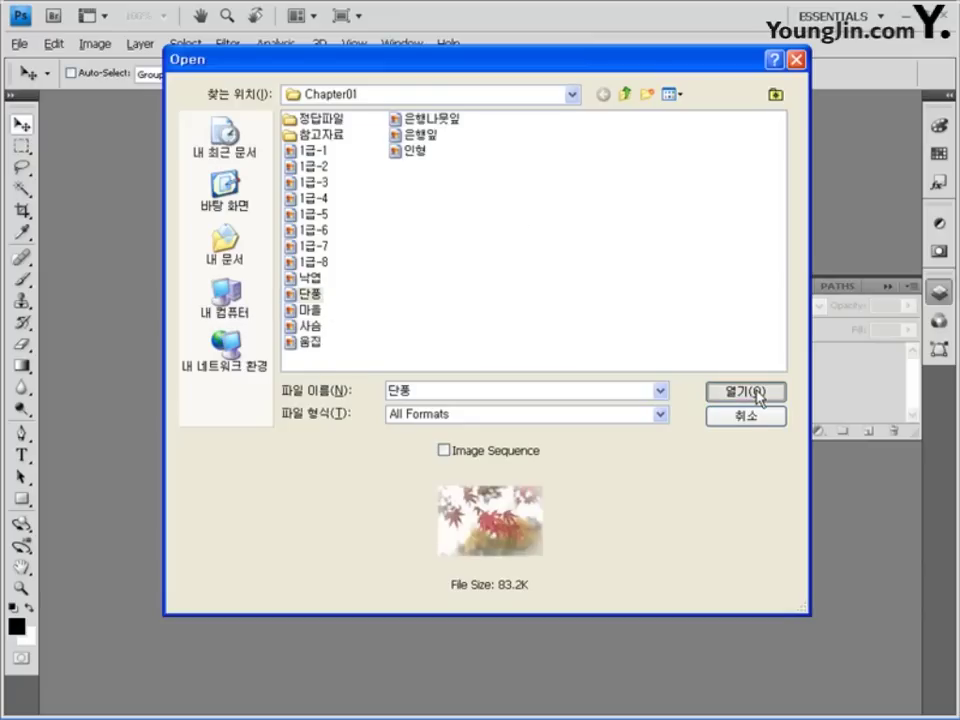
click(746, 392)
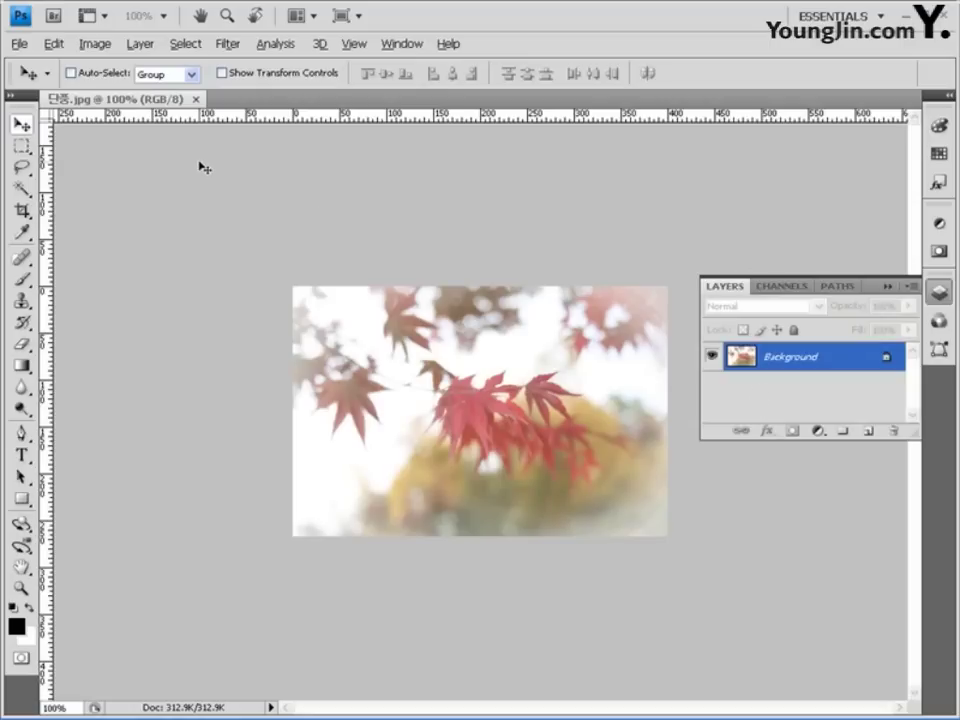
drag(115, 99, 400, 160)
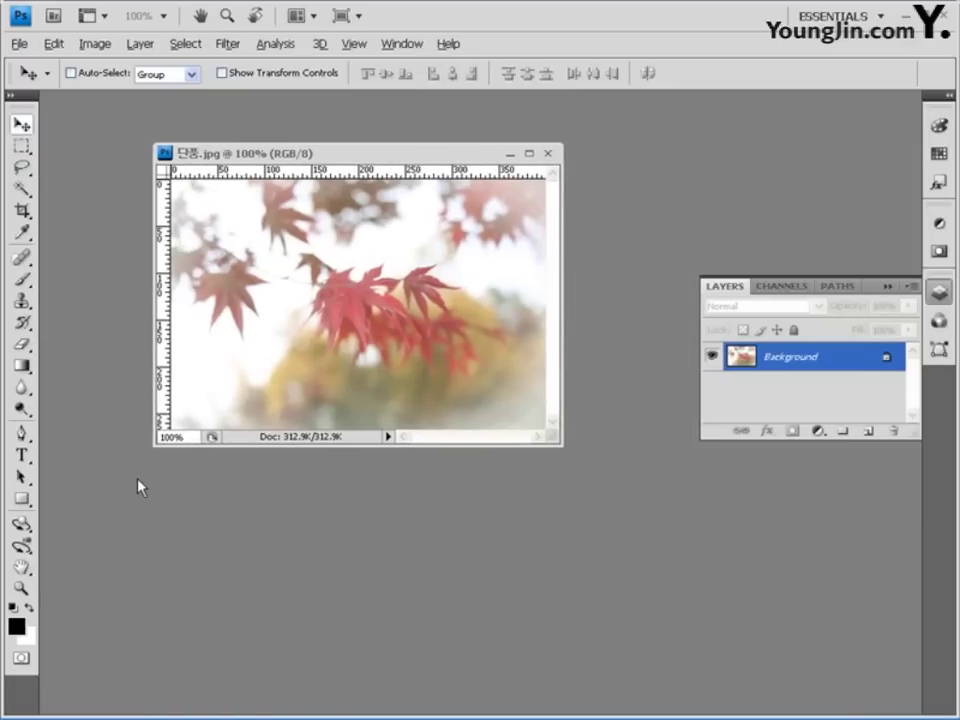
click(24, 457)
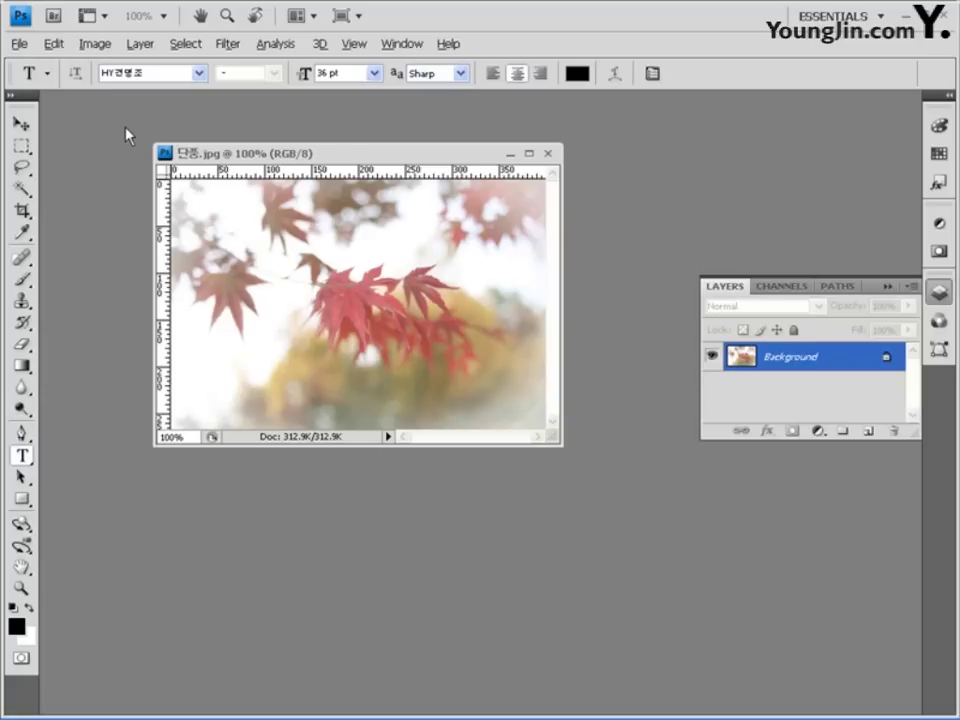
- Try out the Show Font Names in English option in the Type preferences, discarding the change
click(54, 43)
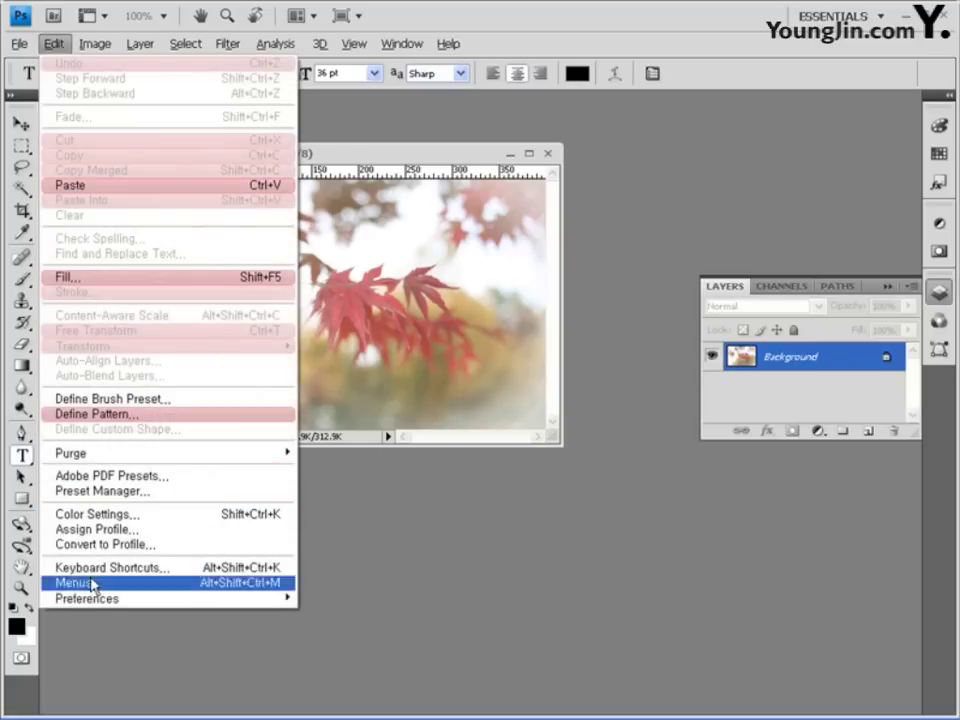
mouse_move(100, 598)
click(393, 578)
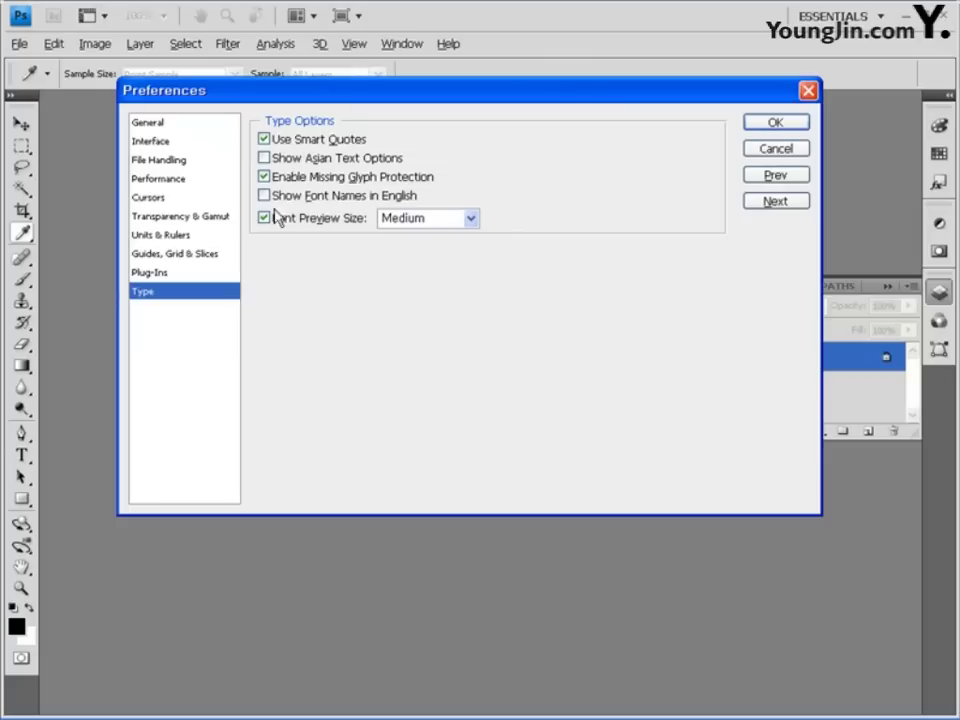
click(266, 198)
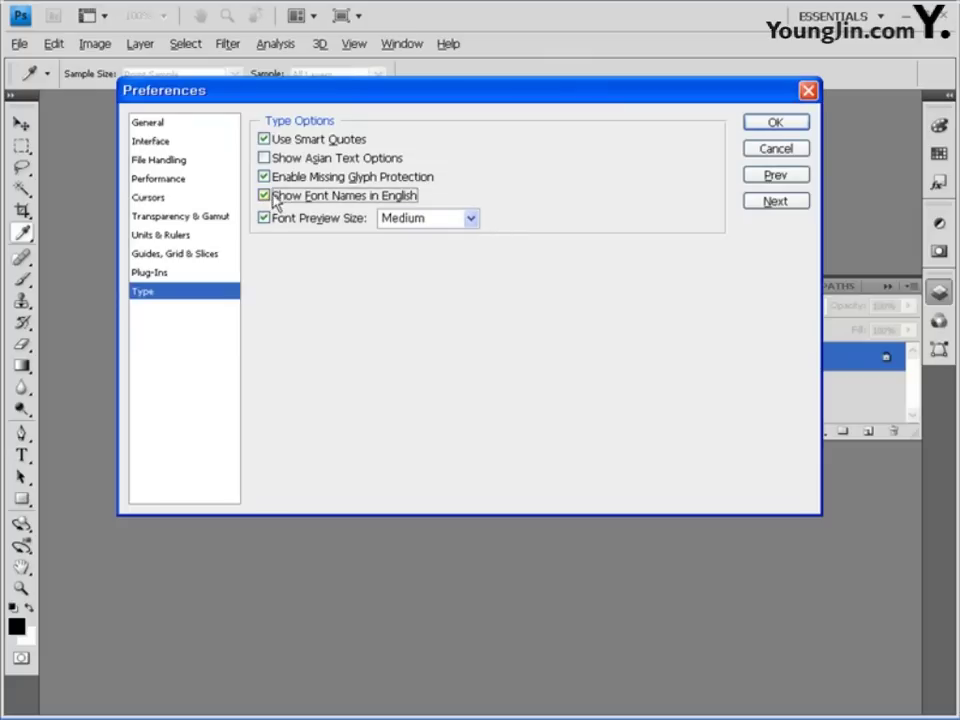
click(265, 196)
click(776, 150)
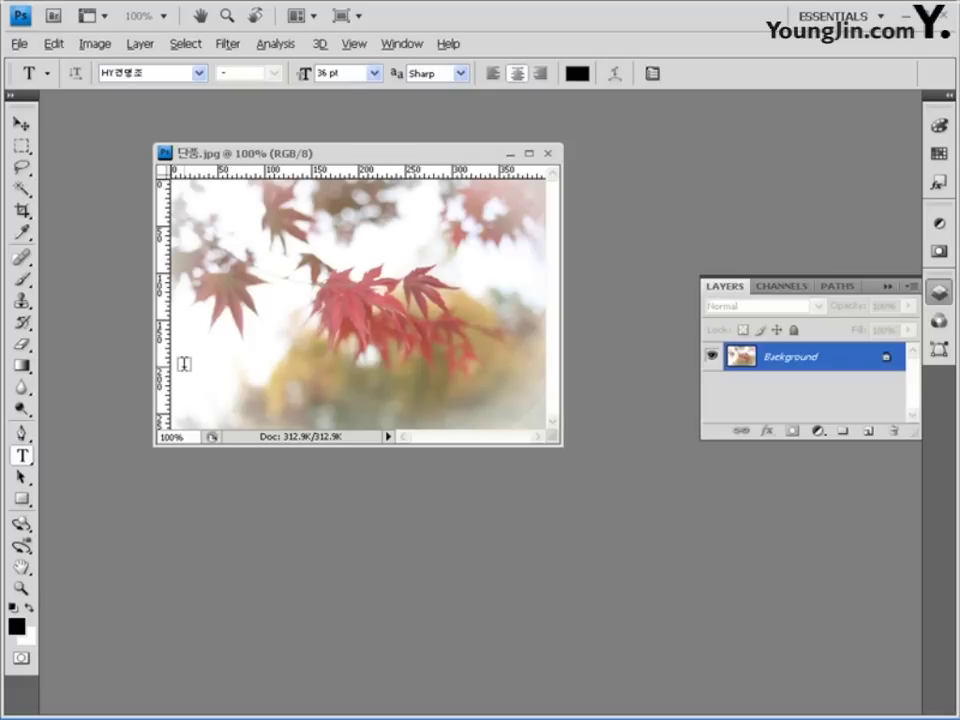
- Set the text color to black, #000000
click(577, 73)
double_click(538, 431)
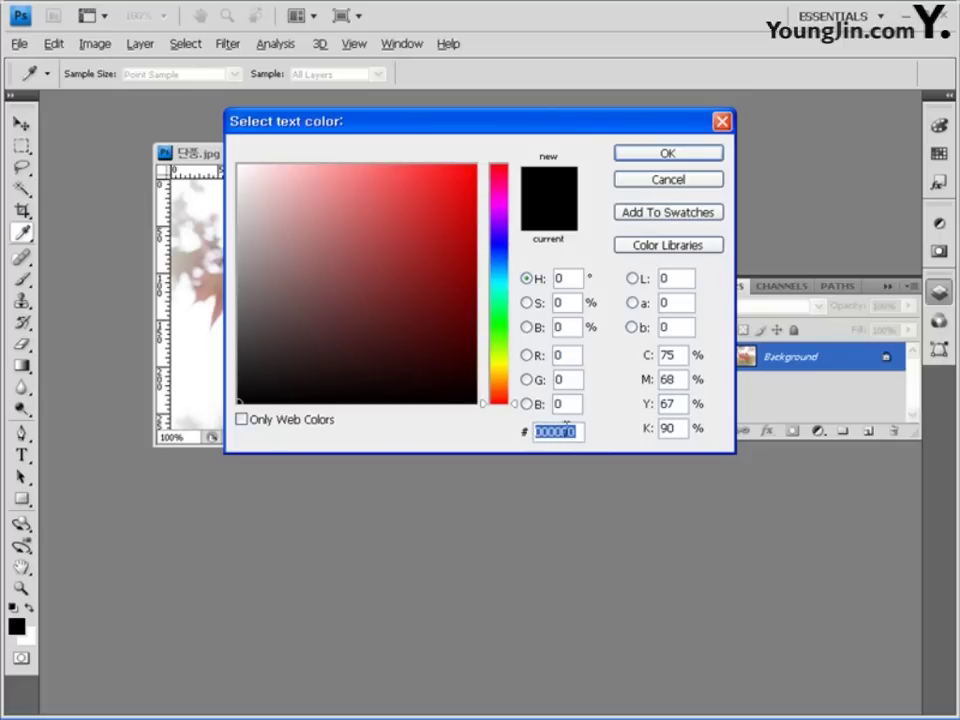
click(686, 157)
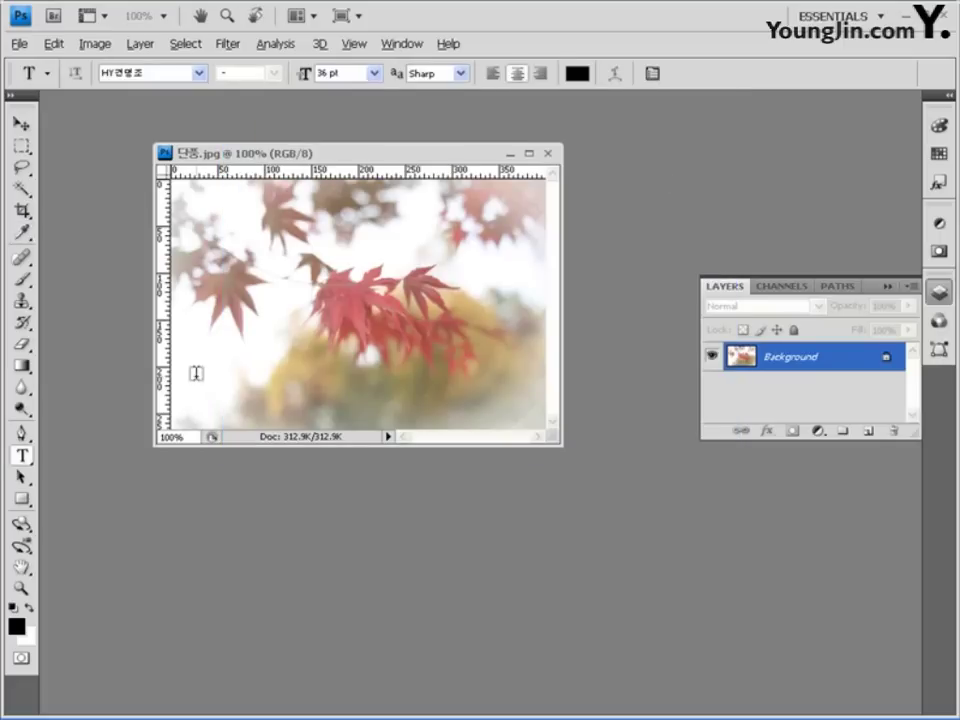
- Add the two-line text "자연사랑" / "실천이 중요합니다." over the maple photo and shift it slightly down and to the right
click(353, 253)
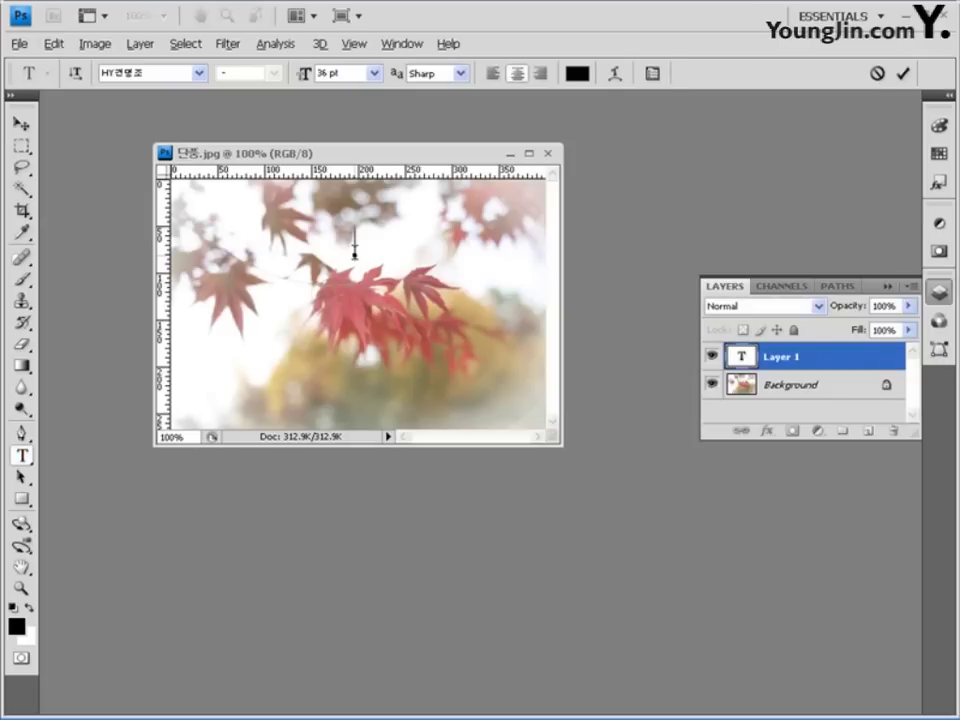
text(wk)
key(BackSpace)
key(BackSpace)
key(Hangul)
text(자연살)
text(랑)
key(Return)
text(실천이 ㅈ중요합니다.)
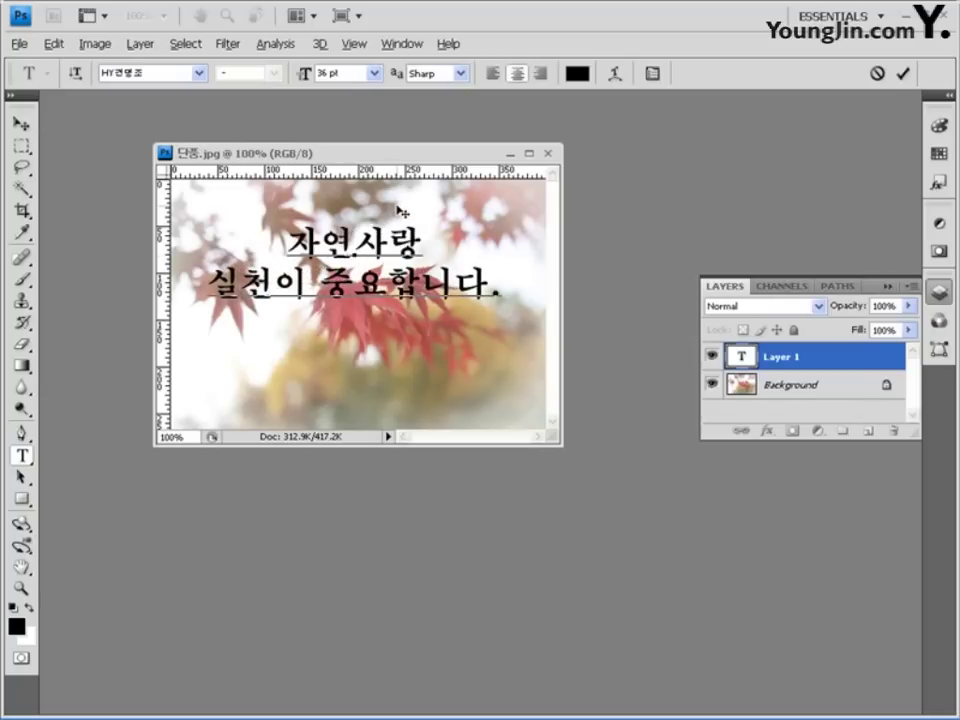
drag(406, 208, 418, 238)
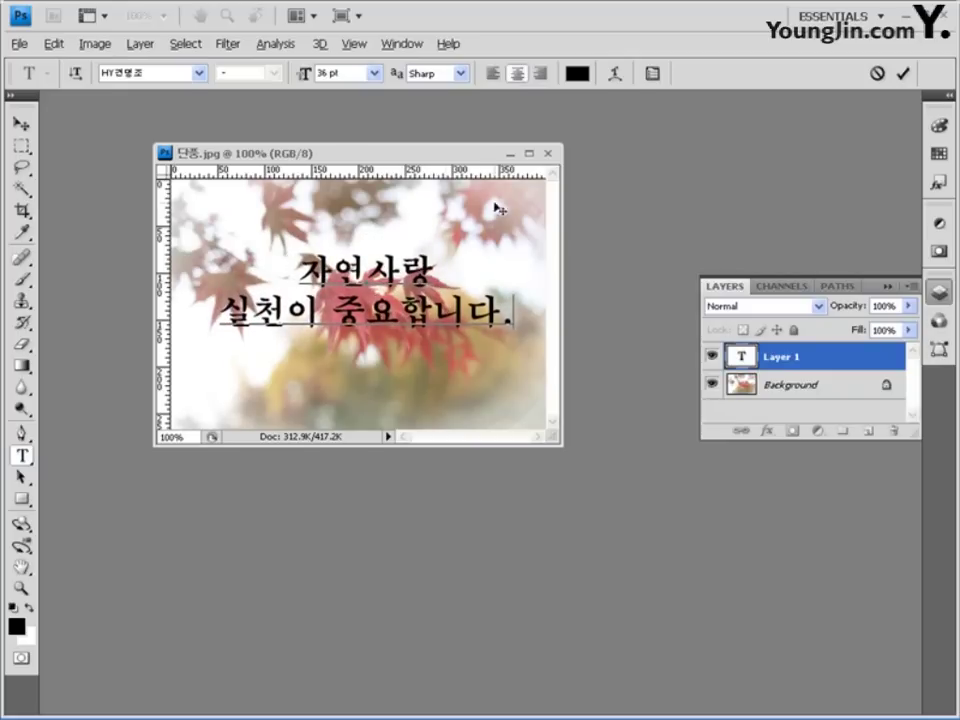
- Warp the two-line text with a horizontal Bulge at +50% bend and commit the text
click(617, 75)
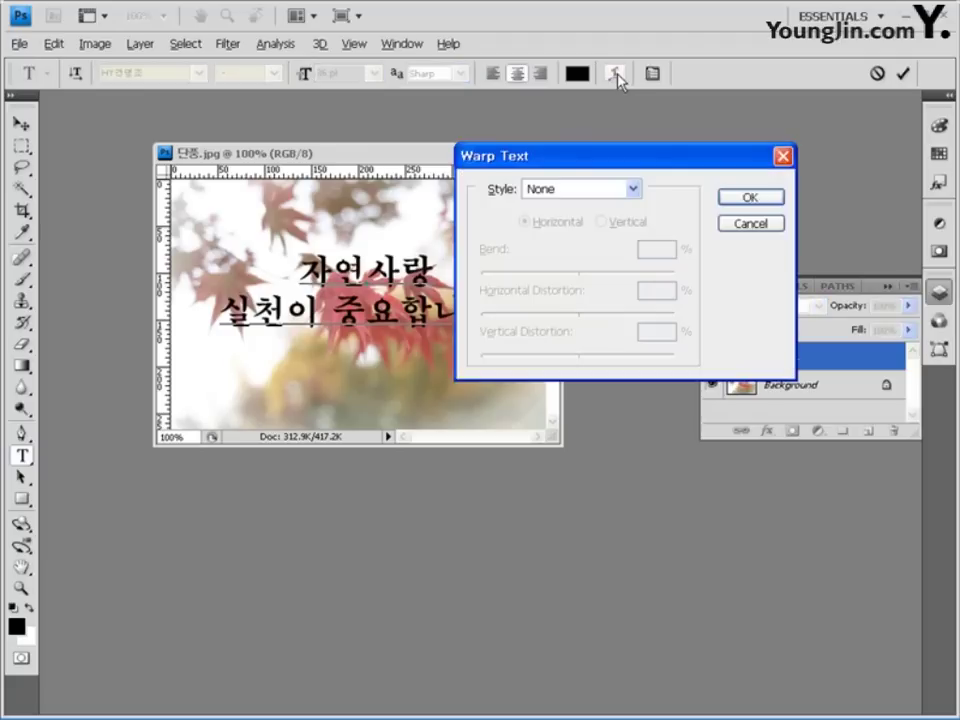
click(632, 190)
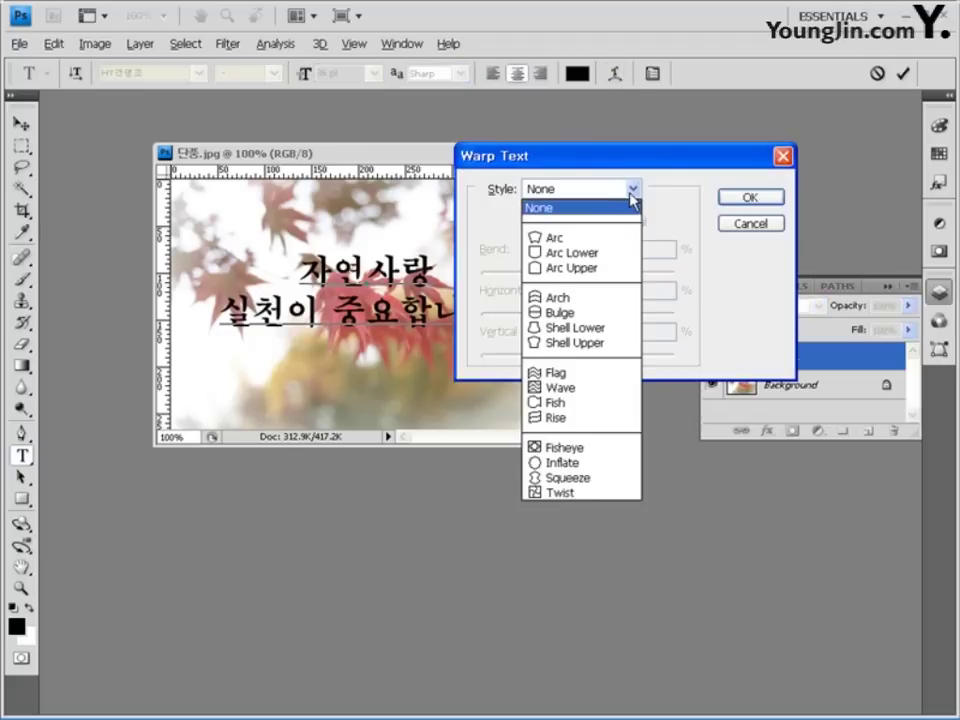
click(578, 320)
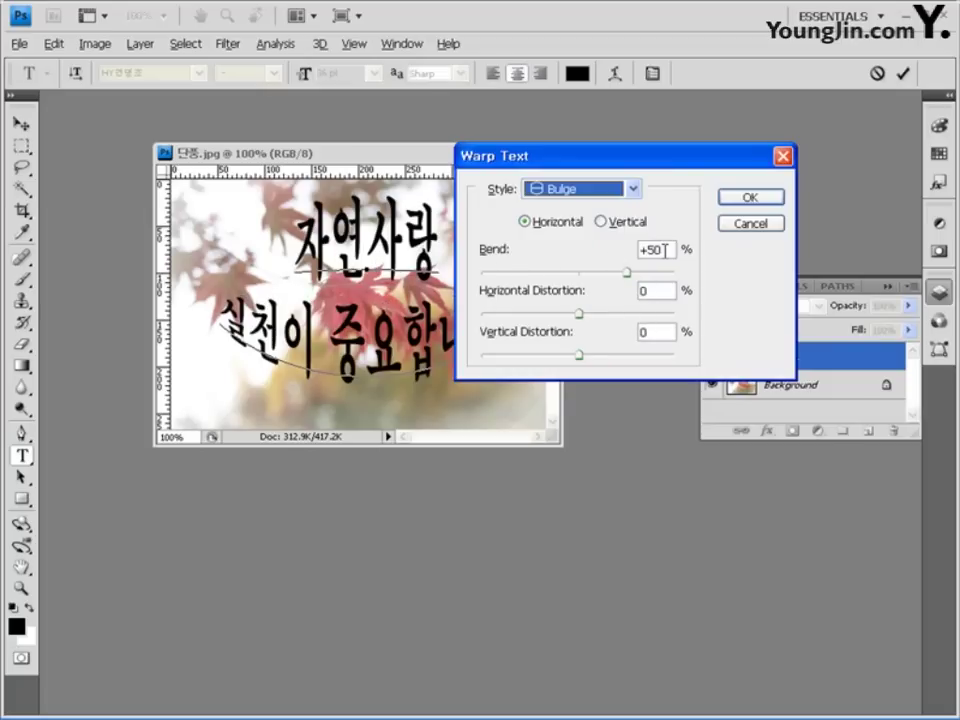
click(748, 198)
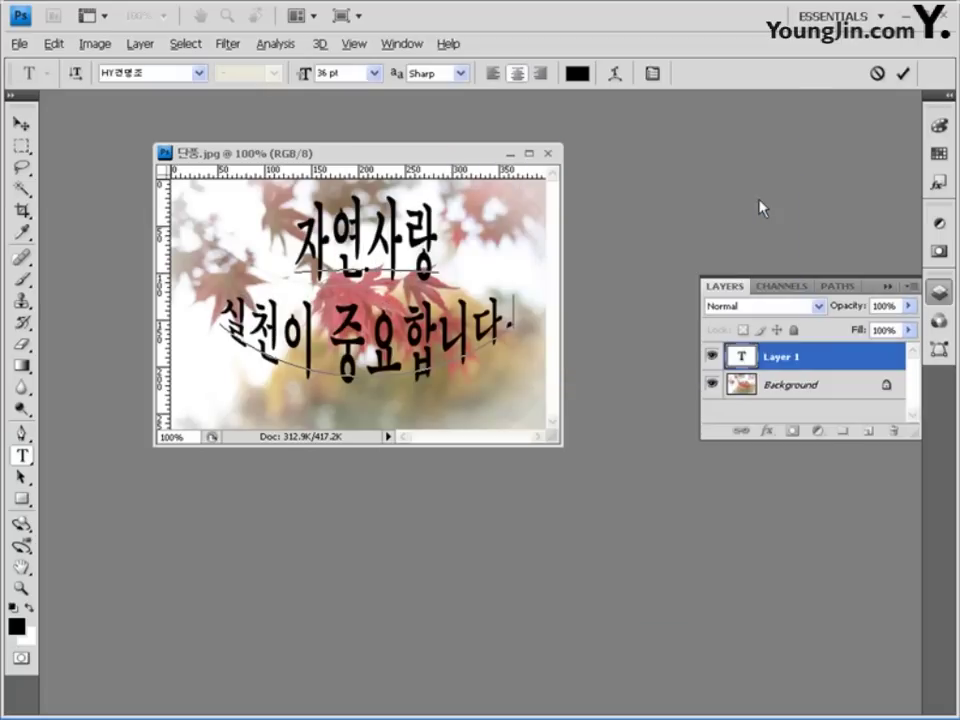
click(22, 123)
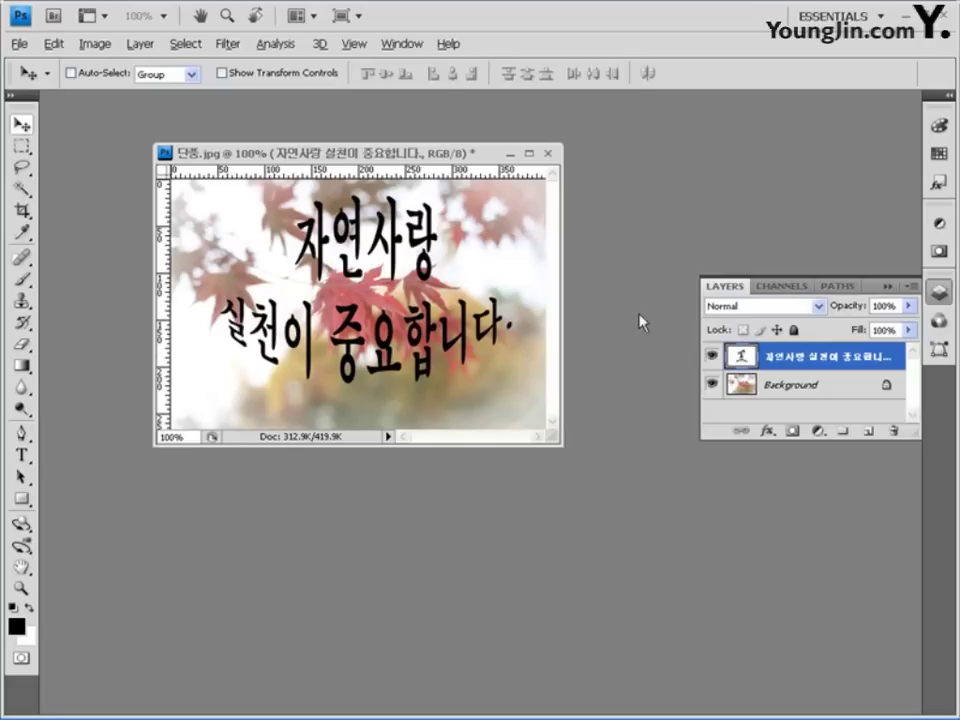
- Add a linear Gradient Overlay style to the warped text layer, leaving the gradient presets unused
click(768, 432)
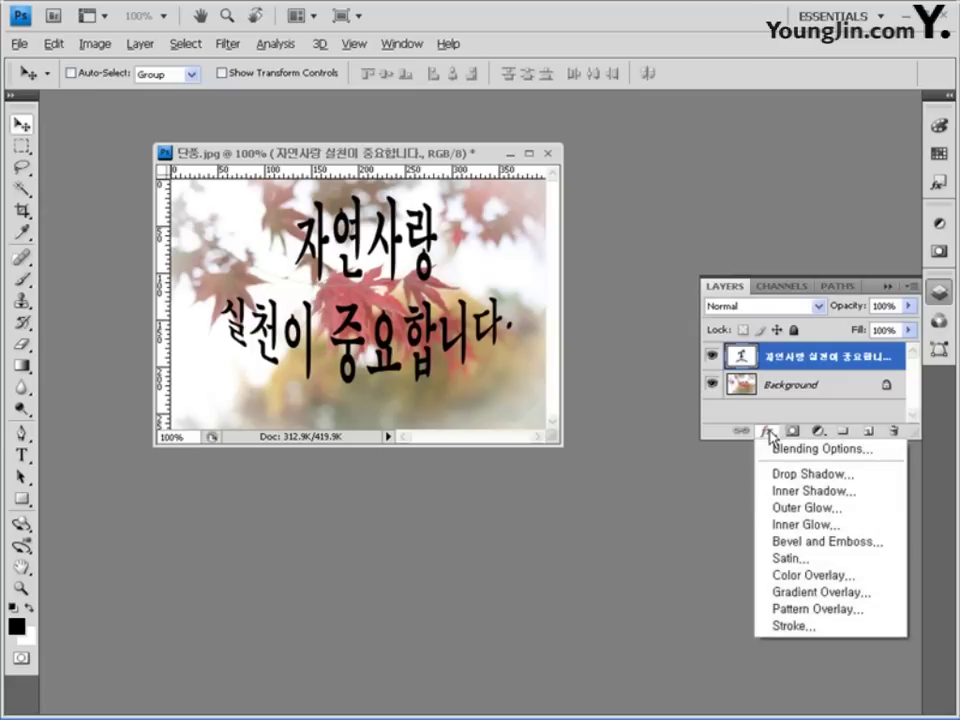
click(790, 596)
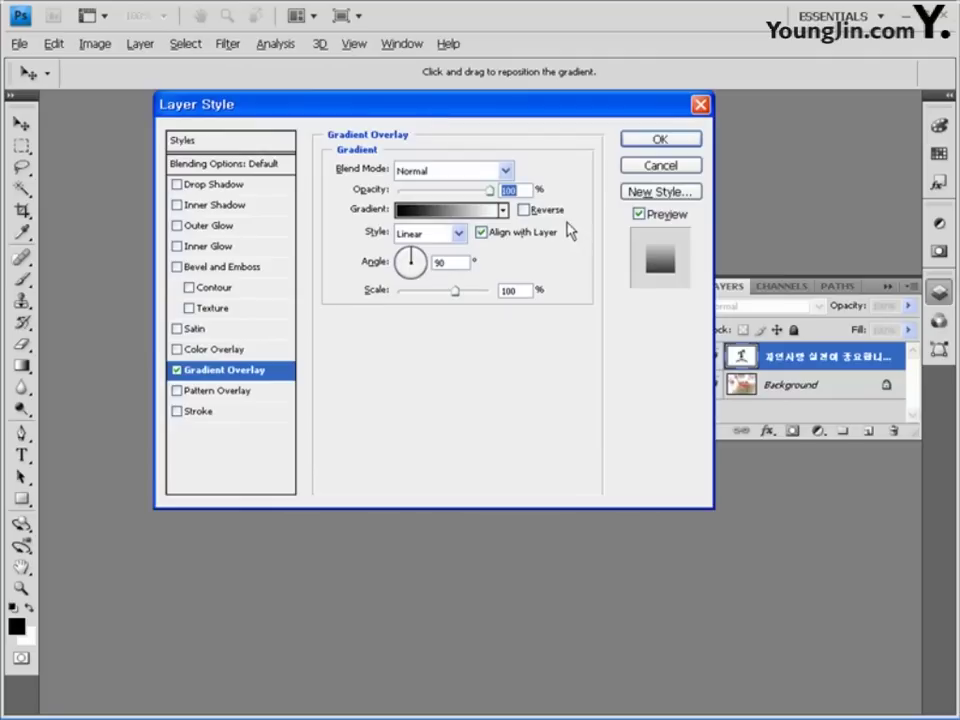
click(503, 210)
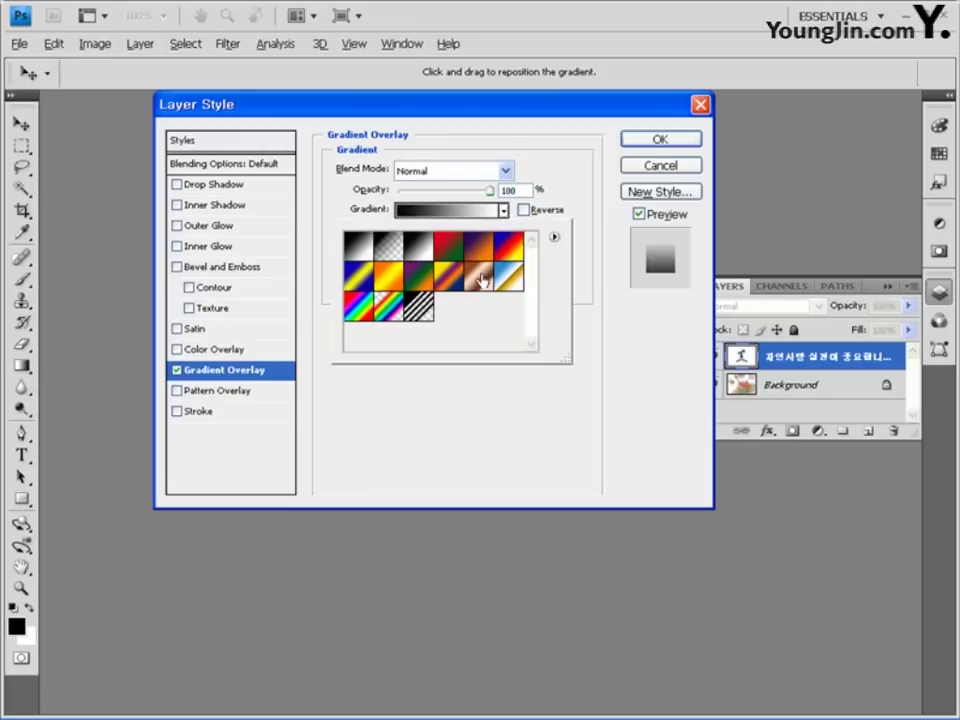
click(579, 197)
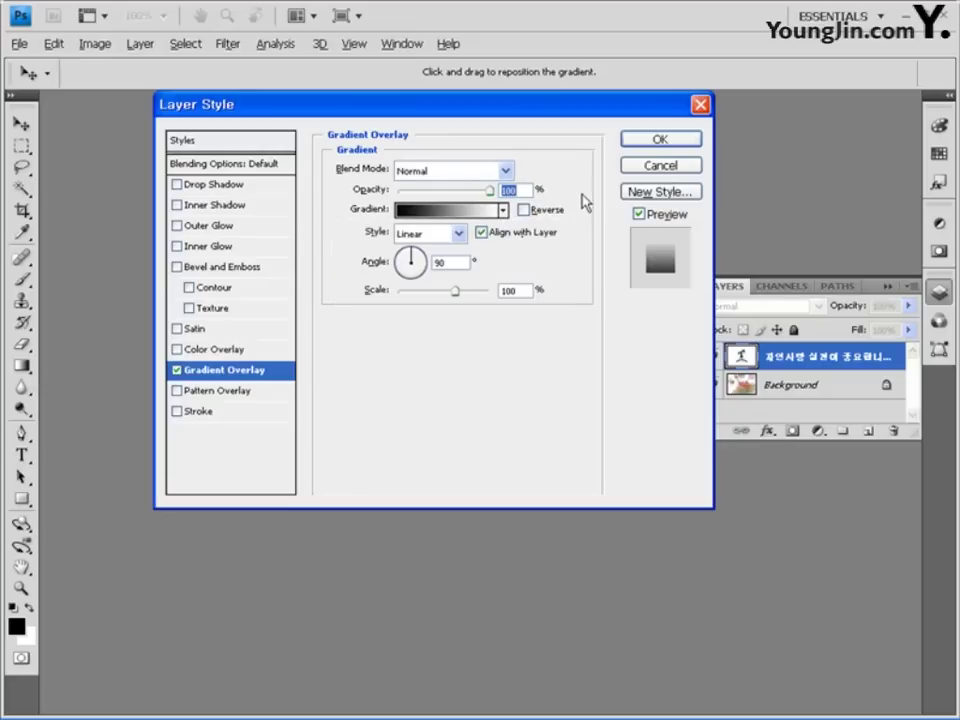
- Edit the overlay gradient and set its starting color stop at 0% to #8a00ff
click(450, 211)
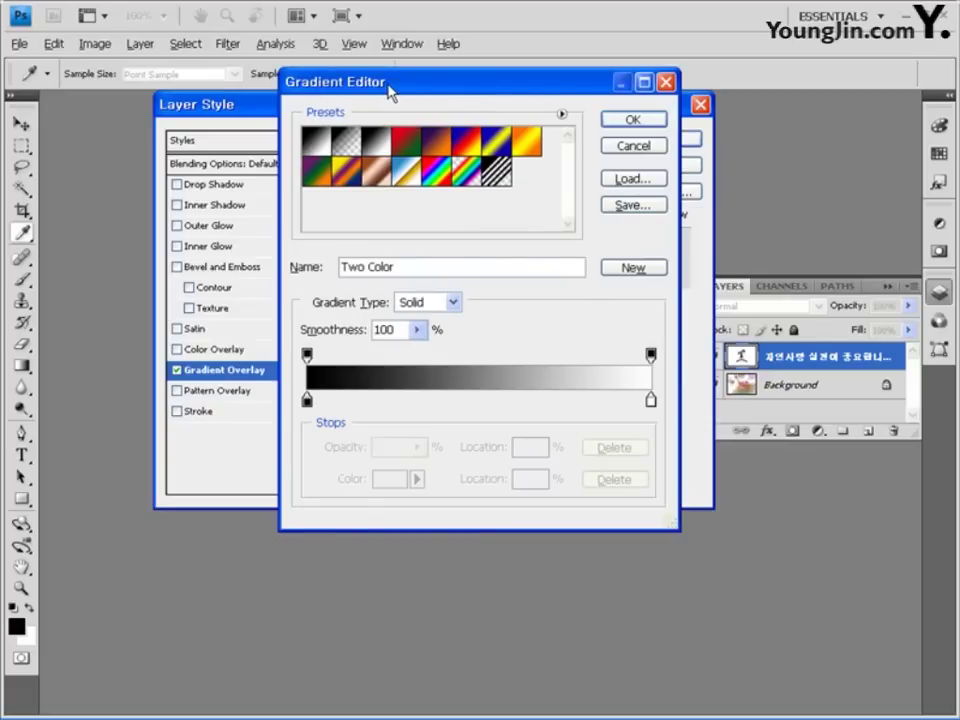
double_click(306, 401)
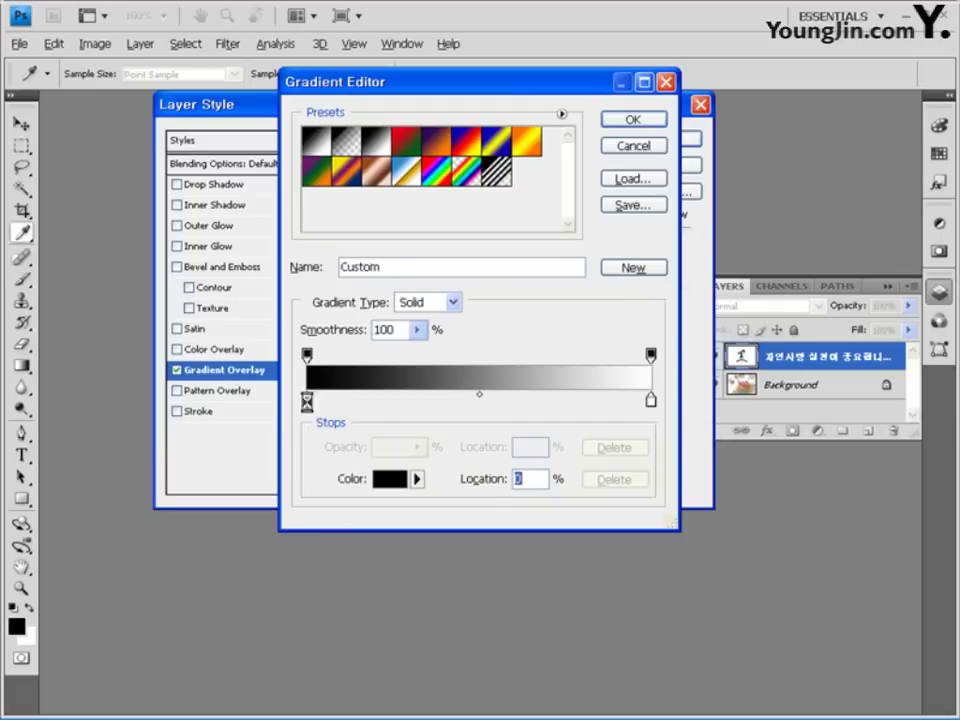
drag(585, 435, 430, 439)
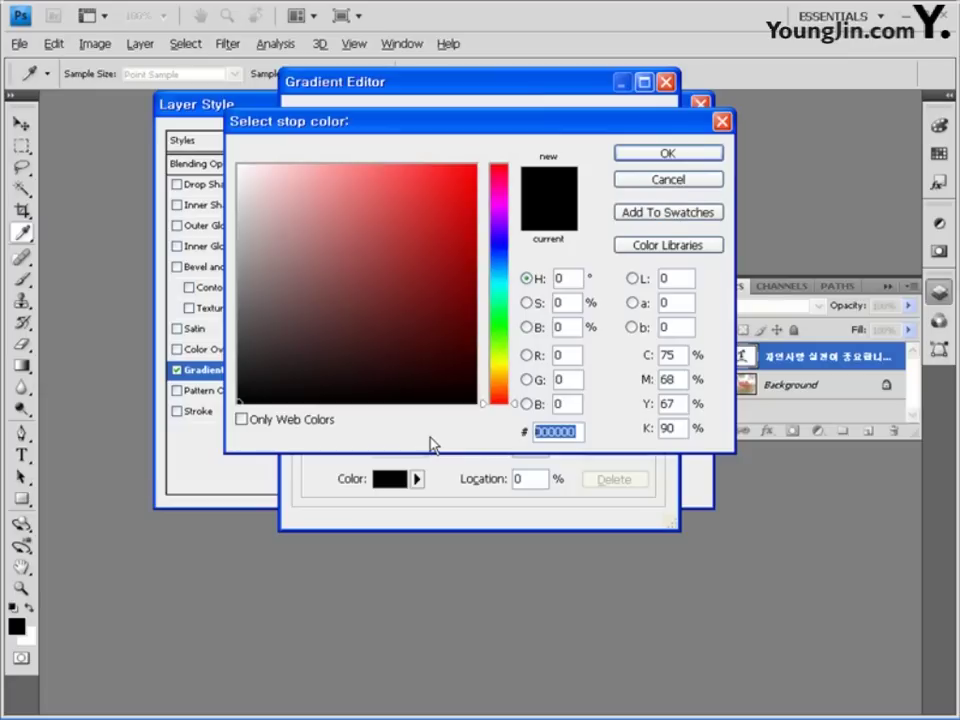
text(8)
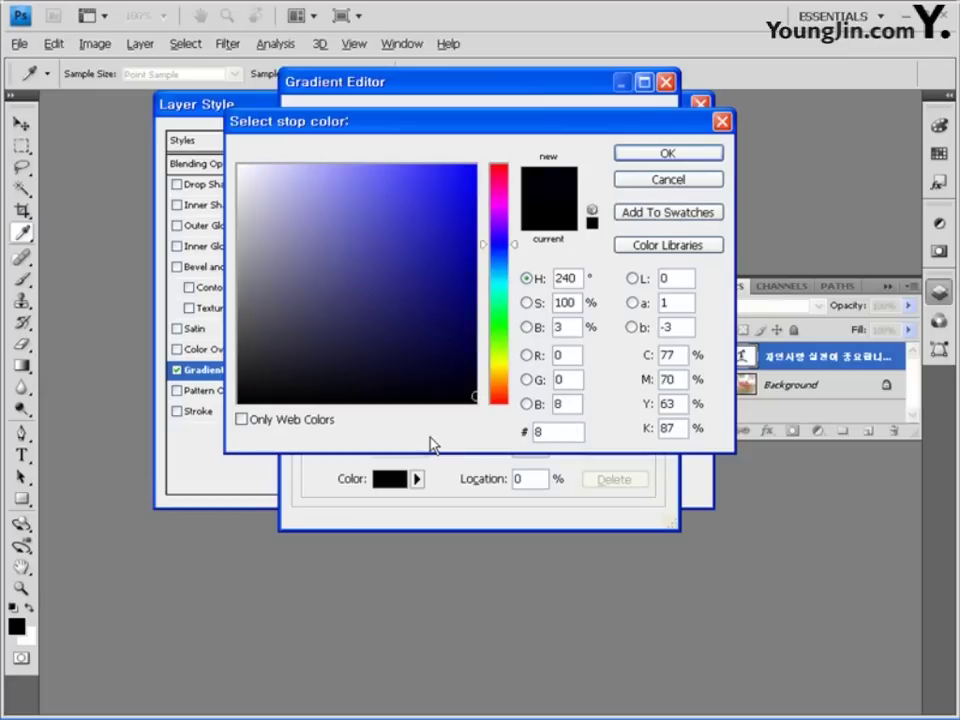
text(a00ff)
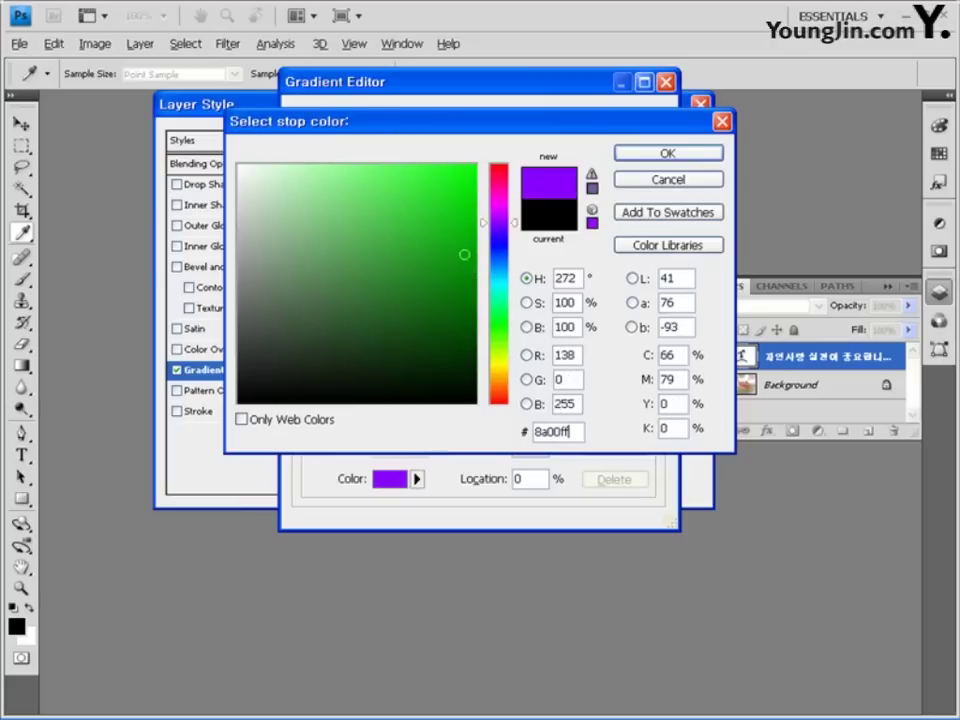
click(688, 155)
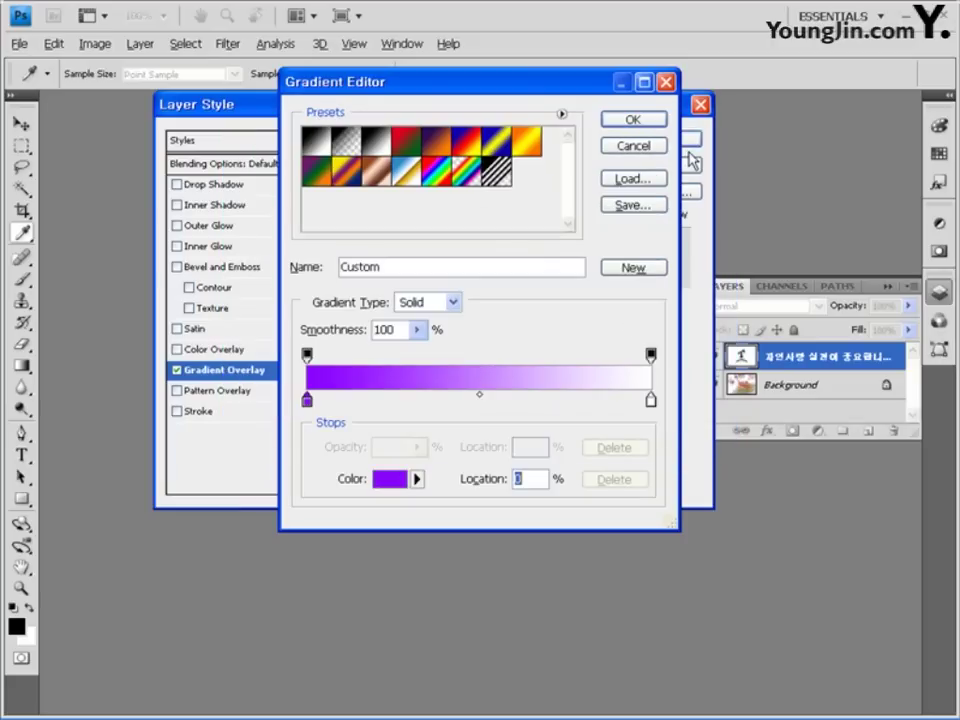
- Set the gradient's end color stop at 100% to #00ffa8 and accept the edited gradient
click(651, 400)
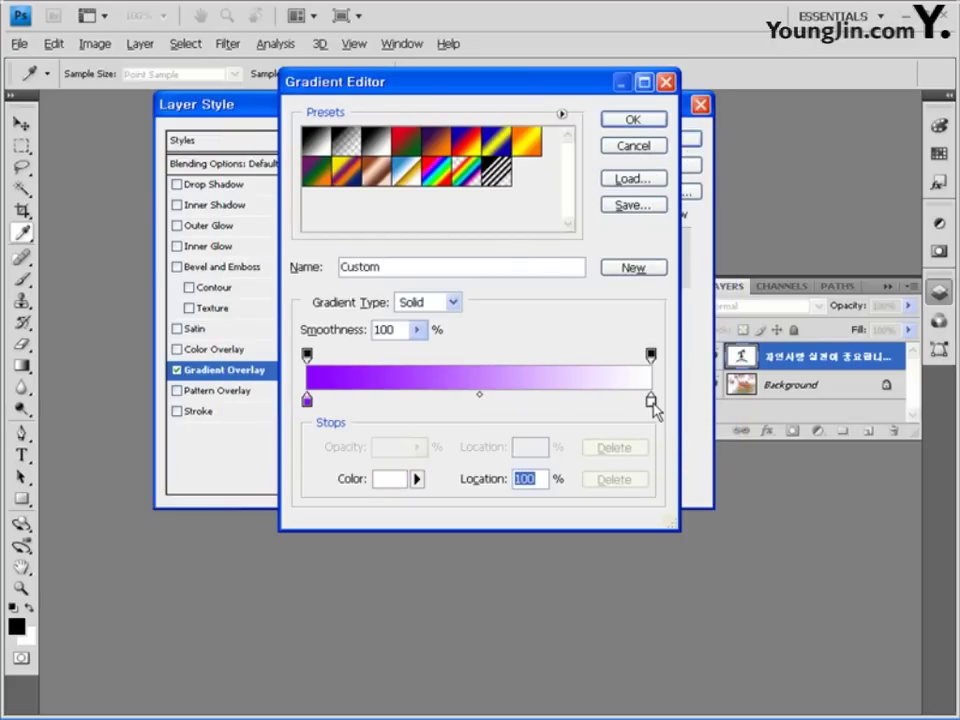
double_click(651, 401)
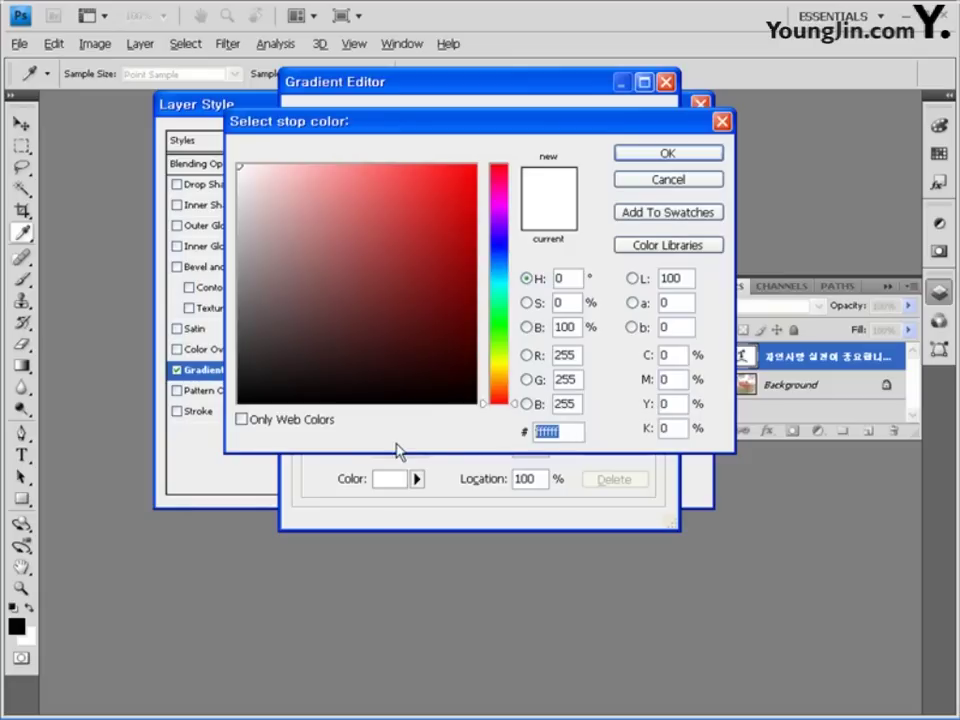
text(00ff)
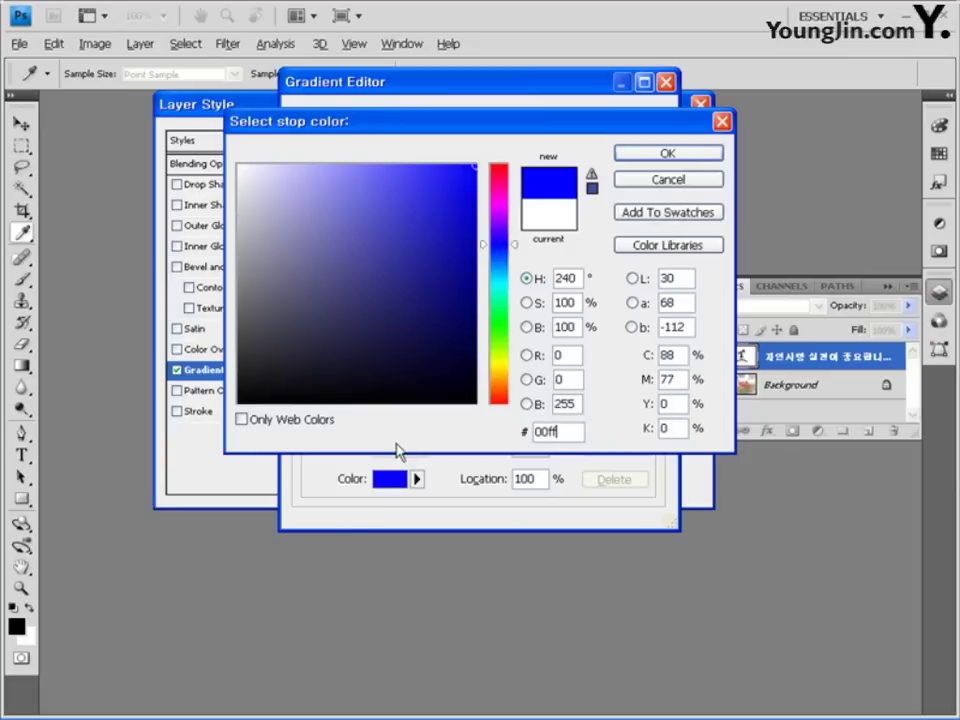
text(a8)
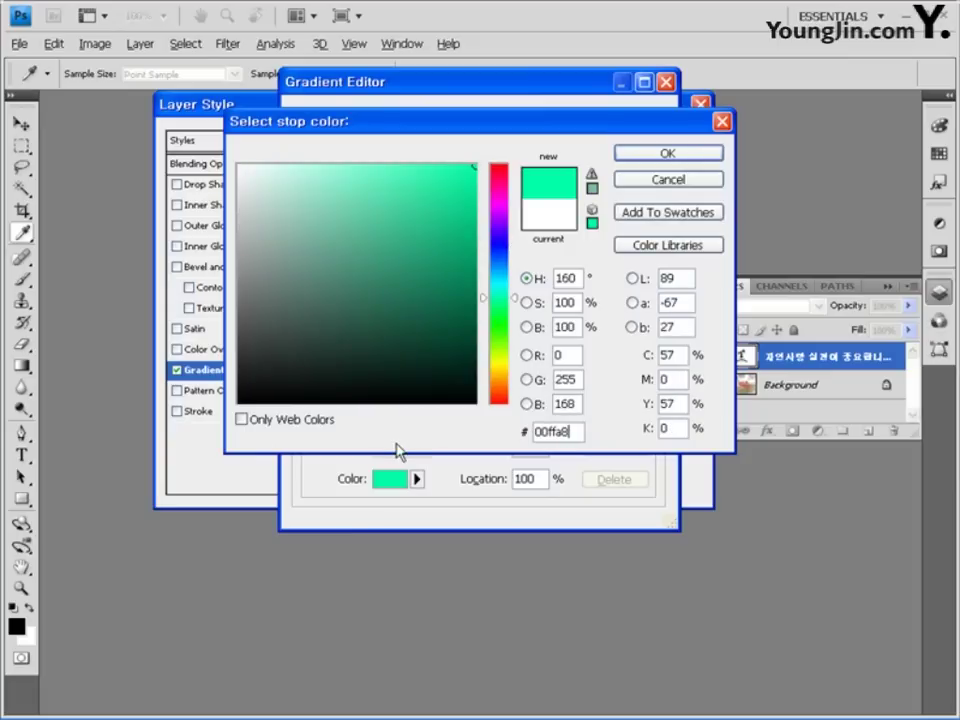
click(689, 157)
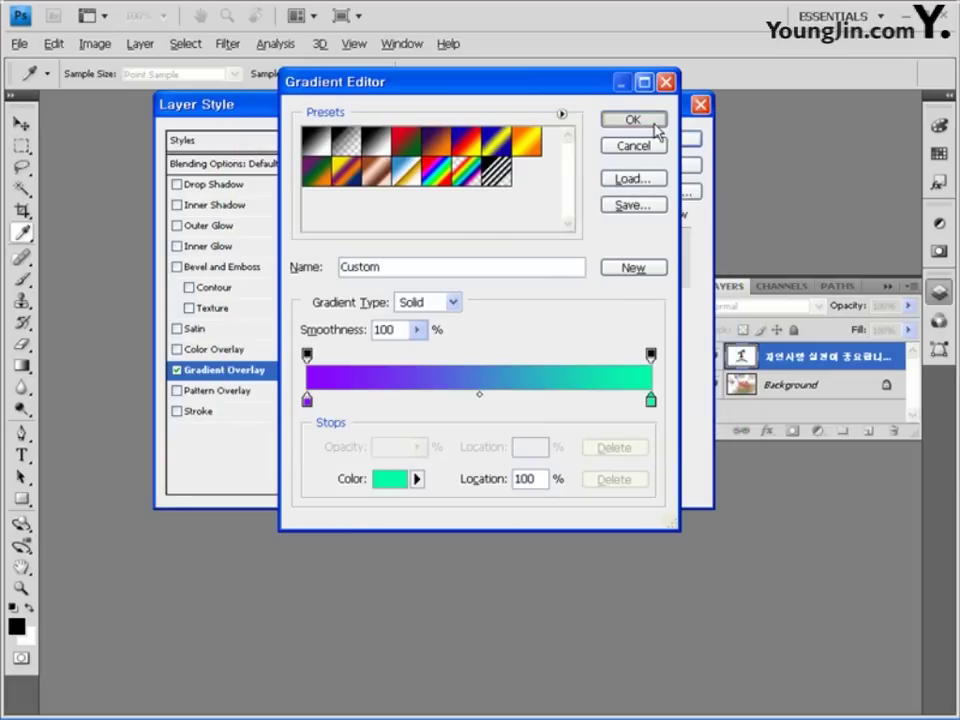
click(655, 123)
- Set the Gradient Overlay angle to 0° on the warped text and apply the layer style
drag(599, 105, 868, 310)
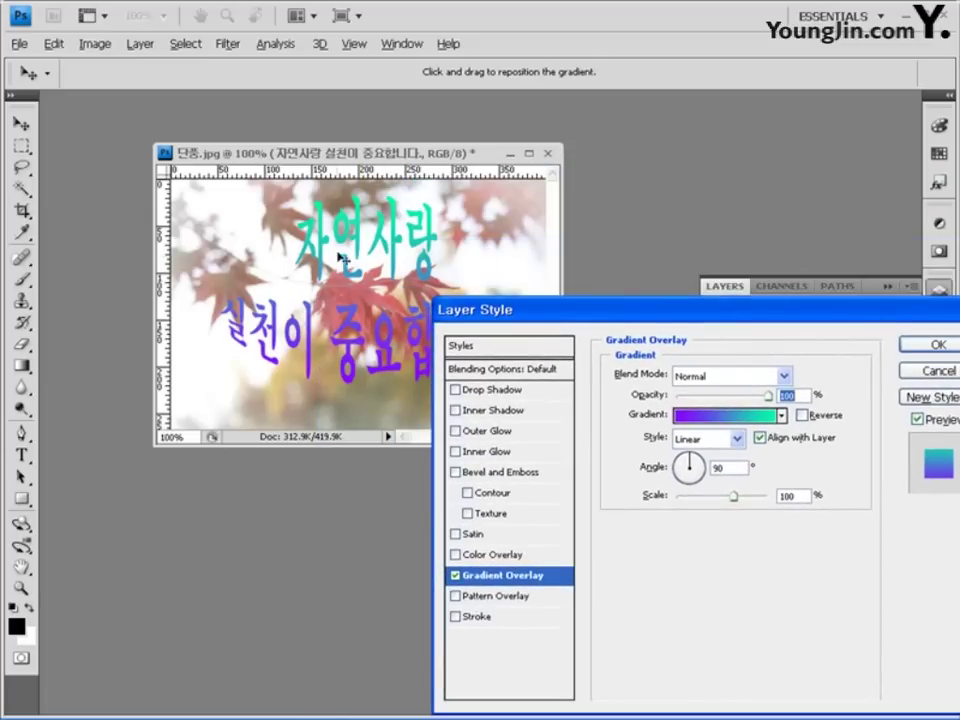
drag(398, 375, 389, 233)
drag(609, 304, 418, 214)
click(470, 367)
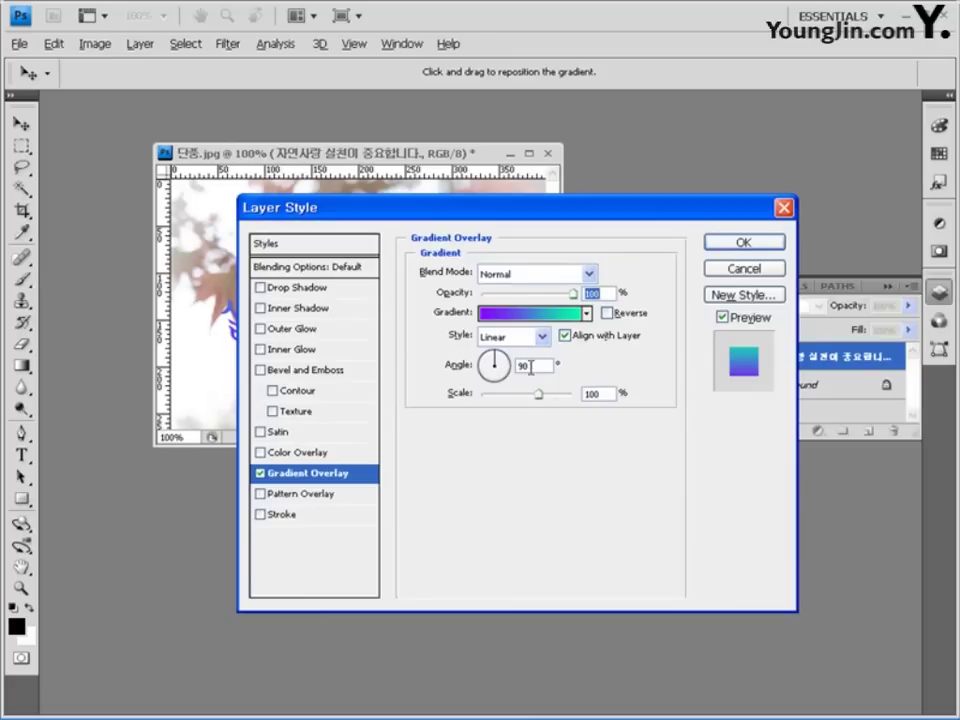
text(0)
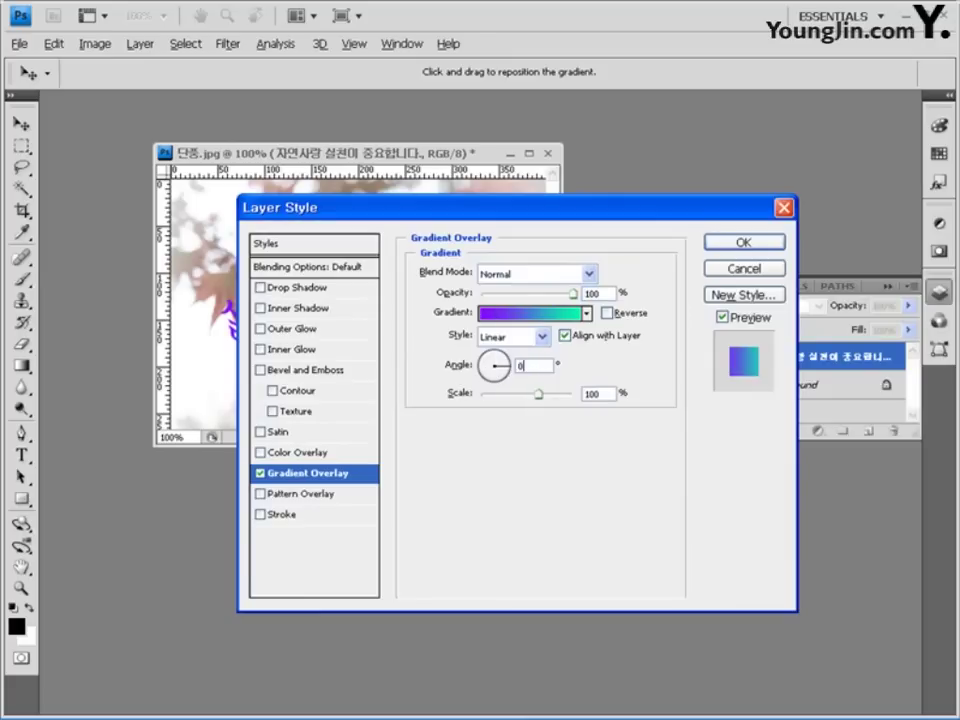
drag(692, 207, 666, 214)
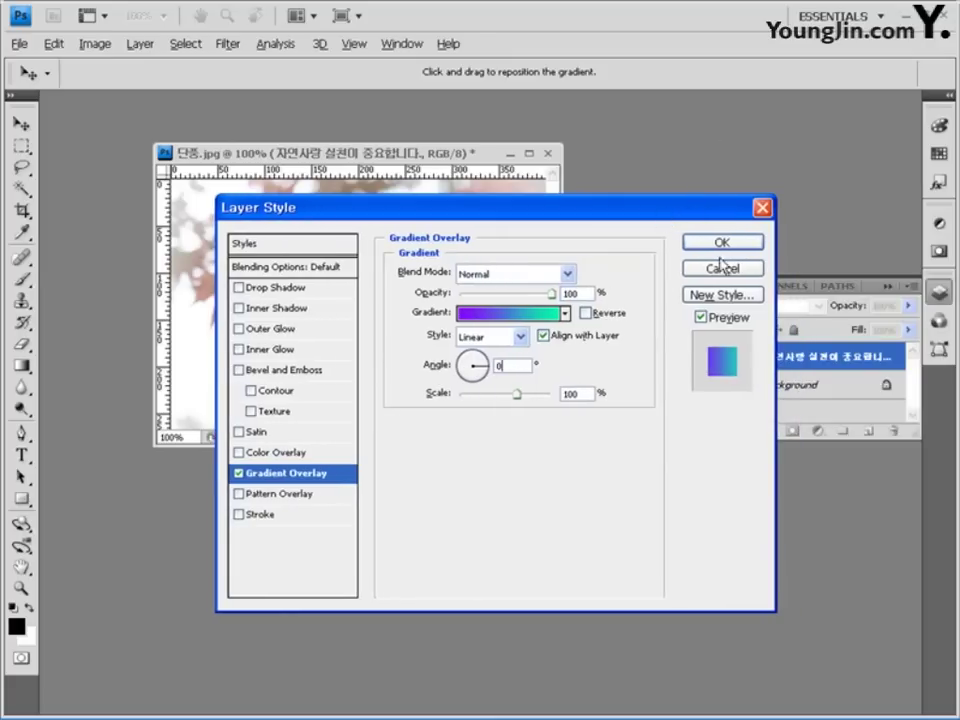
click(721, 243)
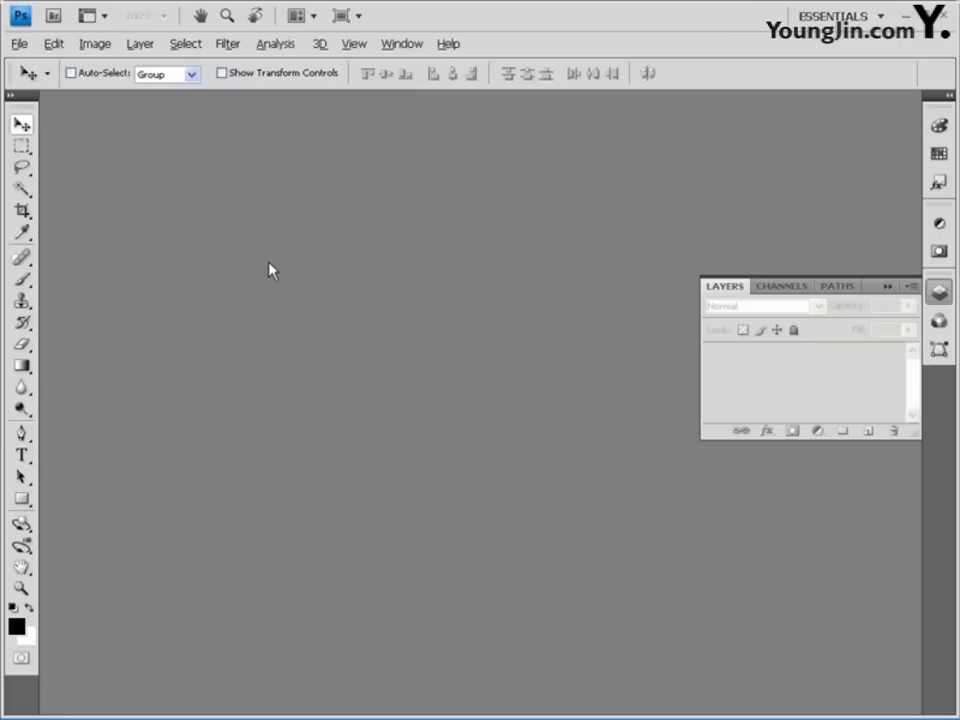
- Open 인형.jpg from the Chapter01 folder and float it in its own window
key(ctrl+o)
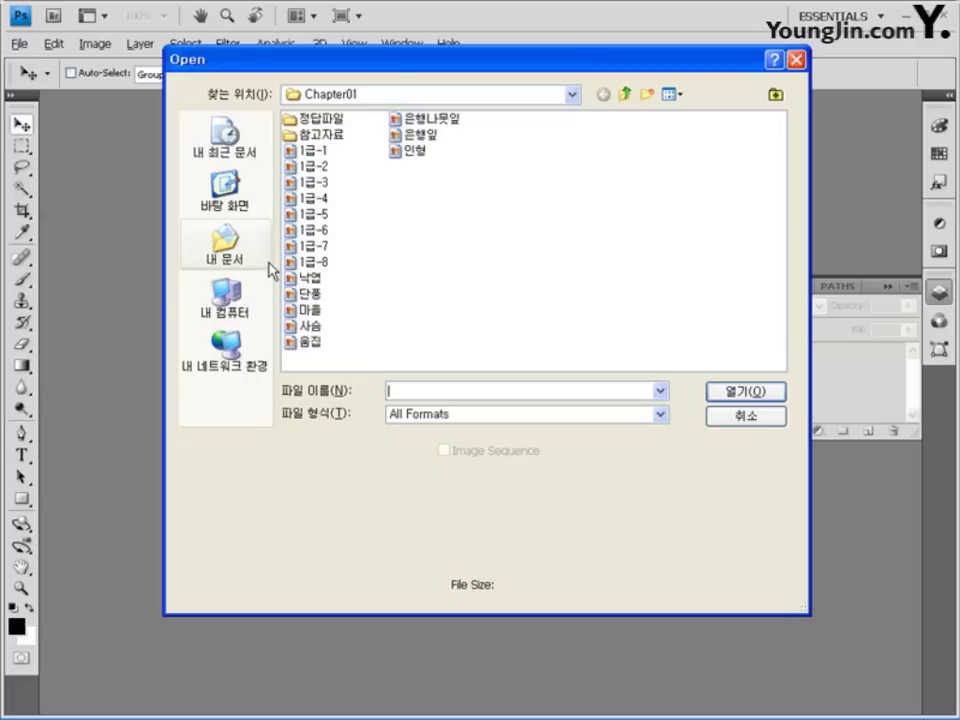
click(417, 152)
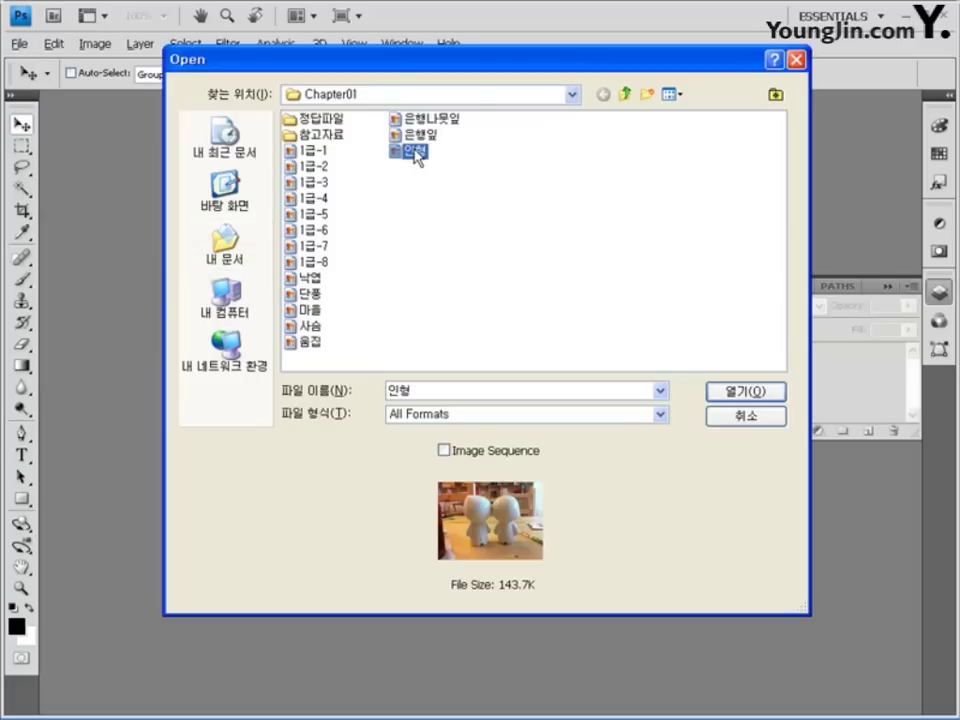
click(750, 392)
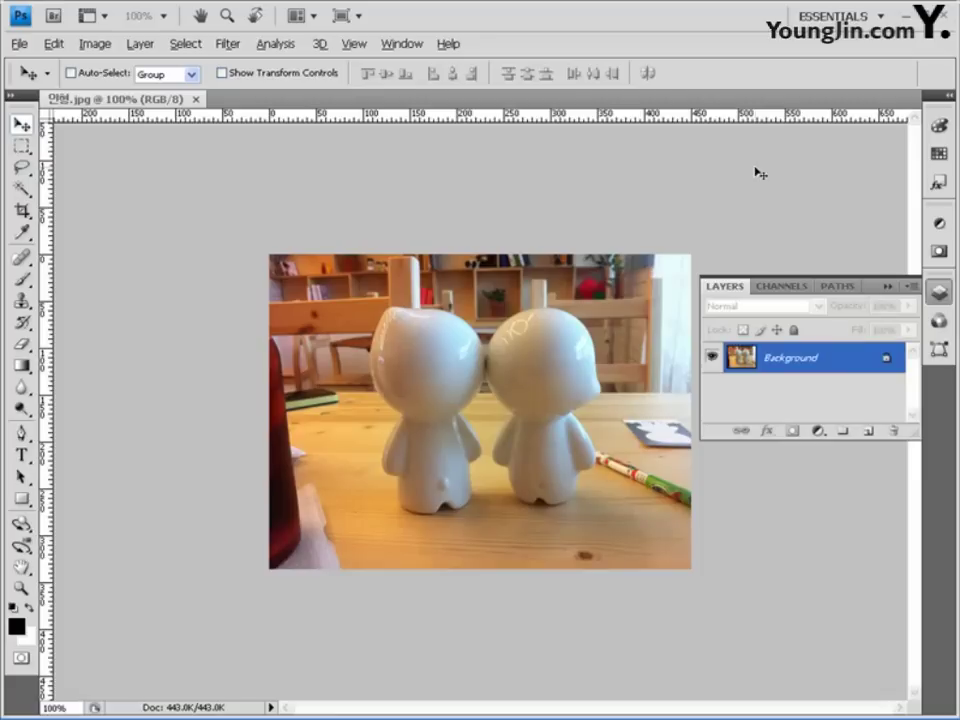
drag(146, 97, 198, 160)
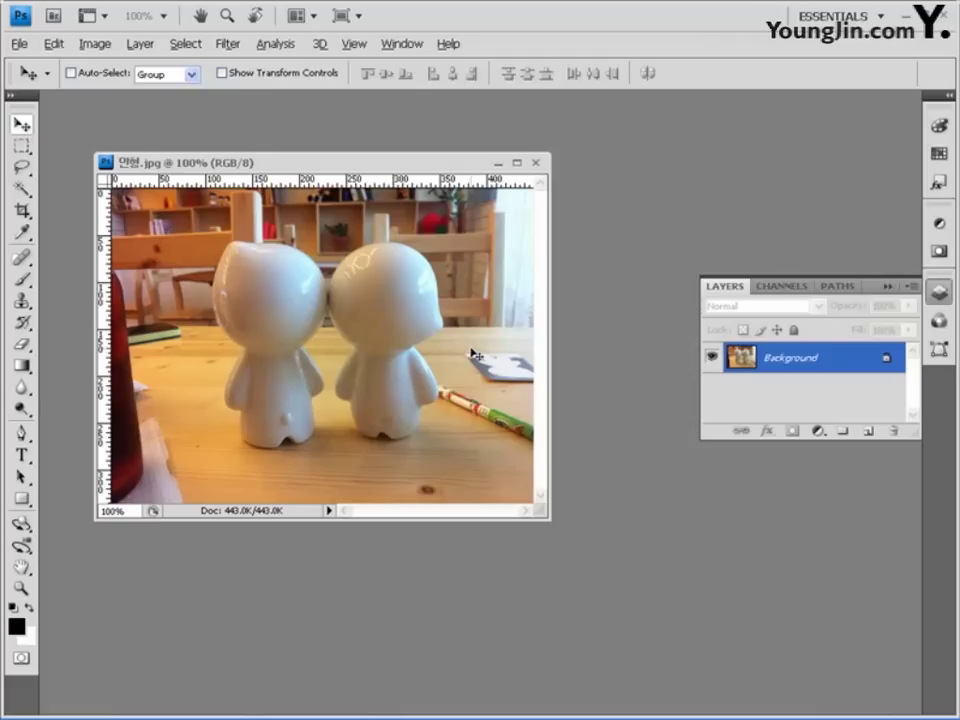
- Trace a closed Pen tool path around the full outline of the right-hand white doll, including head, arms and feet
key(z)
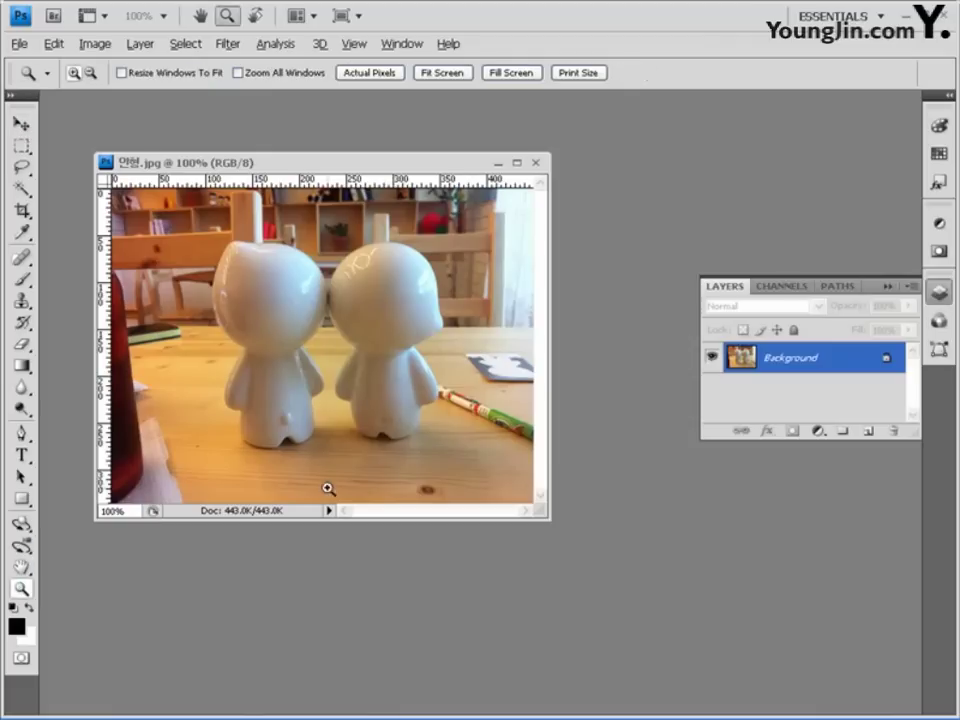
click(387, 285)
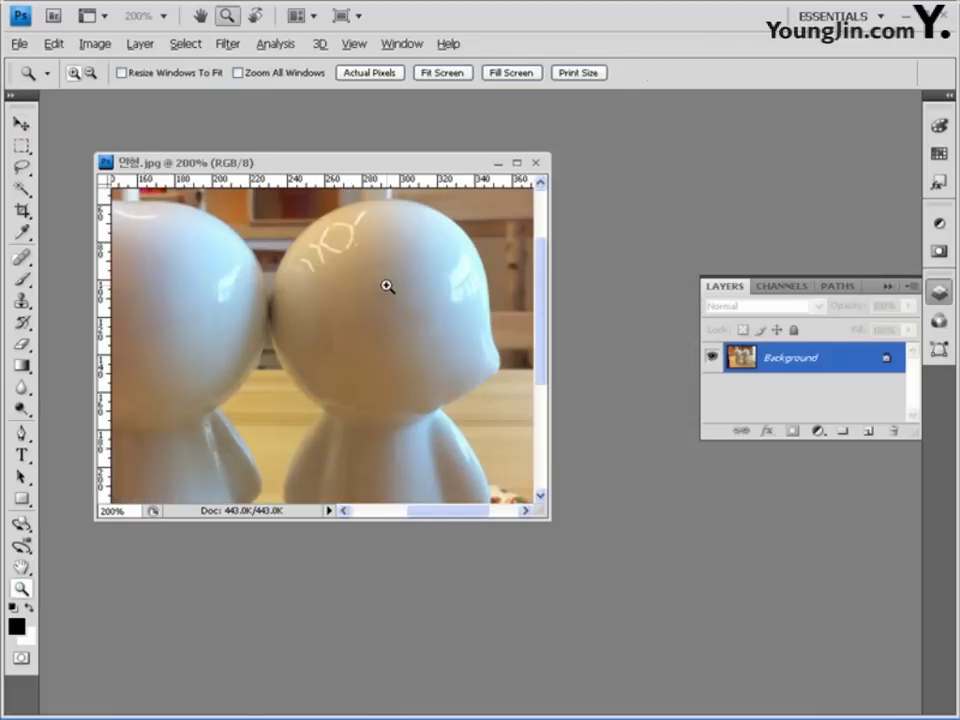
drag(547, 519, 626, 644)
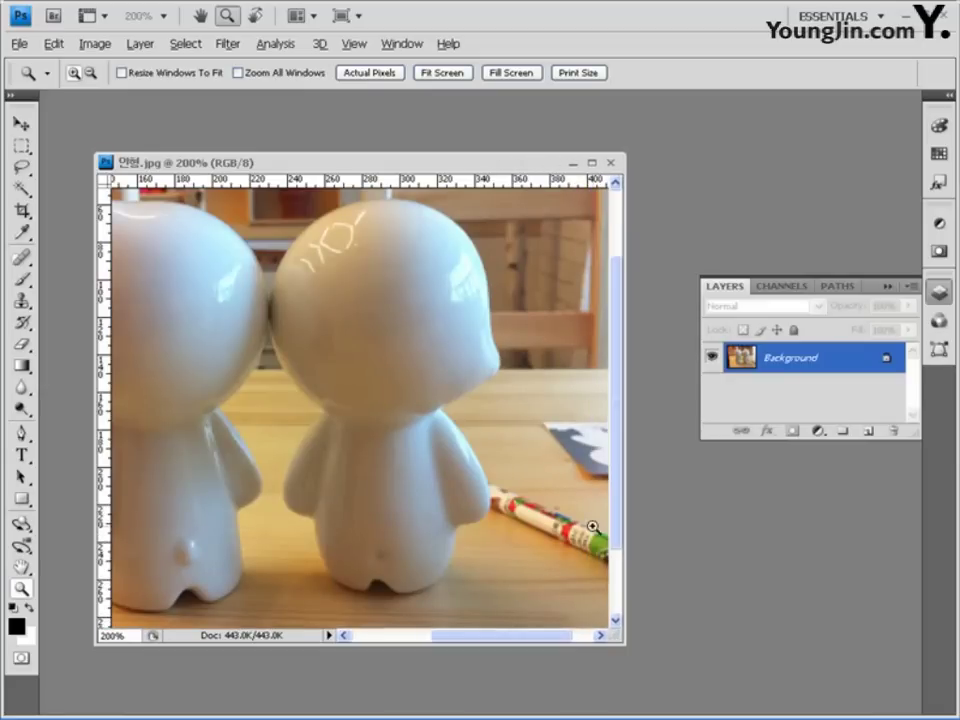
click(21, 434)
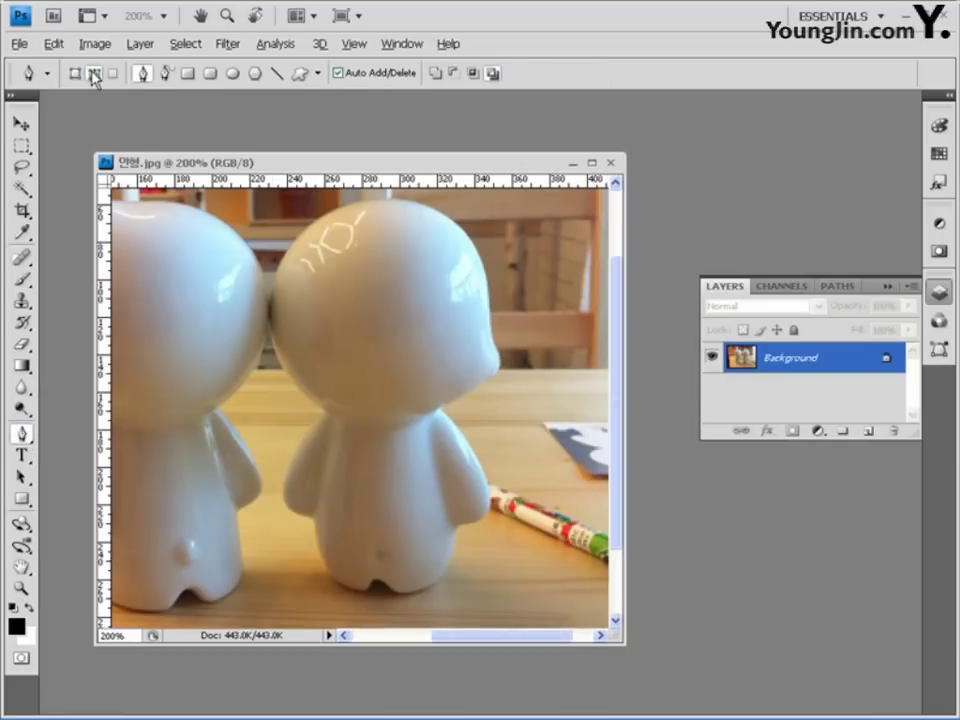
click(385, 207)
drag(461, 229, 478, 391)
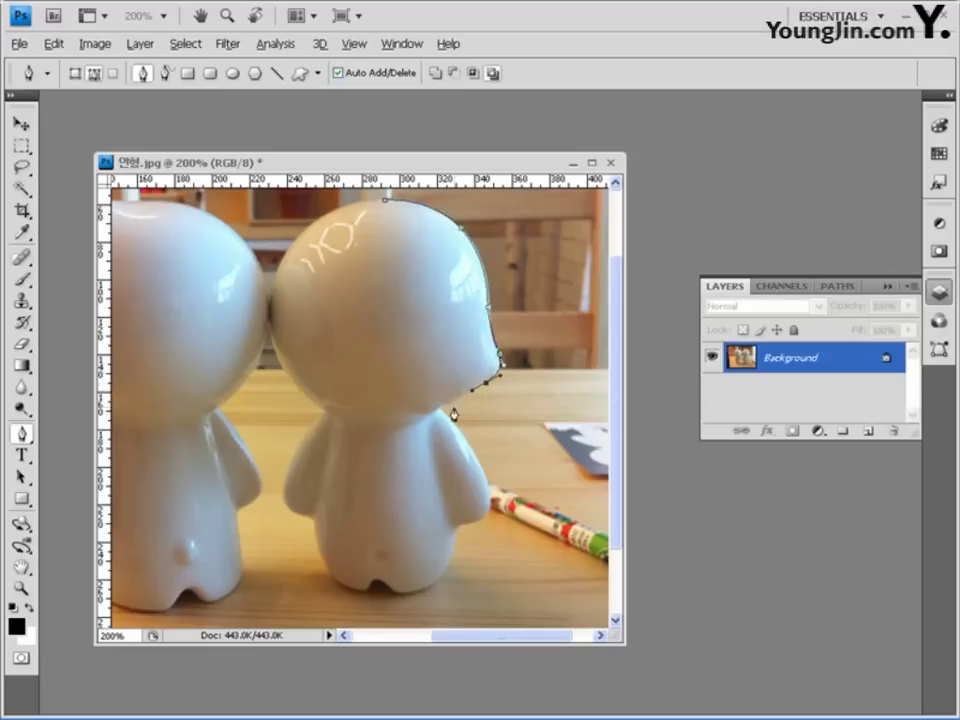
drag(441, 410, 451, 421)
click(474, 455)
drag(467, 523, 456, 530)
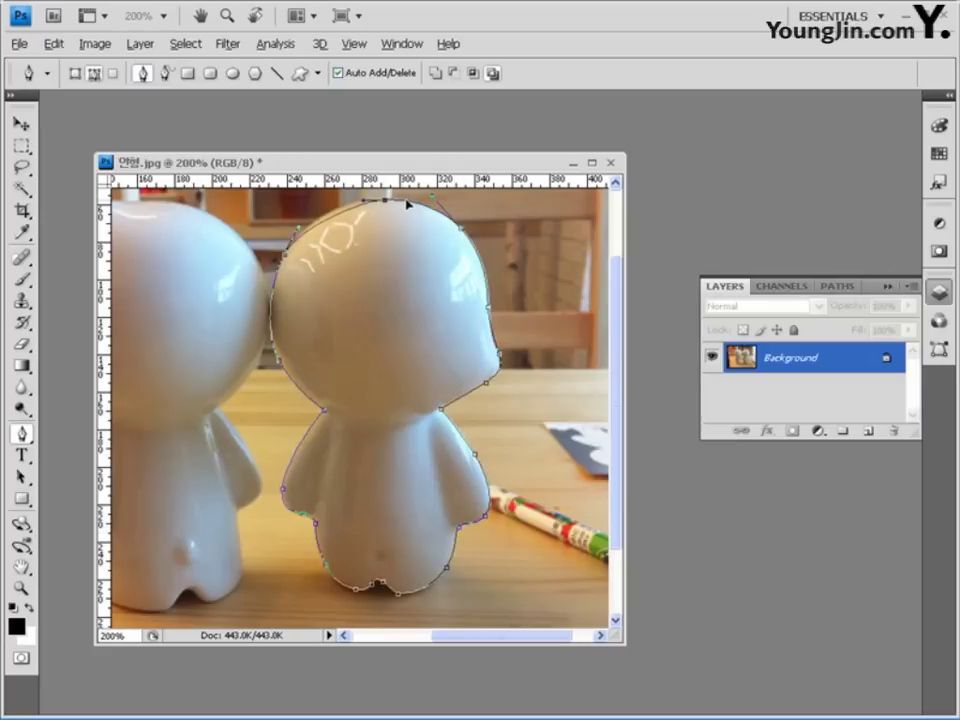
drag(408, 204, 435, 208)
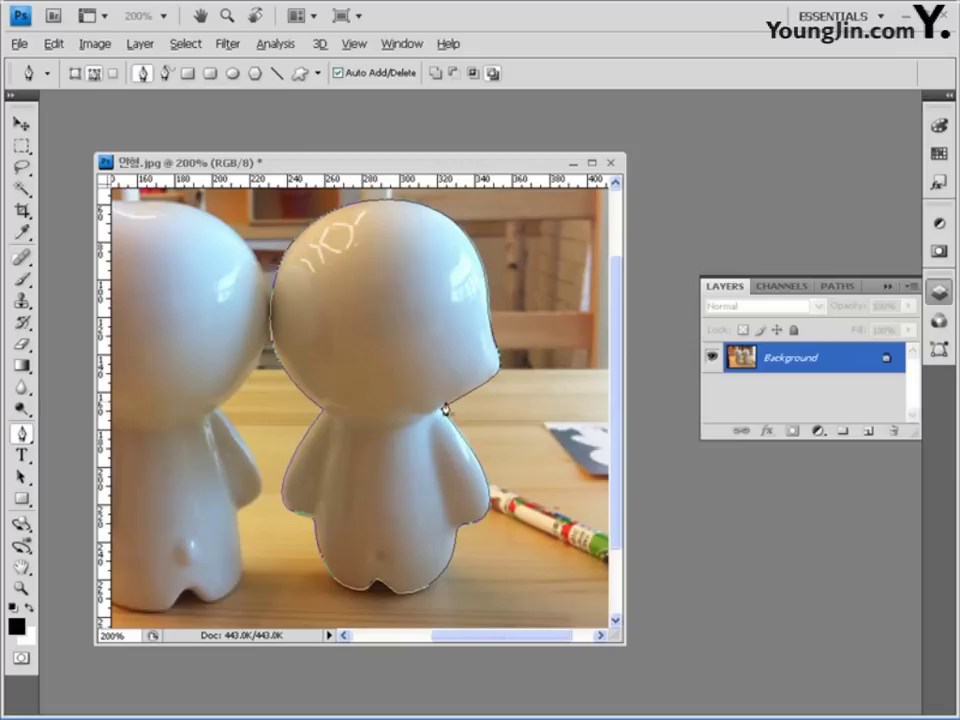
- Make a new anti-aliased selection from the doll's work path with a feather radius of 0 pixels
click(838, 287)
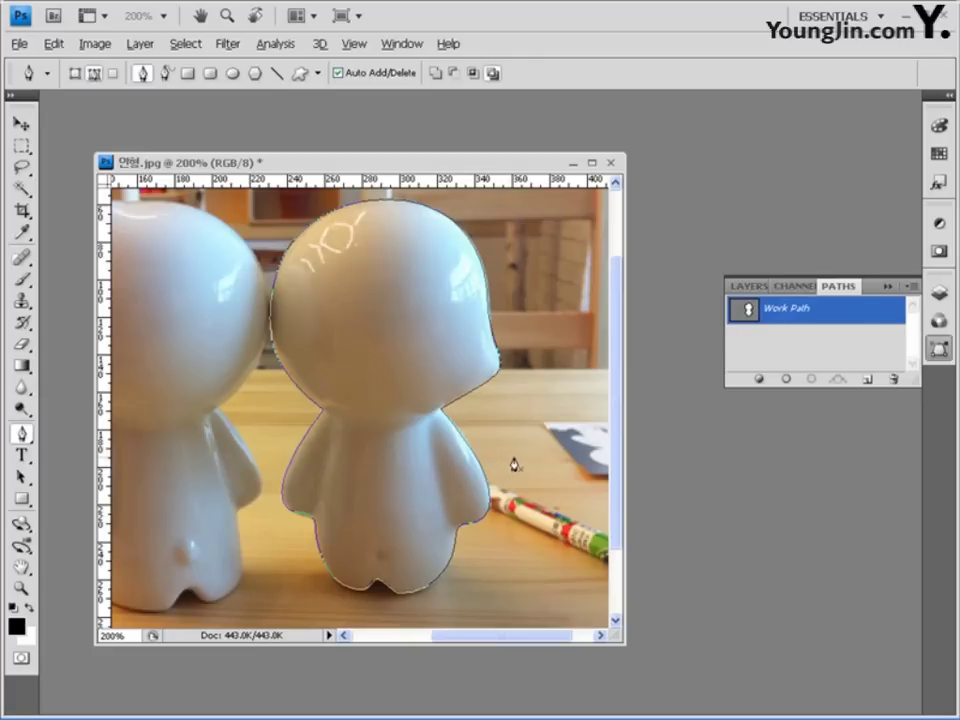
click(910, 287)
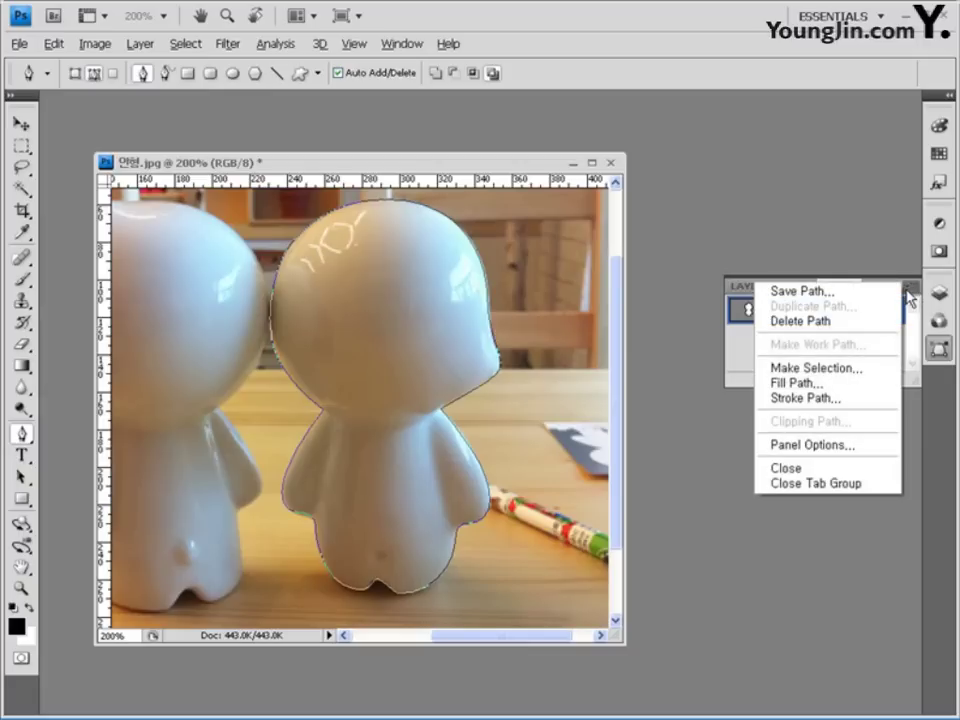
click(829, 370)
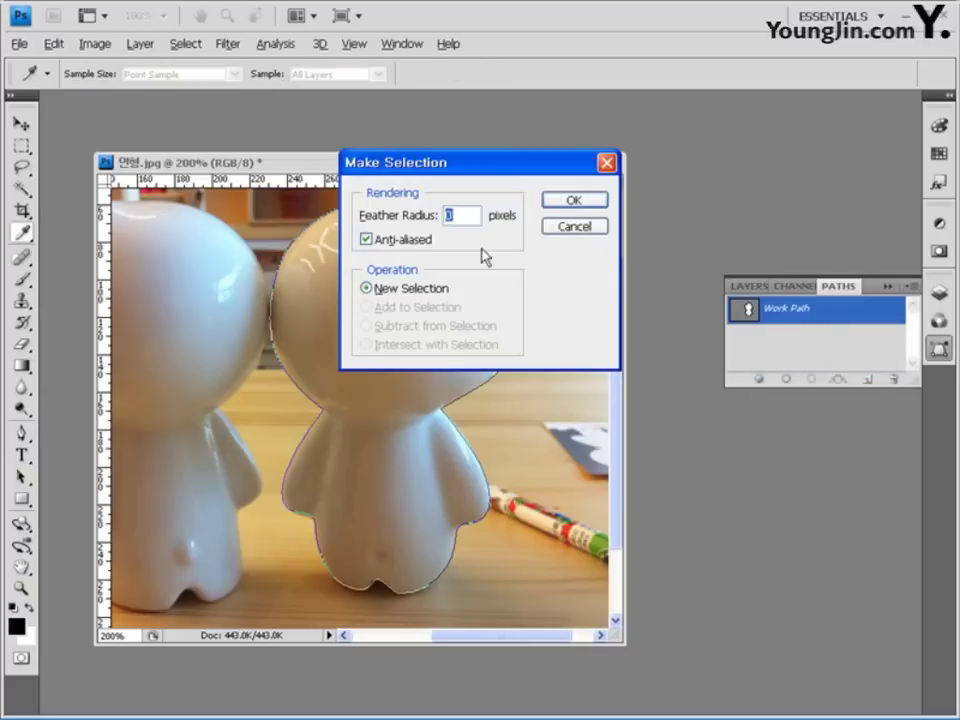
click(574, 202)
key(p)
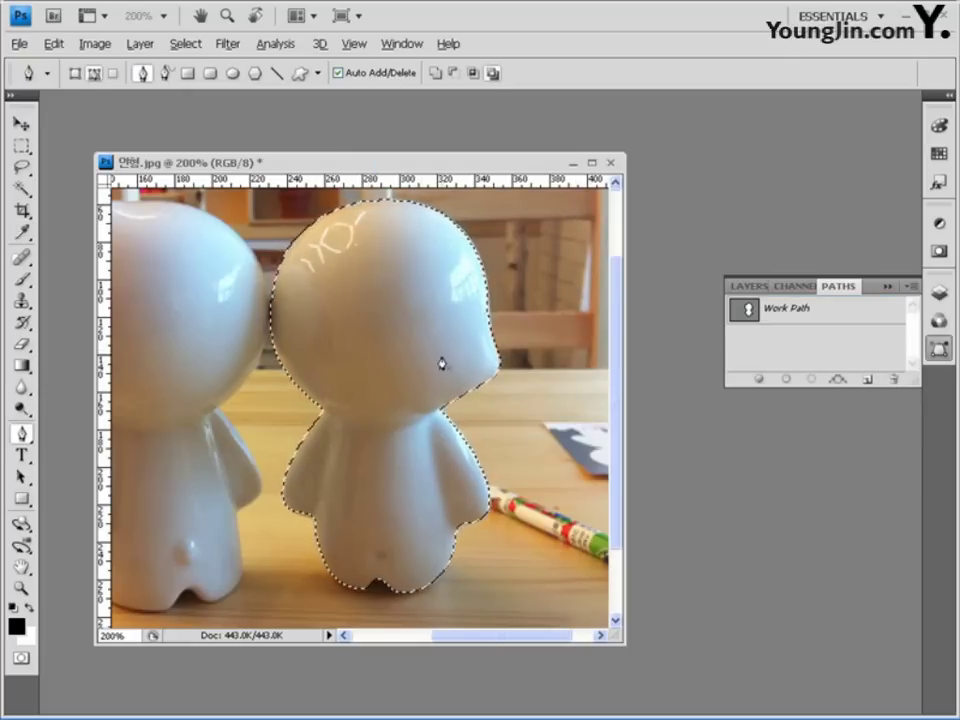
- Deselect the doll and load the work path directly as a selection again
key(ctrl+d)
click(783, 310)
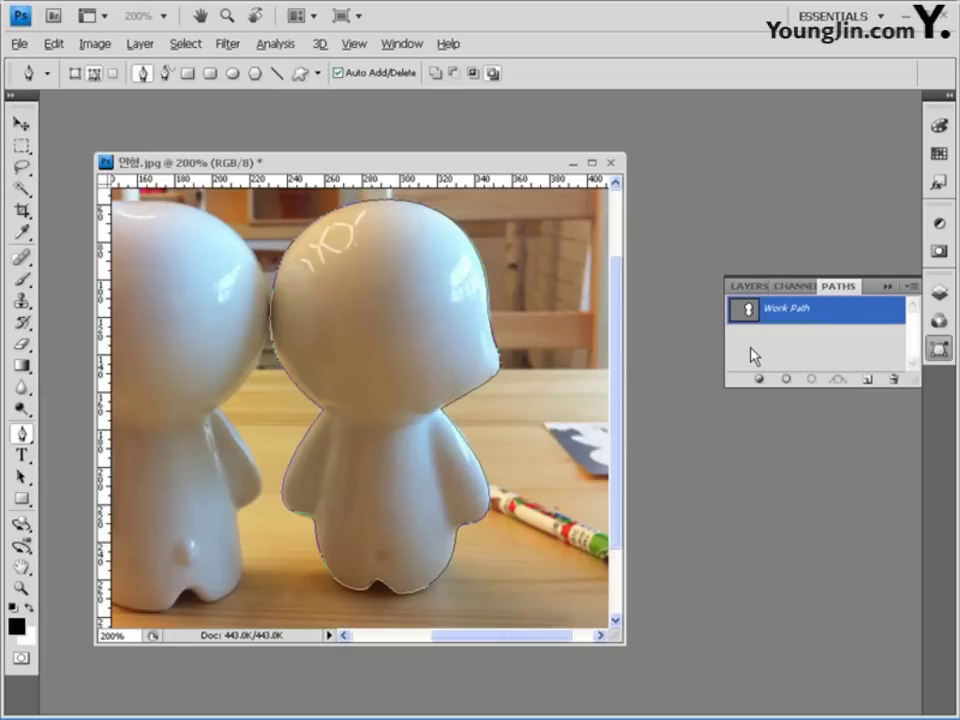
ctrl+click(743, 310)
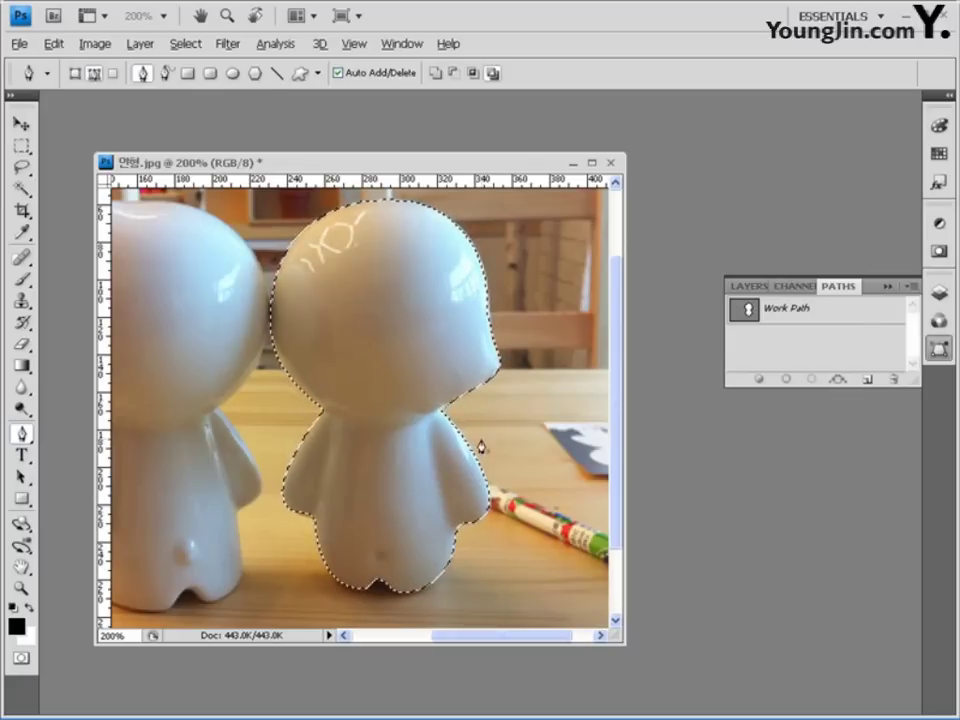
- Add a new empty layer above the Background while keeping the doll selection active
click(741, 287)
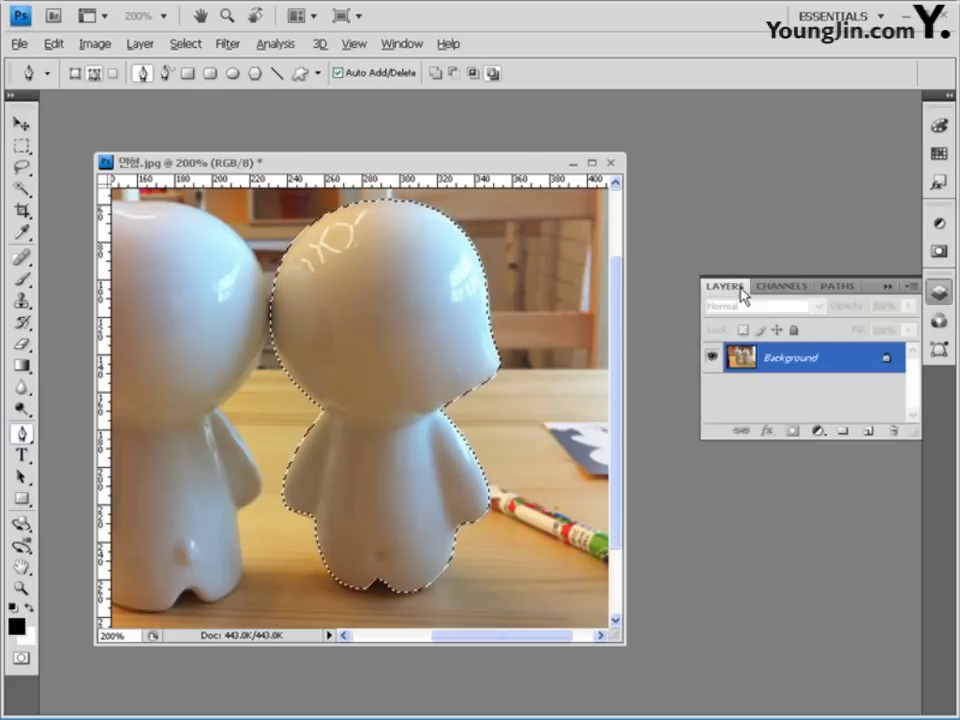
click(869, 432)
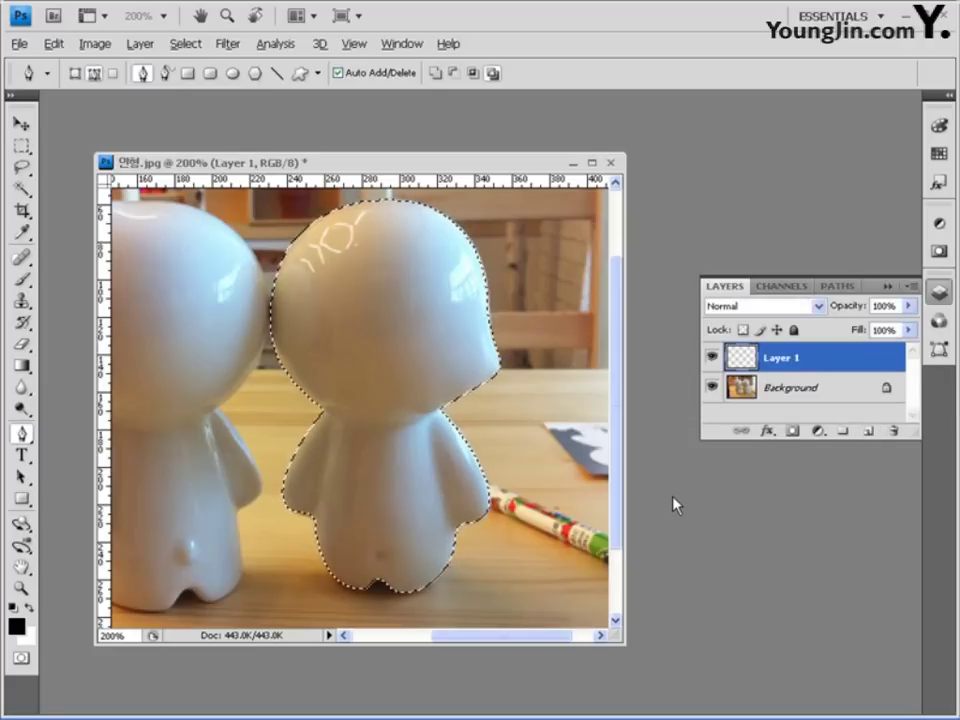
- Fill the doll selection on the new layer with custom color #e37600 using the Fill command, and undo the fill
click(53, 43)
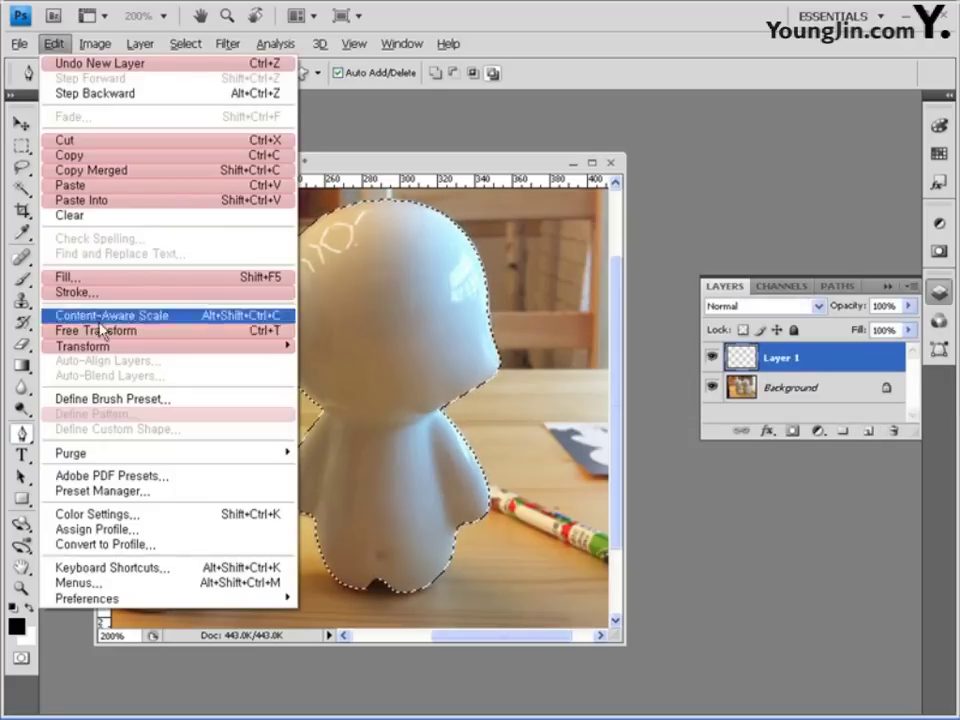
click(97, 279)
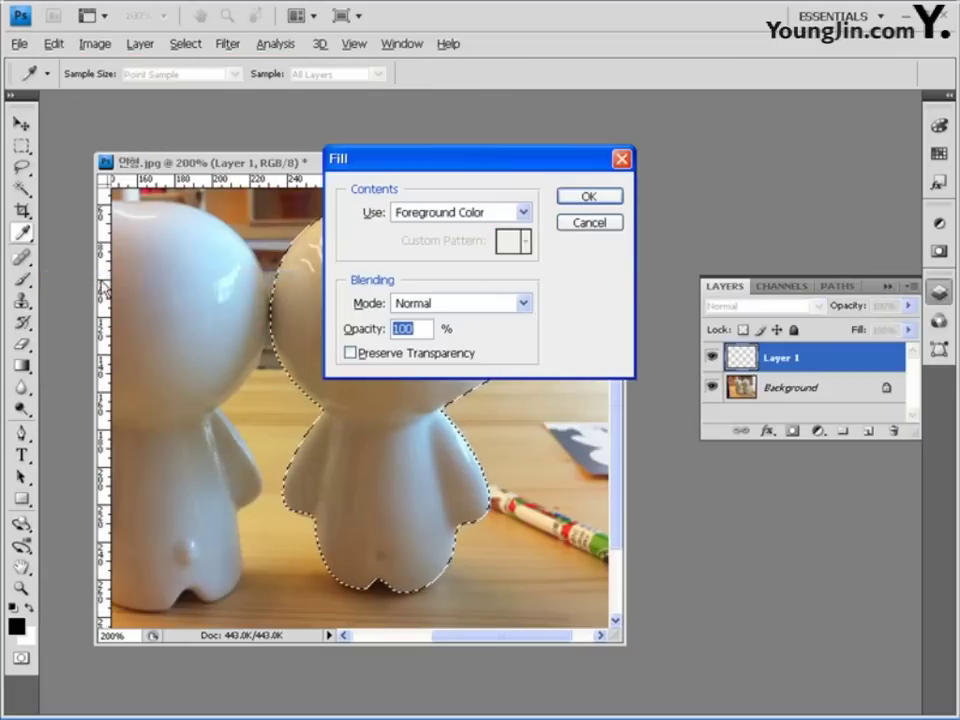
click(476, 221)
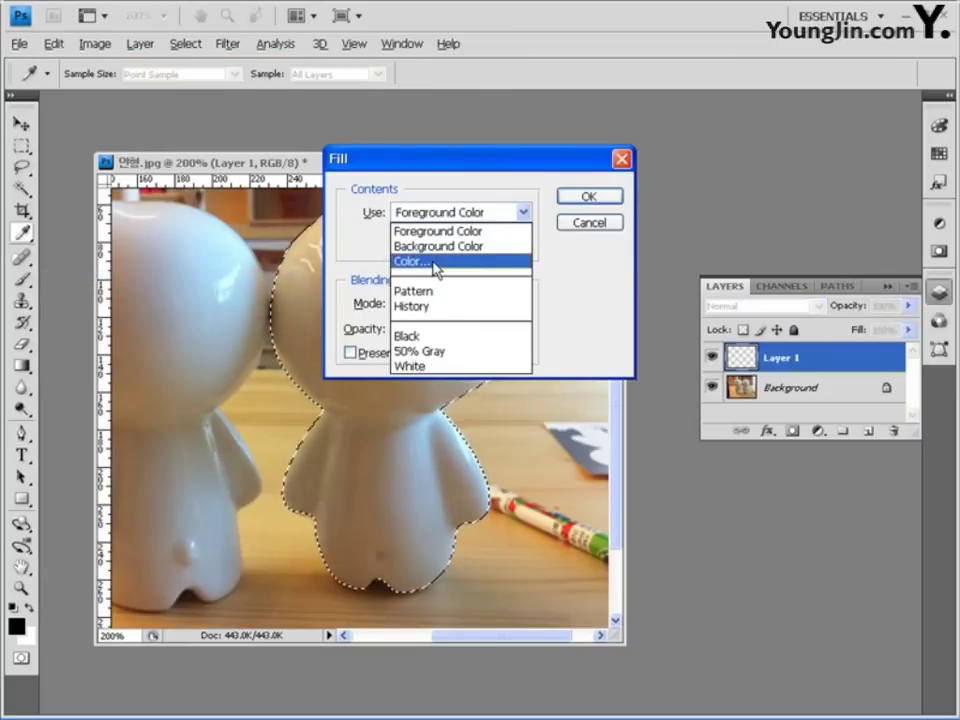
click(433, 265)
click(575, 431)
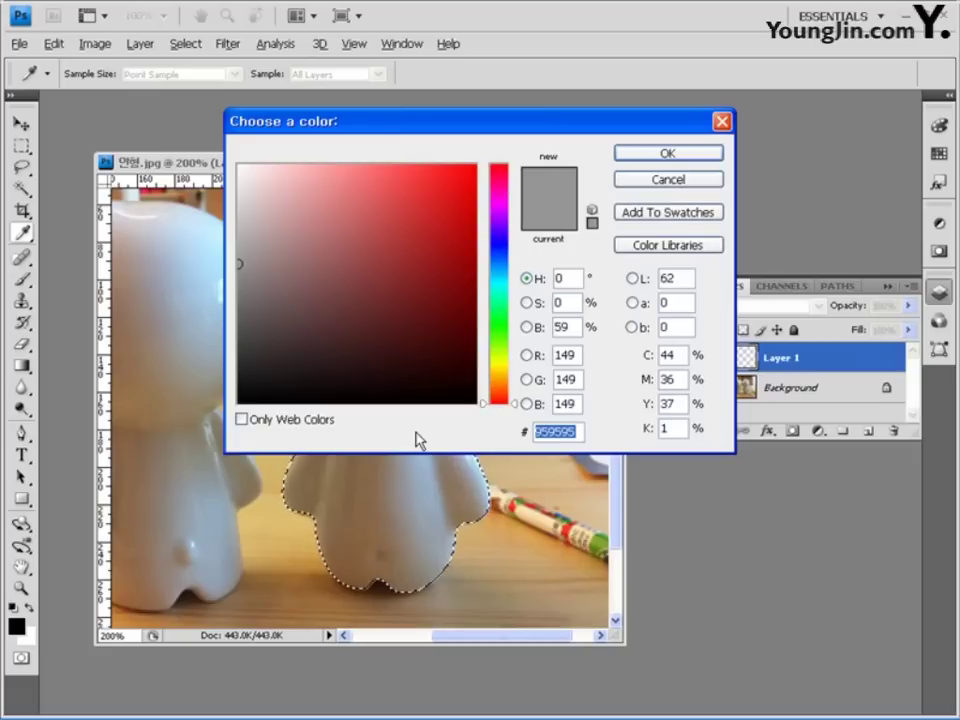
text(e1)
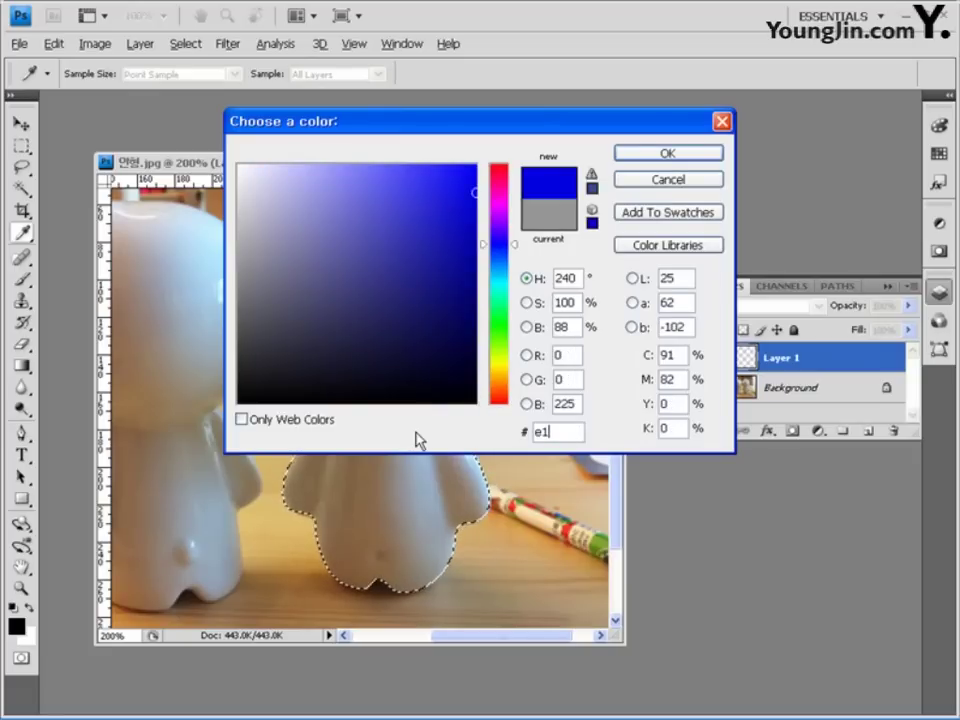
key(BackSpace)
text(3)
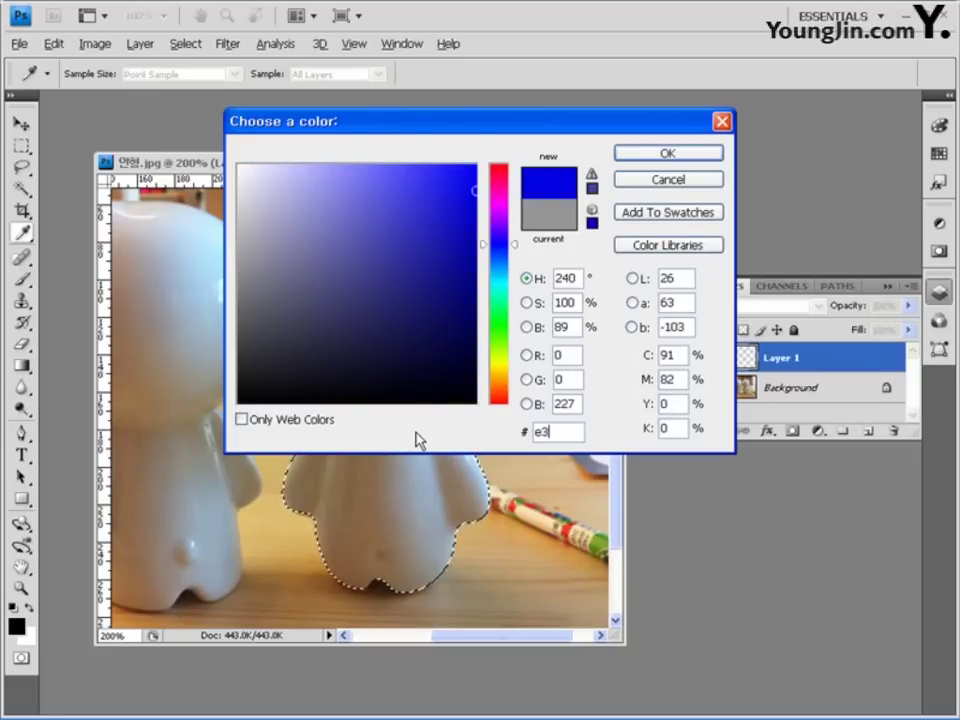
text(7600)
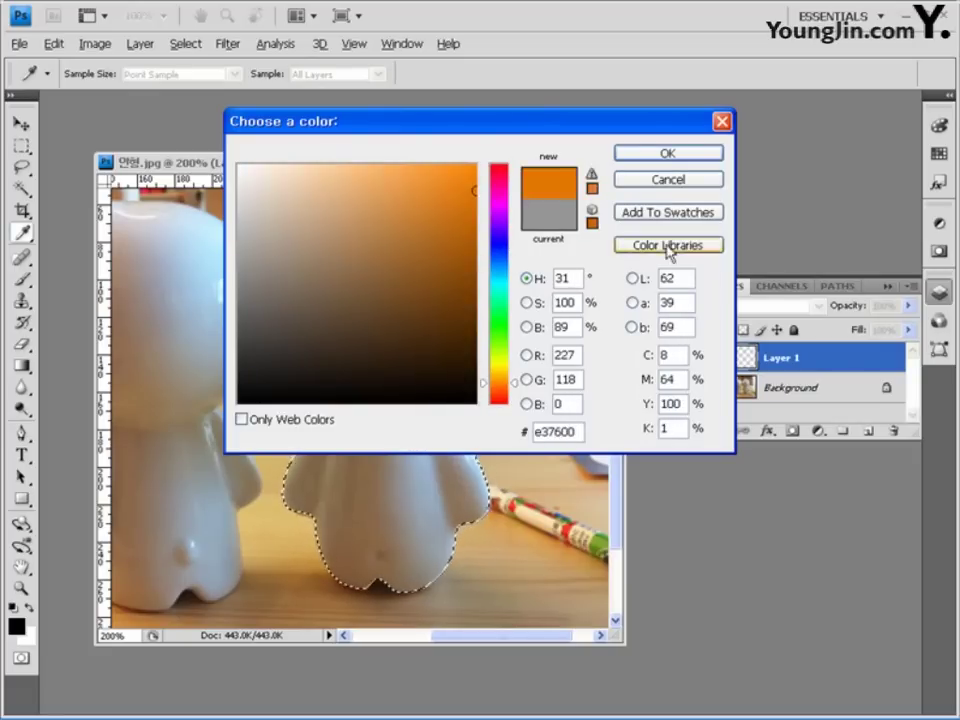
click(690, 162)
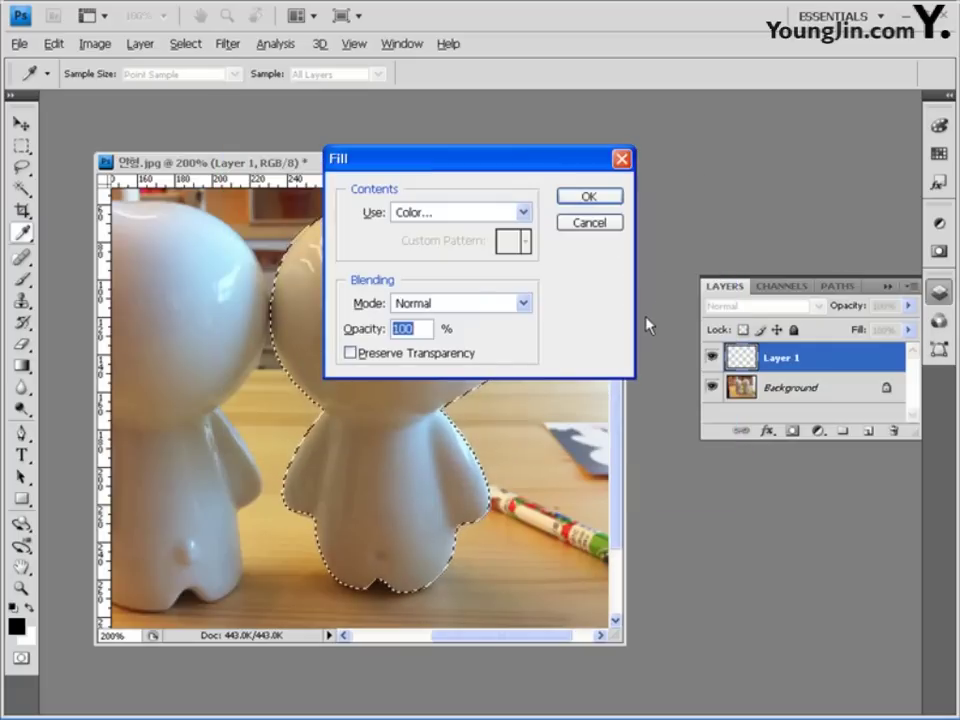
click(589, 199)
key(p)
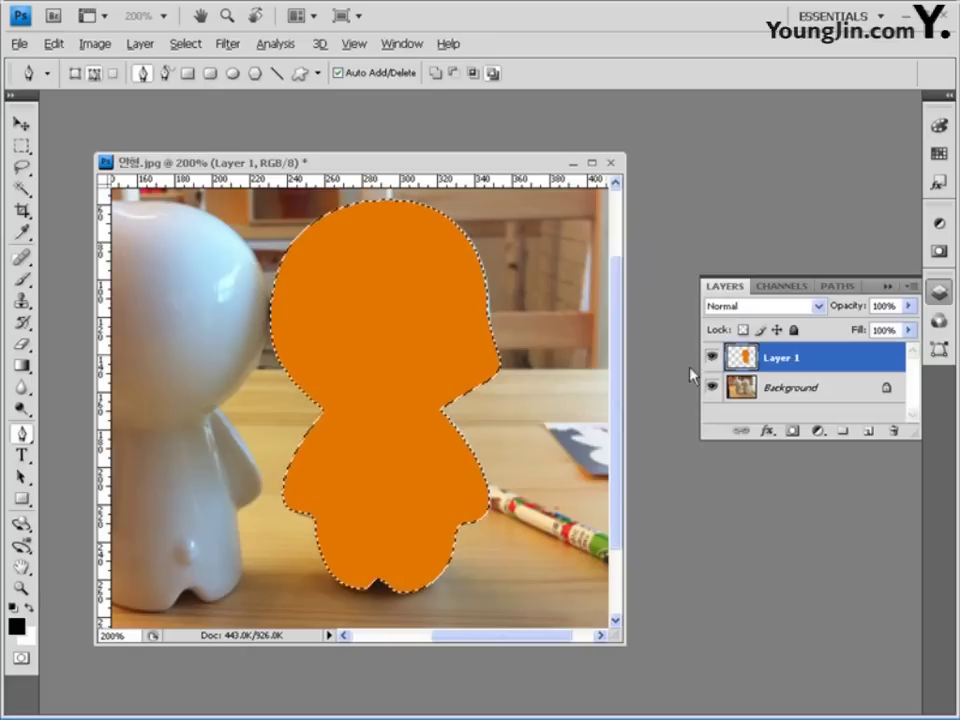
key(ctrl+z)
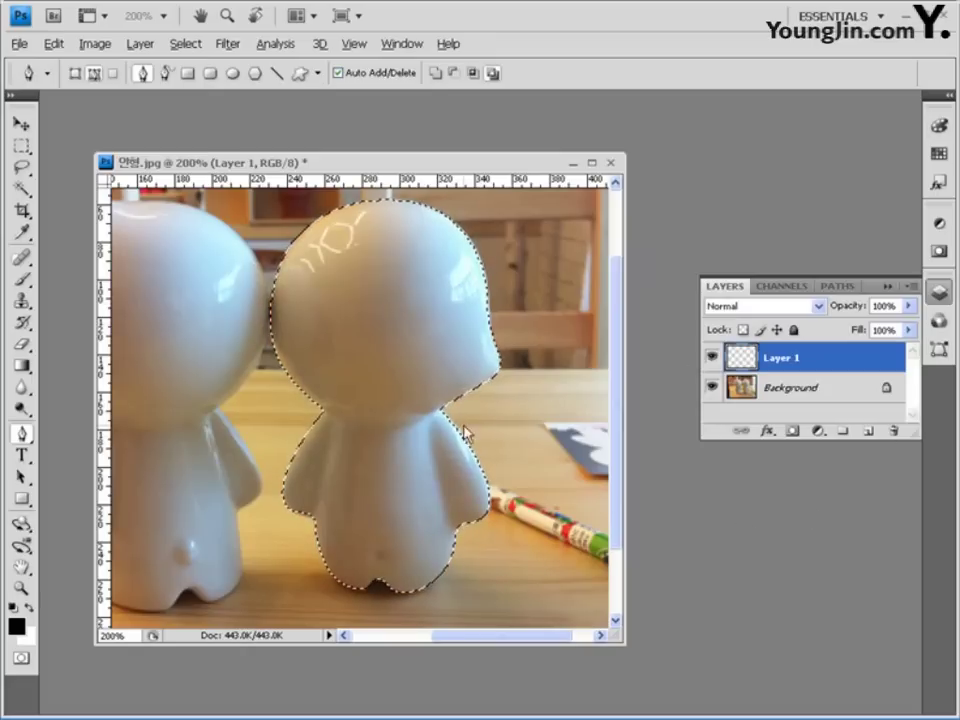
- Set the foreground color to #e37600 and fill the doll selection on Layer 1 with it
key(ctrl+minus)
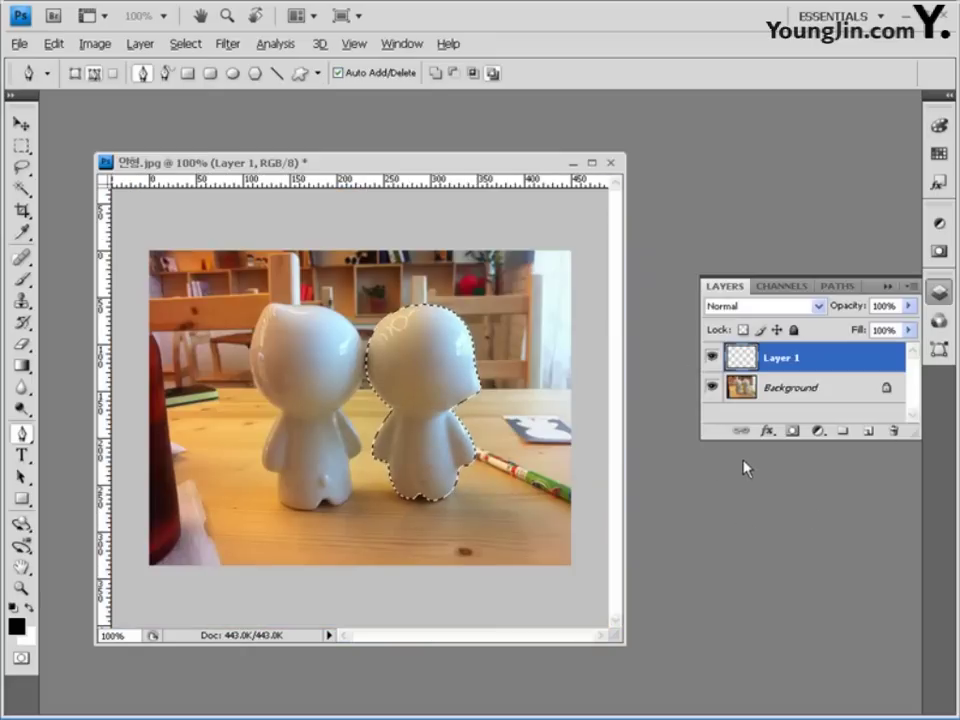
click(16, 626)
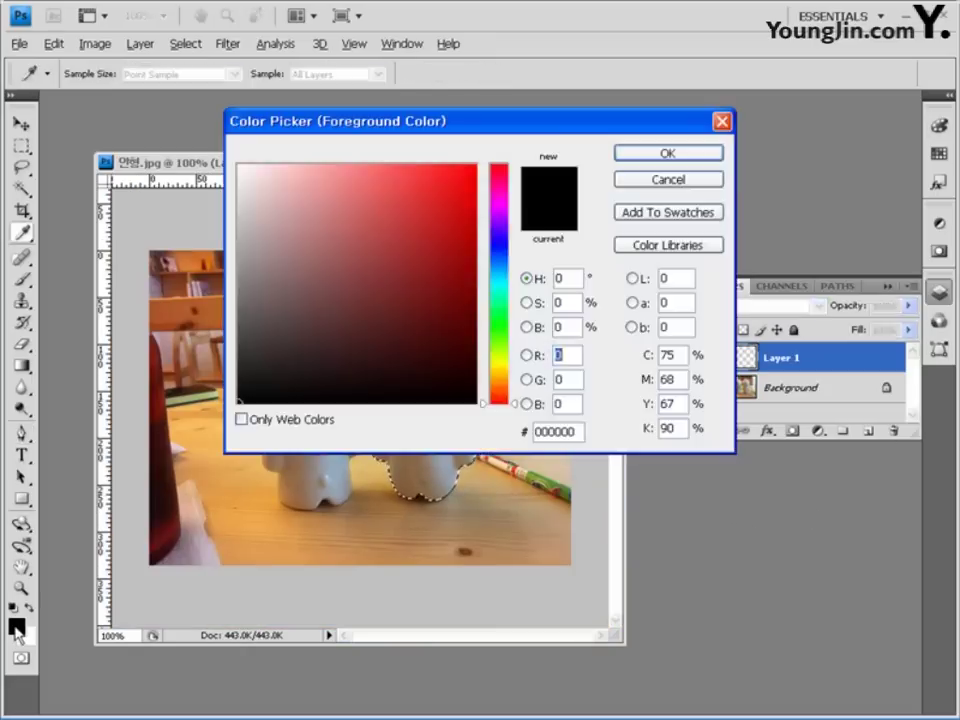
double_click(580, 431)
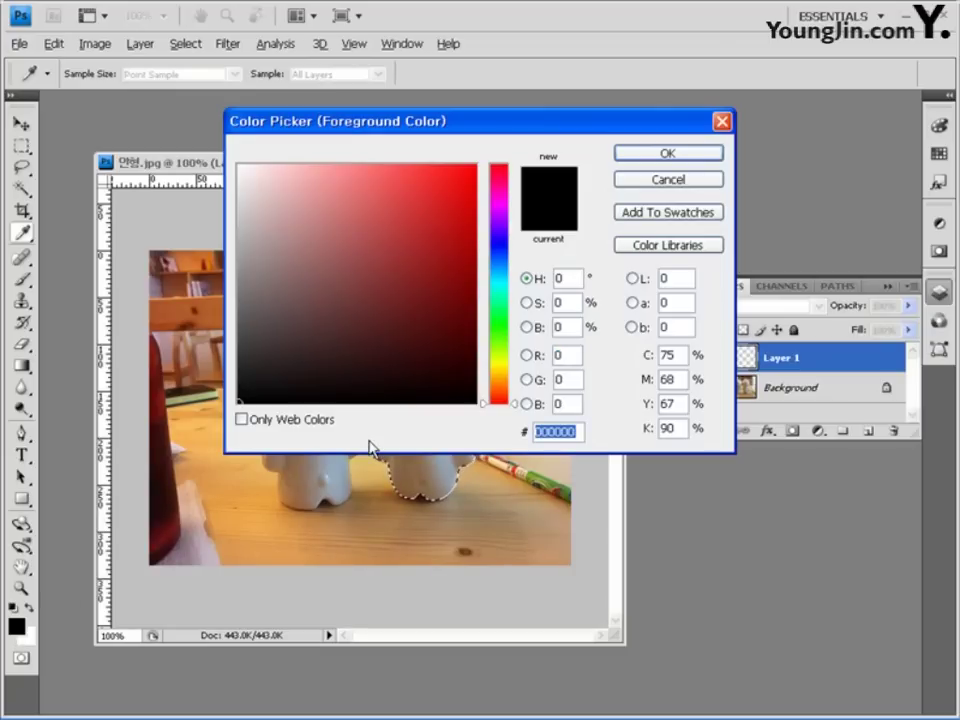
text(0e3760)
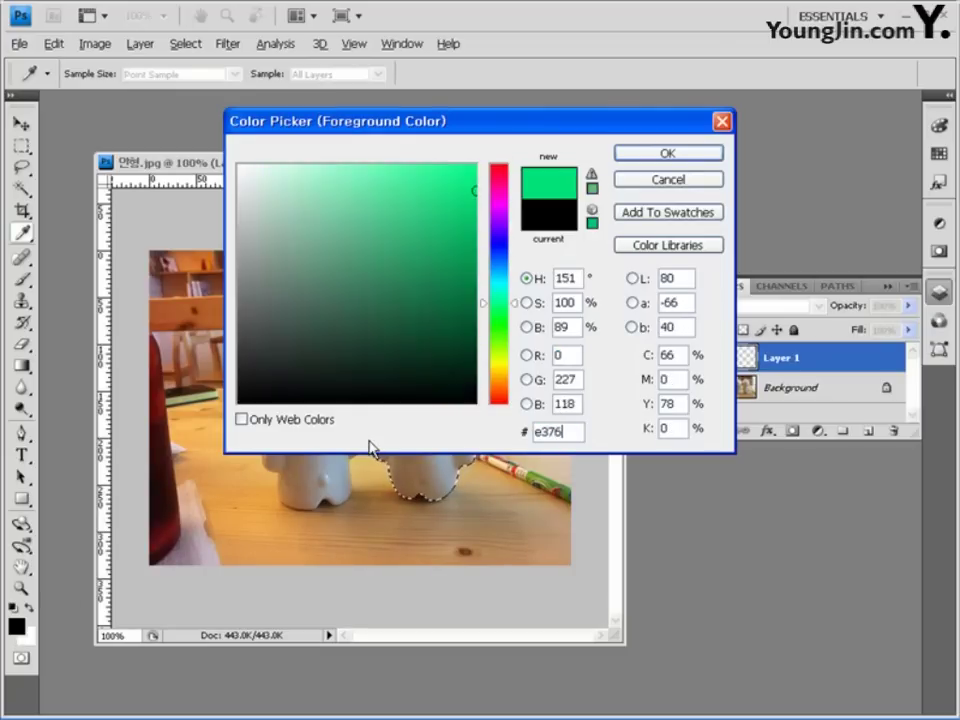
text(00)
click(672, 155)
key(p)
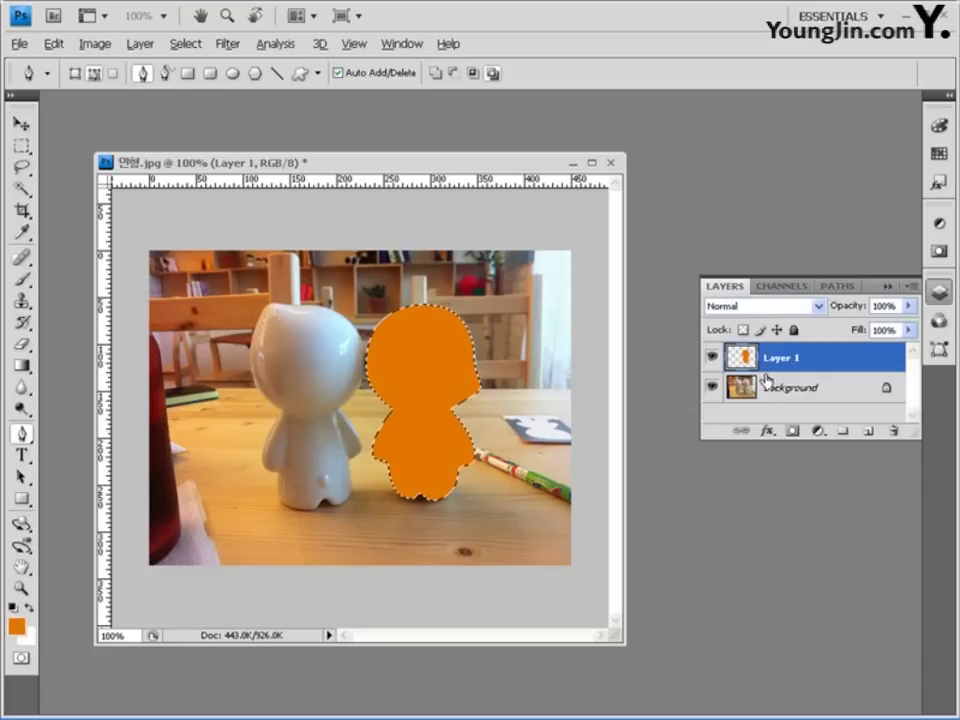
- Set the blending mode of the orange-filled Layer 1 to Color
click(820, 308)
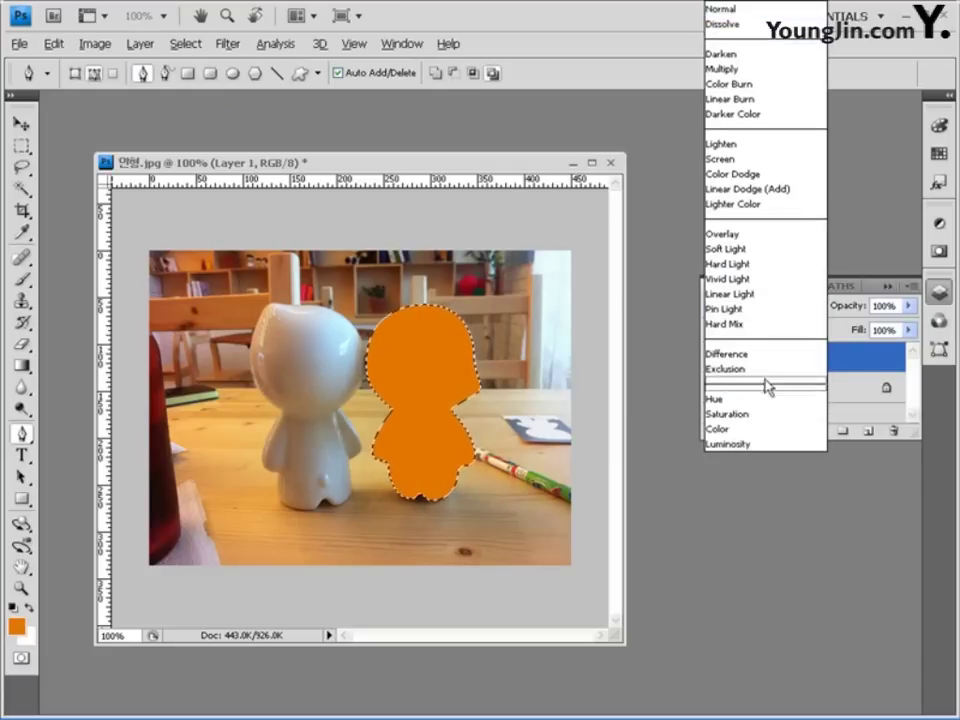
click(763, 430)
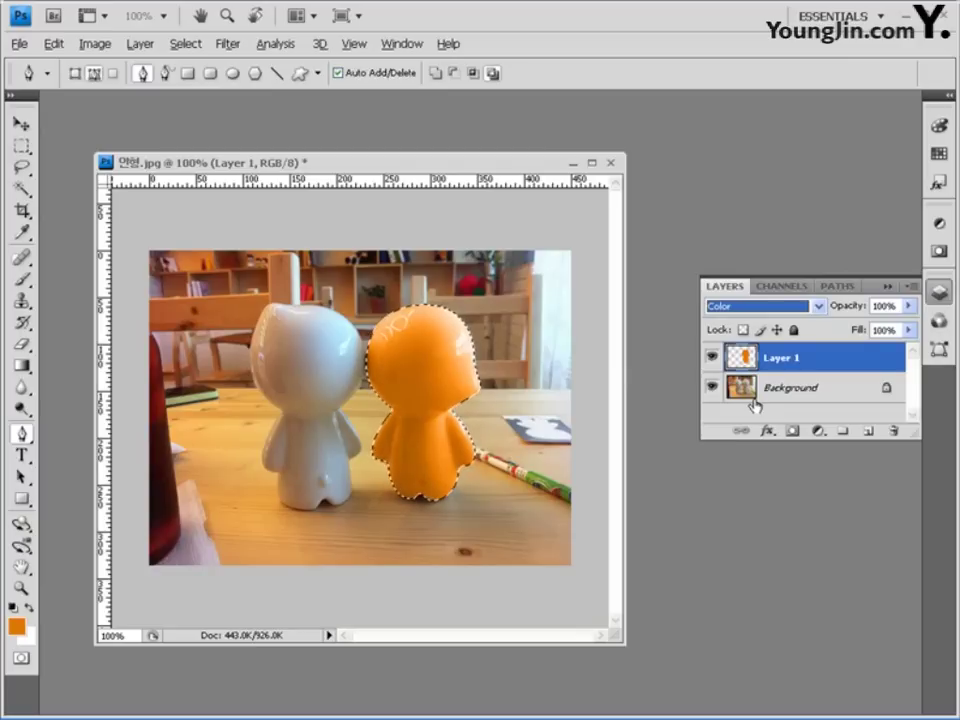
click(21, 146)
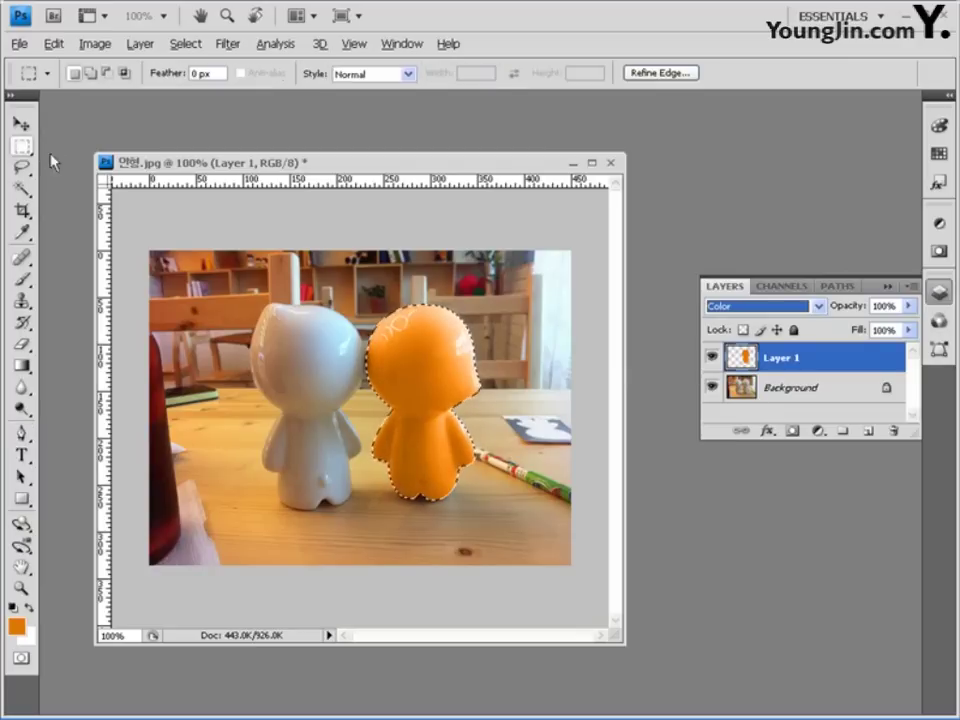
- Hide Layer 1 and add a Hue/Saturation adjustment layer above the Background, limited to the doll selection
click(712, 358)
click(800, 389)
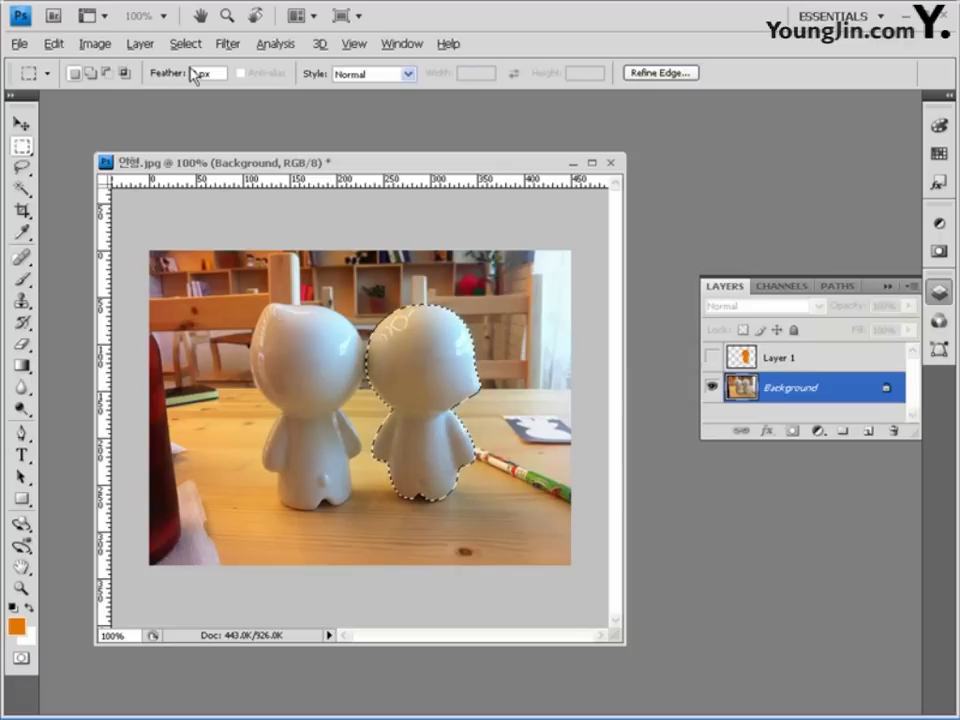
click(145, 45)
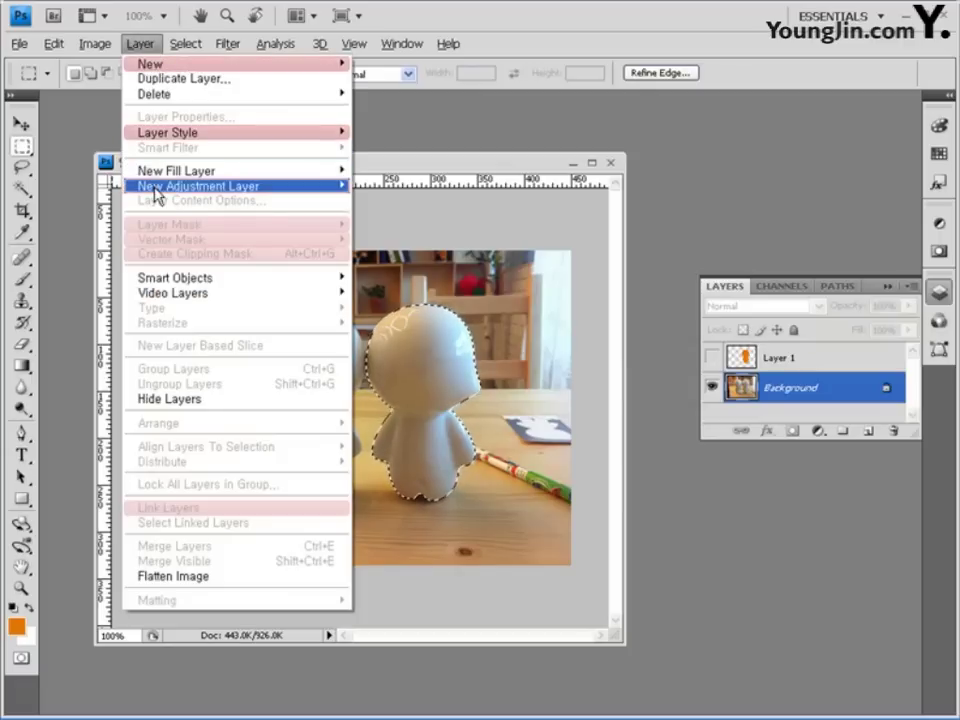
mouse_move(200, 186)
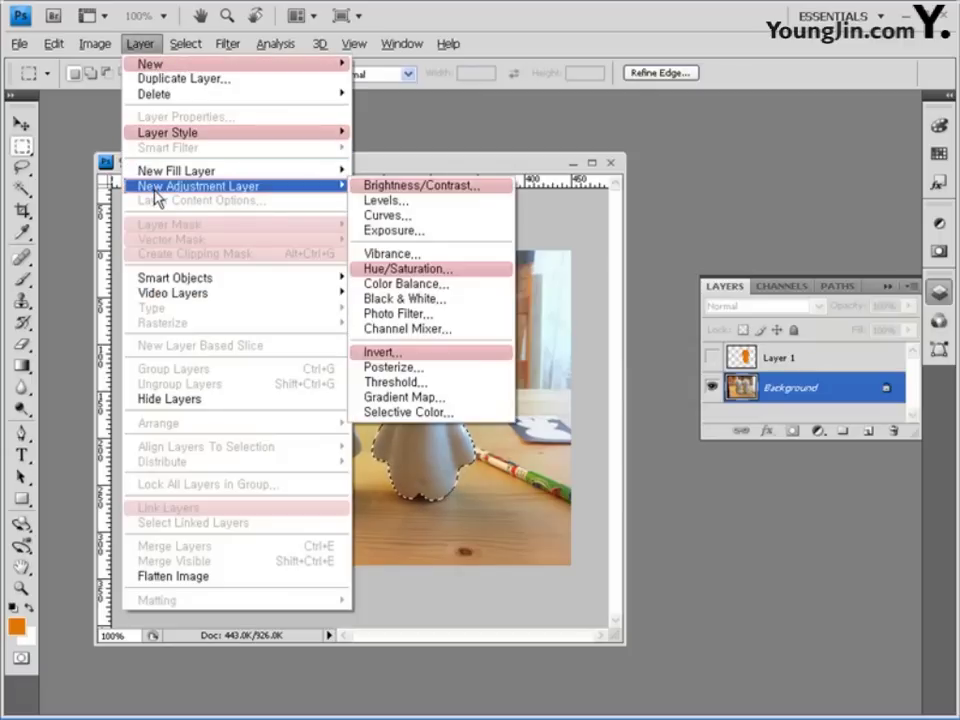
click(440, 270)
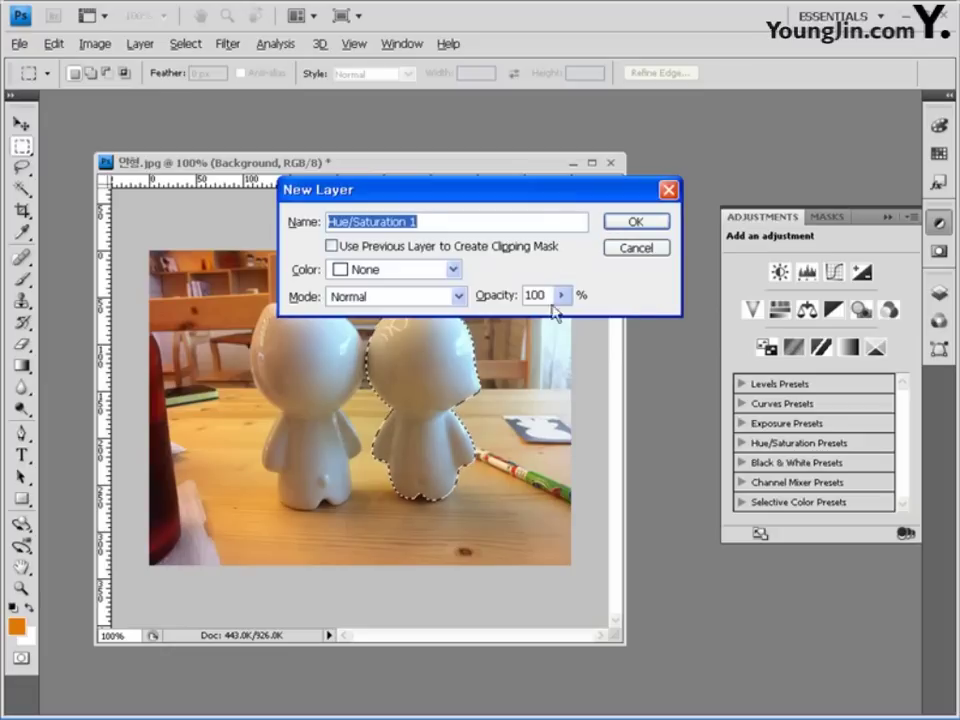
click(645, 225)
- Turn on Colorize for the doll's Hue/Saturation adjustment and shift its hue to recolor the doll
mouse_move(821, 319)
mouse_down()
mouse_move(846, 321)
mouse_move(831, 322)
mouse_up()
click(816, 463)
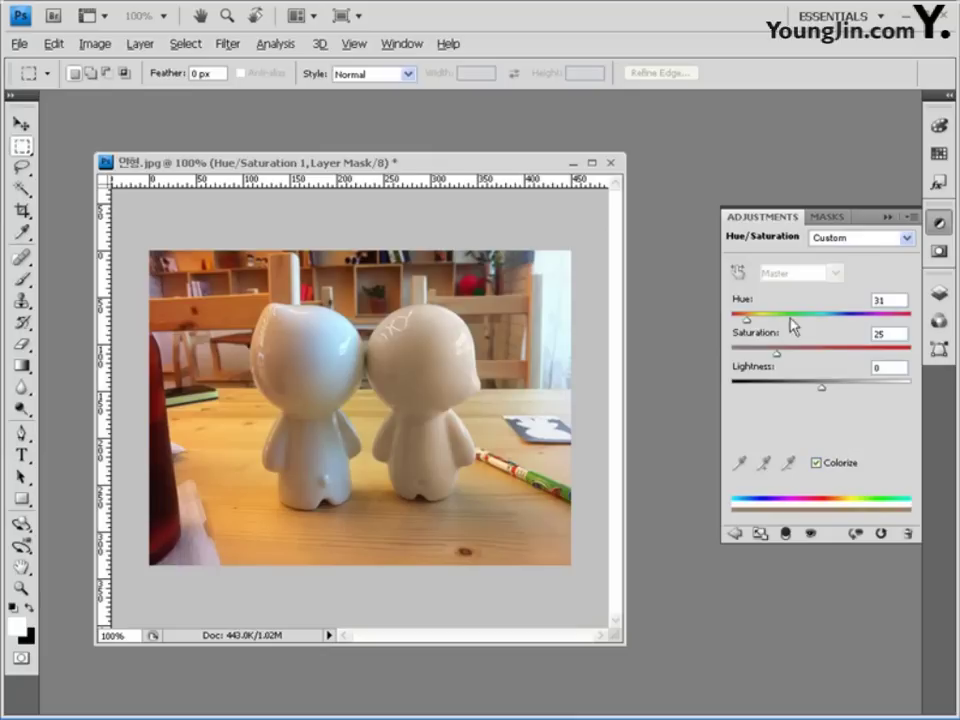
drag(760, 322, 848, 350)
drag(780, 319, 847, 319)
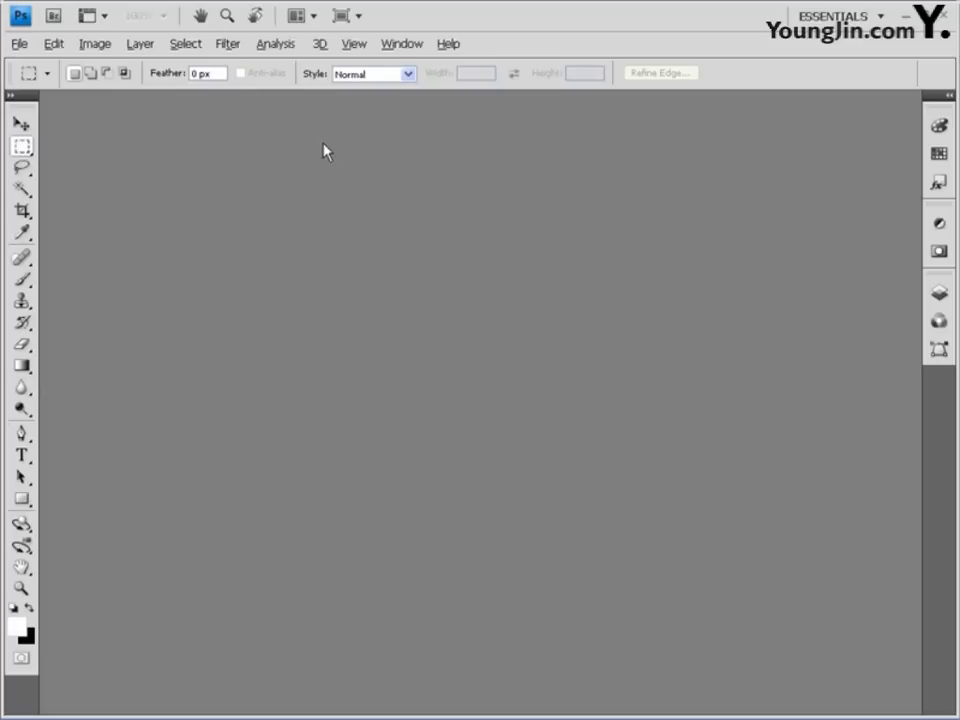
- Create a 400 x 500 pixel RGB document at 72 pixels/inch with a white background and float it in its own window
click(18, 45)
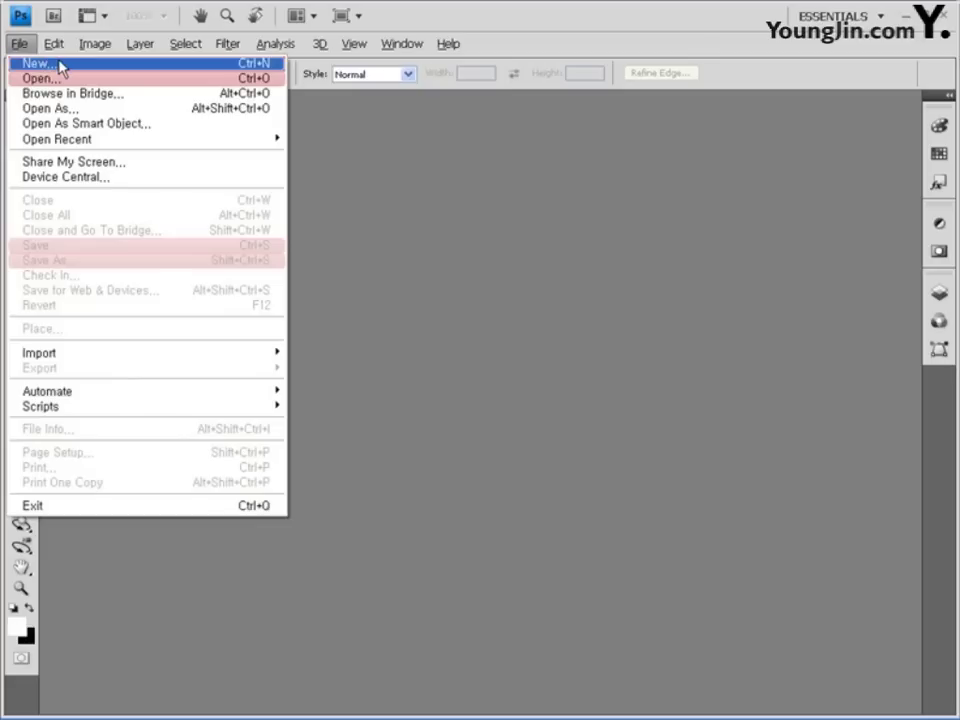
click(102, 66)
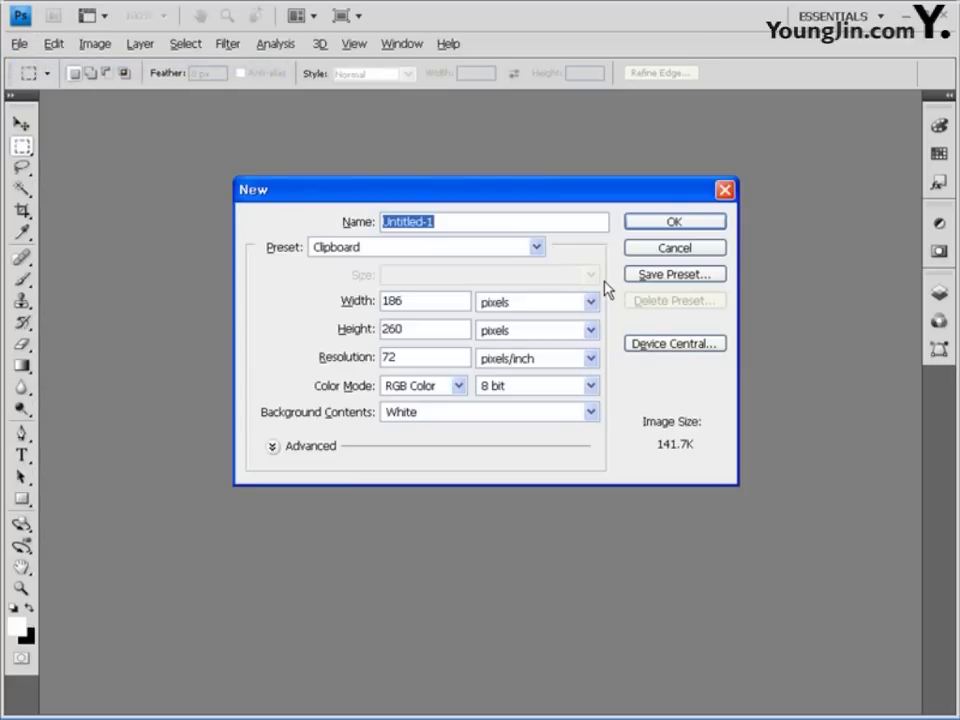
double_click(422, 301)
text(400)
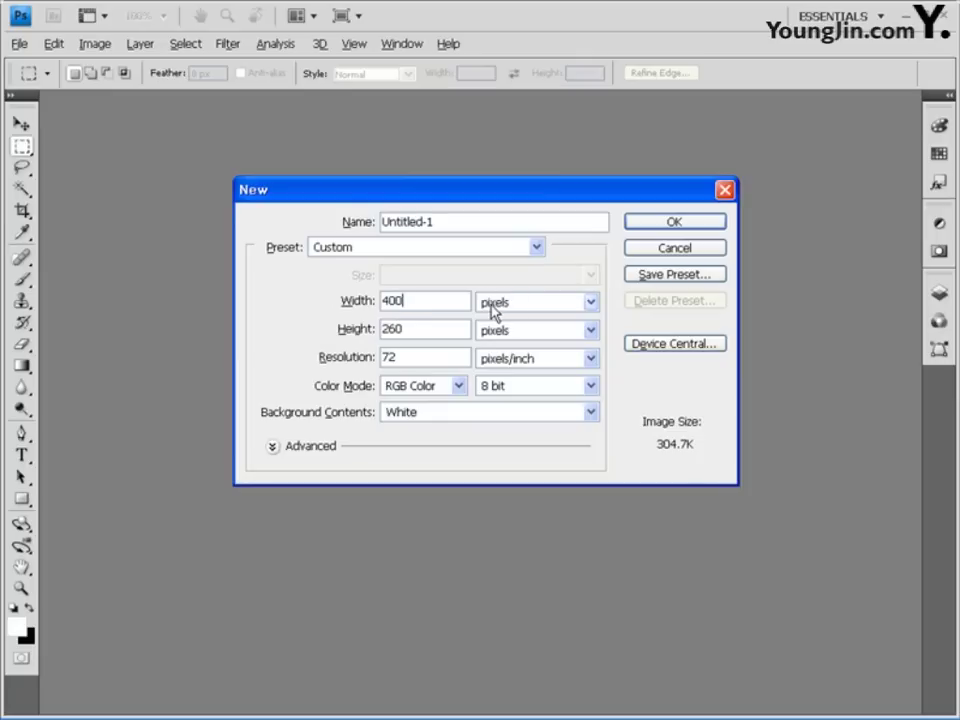
double_click(425, 330)
text(500)
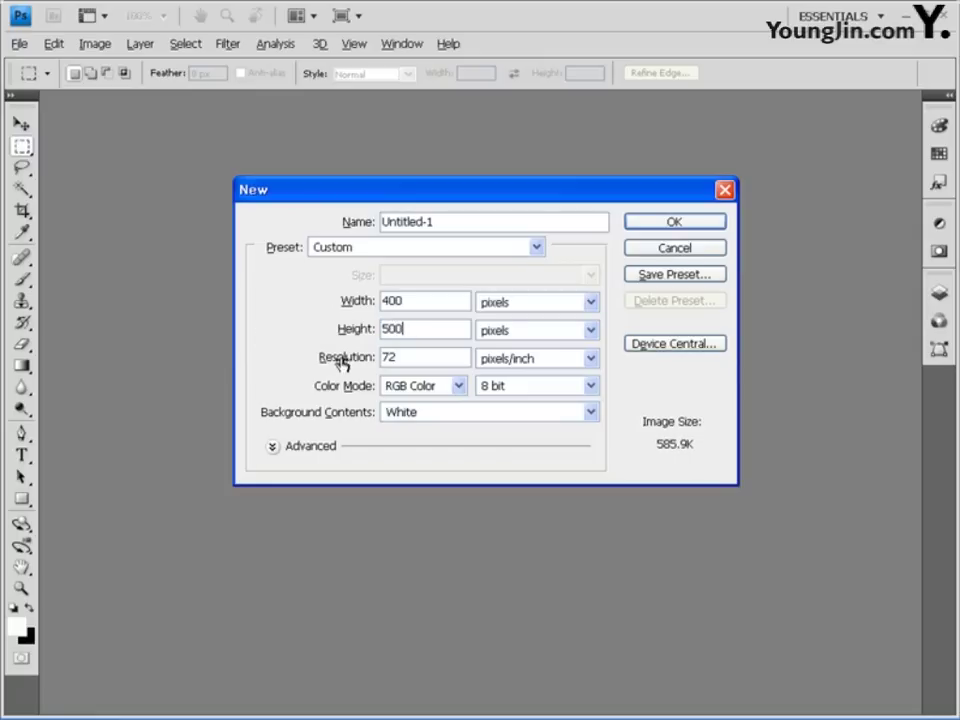
click(404, 357)
click(672, 226)
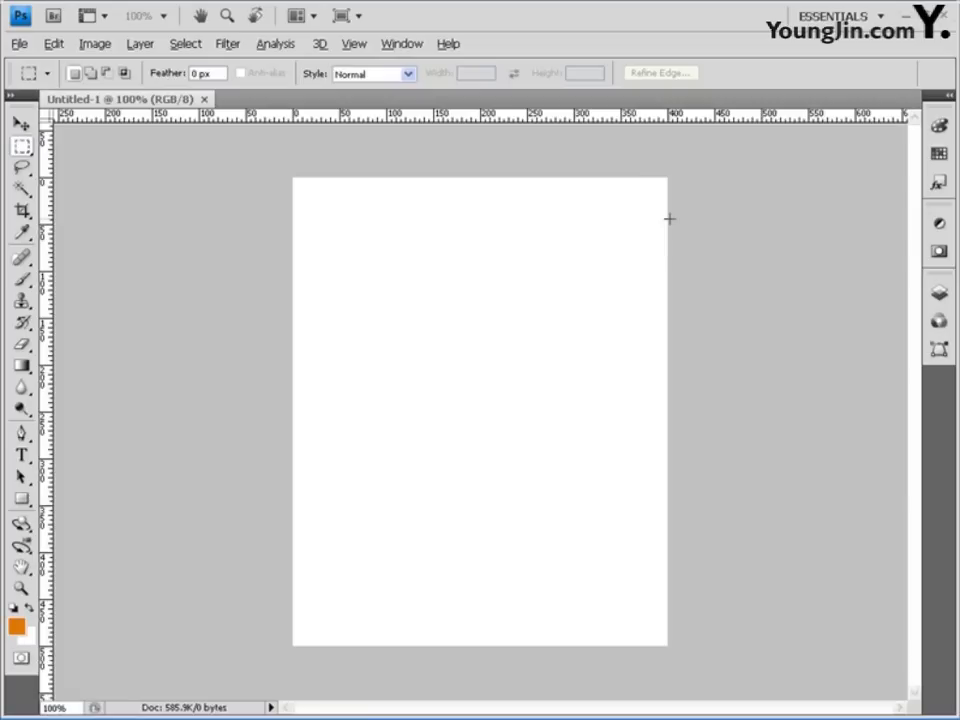
drag(150, 99, 164, 162)
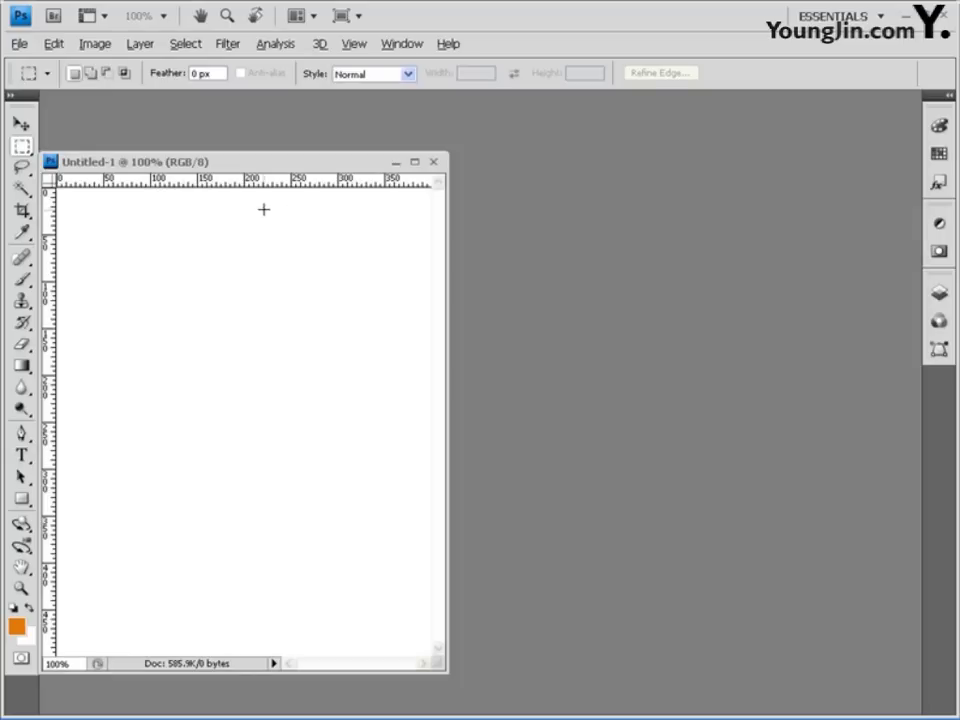
drag(327, 168, 345, 127)
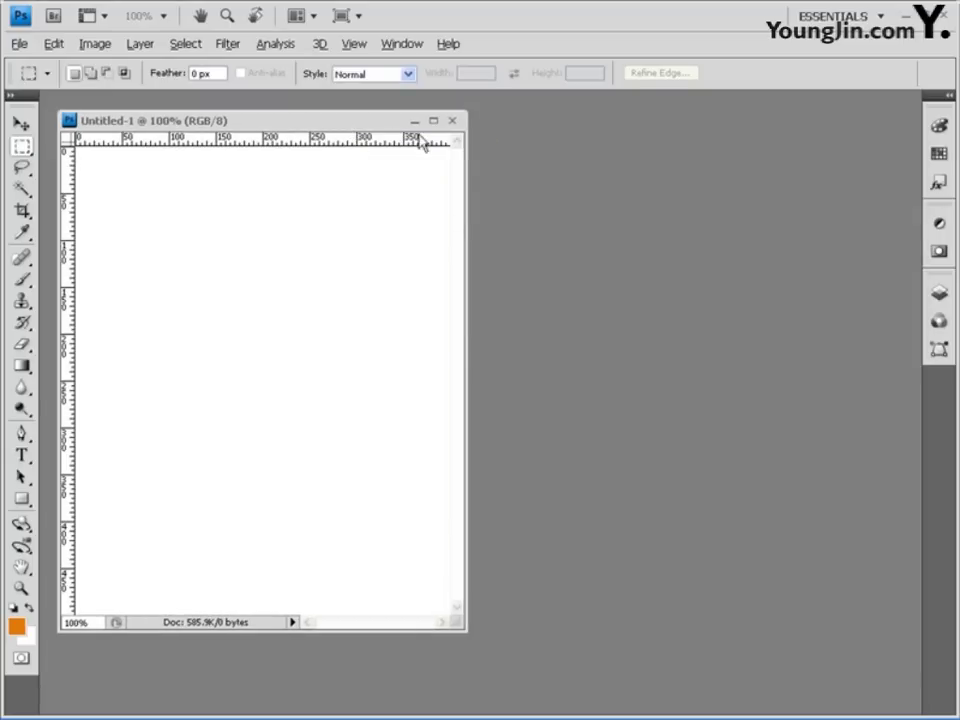
- Open the 움집 and 마을 photos together and place them in a separate floating window beside the new document
double_click(549, 222)
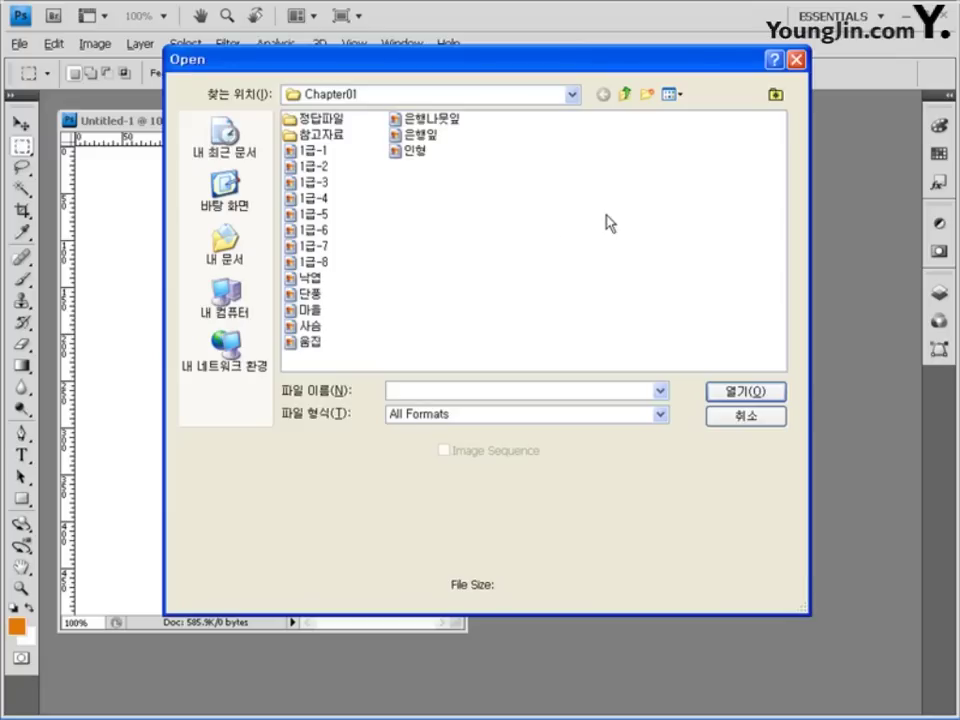
click(310, 341)
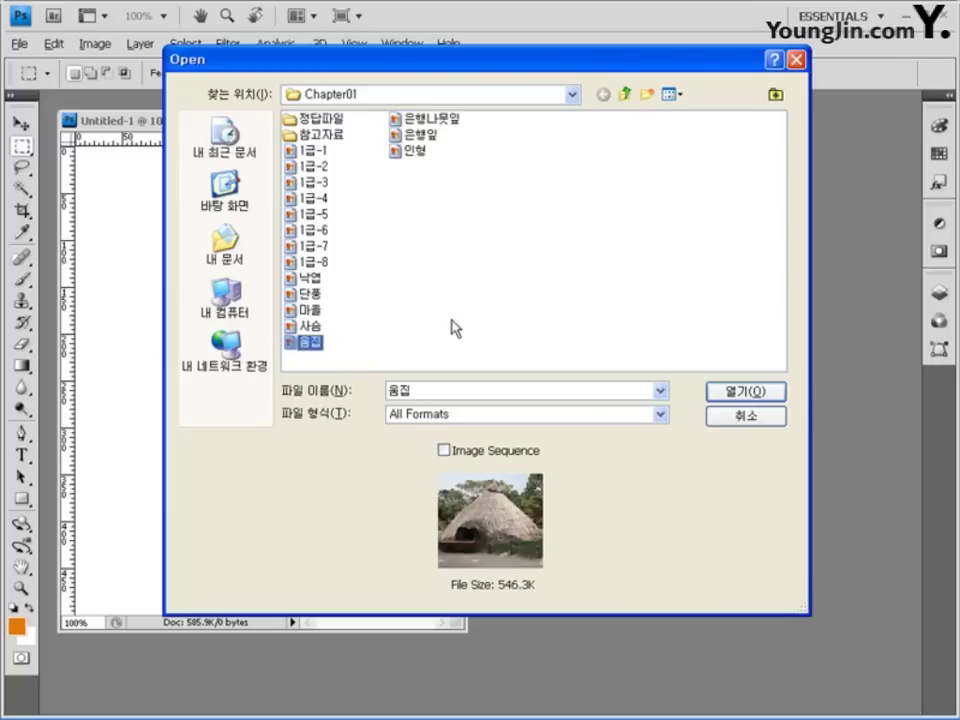
ctrl+click(311, 311)
click(745, 391)
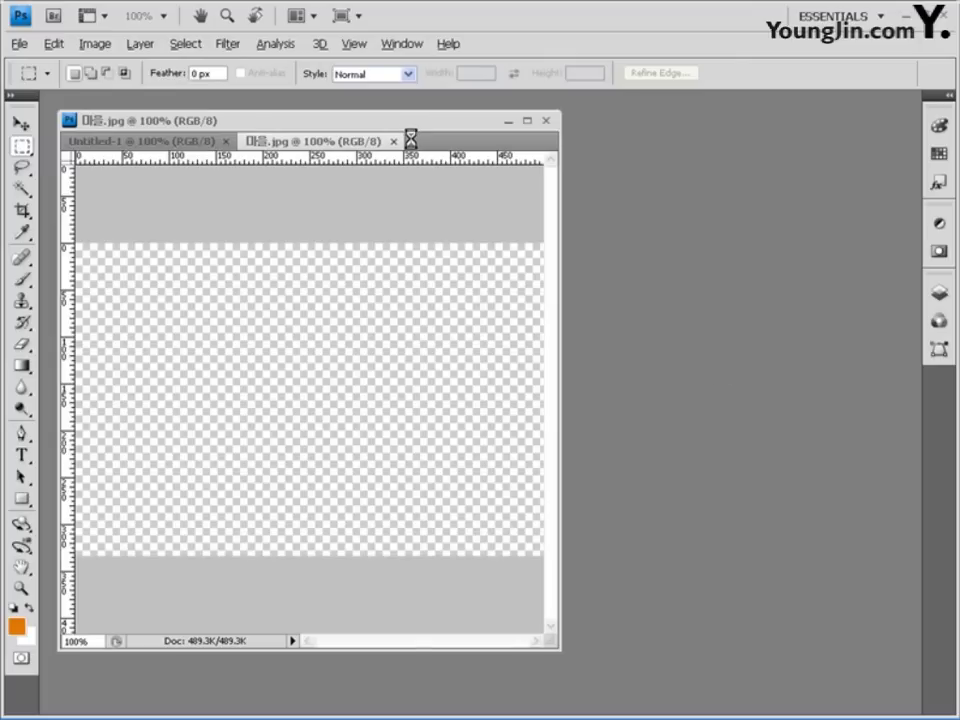
drag(268, 142, 560, 192)
drag(358, 142, 690, 192)
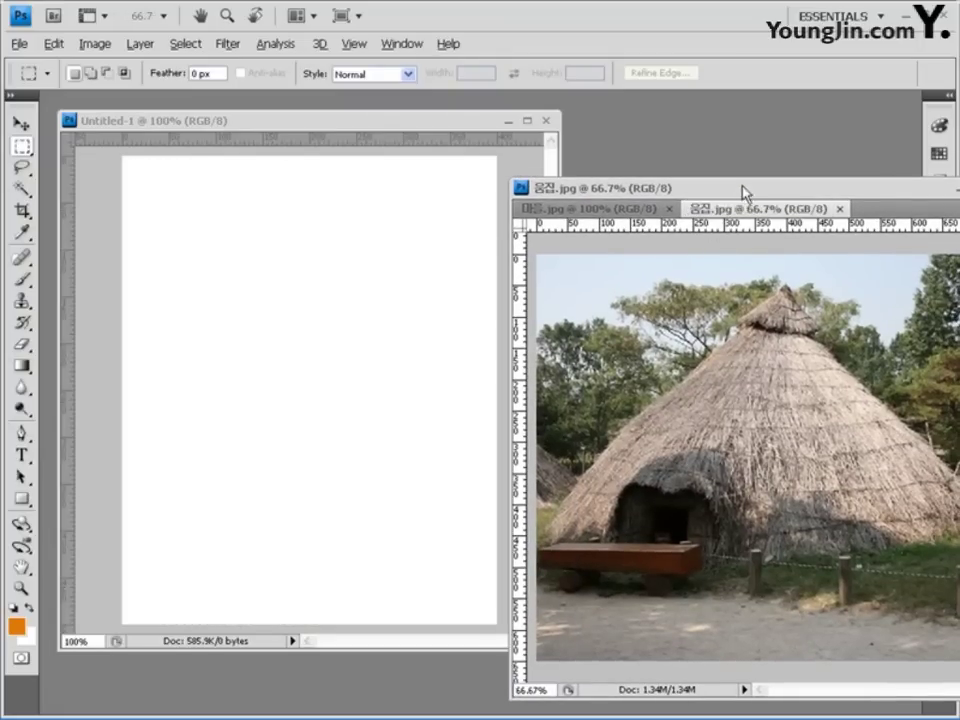
drag(739, 192, 671, 155)
- Copy the entire 움집 photo and paste it into the Untitled-1 document
key(ctrl+a)
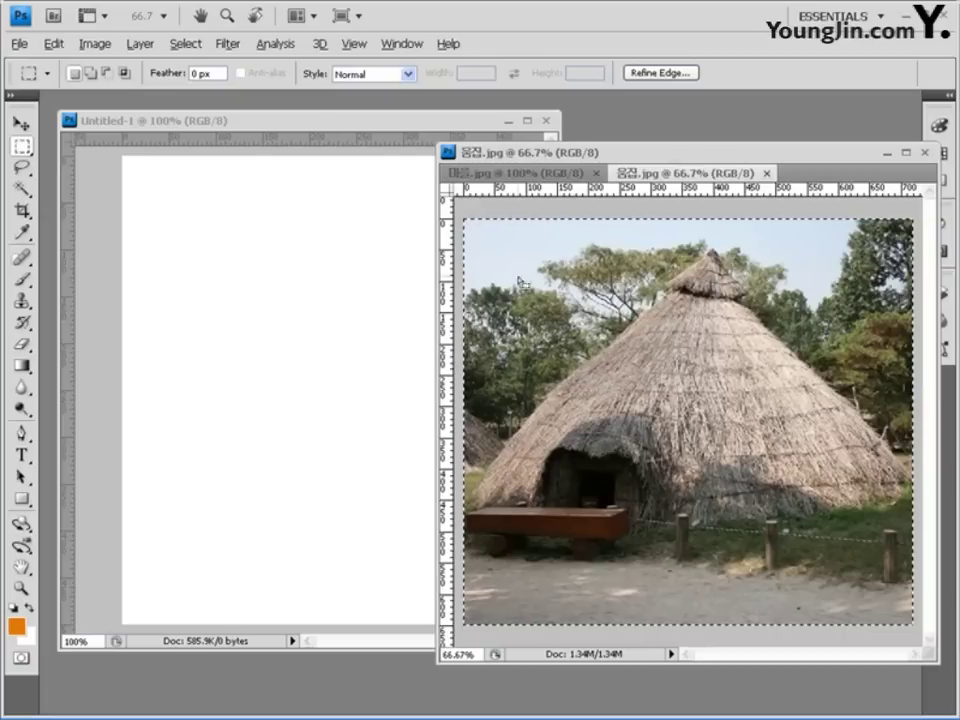
click(185, 43)
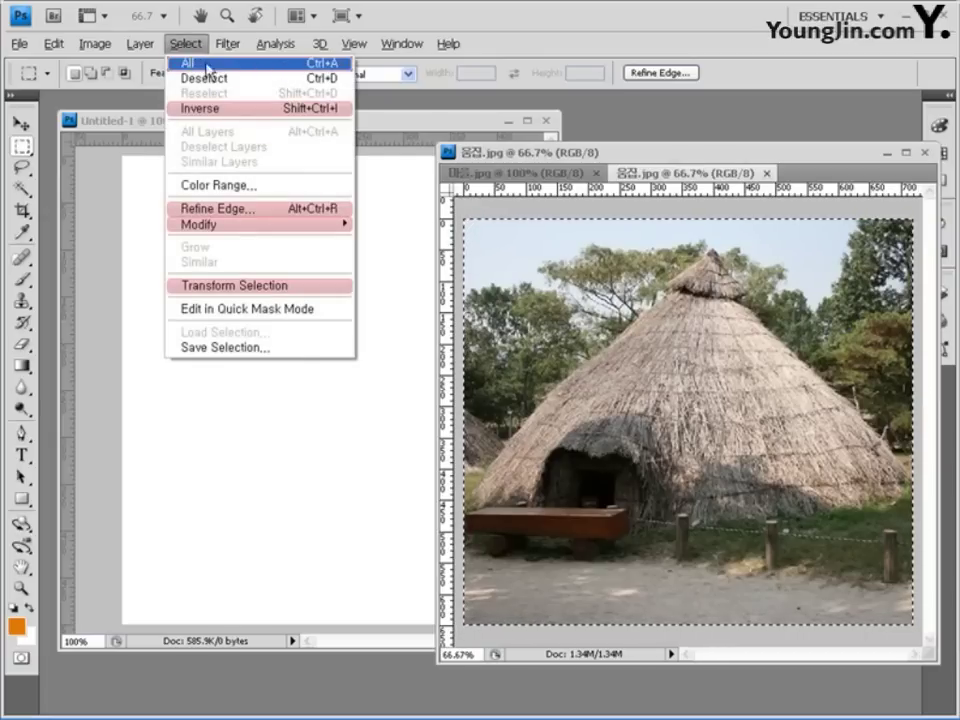
mouse_move(53, 43)
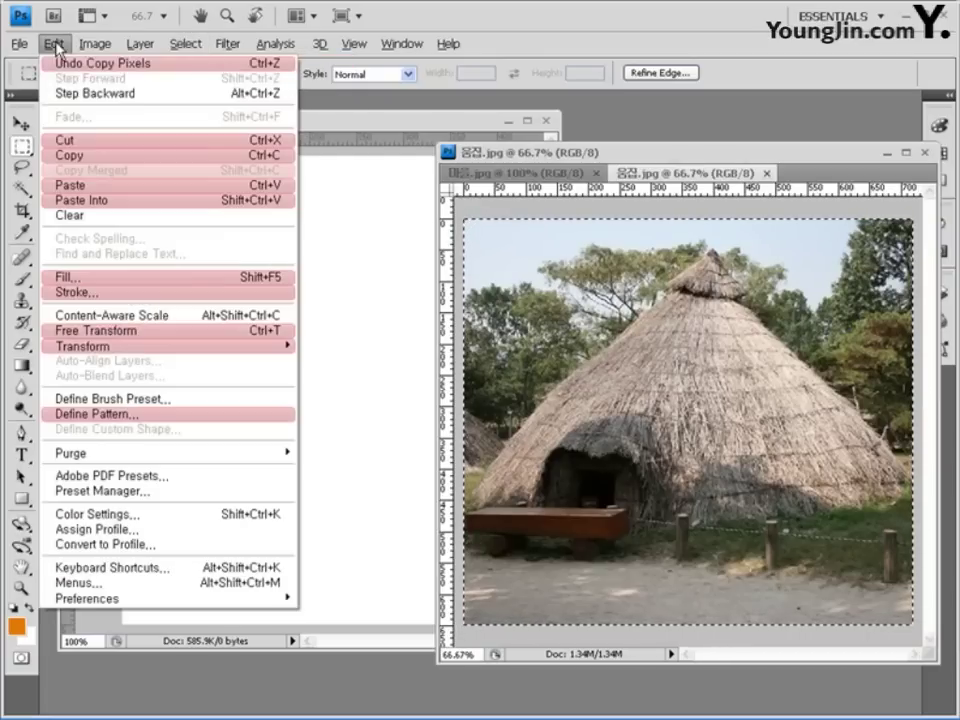
click(112, 158)
click(425, 125)
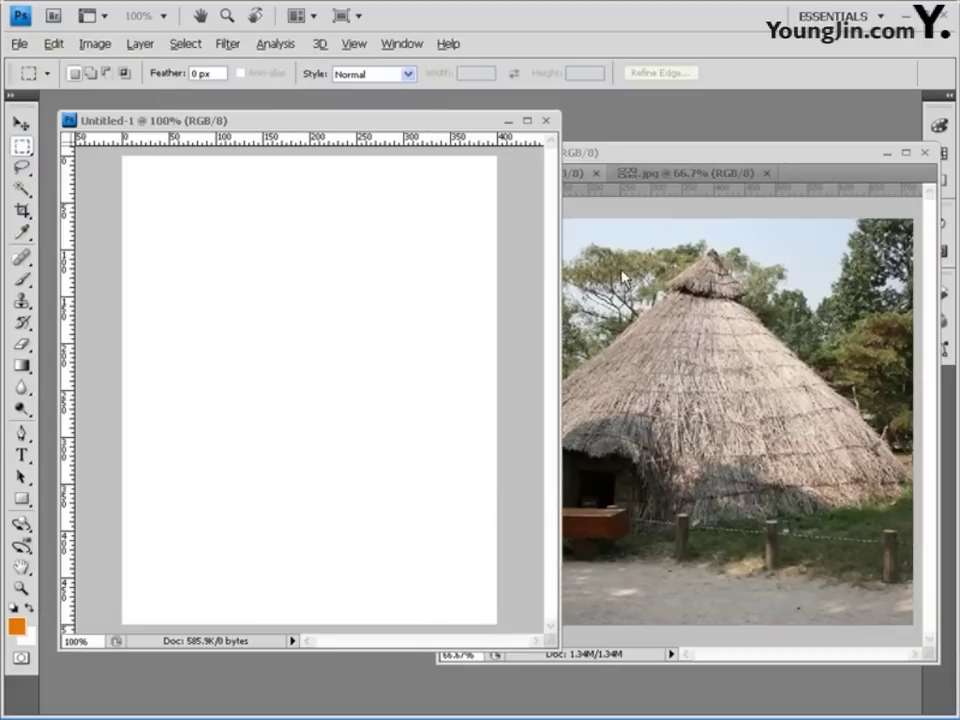
key(ctrl+v)
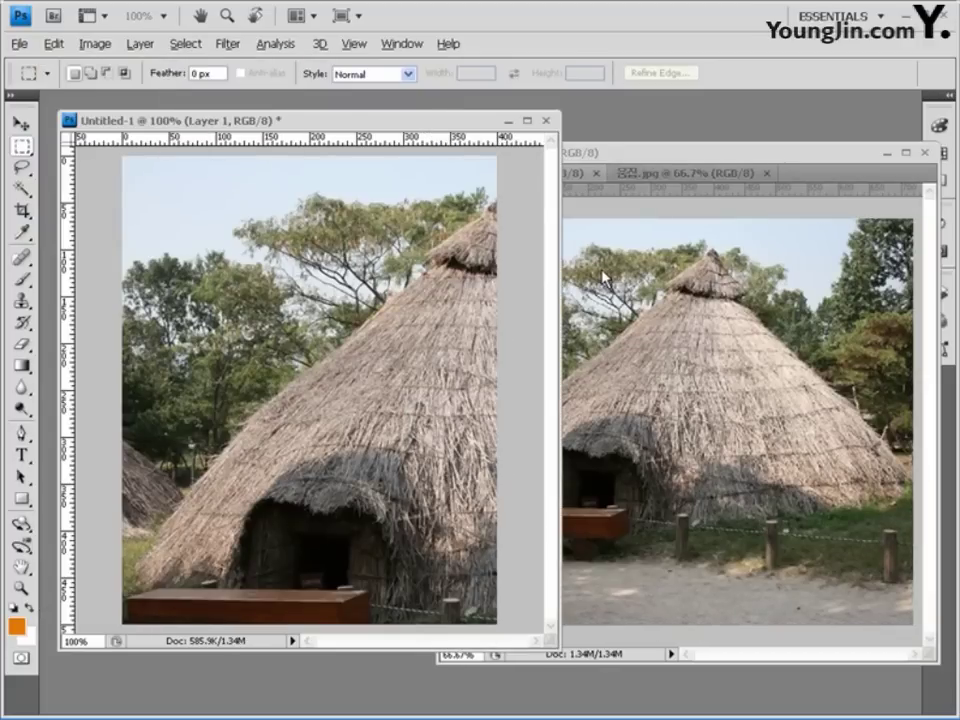
click(53, 43)
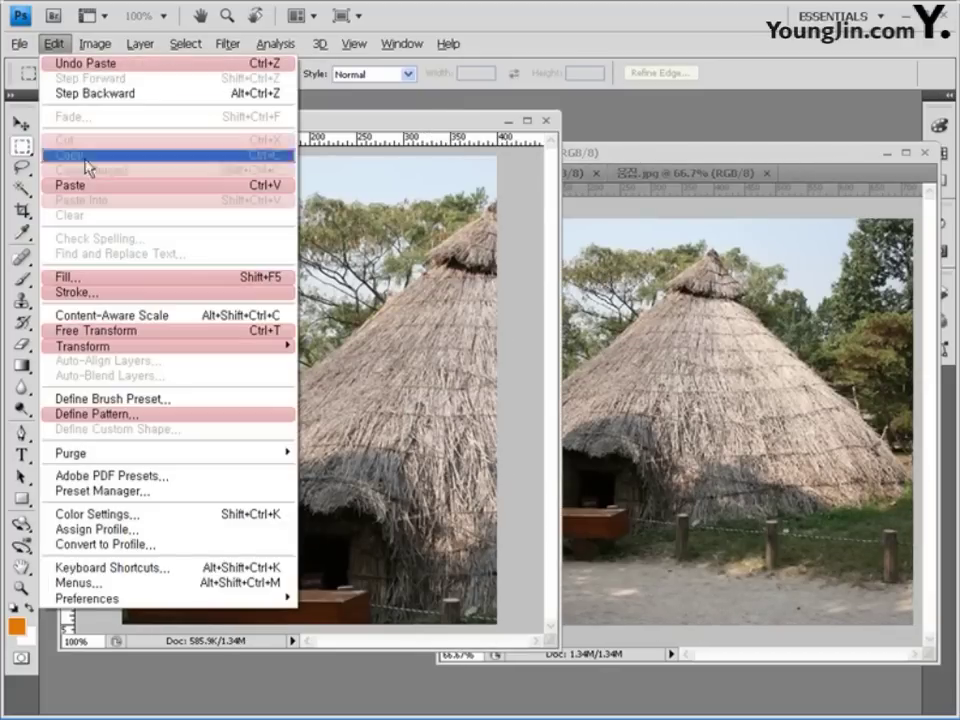
click(422, 124)
- Shift the pasted hut photo left so the roof's whole peak sits inside the canvas
drag(30, 121, 16, 92)
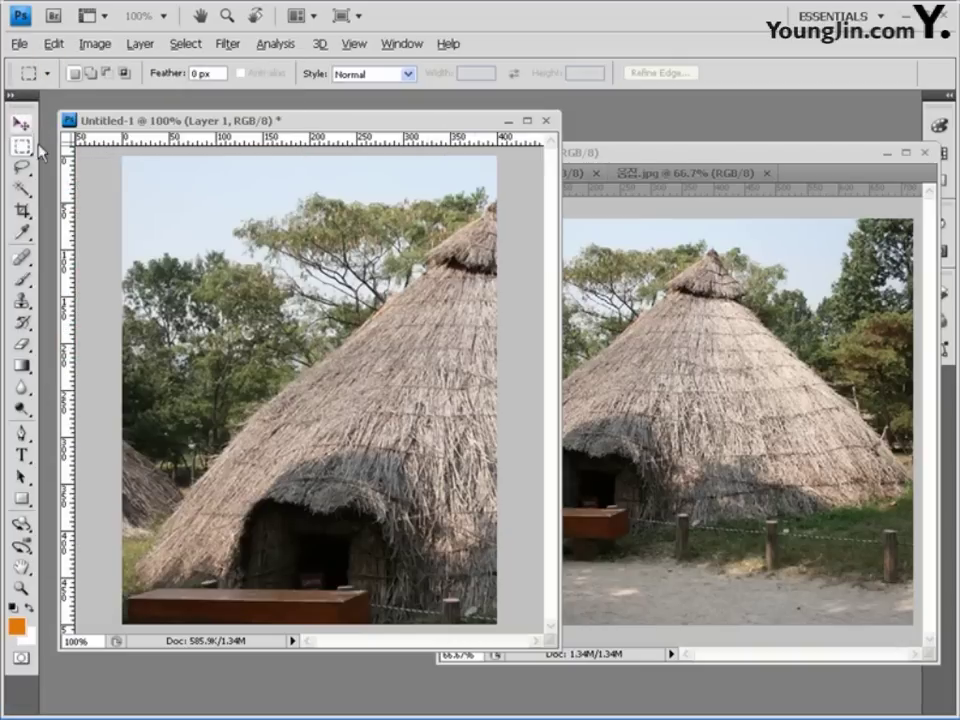
click(20, 122)
drag(408, 279, 352, 273)
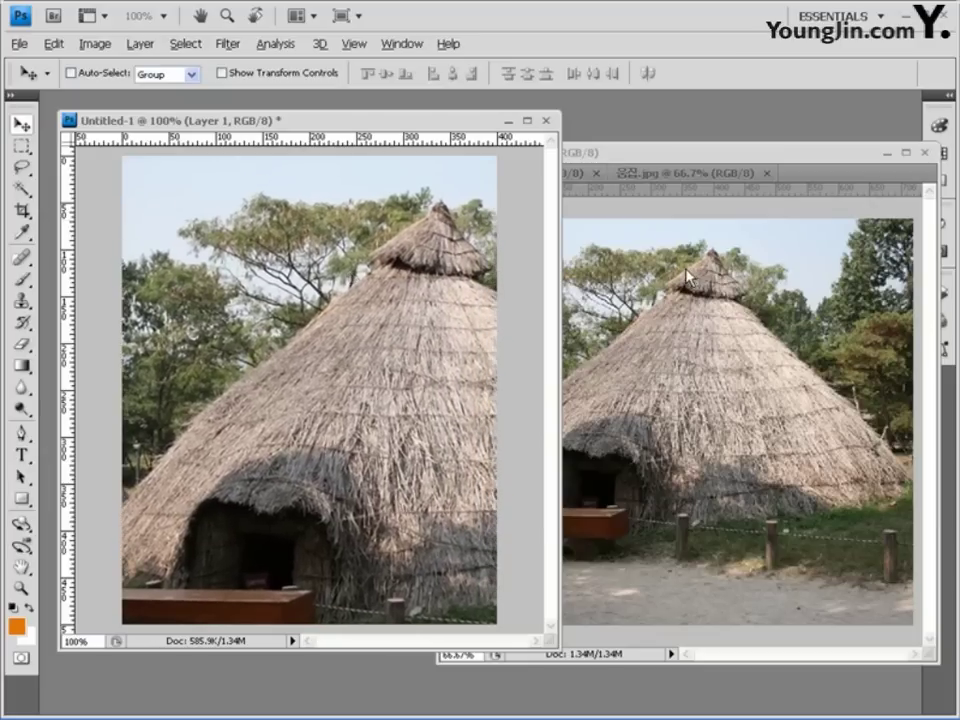
- Set the Pen tool to draw shape layers with no style and the white fill color ffffff
click(21, 433)
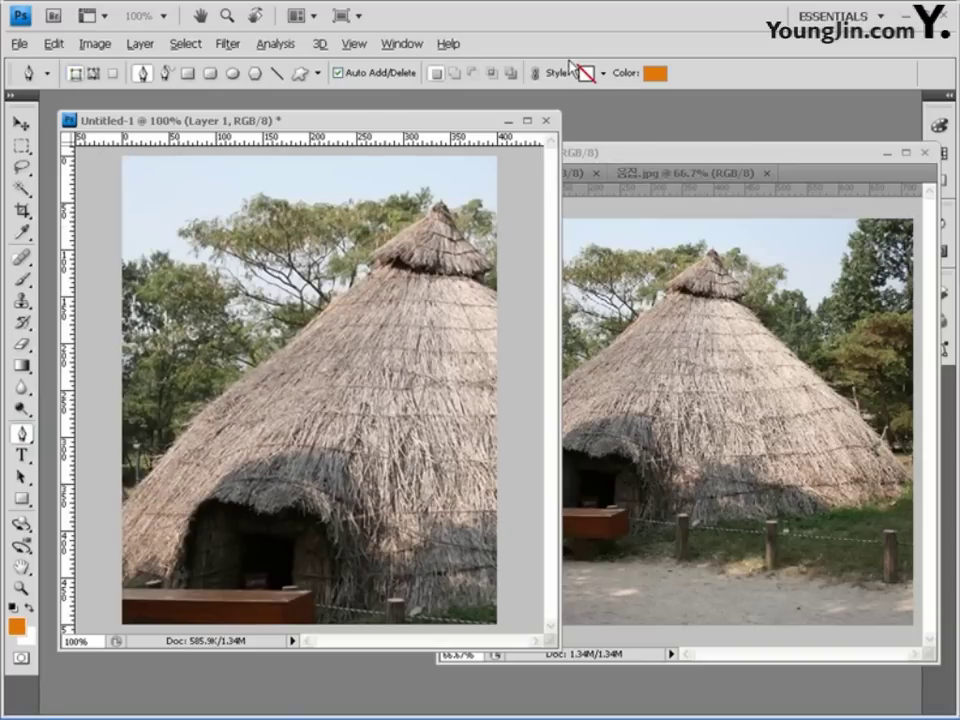
click(603, 75)
click(705, 42)
click(655, 73)
drag(392, 245, 189, 118)
click(694, 154)
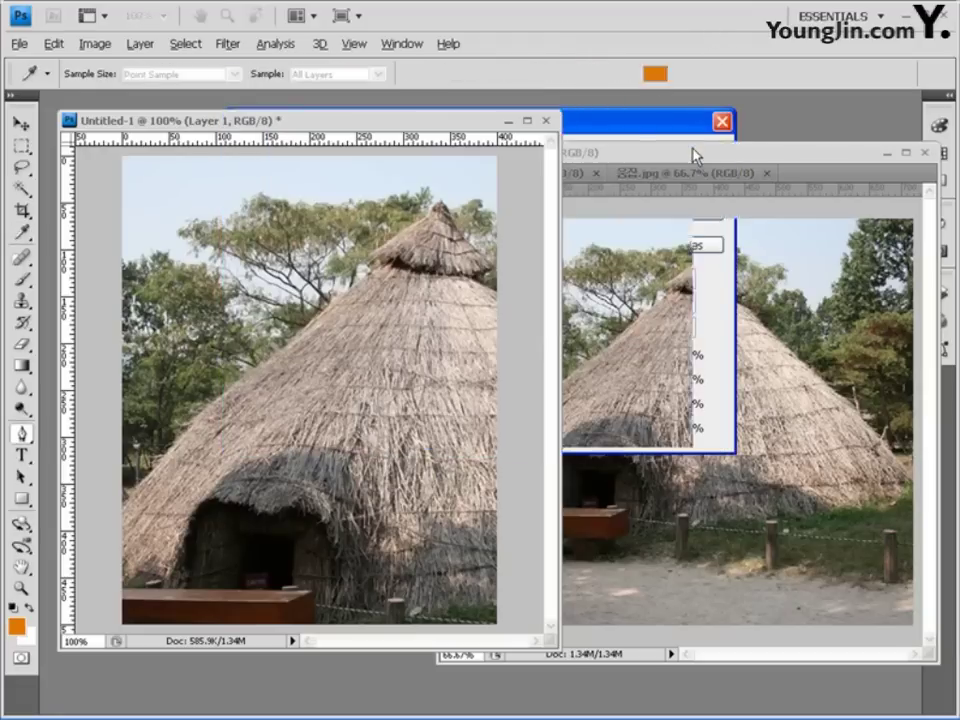
click(655, 73)
double_click(569, 433)
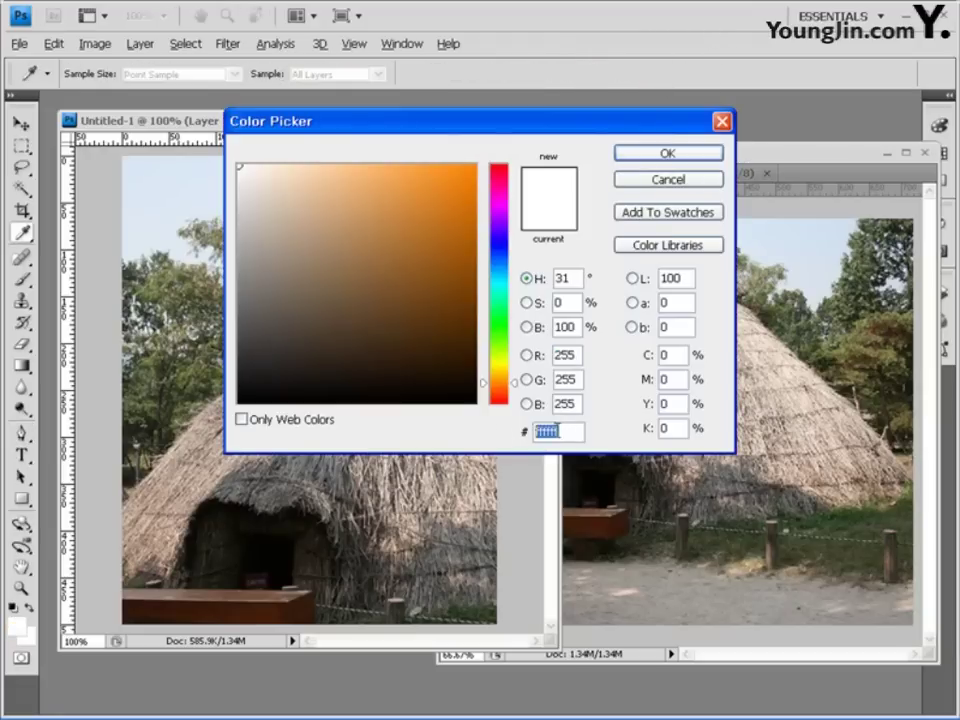
click(668, 153)
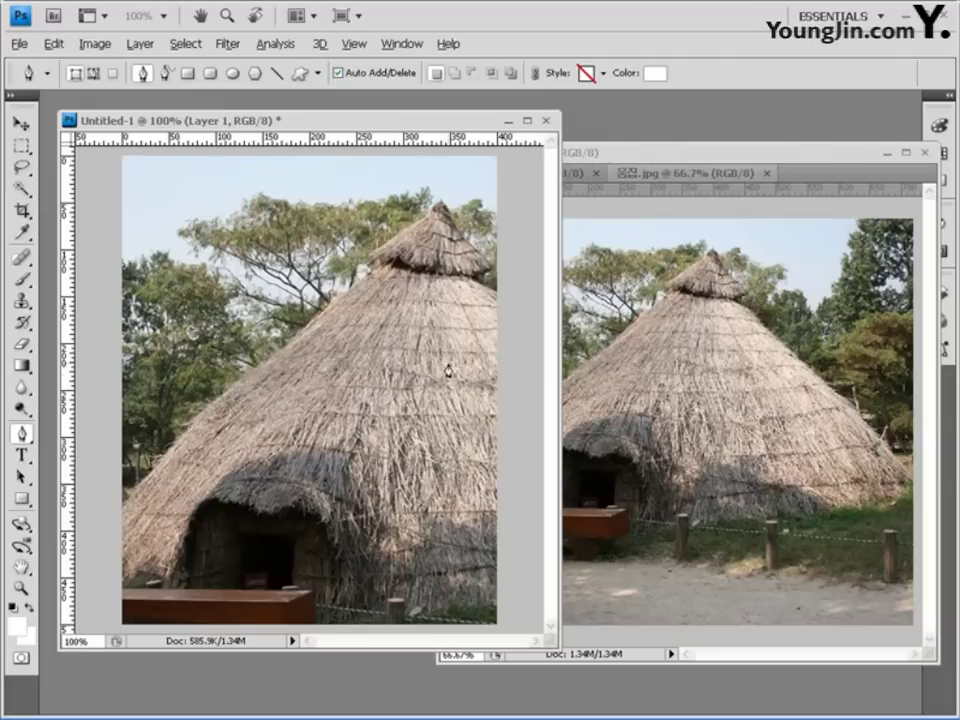
- Draw a closed white feather shape slanting across the hut, with notched edges and a thin quill at its lower end
click(478, 600)
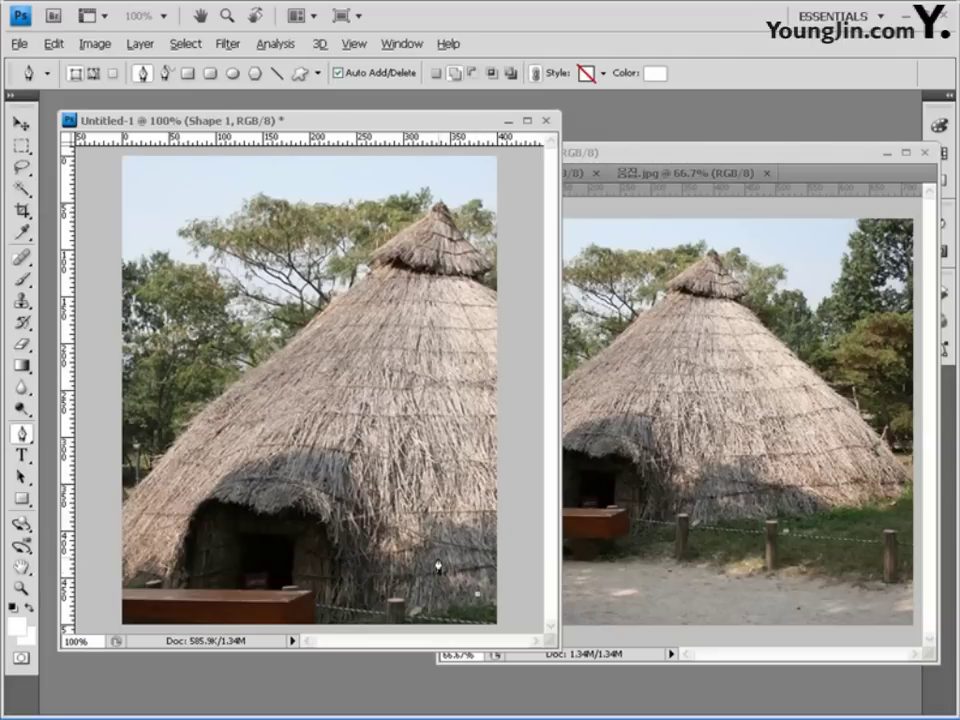
drag(441, 569, 429, 549)
click(452, 522)
drag(440, 555, 443, 550)
click(452, 520)
click(432, 472)
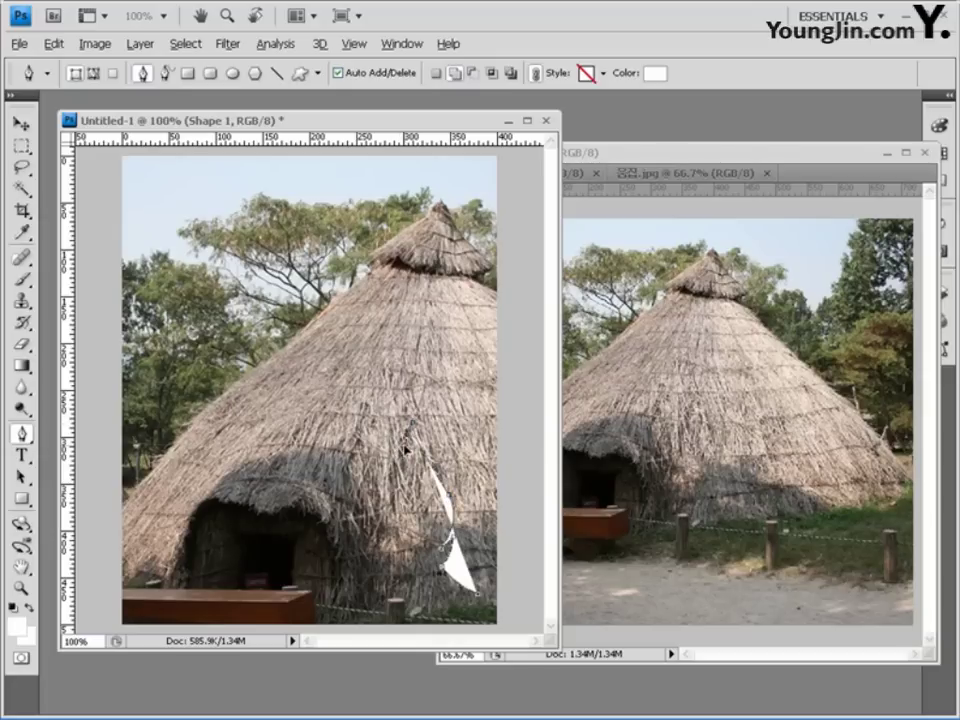
click(405, 440)
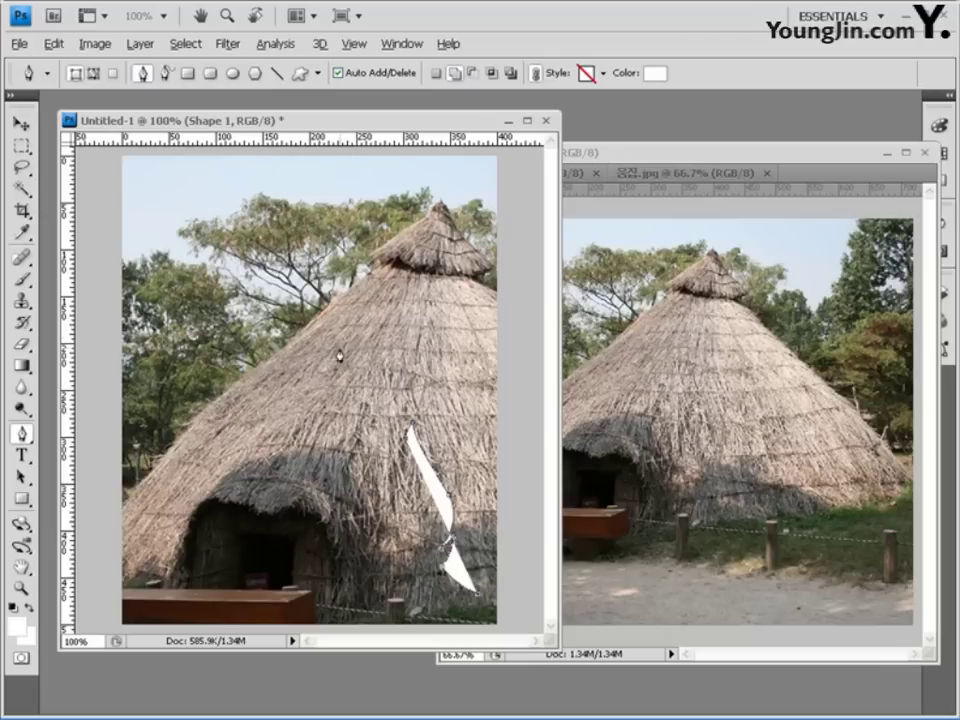
drag(319, 345, 290, 336)
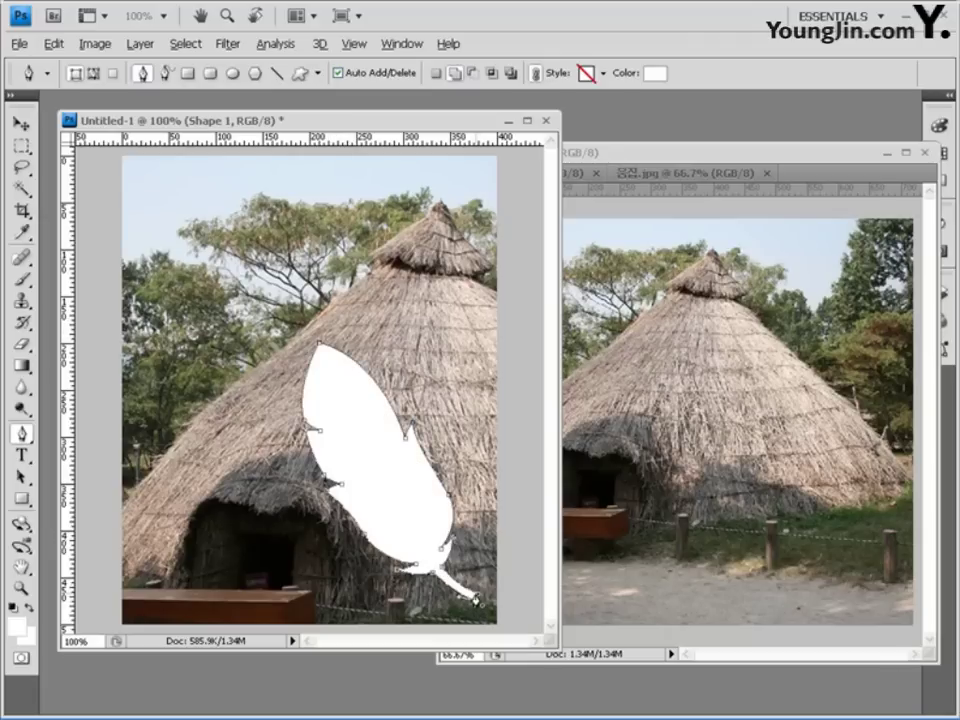
key(Return)
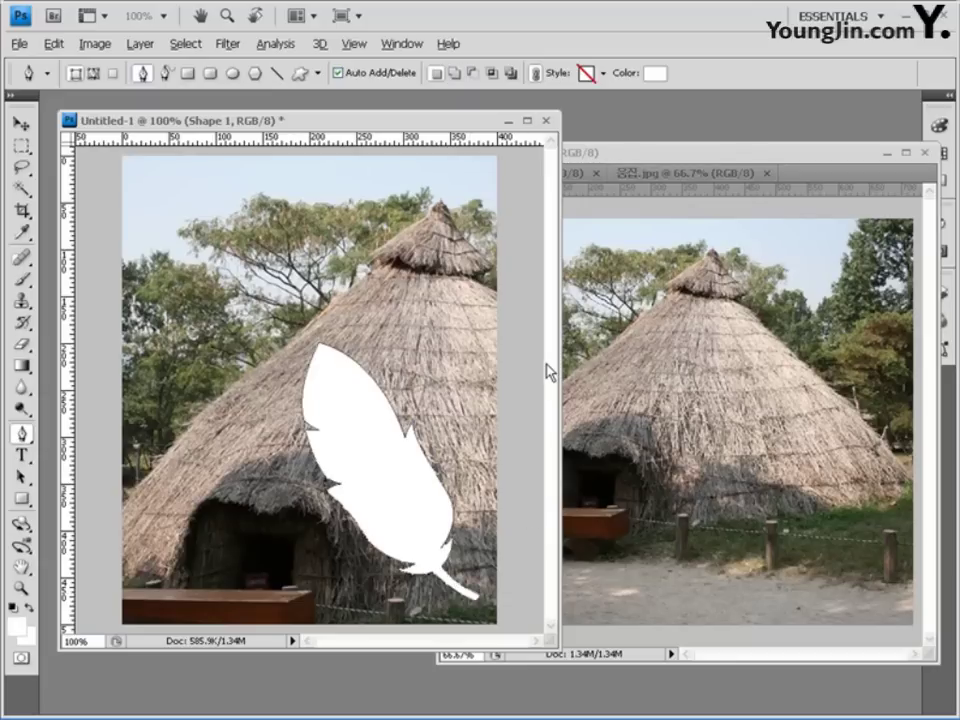
- Save the feather shape's vector mask as a path named 깃털 and deselect the path
drag(822, 163, 719, 169)
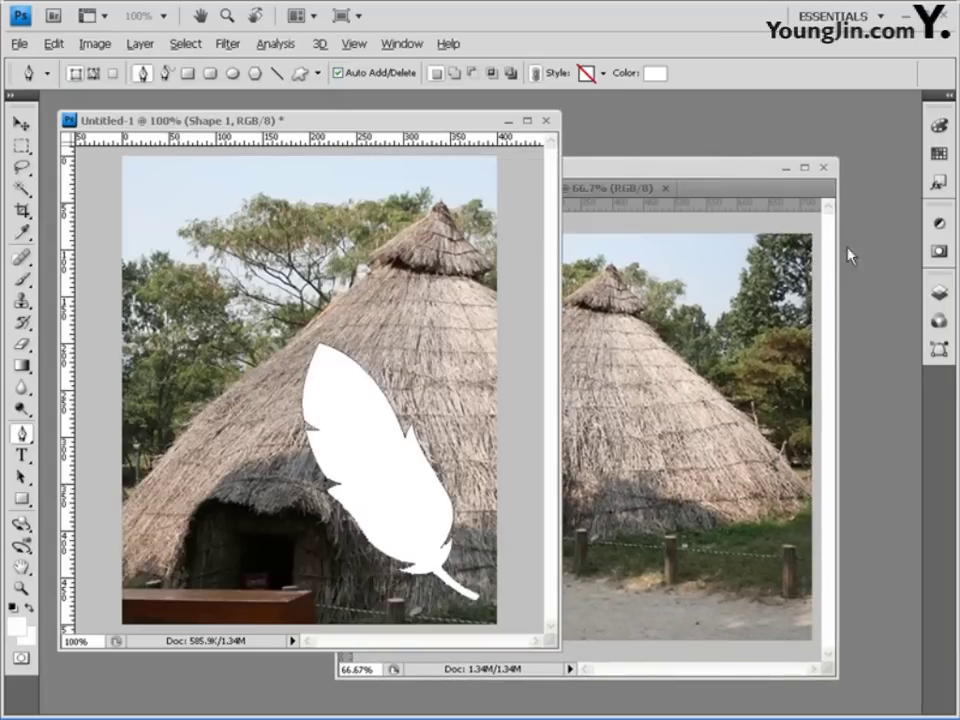
click(939, 350)
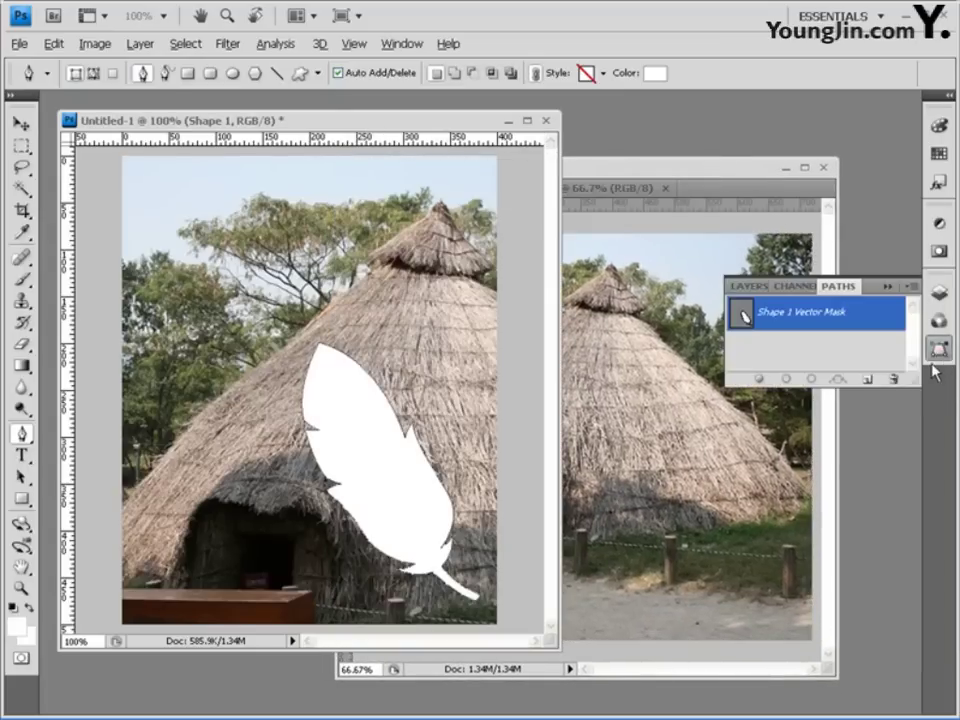
double_click(820, 316)
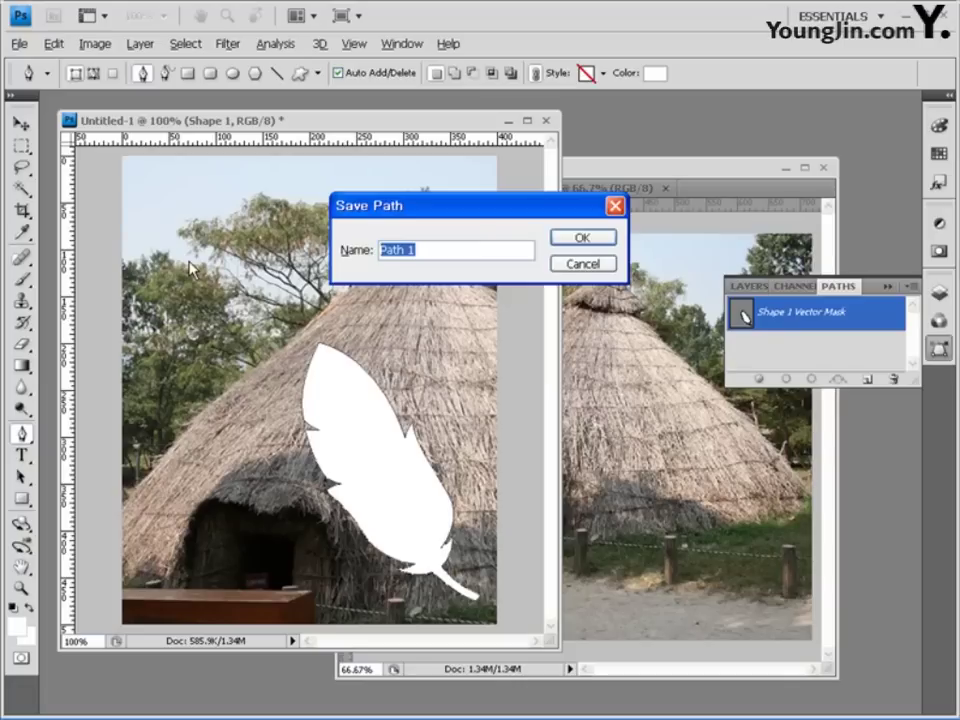
text(깃털)
click(580, 240)
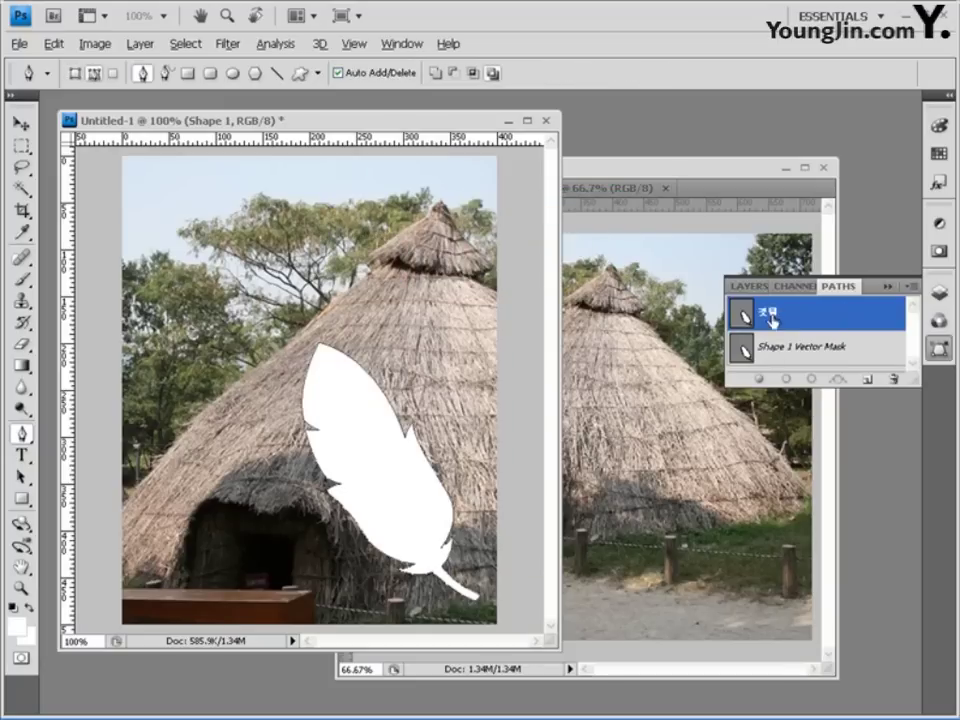
drag(908, 382, 906, 418)
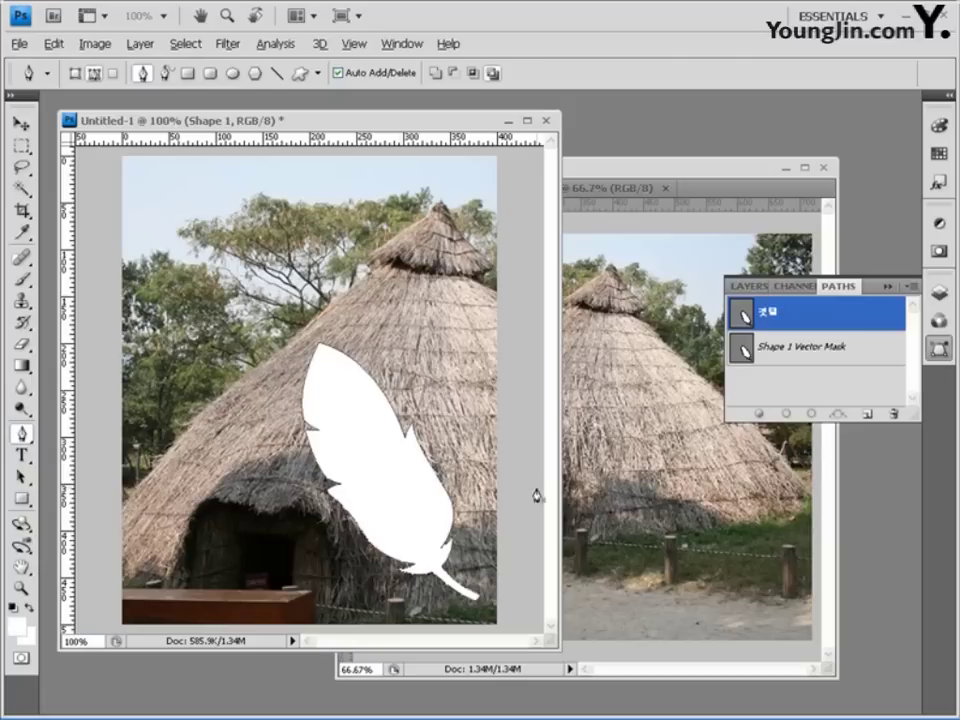
click(845, 388)
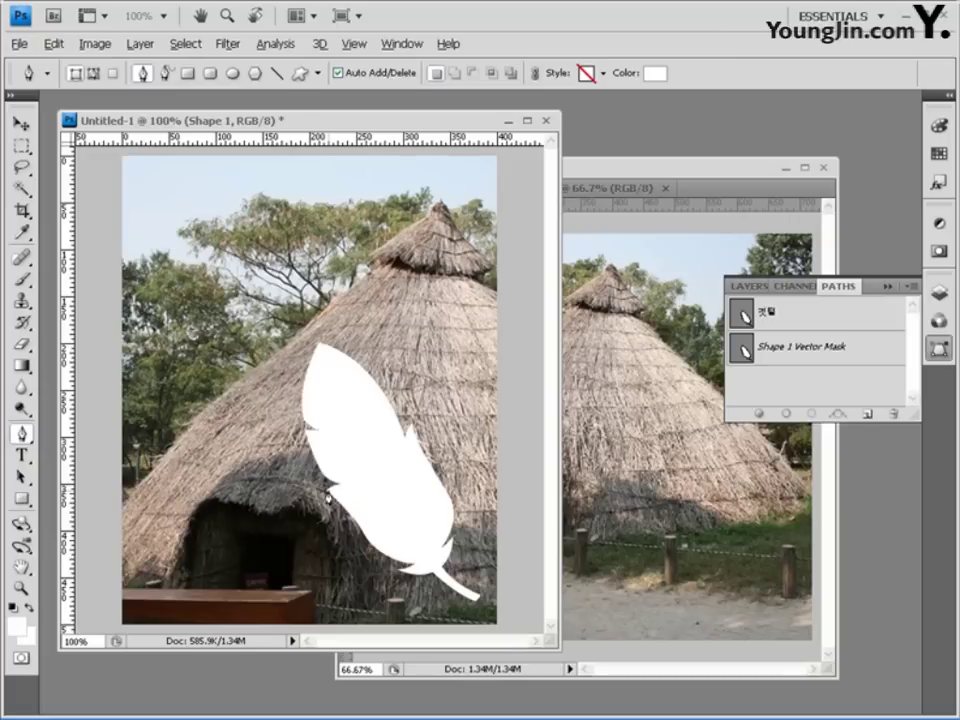
- Add a 3 px outside Stroke effect in white (ffffff) to the Shape 1 feather layer
click(750, 286)
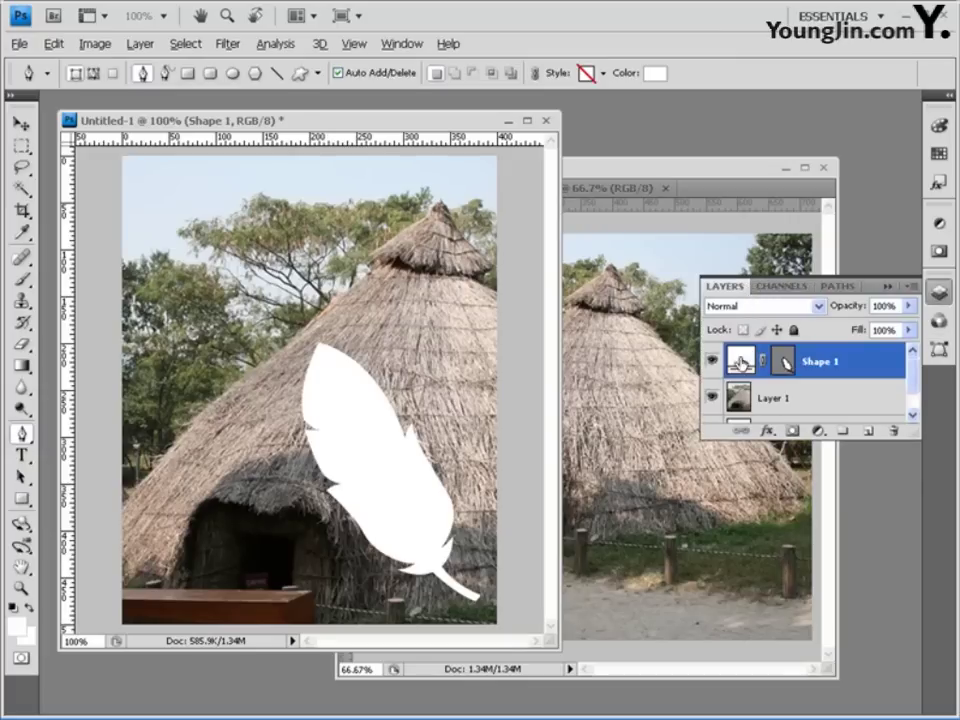
click(768, 431)
click(792, 628)
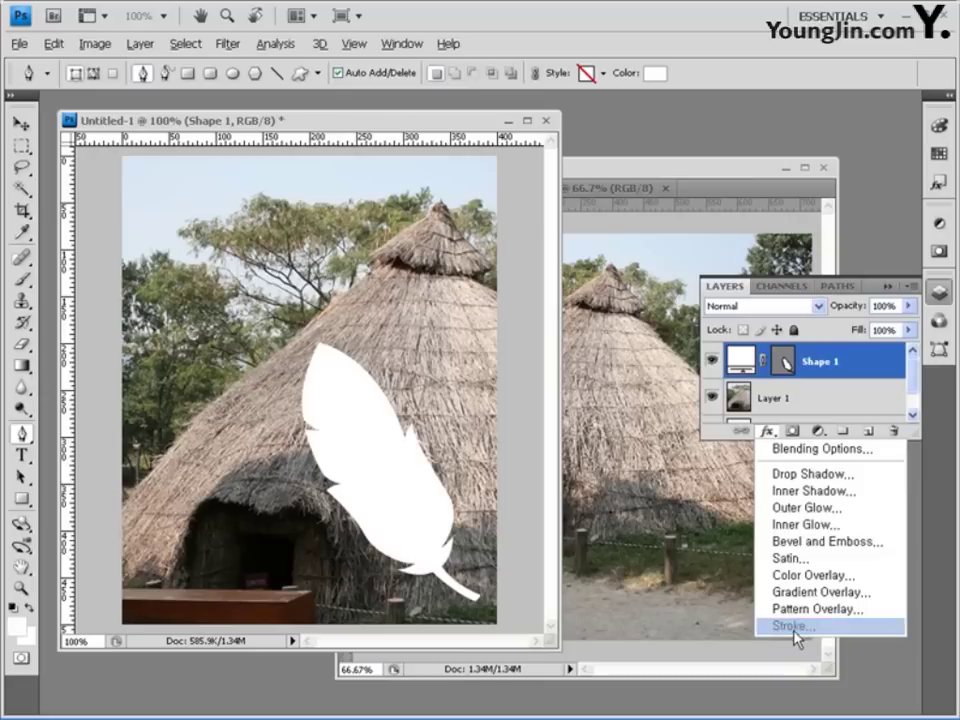
drag(542, 220, 589, 117)
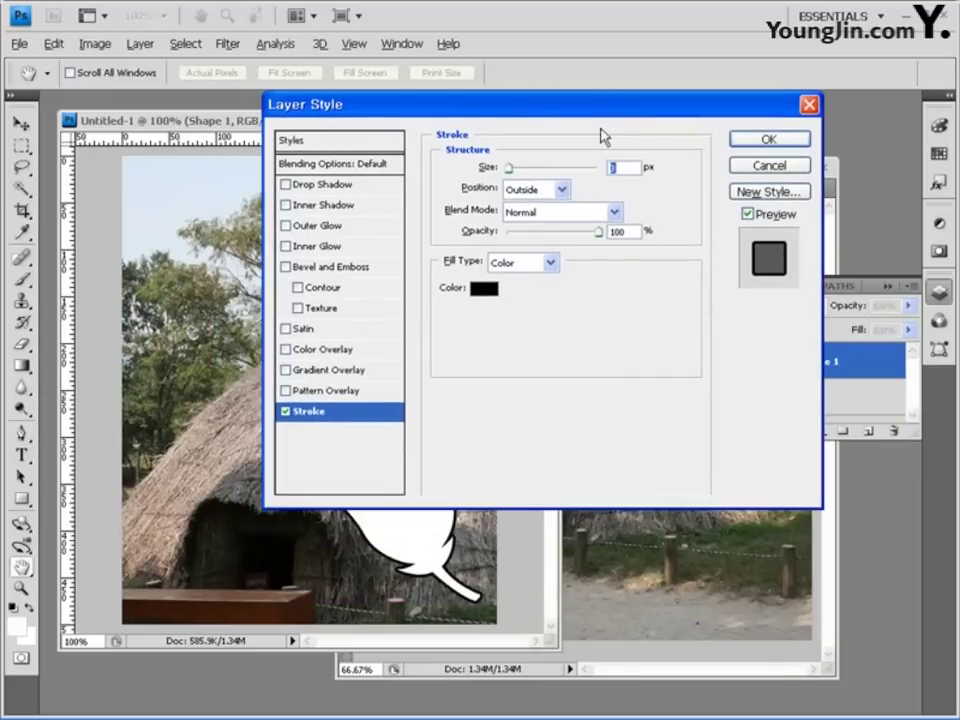
click(482, 289)
click(240, 166)
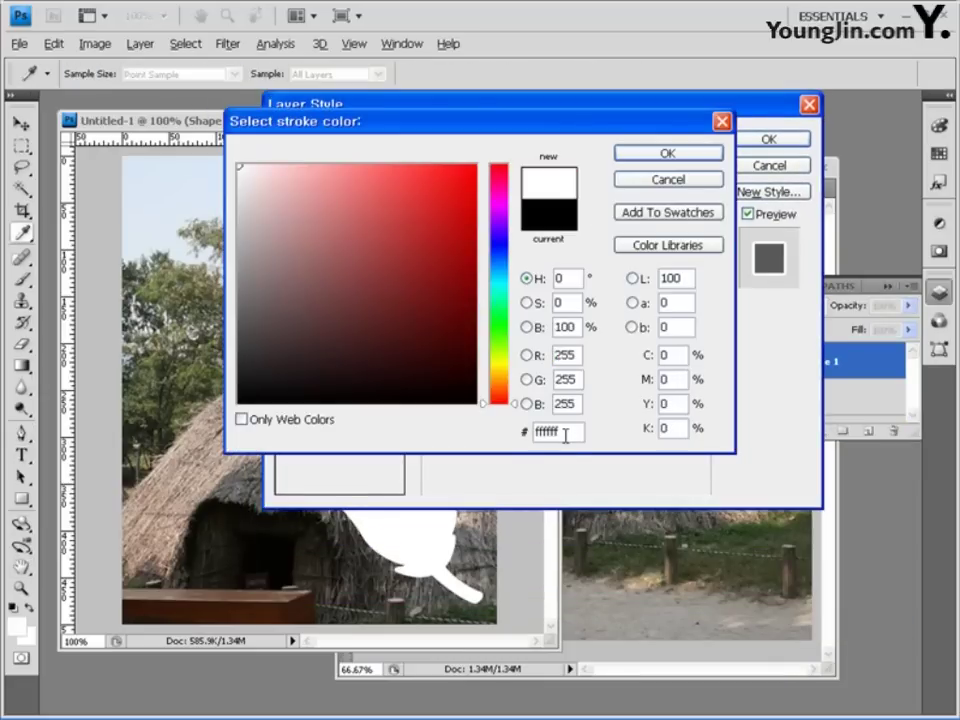
click(688, 157)
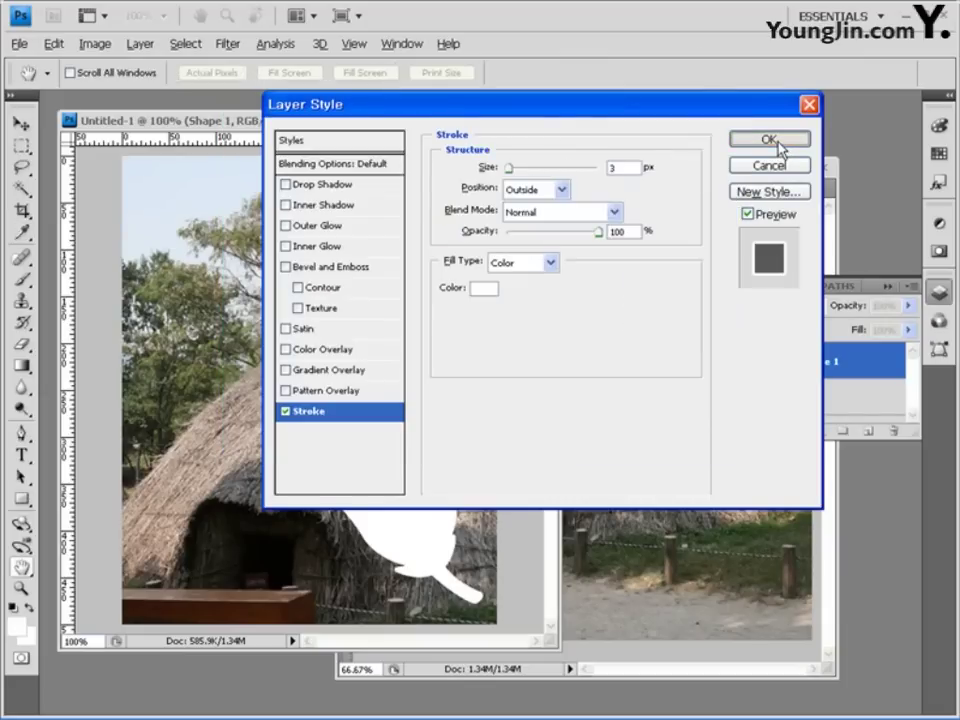
click(768, 142)
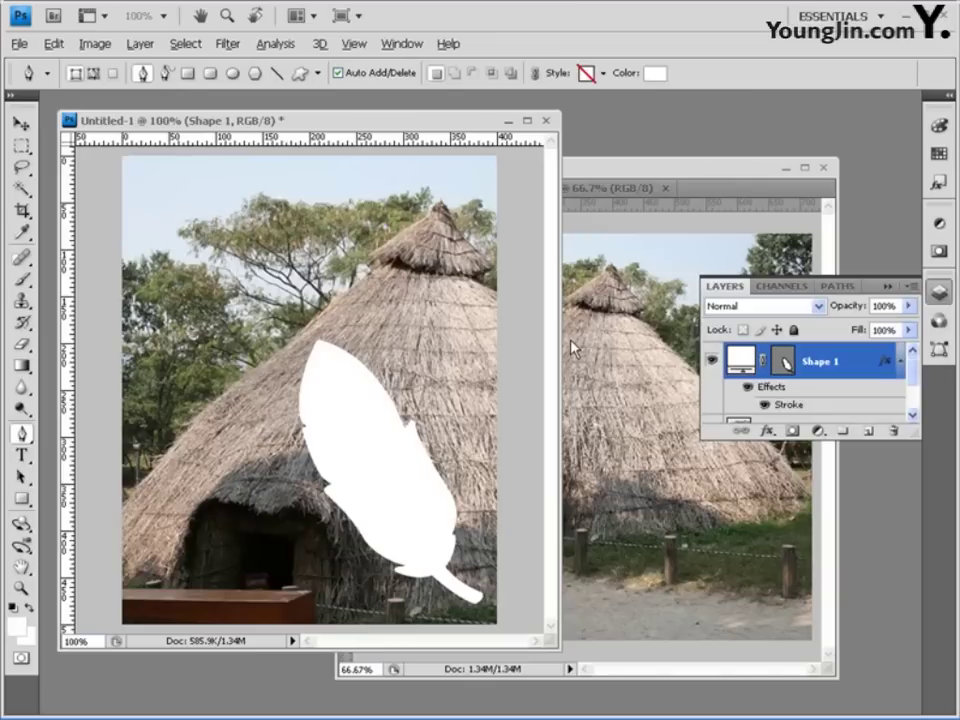
- Copy the whole 마을 photo into the 움집 composition as a new layer and move it down to the canvas's lower edge
click(686, 167)
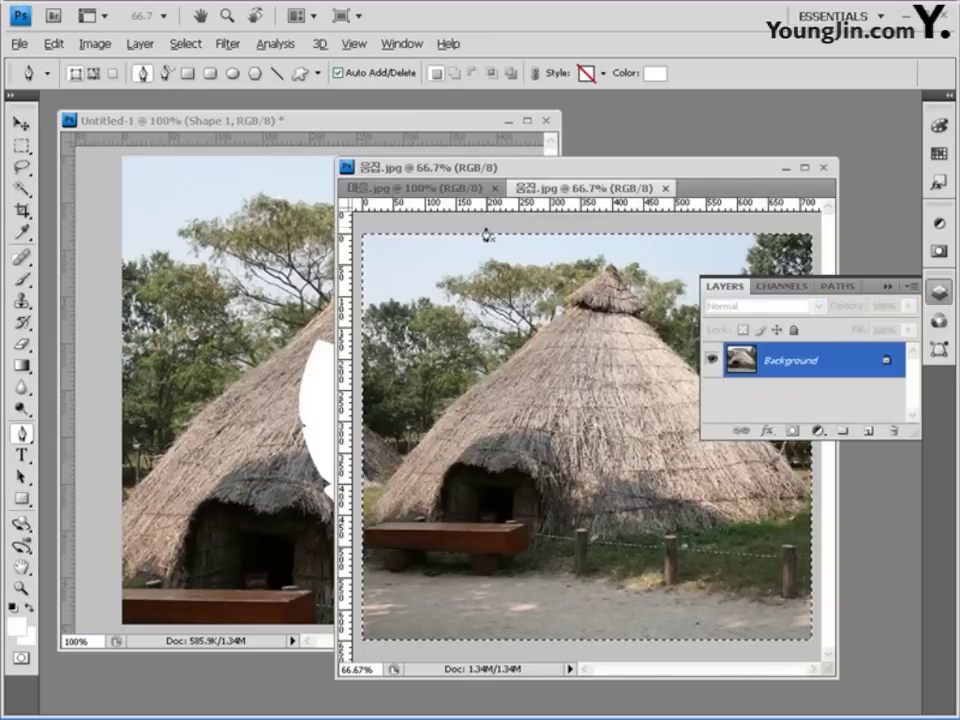
click(399, 191)
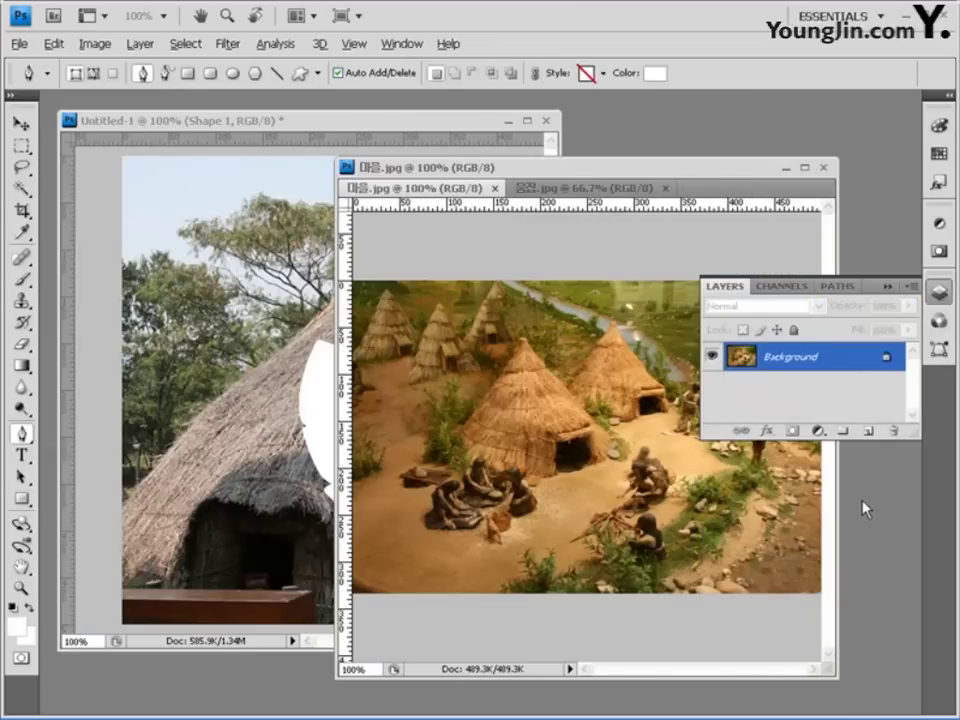
key(ctrl+a)
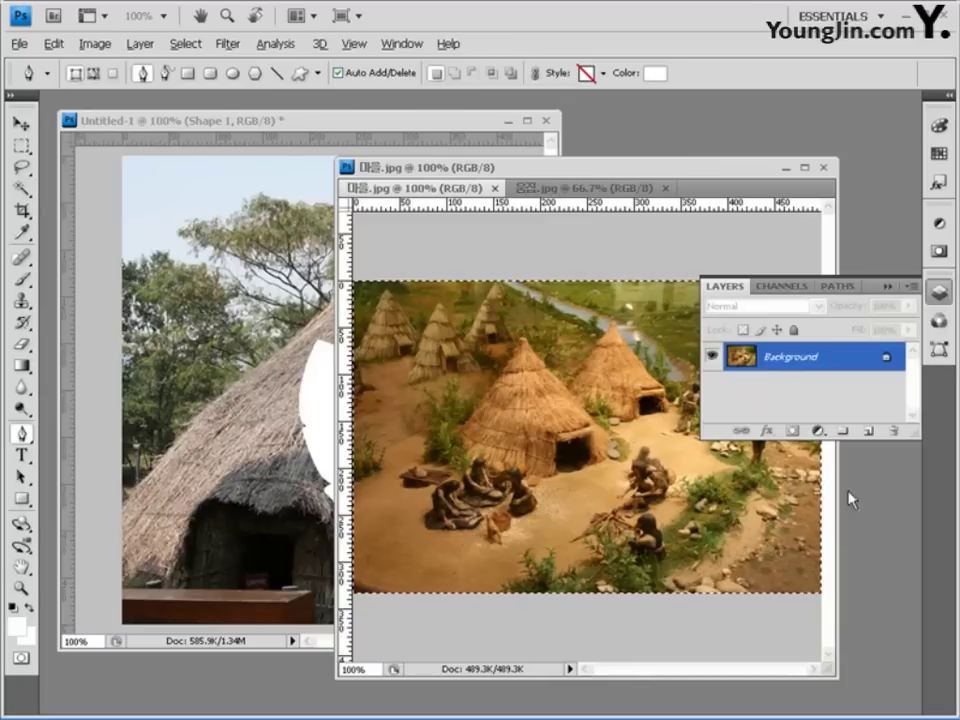
click(312, 131)
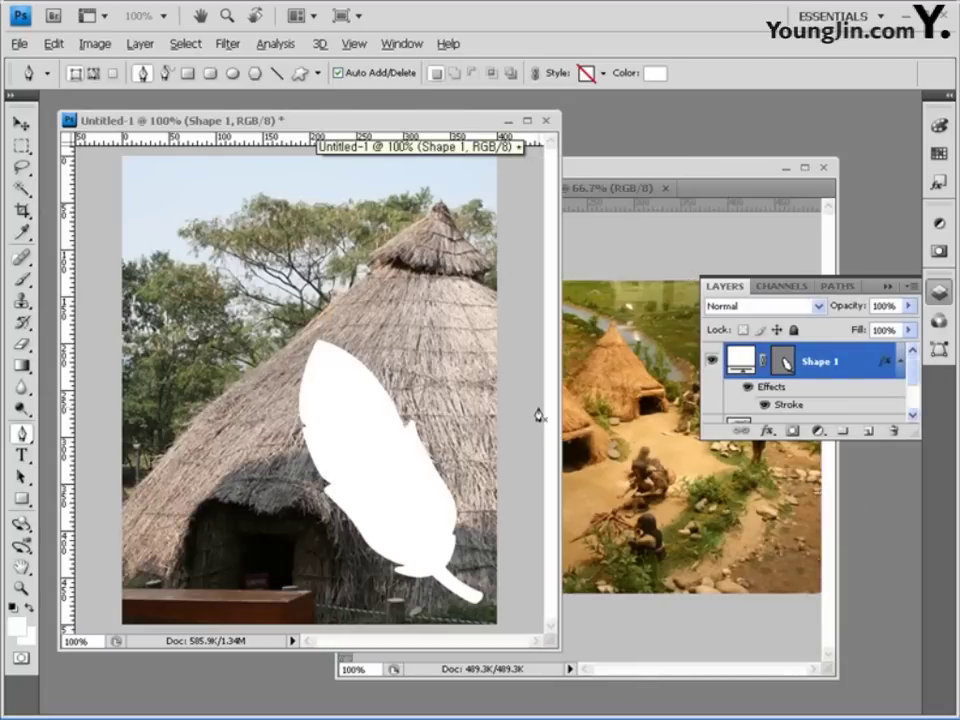
key(ctrl+v)
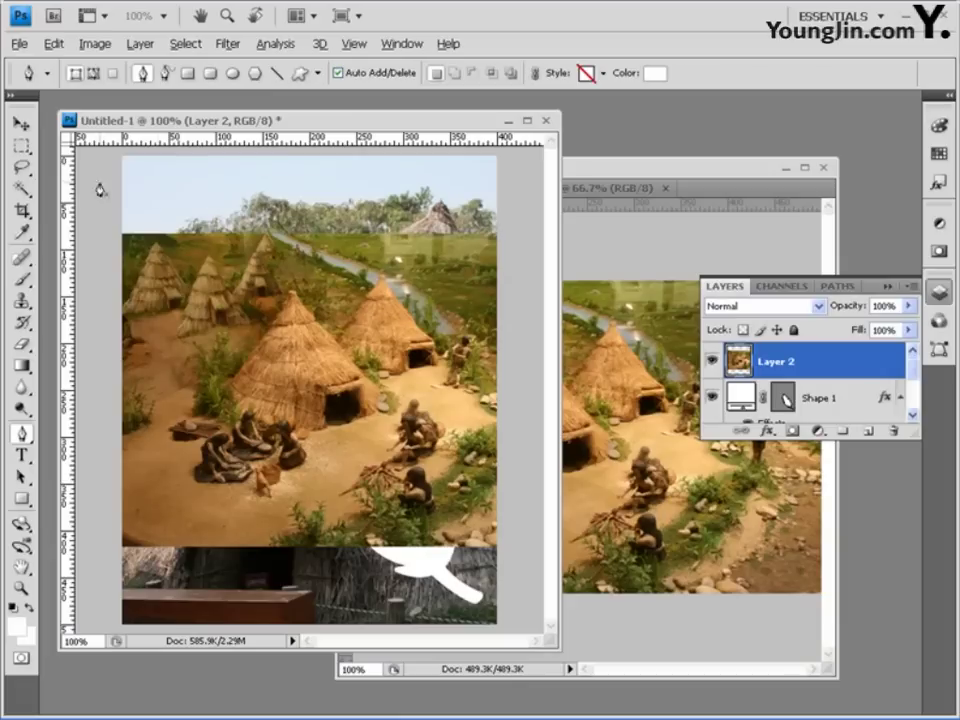
key(v)
drag(341, 365, 341, 435)
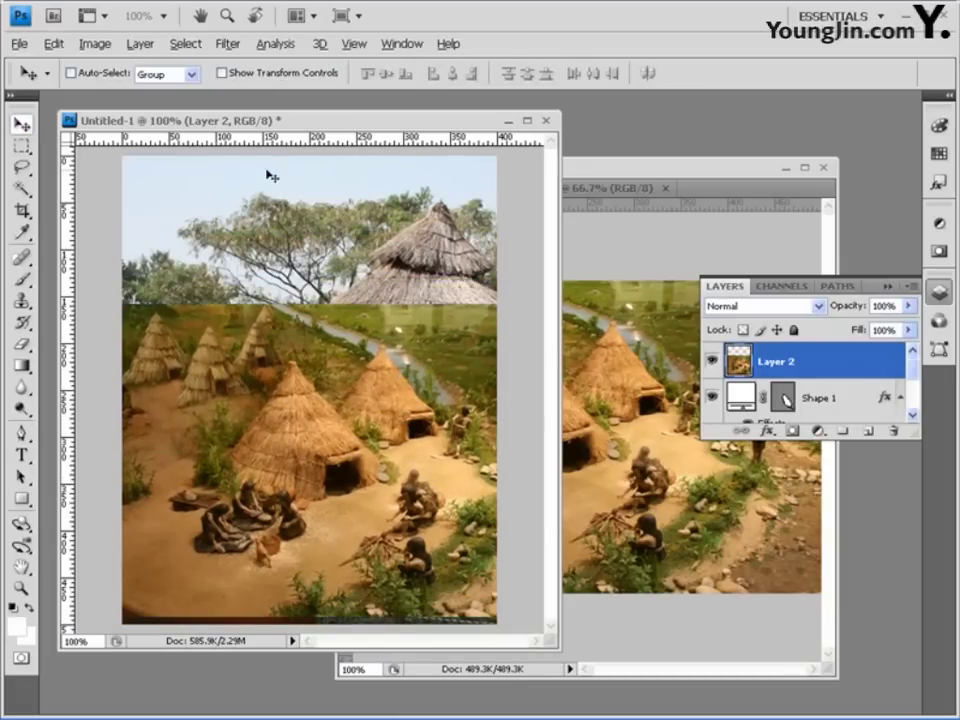
- Clip the 마을 photo layer to the Shape 1 feather with a clipping mask, then release it and clip it again
click(146, 46)
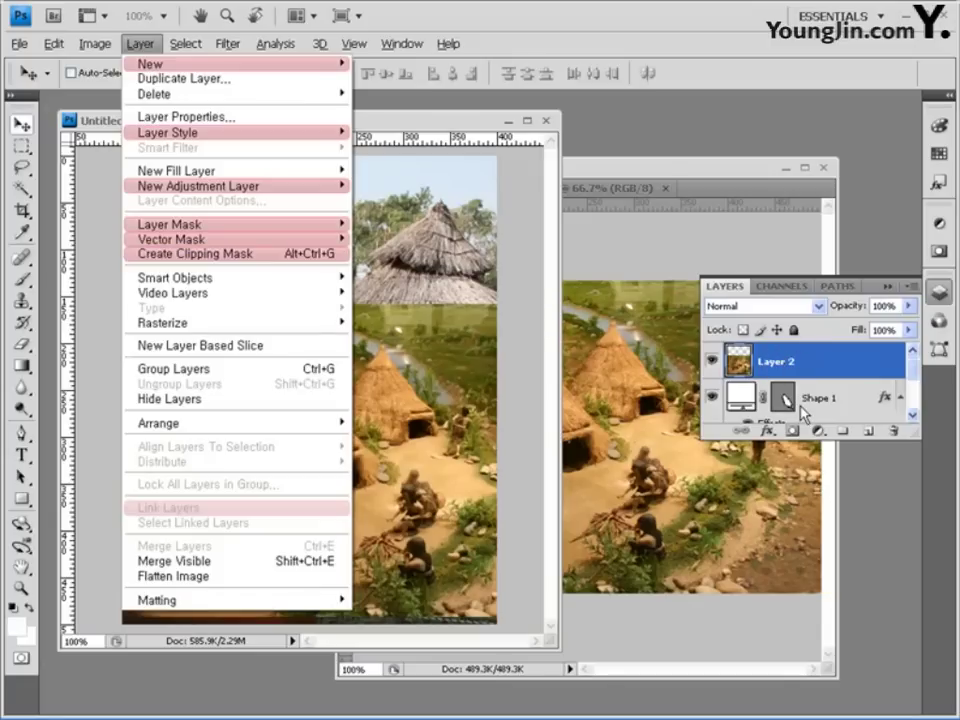
click(318, 254)
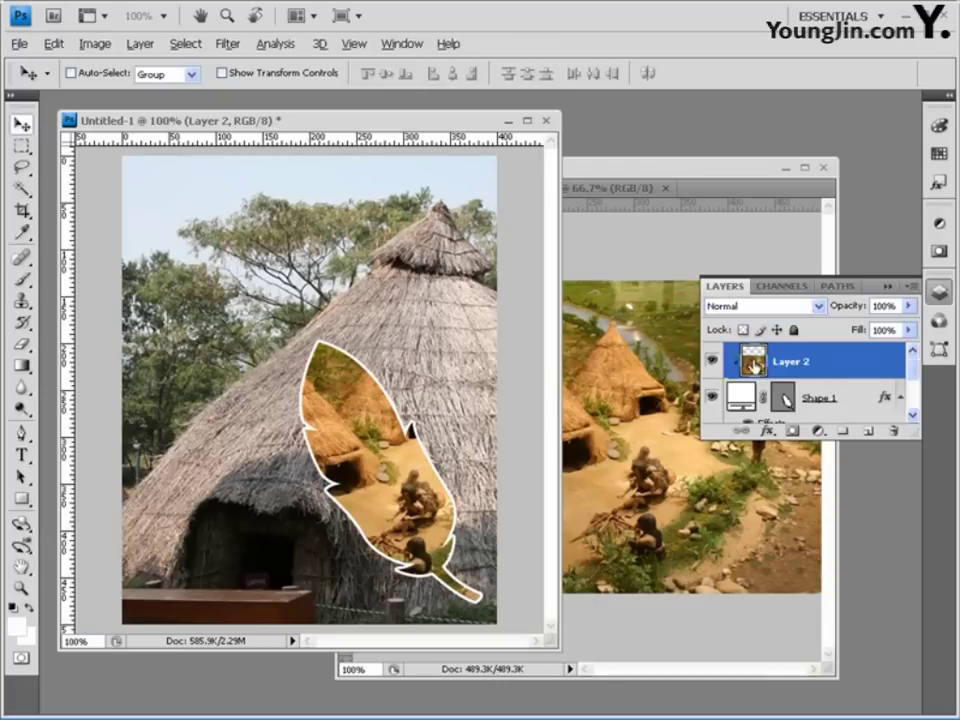
alt+click(812, 379)
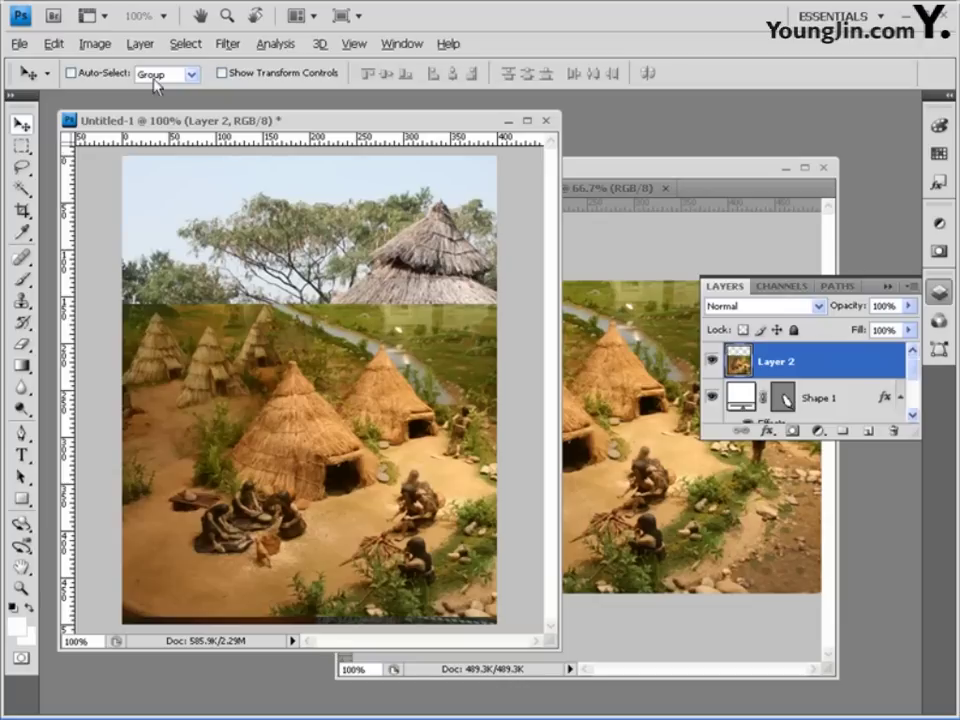
click(140, 43)
alt+click(826, 378)
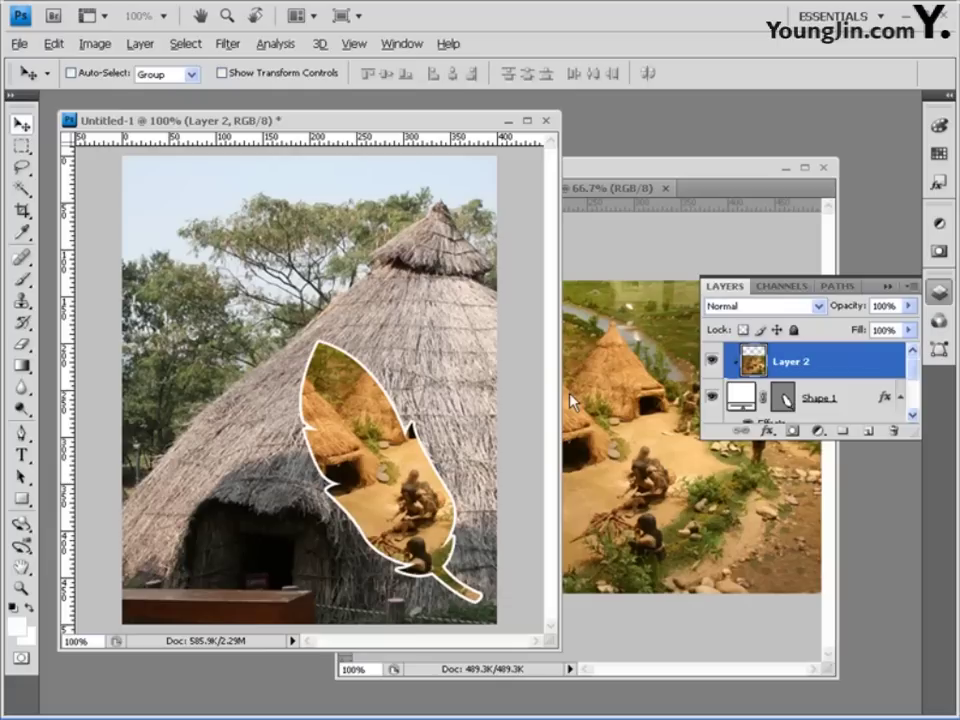
- Set the Type tool to the 궁서 font, orange text color ff7200 and left alignment
click(21, 456)
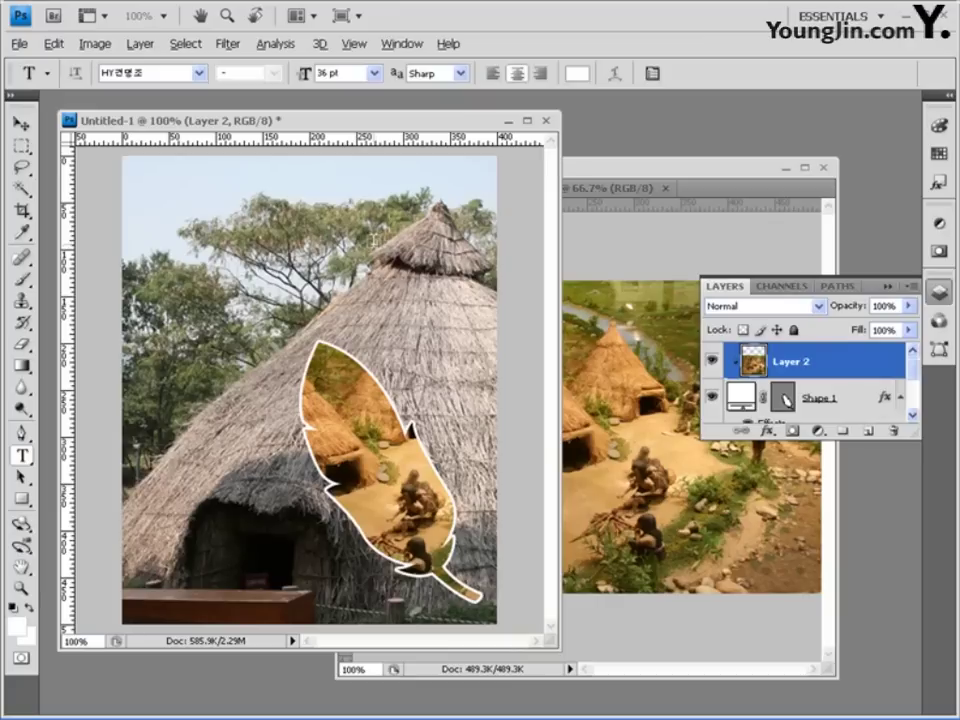
click(150, 73)
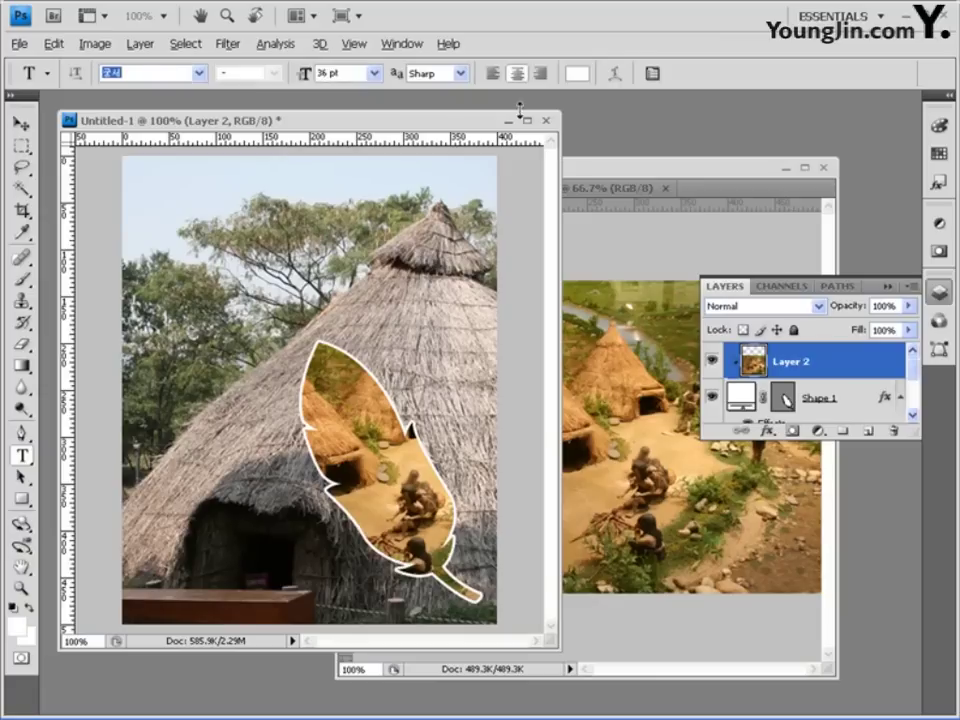
click(578, 74)
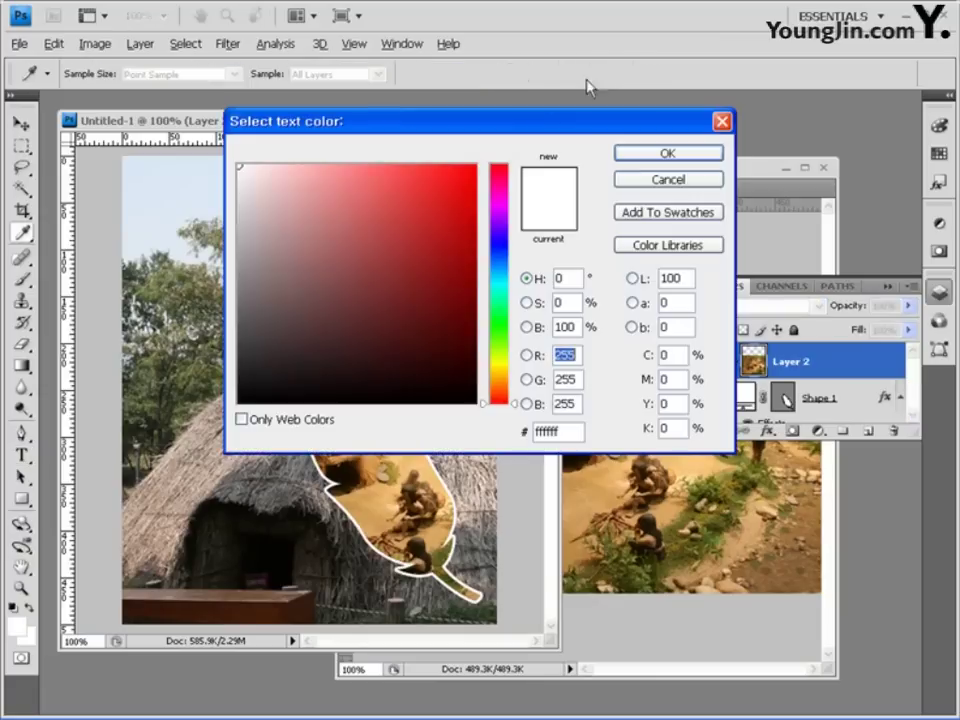
double_click(558, 432)
text(0)
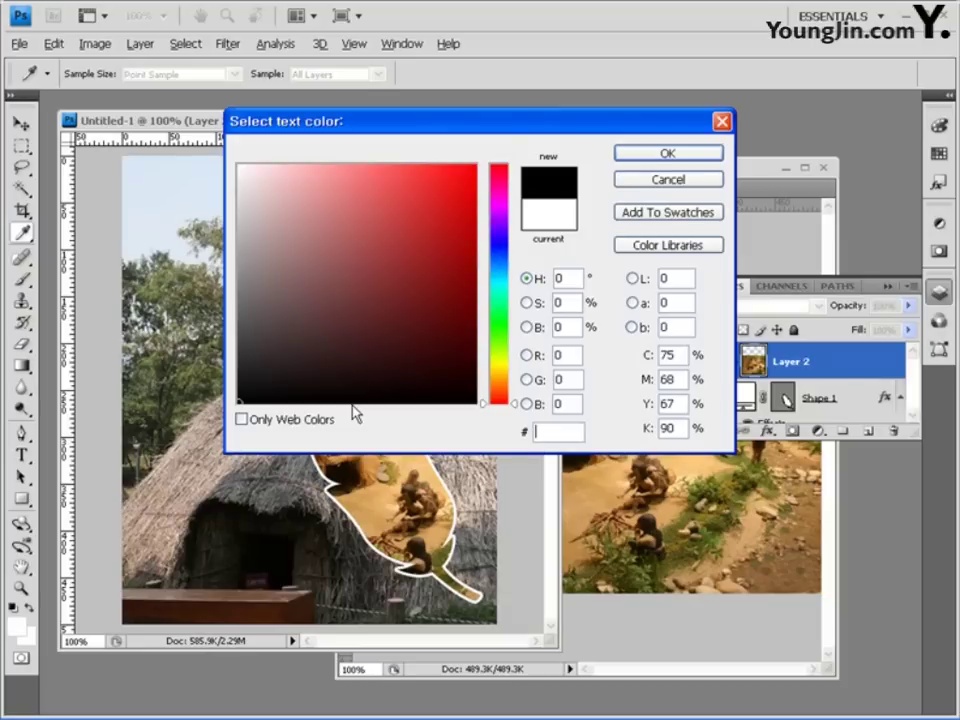
text(ff7200)
click(668, 153)
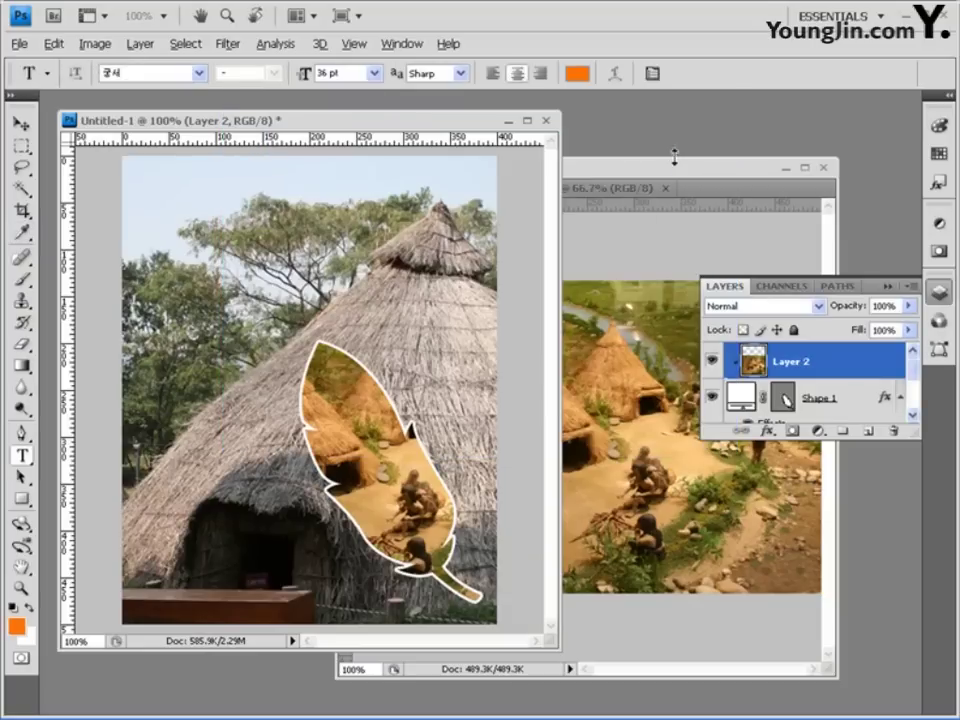
click(493, 74)
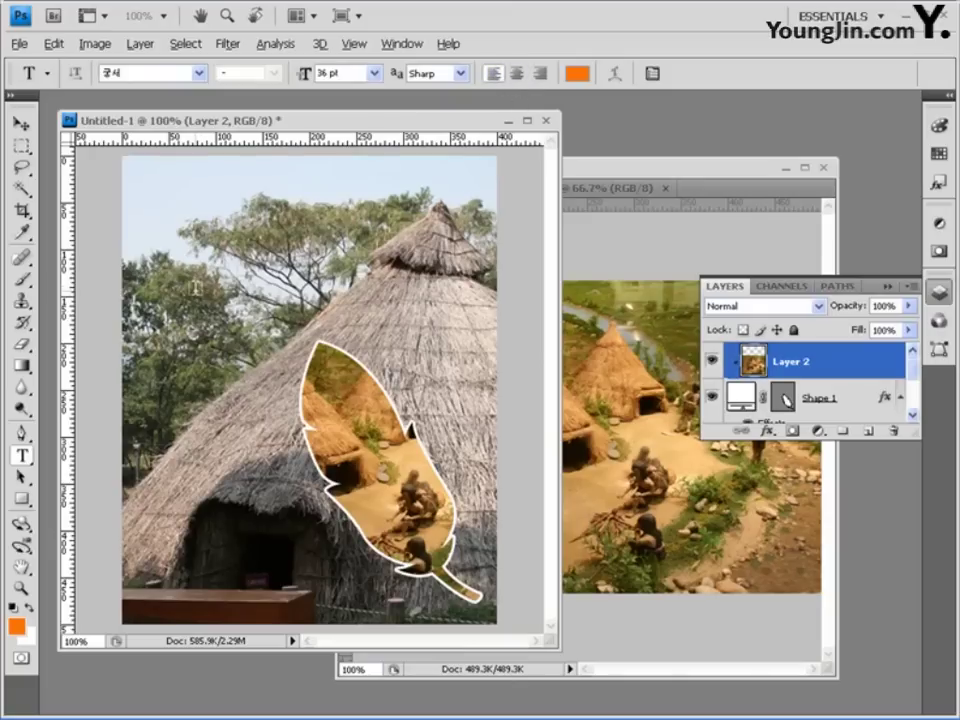
- Add the title text 암사동 선사주거지 across the trees and the hut's roof, and nudge it slightly up and left
click(150, 215)
text(thank)
key(BackSpace)
key(BackSpace)
key(BackSpace)
key(BackSpace)
key(BackSpace)
text(암사동 서ㄴ사주거지)
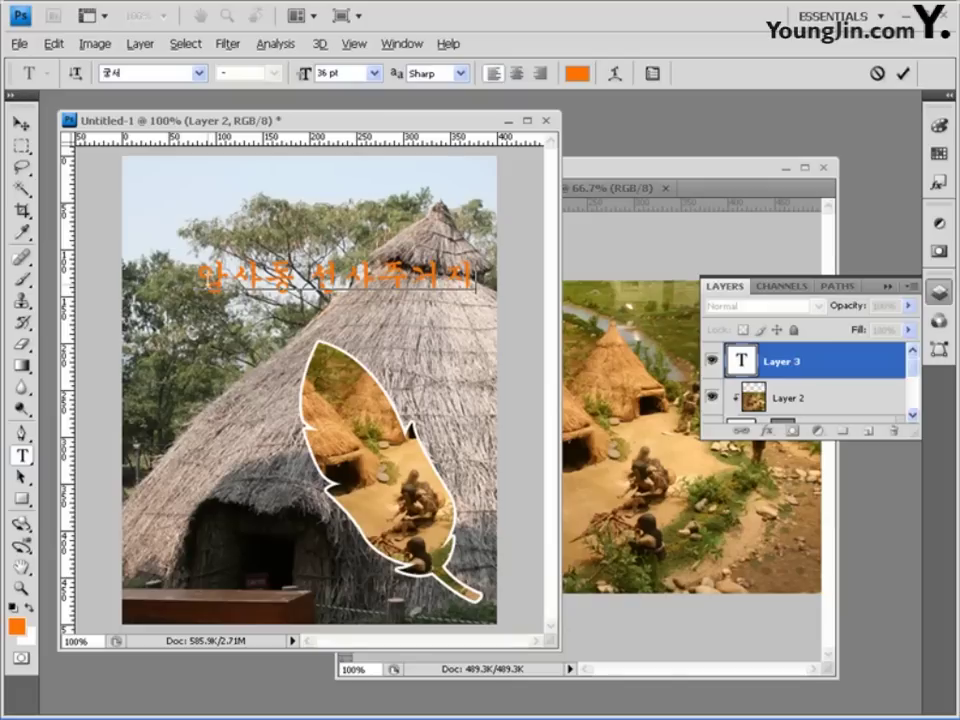
click(20, 122)
drag(430, 282, 414, 276)
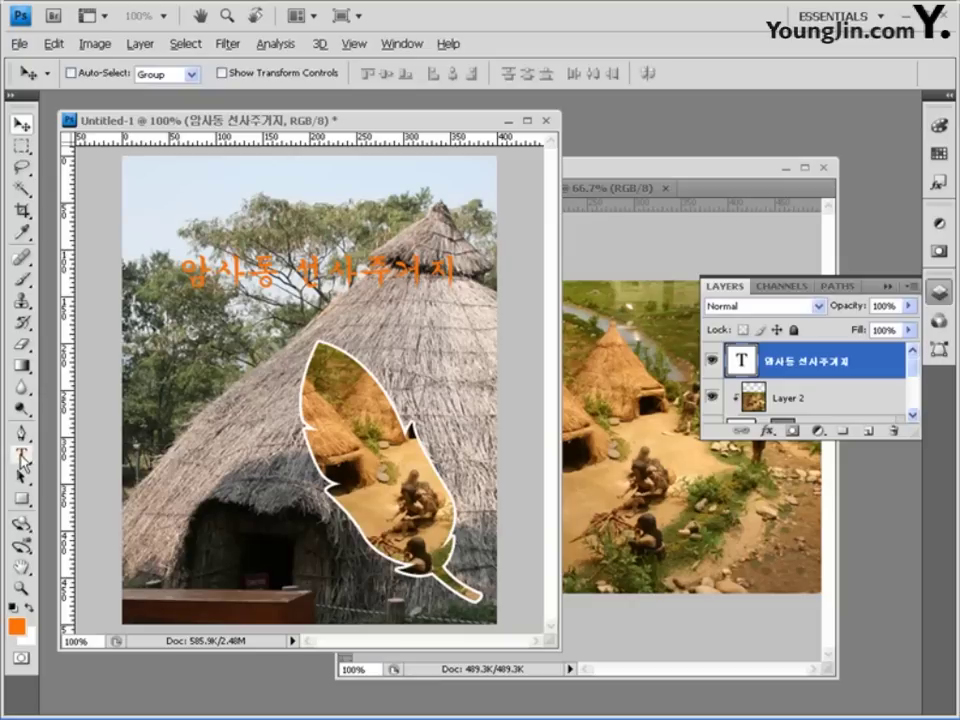
- Warp the title text with the horizontal Flag style and a bend of +50%
key(t)
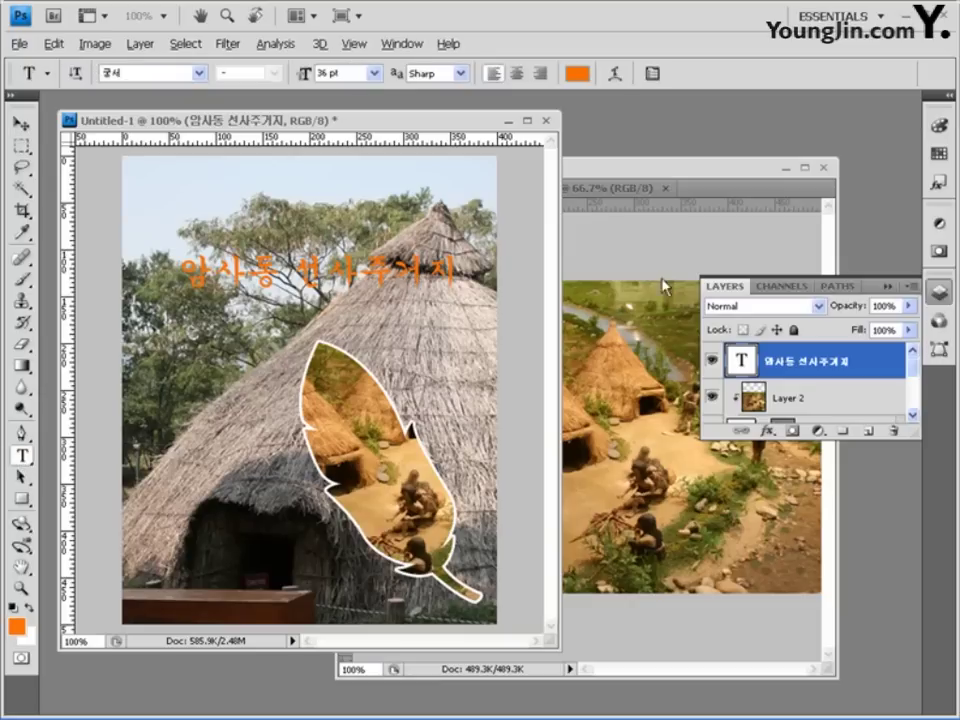
click(616, 75)
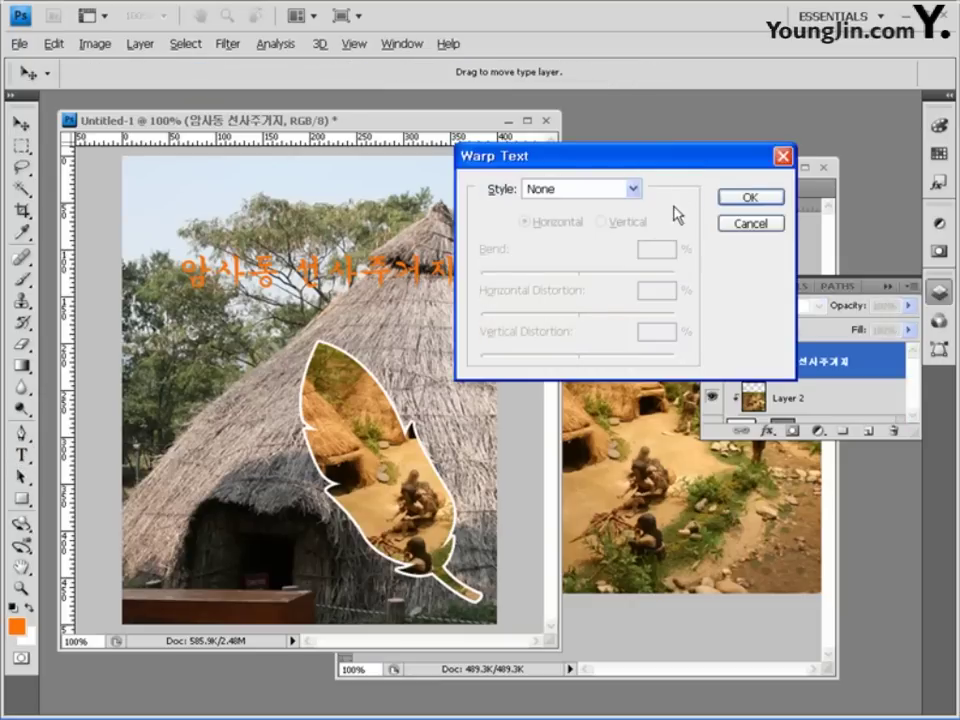
click(611, 188)
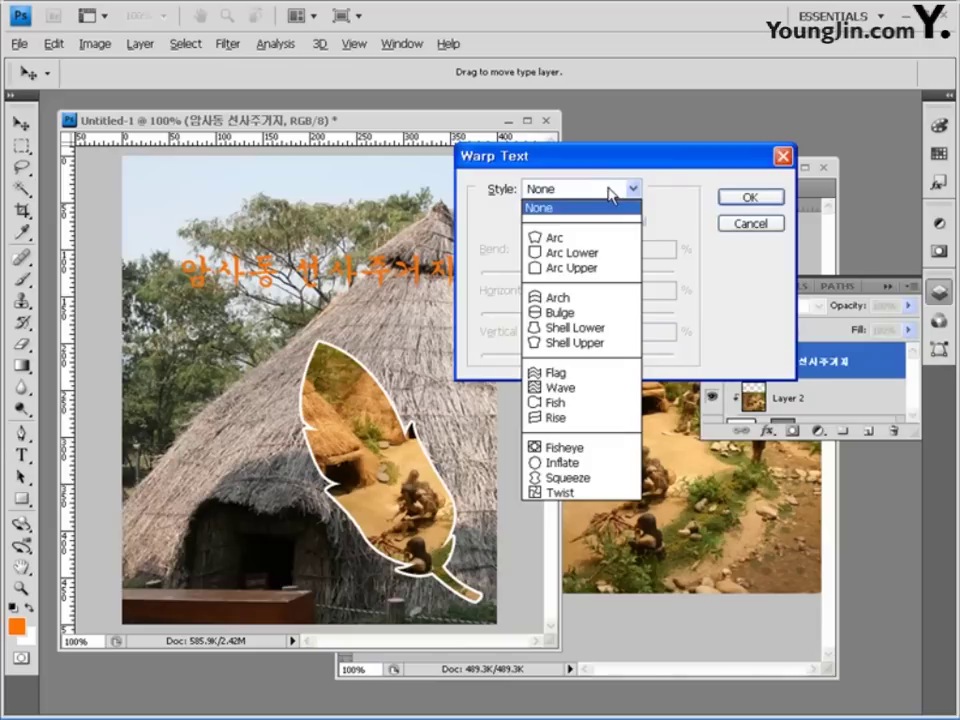
click(589, 374)
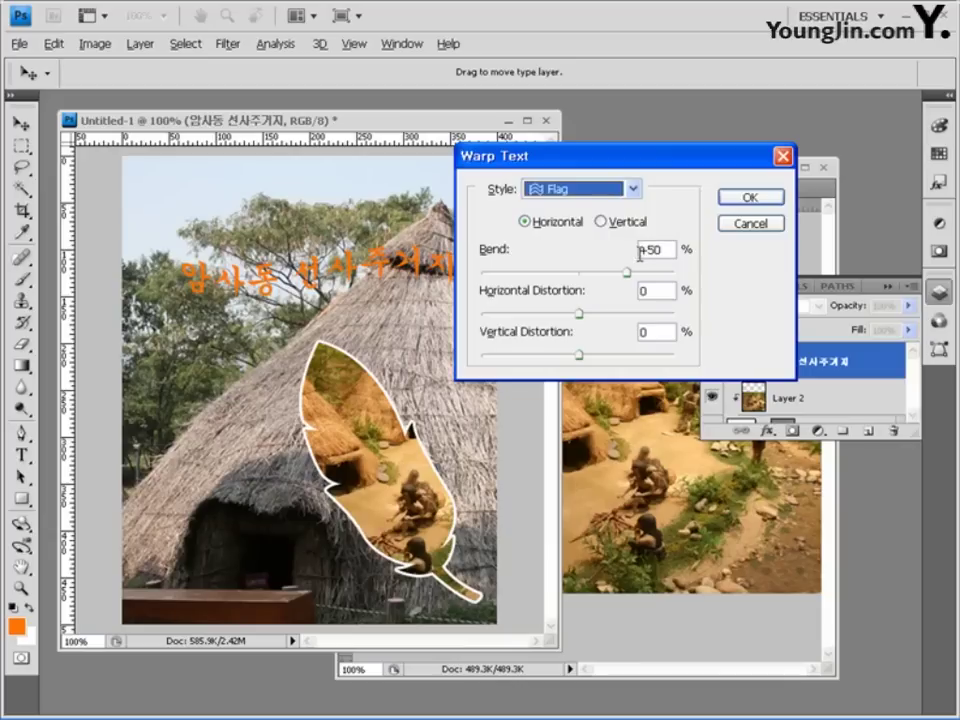
click(753, 199)
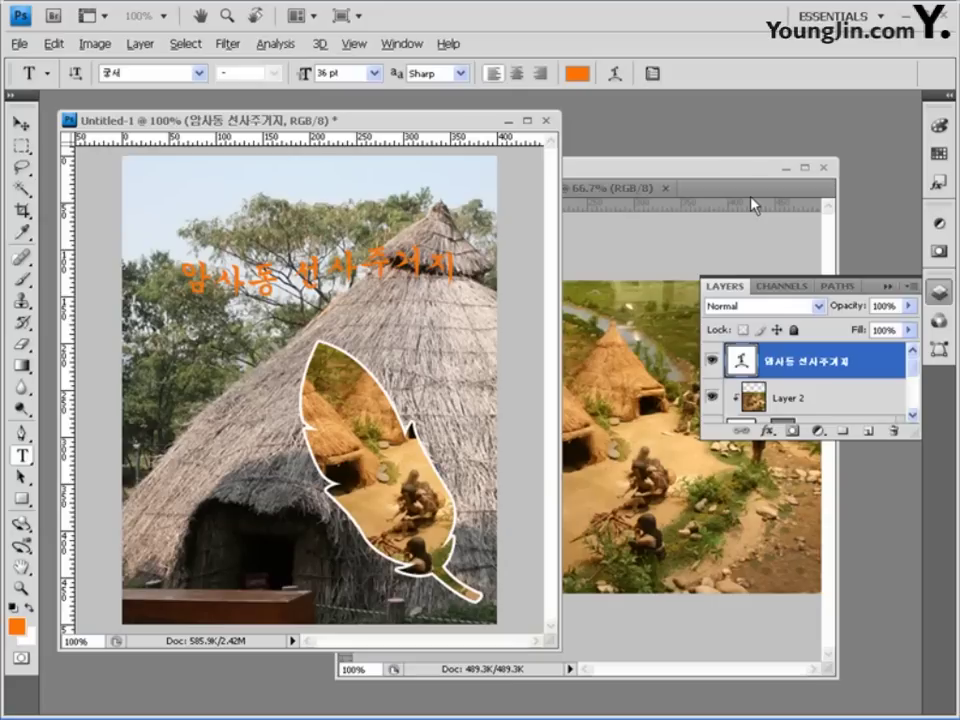
- Add a 2 px outside Stroke effect with the Gradient fill type to the title text layer
click(767, 430)
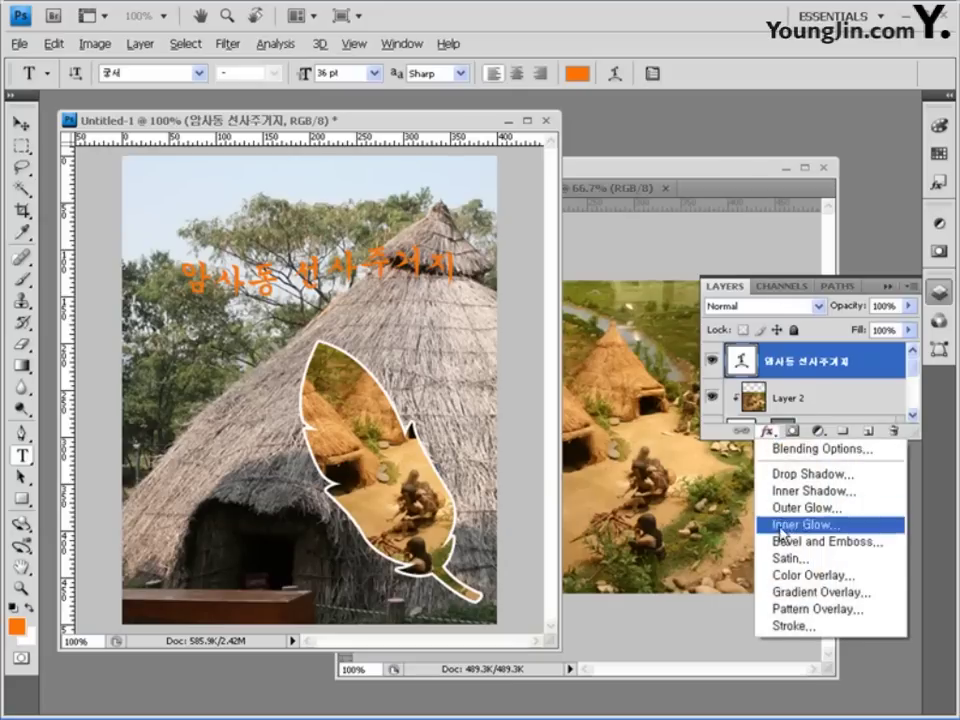
click(782, 628)
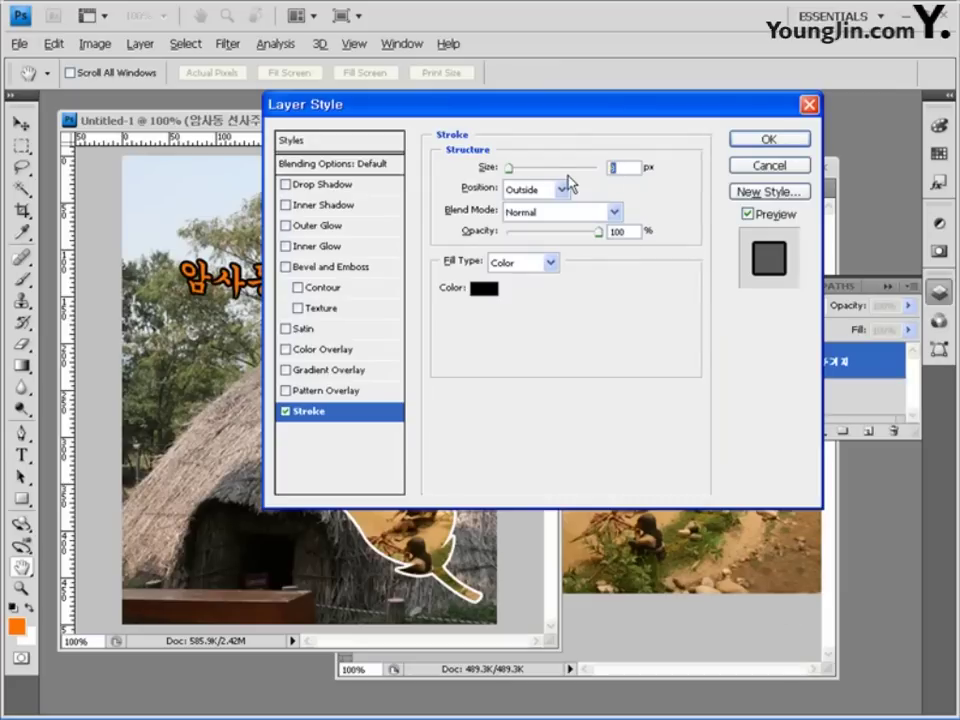
text(2)
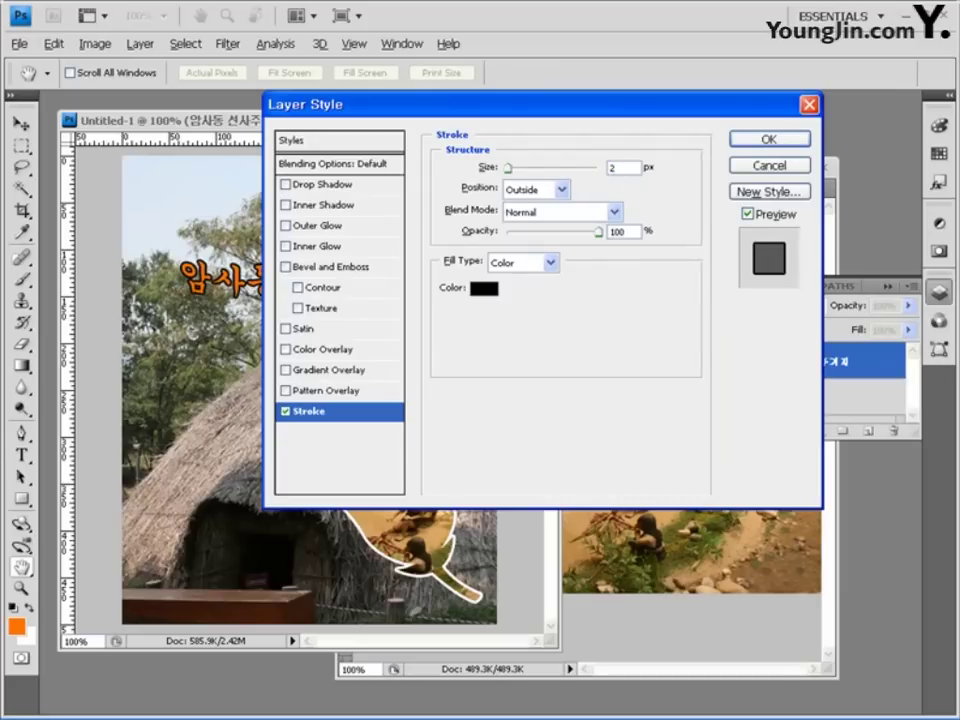
click(533, 273)
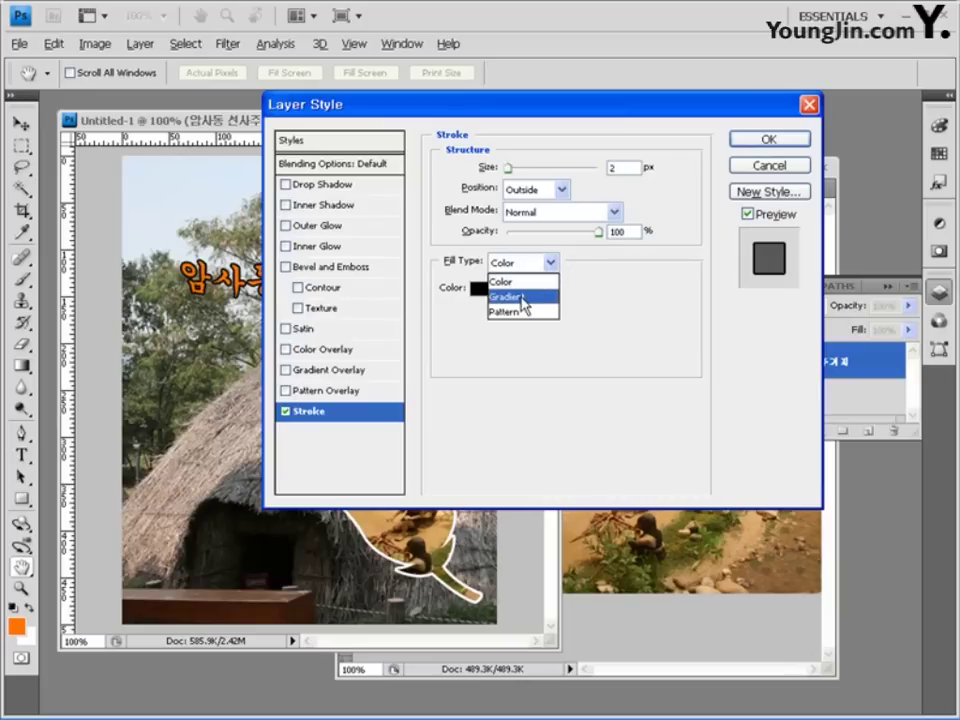
click(521, 298)
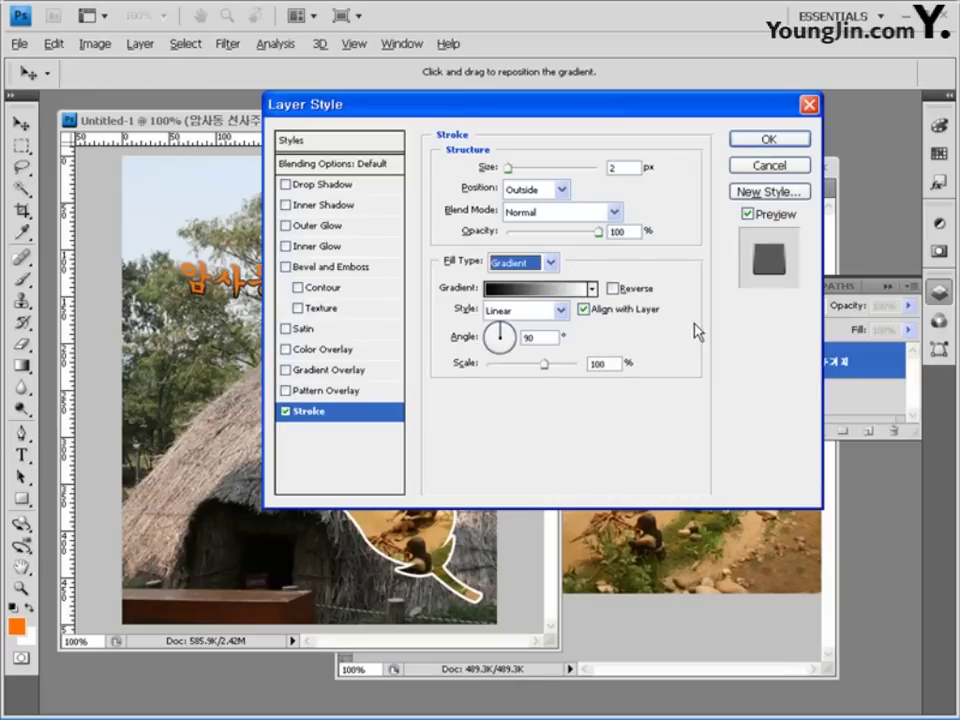
- Use the black-to-white gradient preset for the title's stroke and set its angle to 0°
click(593, 289)
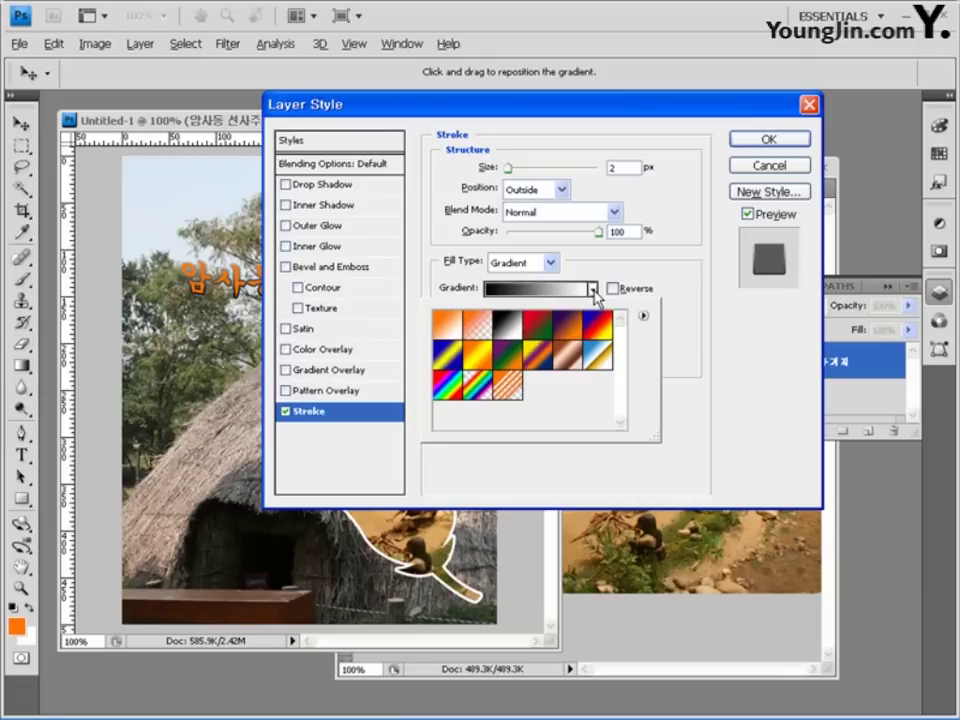
drag(578, 99, 680, 269)
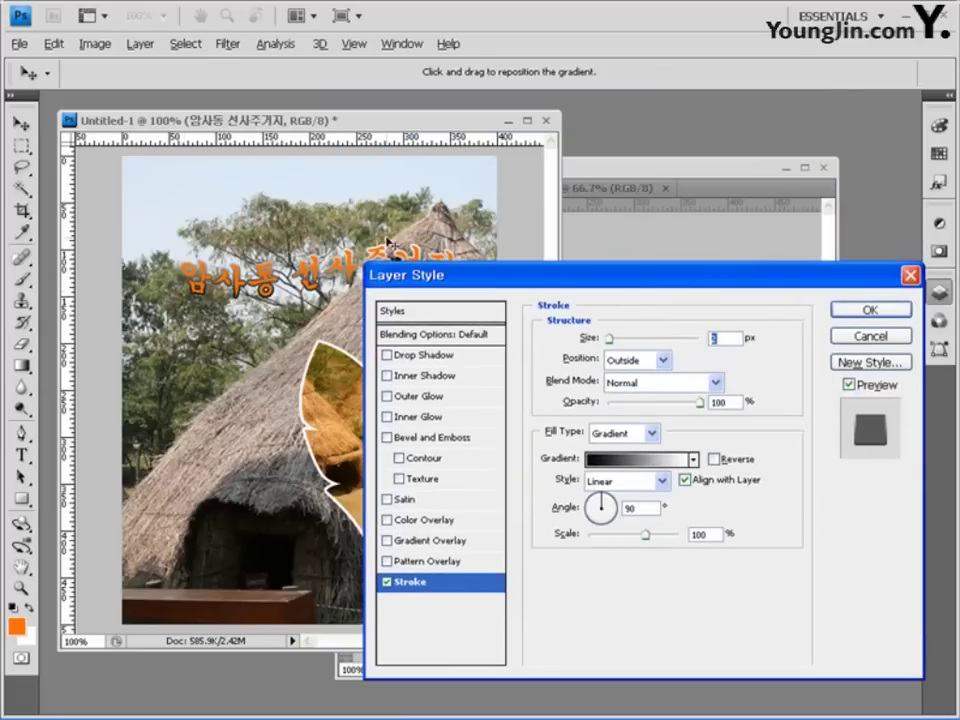
drag(553, 285, 540, 152)
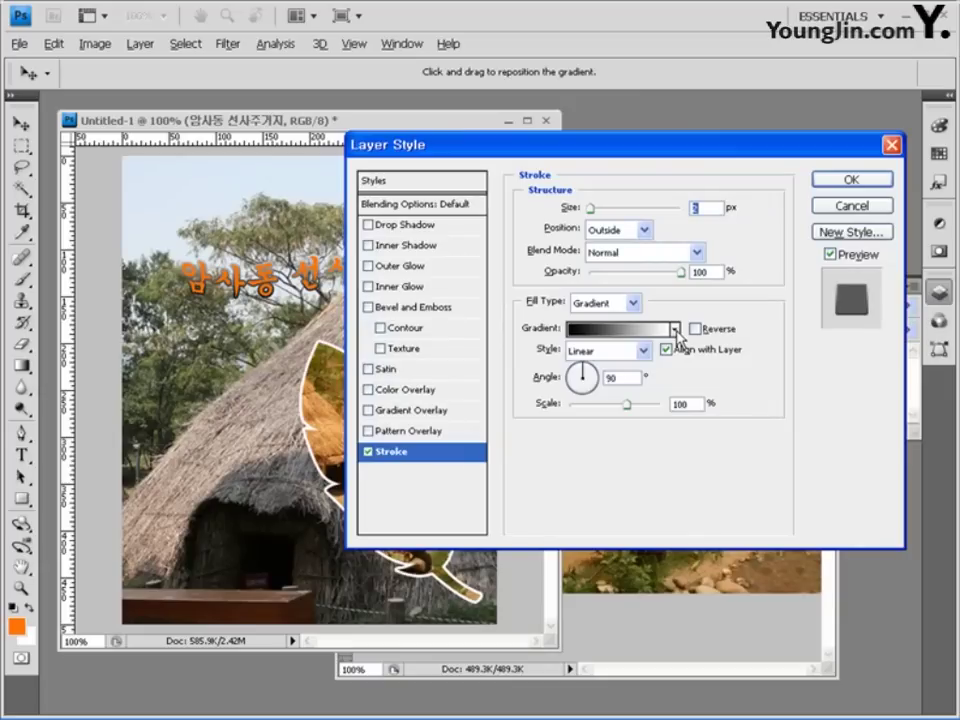
click(675, 330)
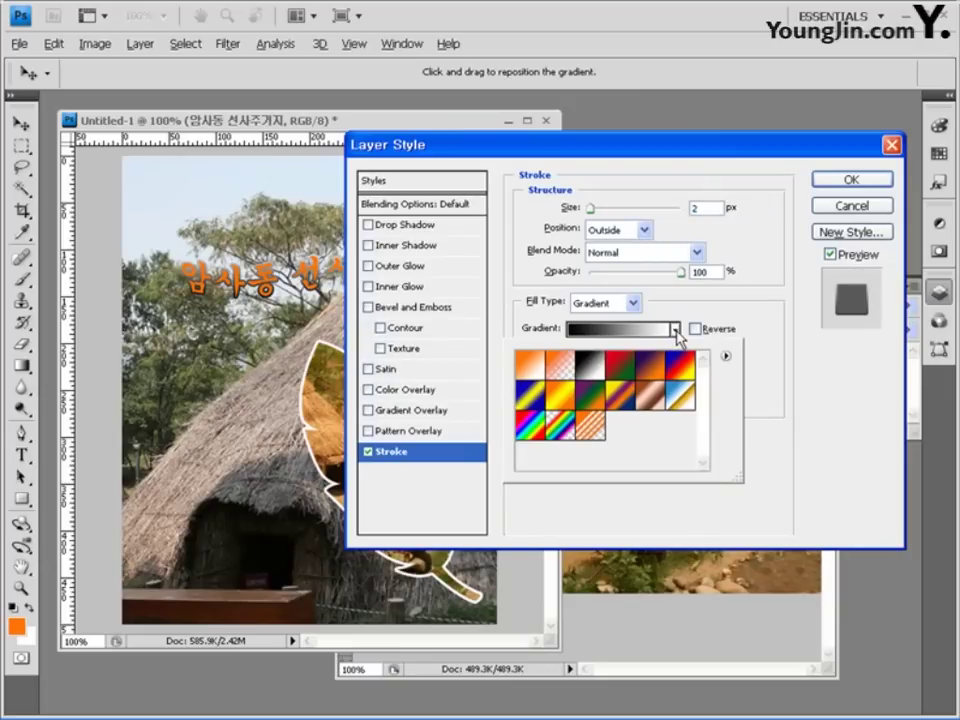
double_click(583, 372)
drag(536, 150, 635, 145)
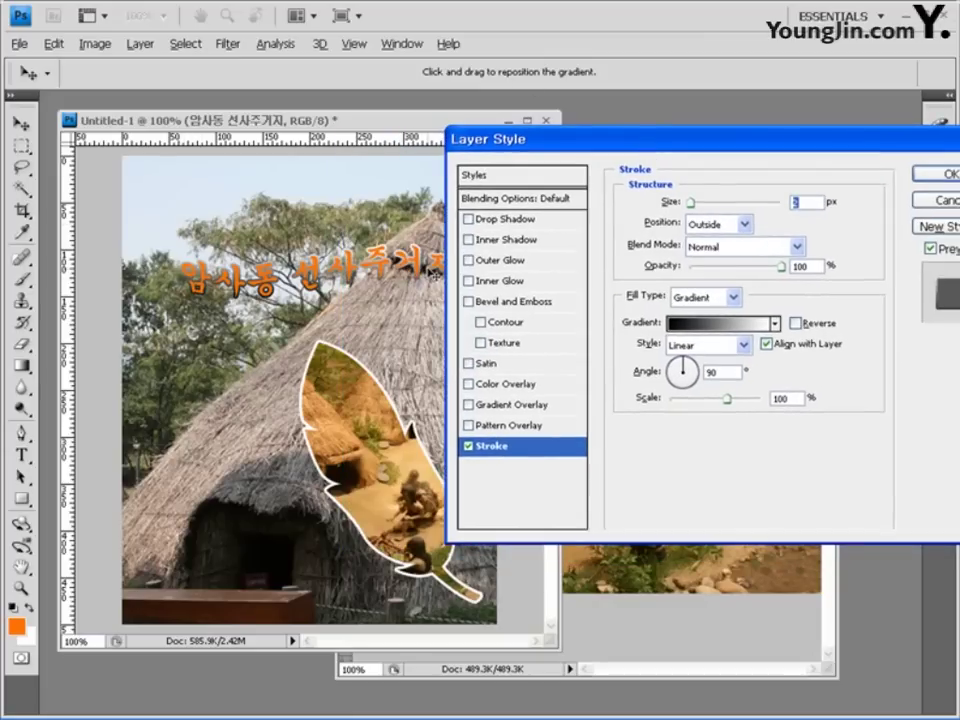
double_click(723, 376)
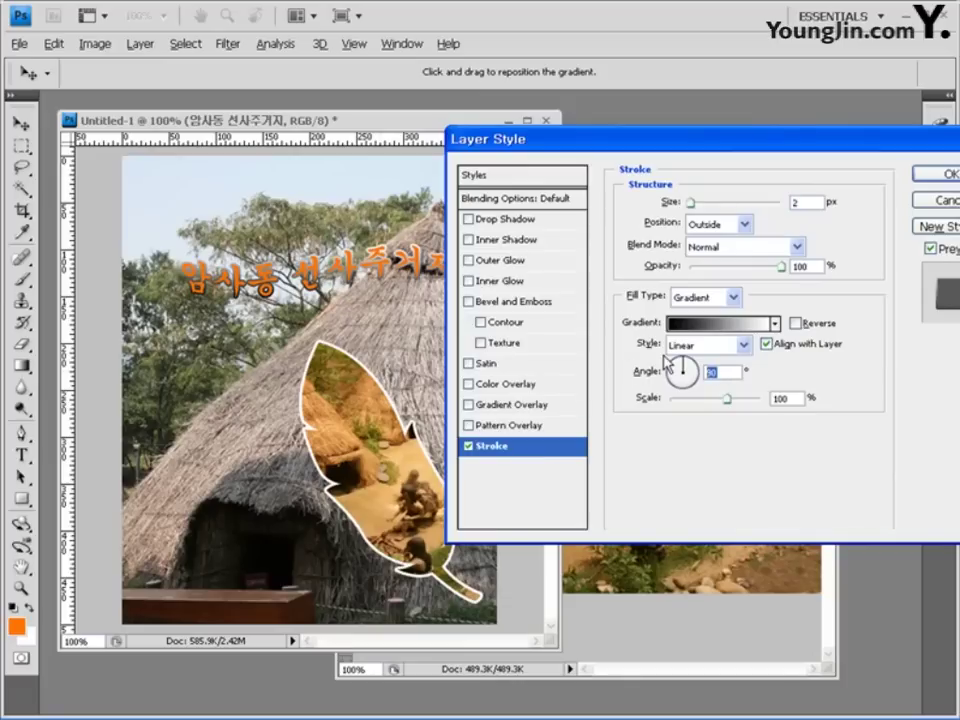
text(0)
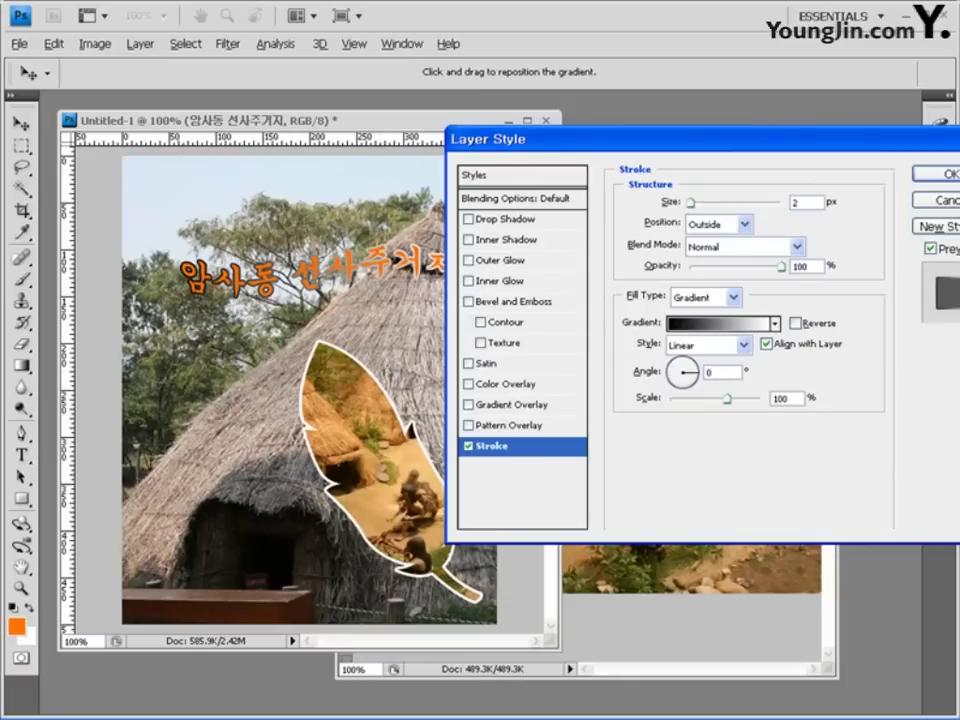
- Apply the gradient stroke settings to the title text layer
click(940, 176)
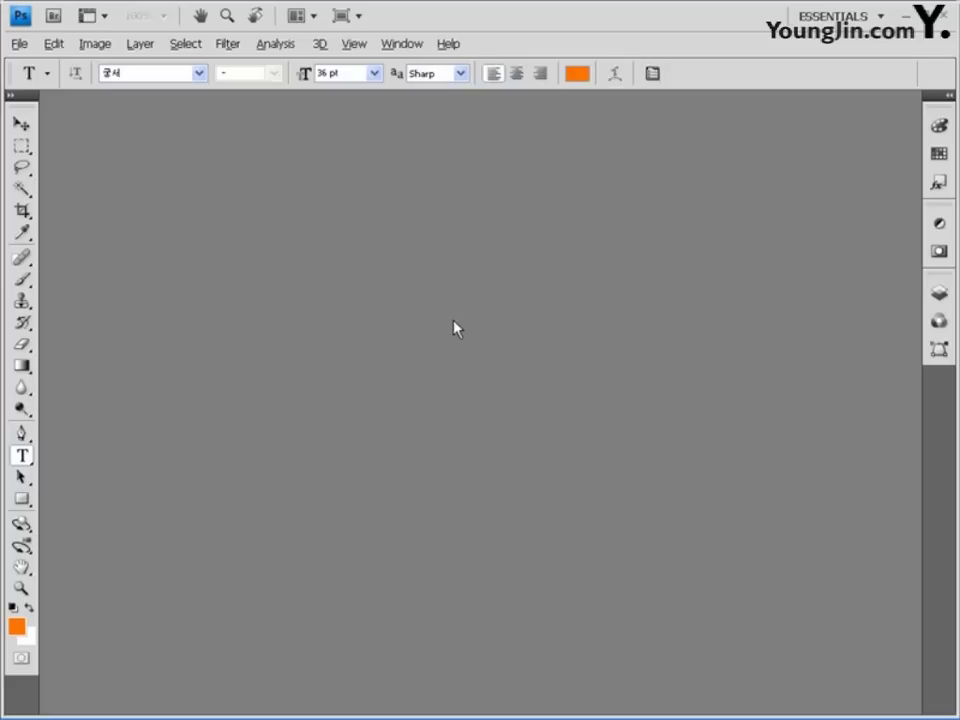
- Open the 사슴 photo from the Chapter01 folder and float it in its own window near the workspace's upper left
double_click(313, 171)
click(313, 327)
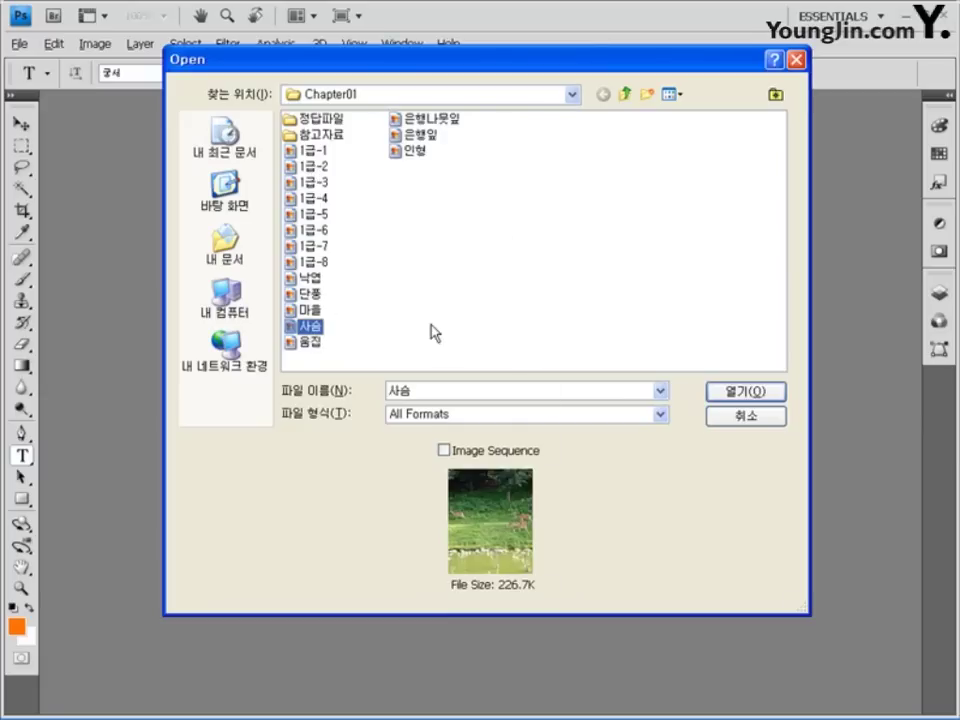
click(748, 391)
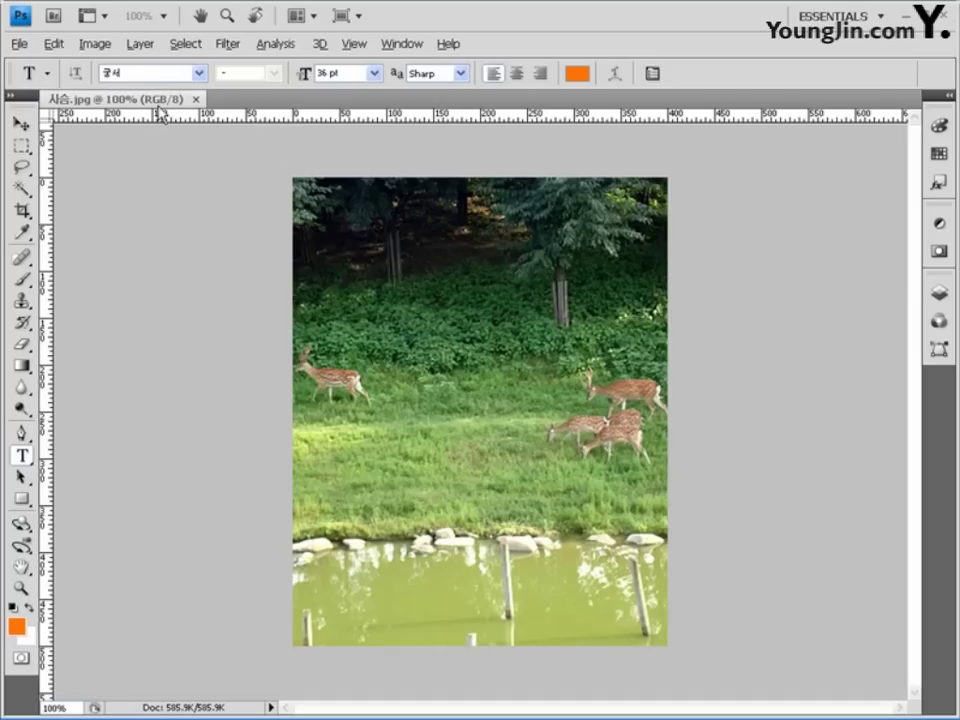
drag(158, 100, 240, 148)
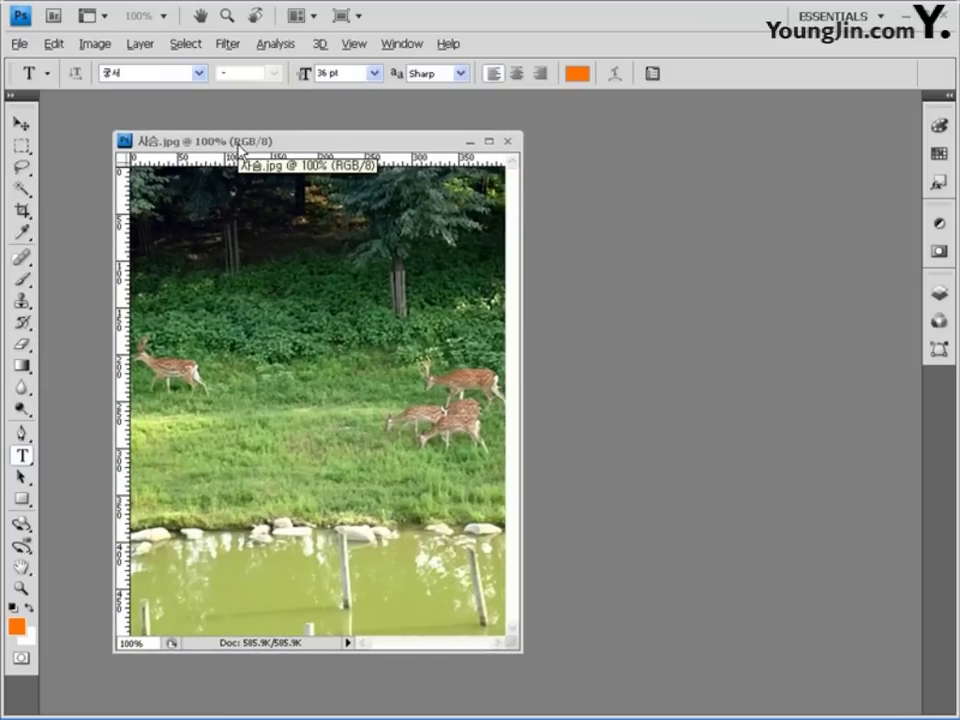
drag(282, 145, 255, 140)
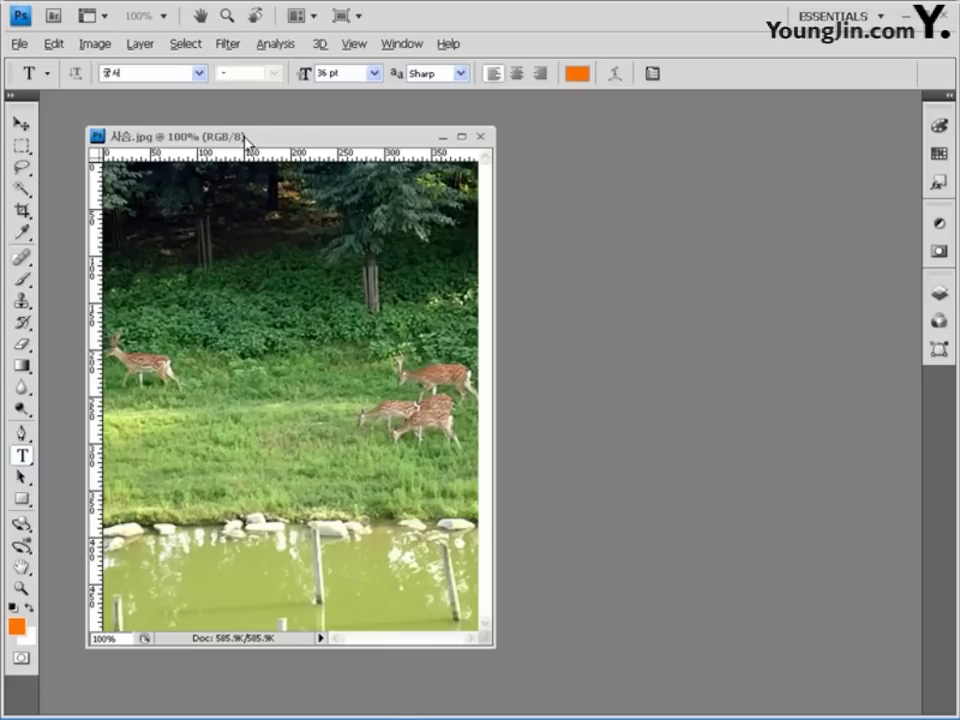
- Apply a Lens Flare over the trees in the photo's upper right corner, with 150% brightness and the 50-300mm Zoom lens type
click(226, 43)
mouse_move(318, 262)
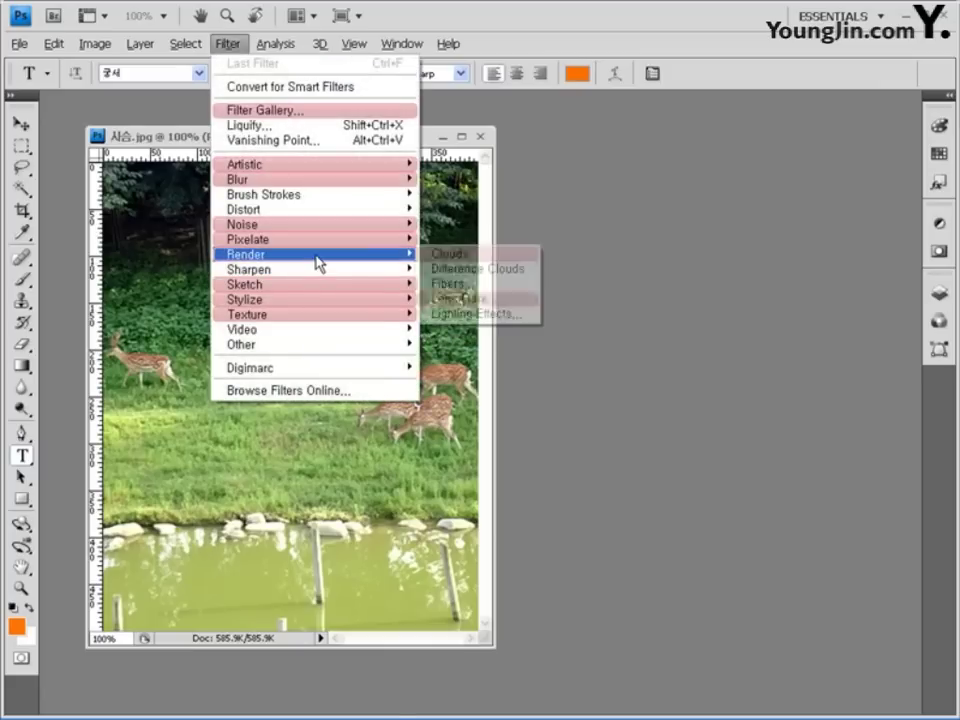
click(487, 299)
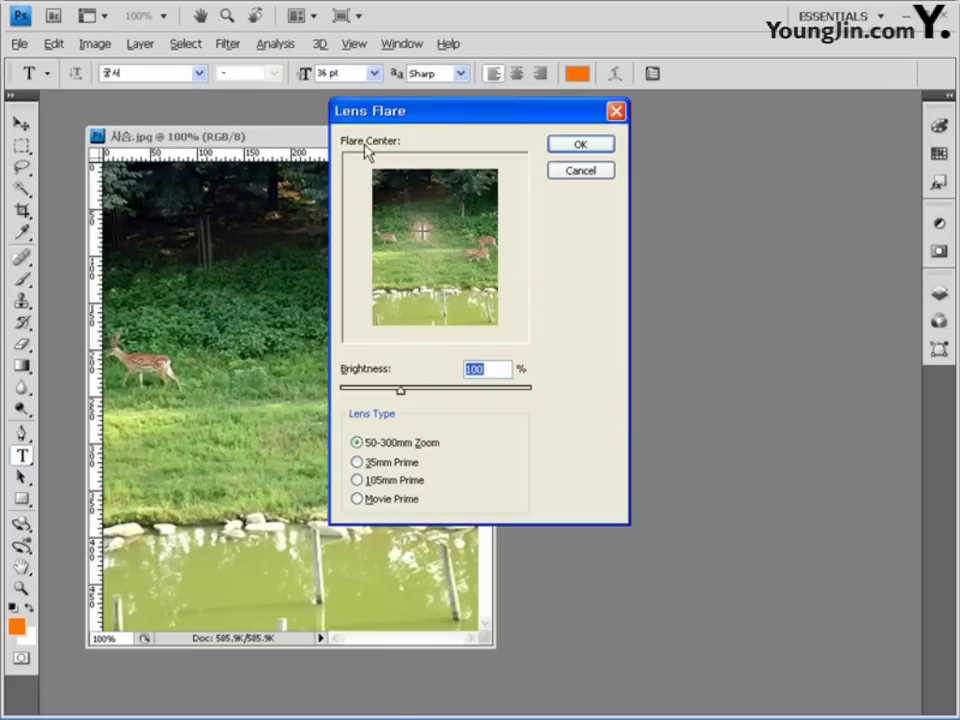
click(483, 186)
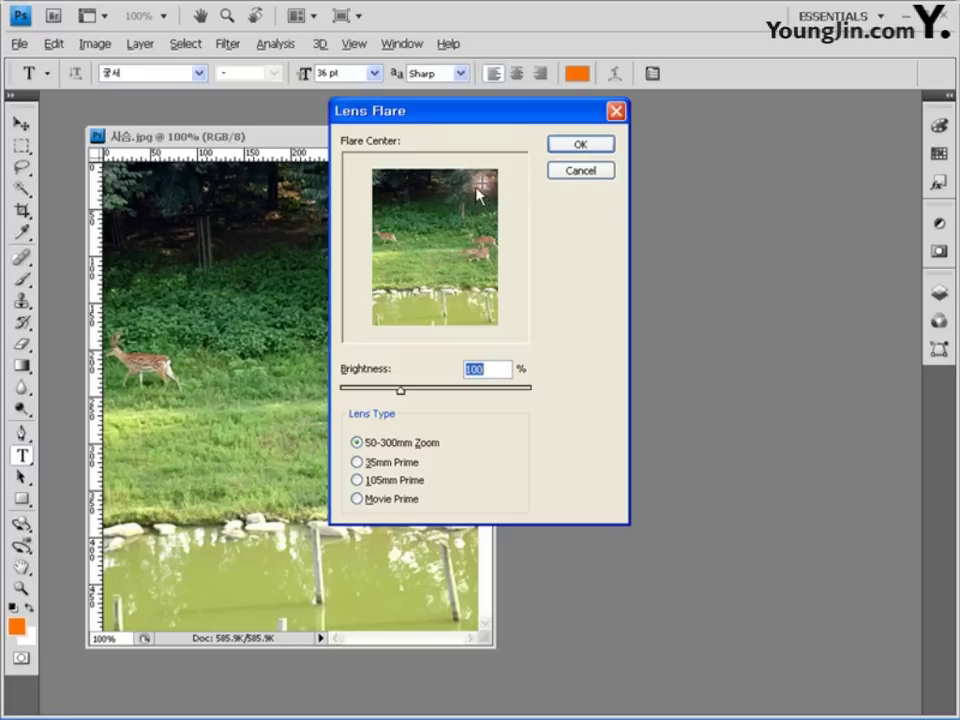
click(479, 184)
text(150)
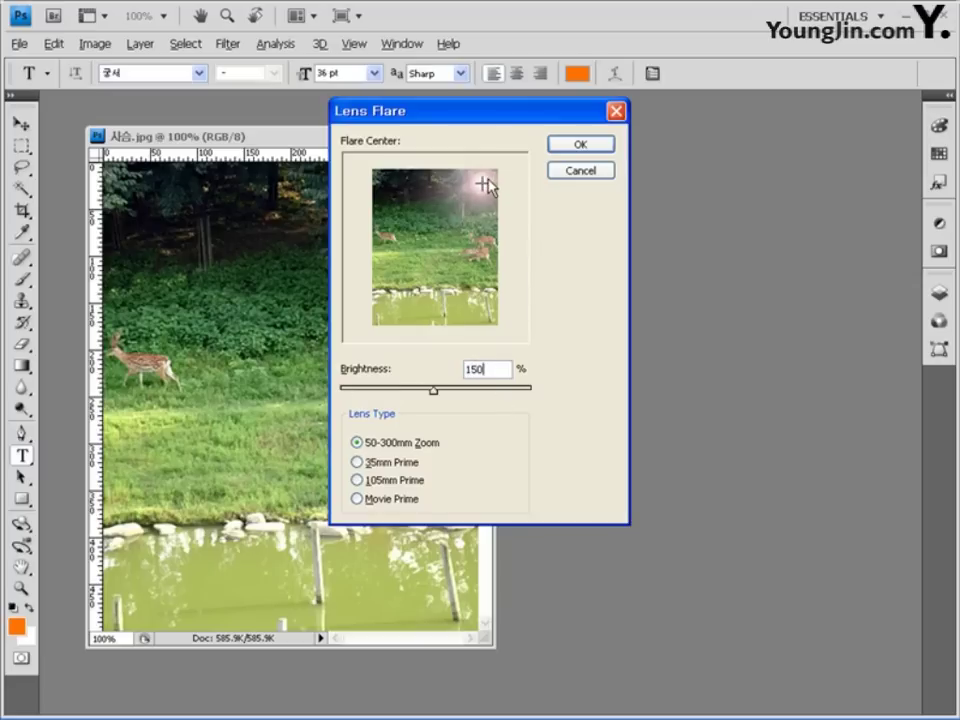
click(611, 146)
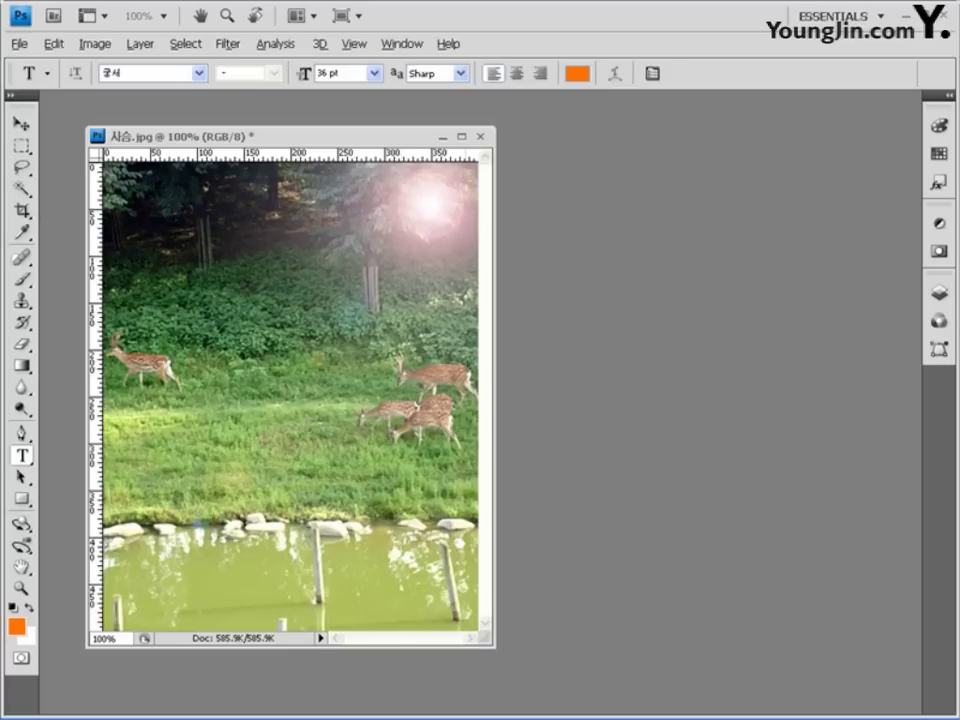
- Enlarge the photo's window slightly and set up the Rounded Rectangle tool with a 20 px radius and the colour #000000
drag(492, 648, 518, 656)
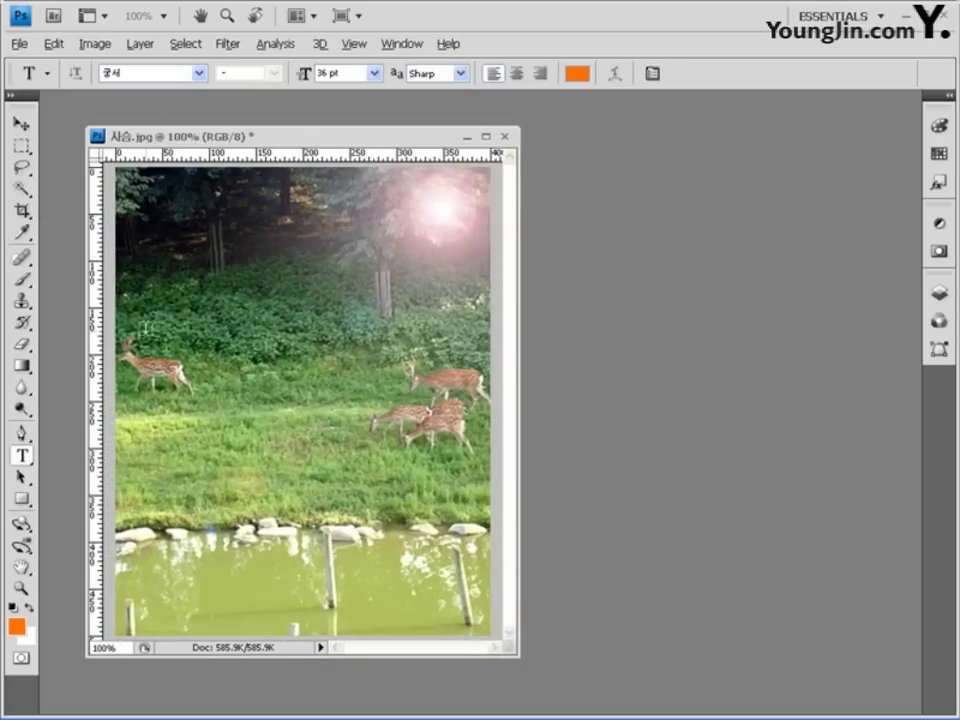
drag(21, 499, 80, 506)
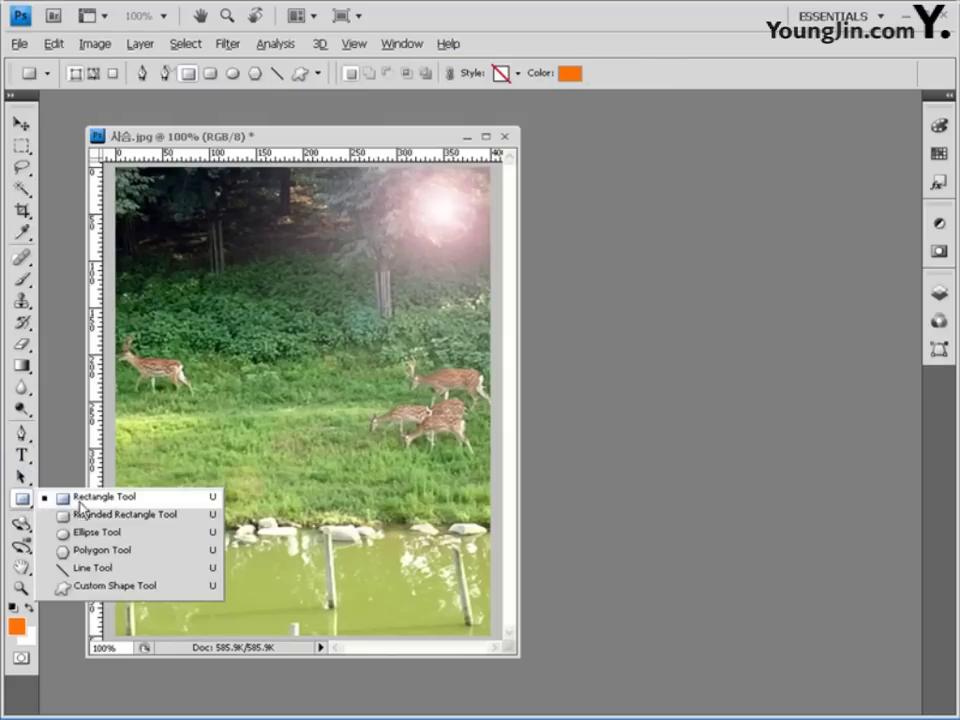
click(133, 516)
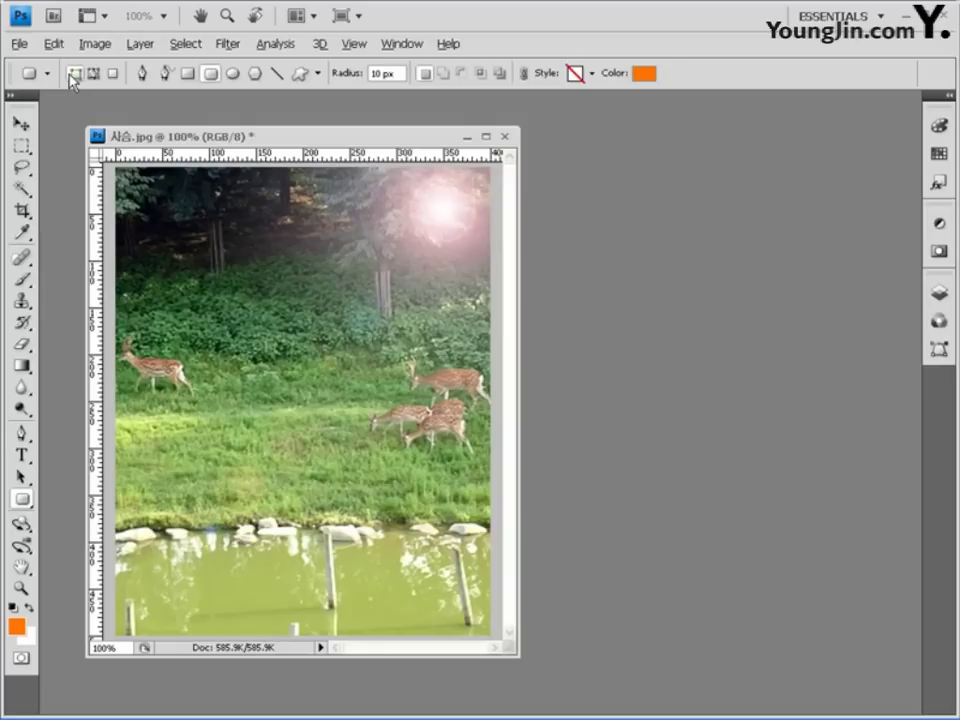
click(337, 80)
text(20)
key(Return)
click(645, 75)
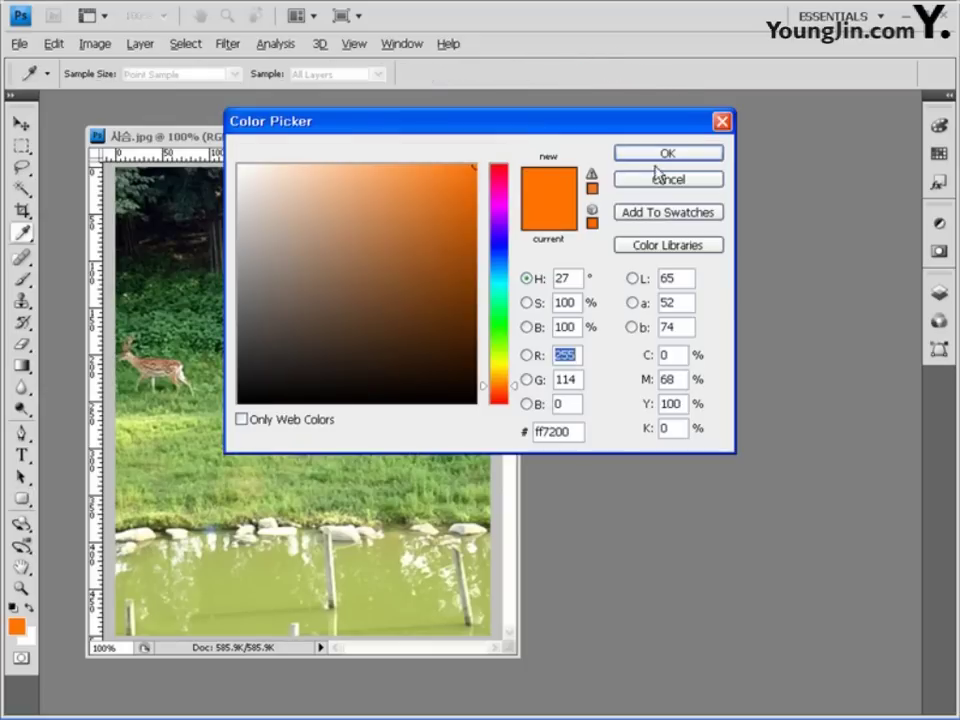
text(000000)
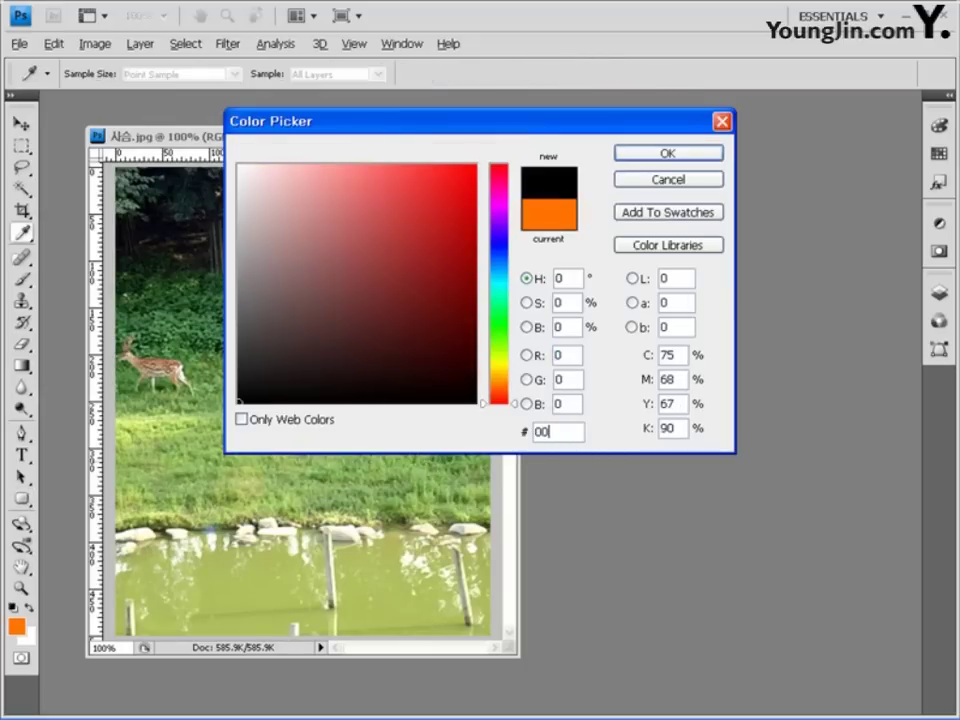
click(679, 157)
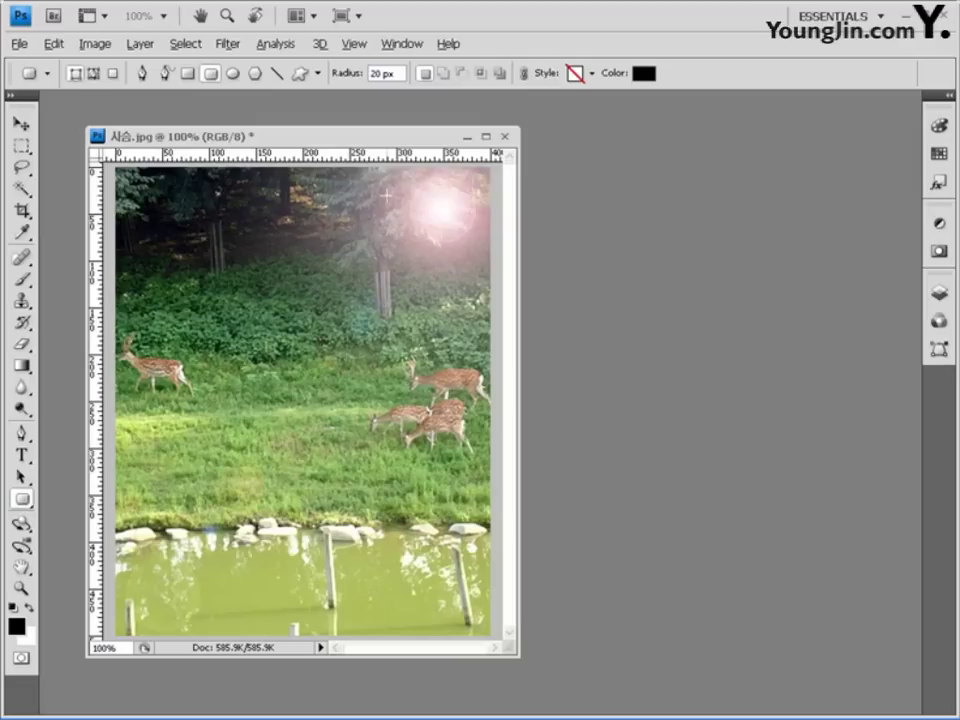
click(355, 44)
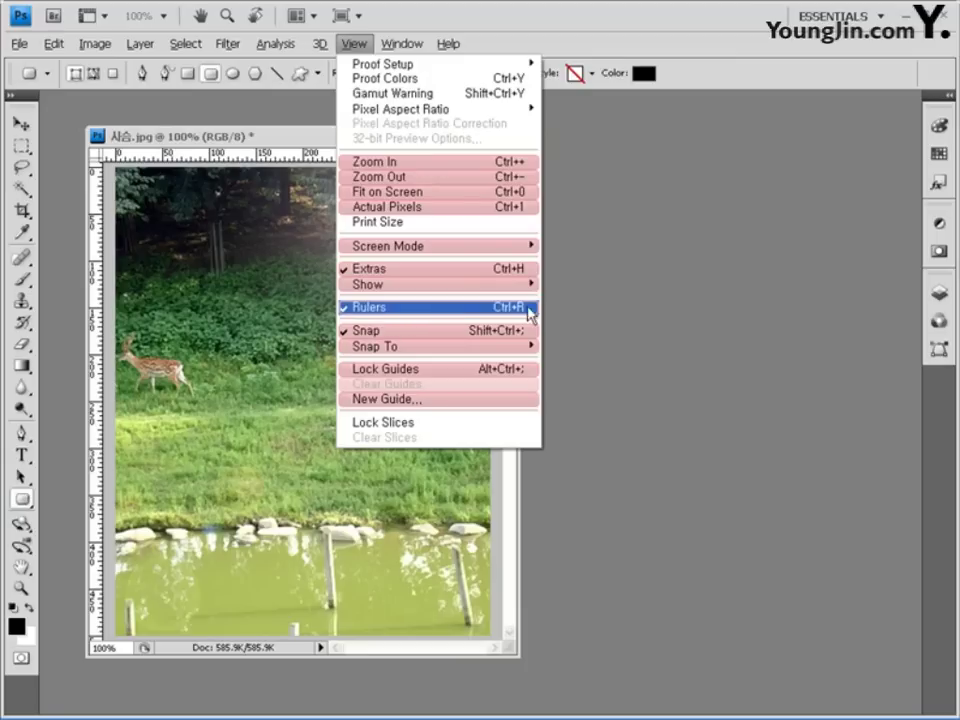
click(664, 335)
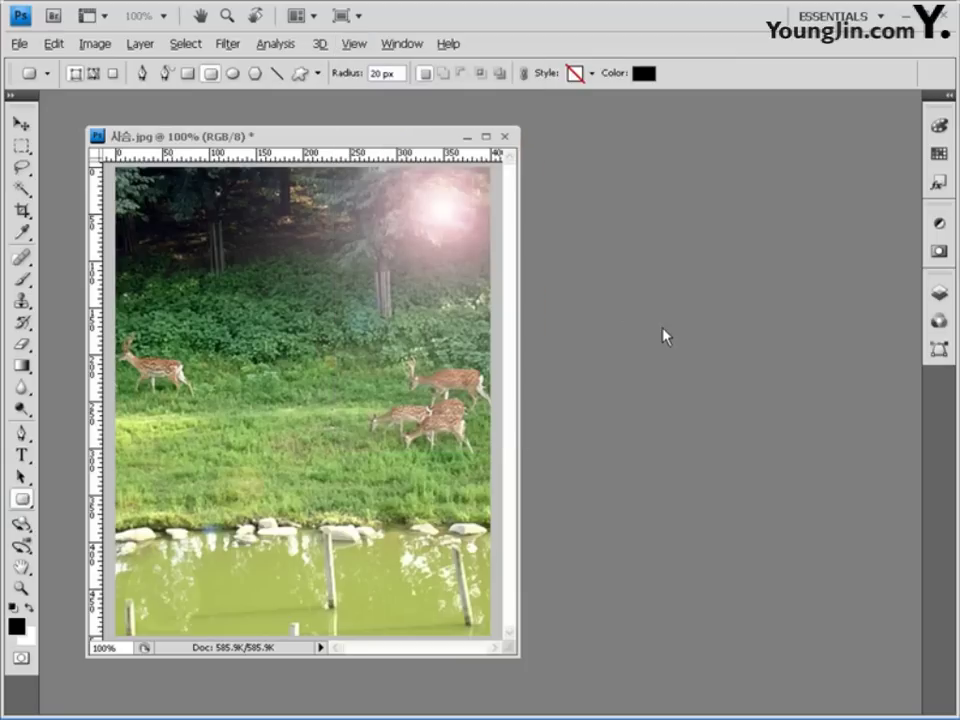
key(ctrl+r)
key(ctrl+r)
right_click(382, 160)
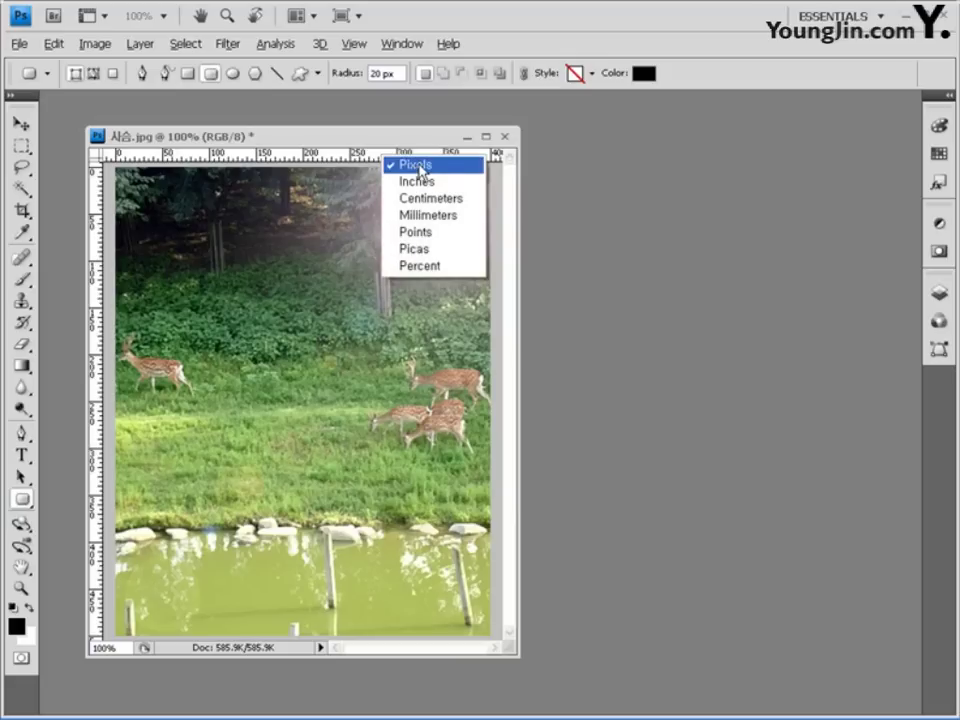
click(418, 146)
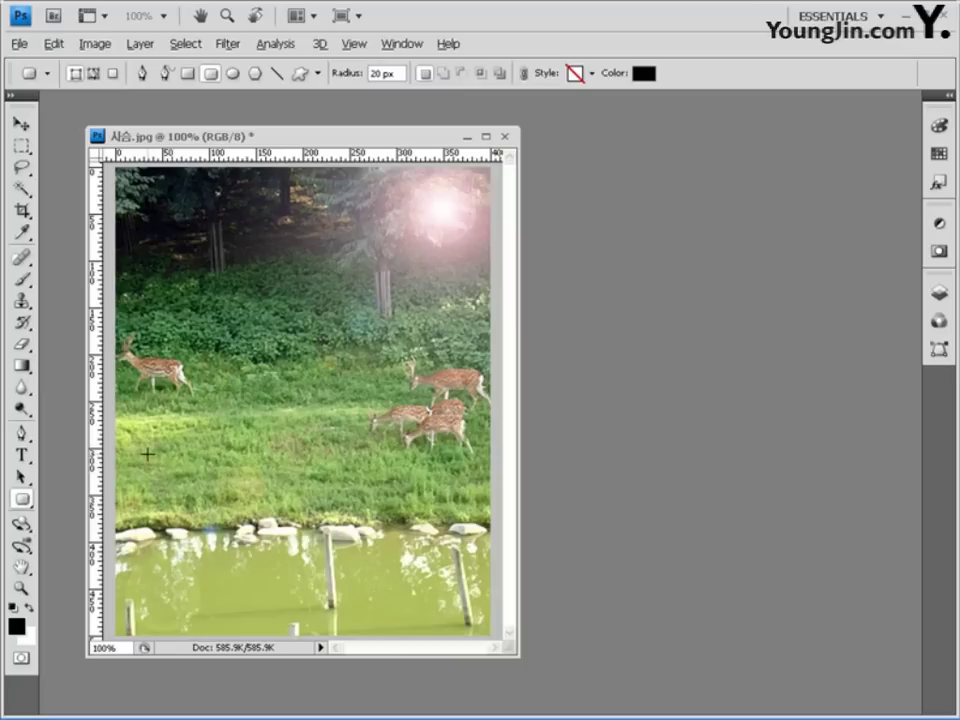
- Draw a rounded bar about 38 px high across the grass below the deer, past the canvas's right edge, and set its opacity to 60%
drag(148, 454, 531, 498)
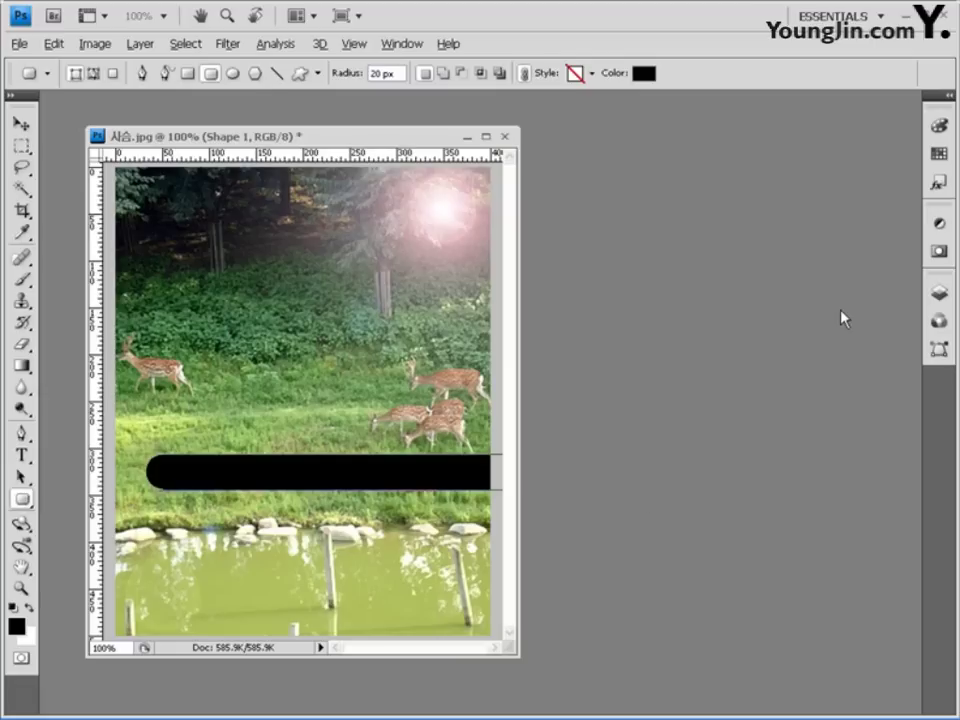
click(939, 292)
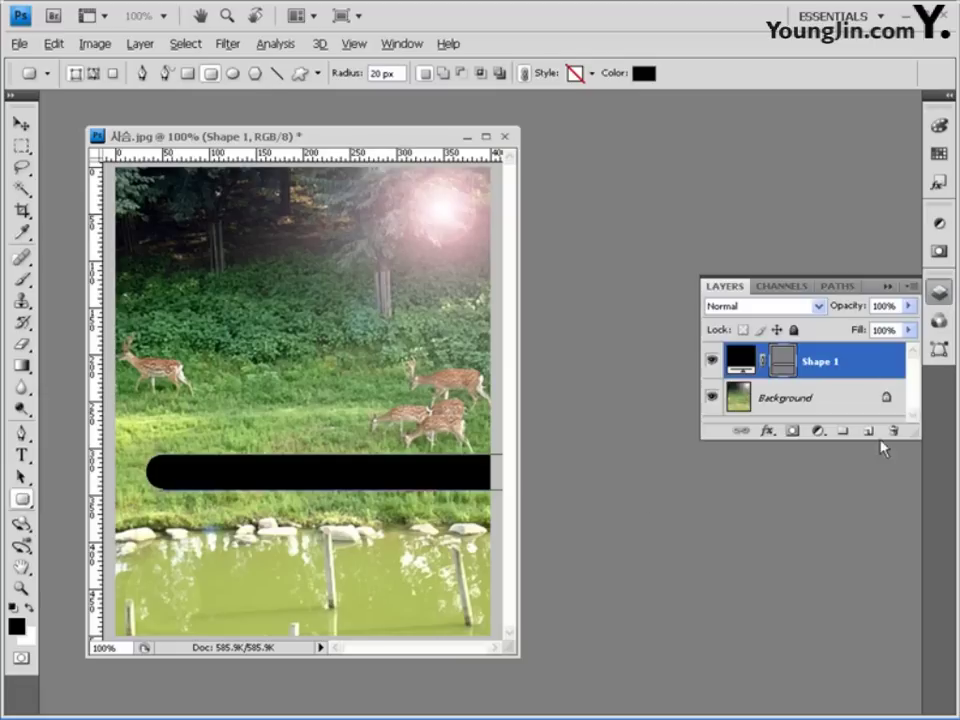
click(886, 305)
text(60)
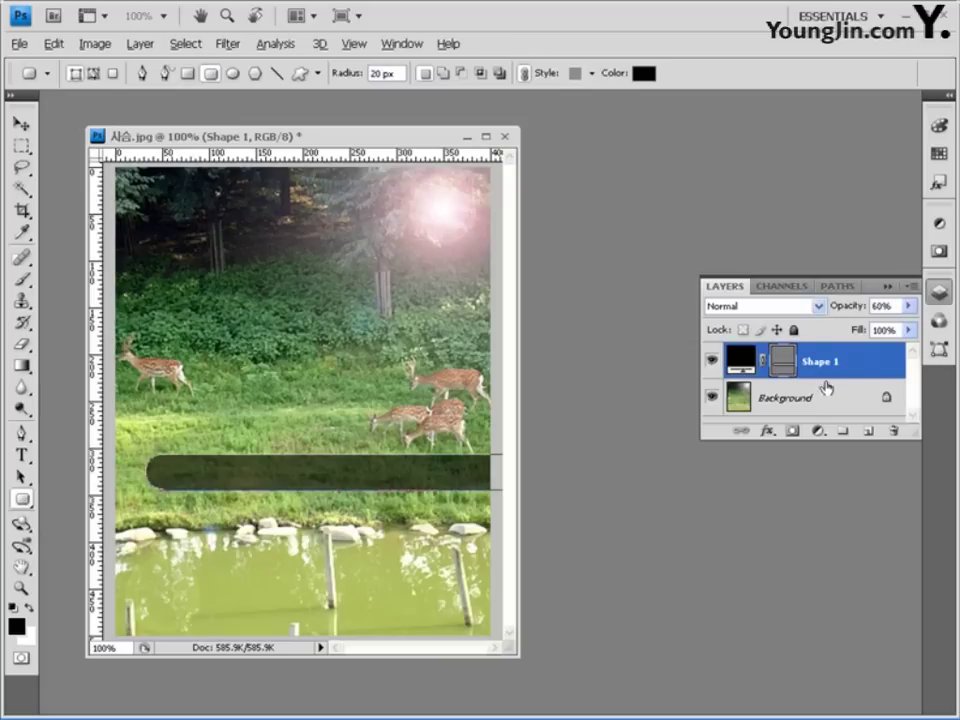
- Add an Outer Glow effect to the bar's shape layer and open its glow colour for editing
click(767, 431)
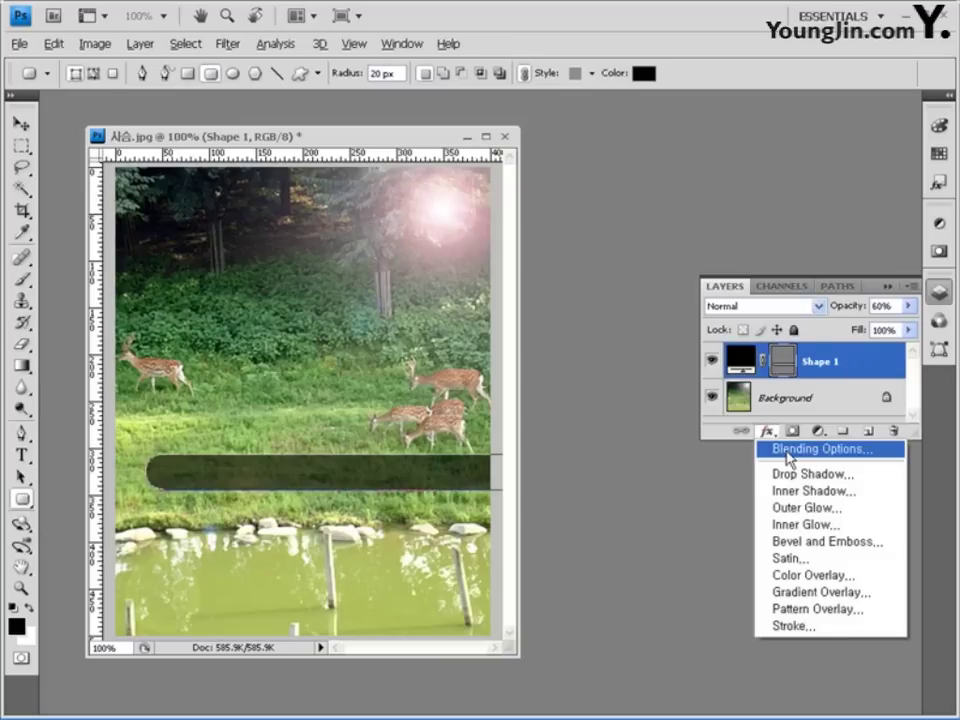
click(822, 508)
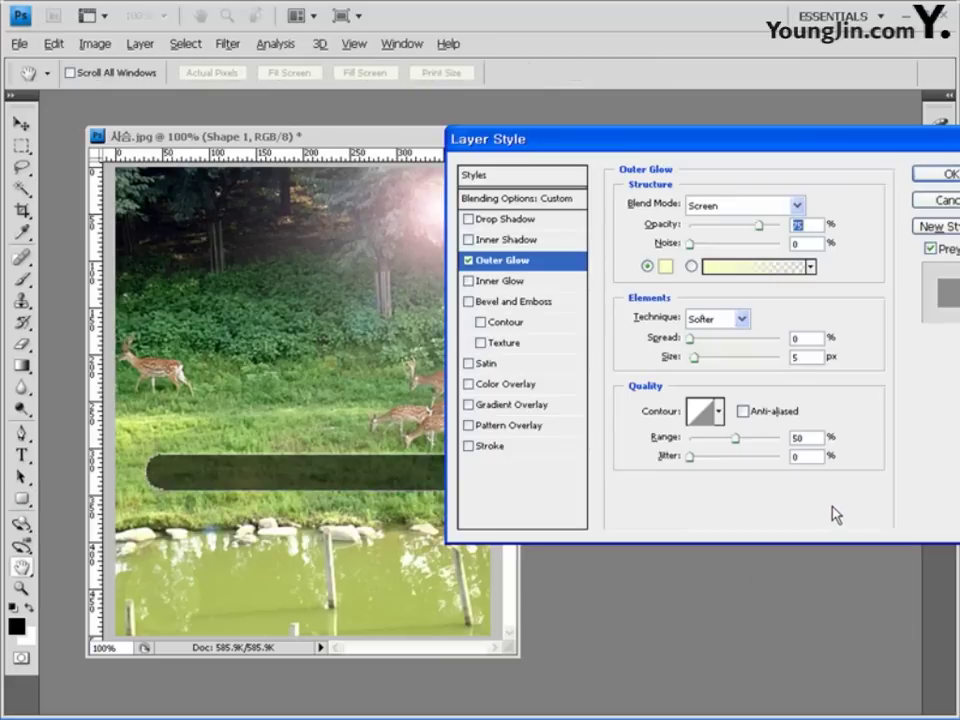
click(667, 268)
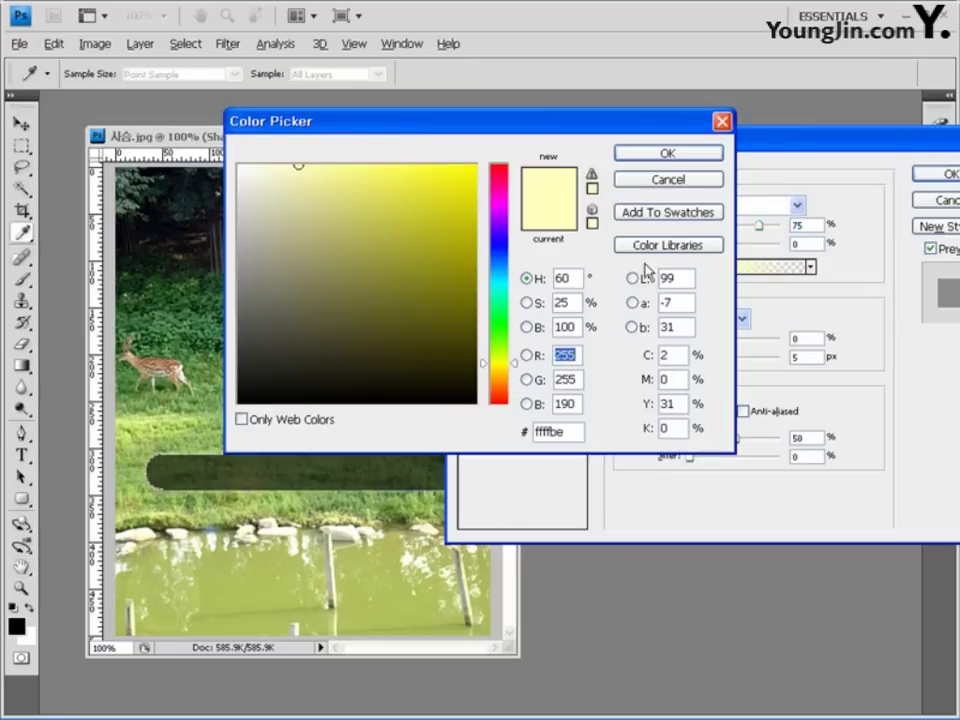
- Set the dark rounded bar's outer glow to white (ffffff) with a size of 10 px and apply it
drag(531, 122, 692, 99)
drag(460, 141, 401, 143)
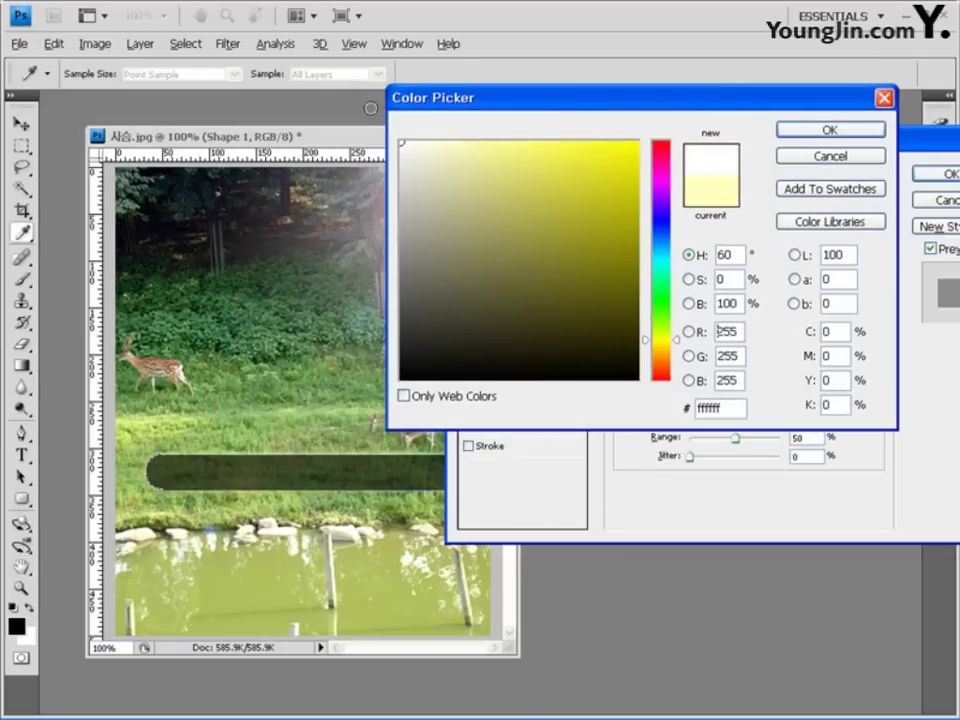
click(845, 139)
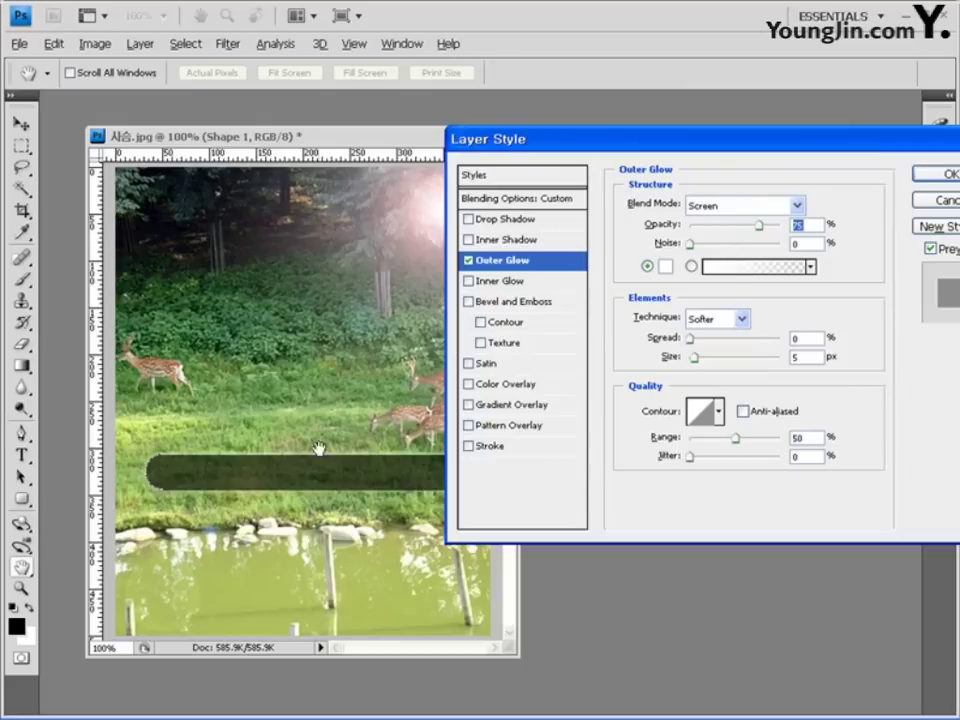
click(797, 357)
text(10)
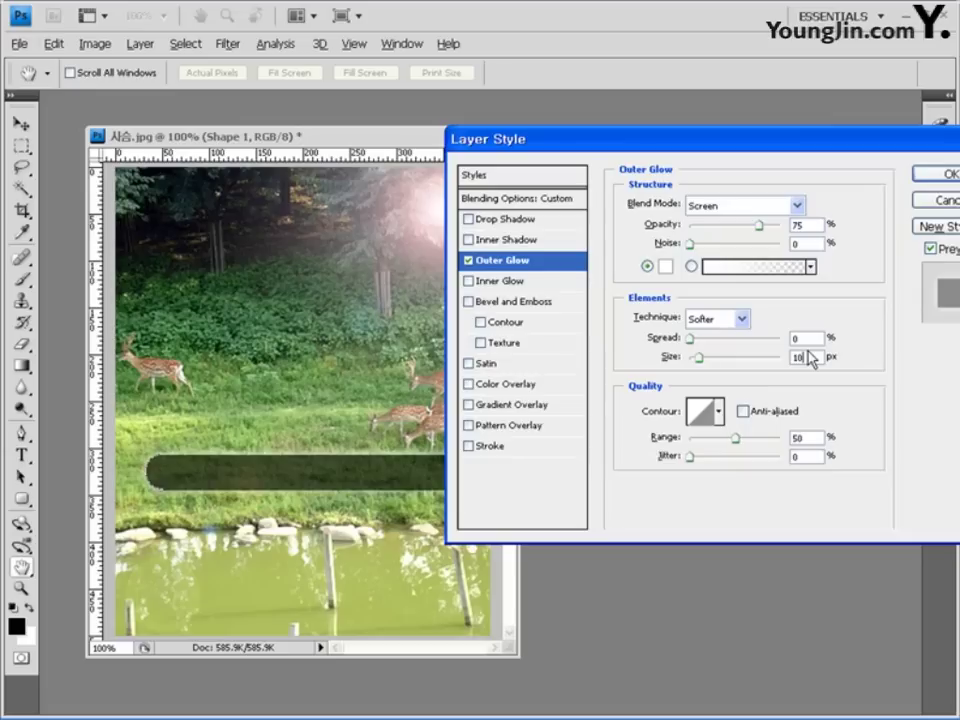
click(936, 176)
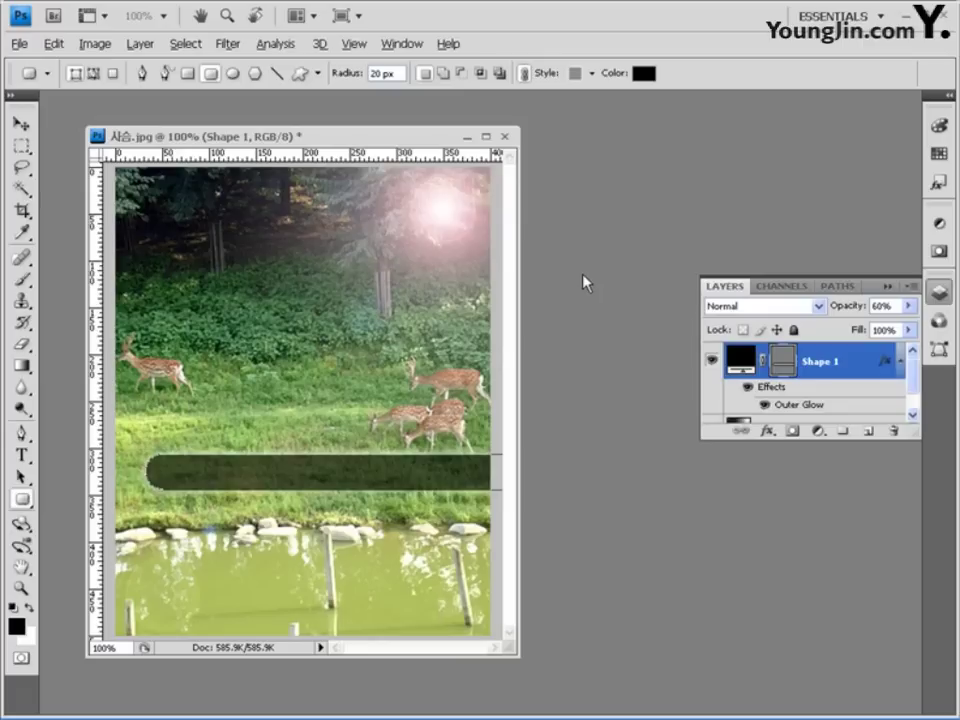
- Activate the Custom Shape tool and append the All shape library to the current shapes
right_click(21, 498)
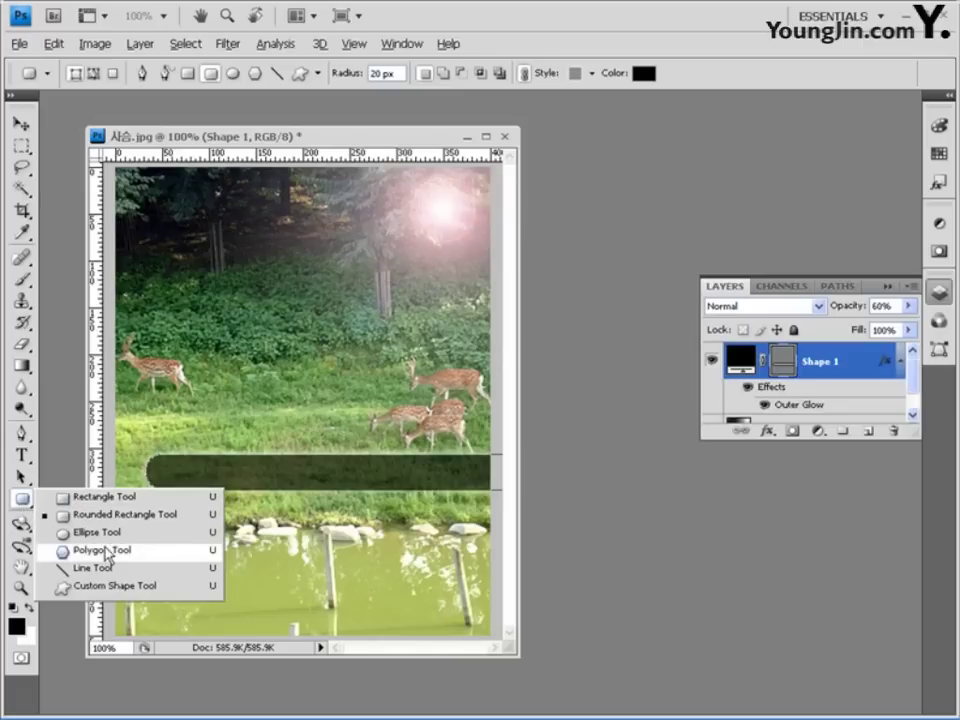
click(118, 586)
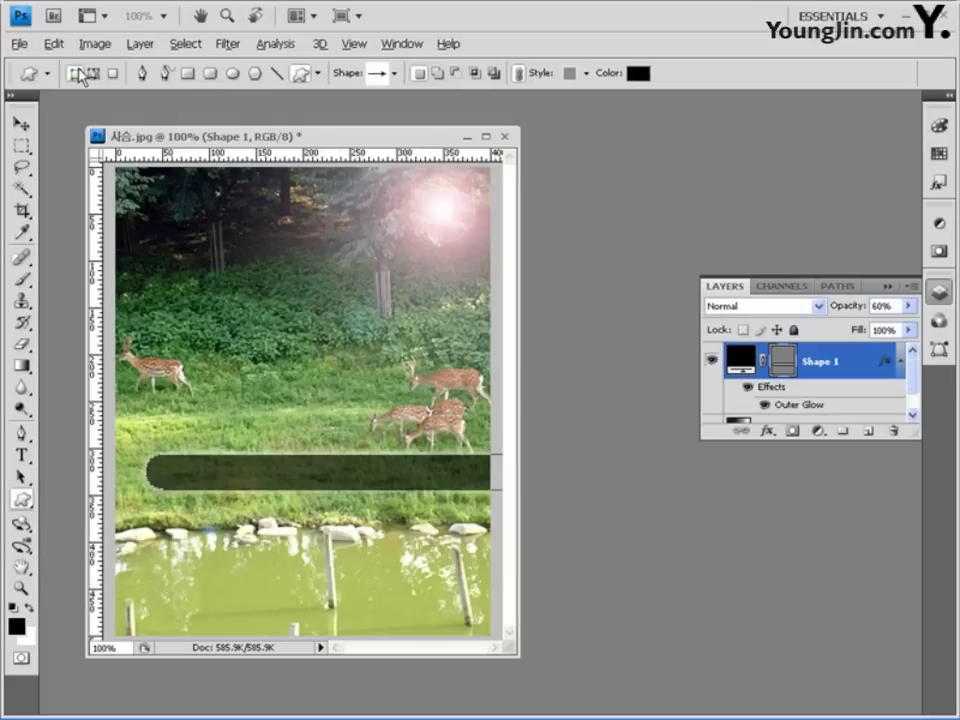
click(395, 73)
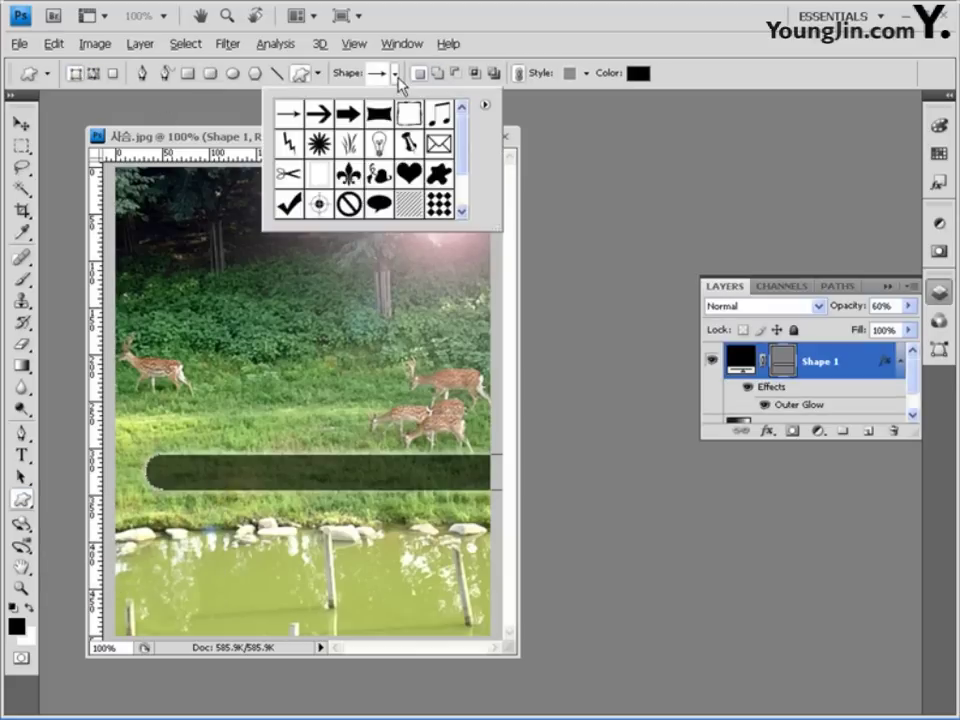
mouse_move(463, 150)
mouse_down()
mouse_move(463, 212)
mouse_move(464, 143)
mouse_up()
click(486, 106)
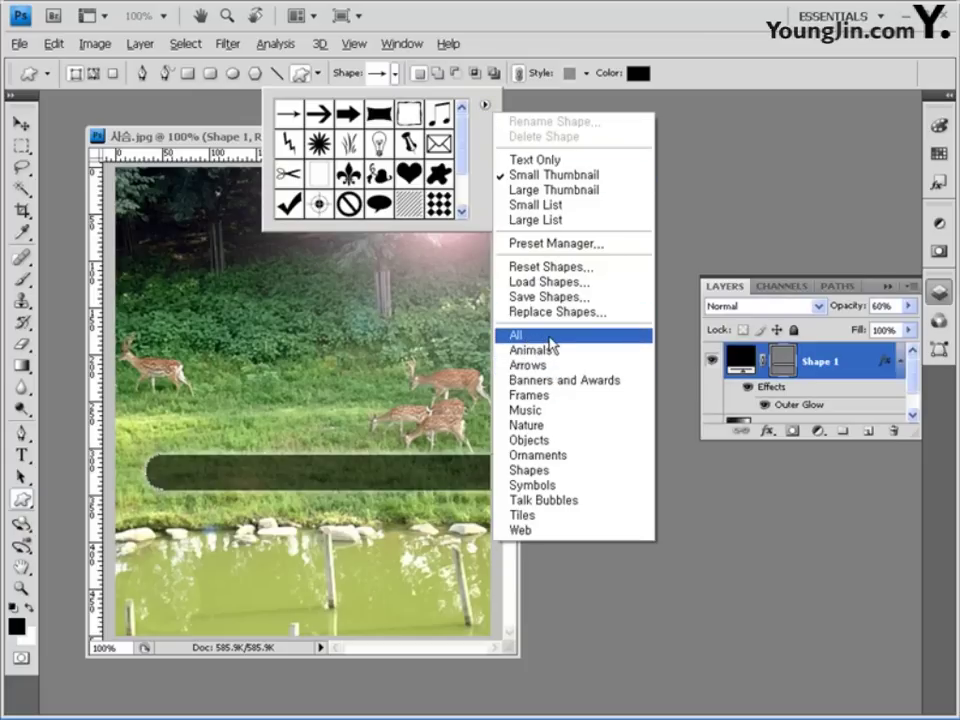
click(547, 338)
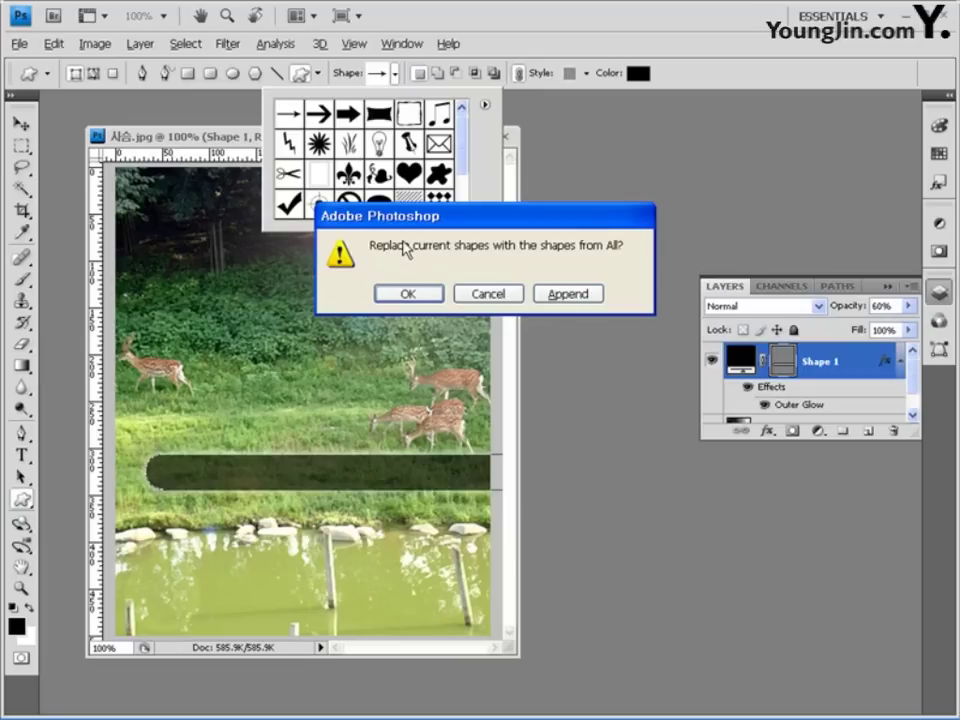
click(569, 296)
- Enlarge the custom shape list and choose the perched bird with the long tail
drag(464, 127, 466, 137)
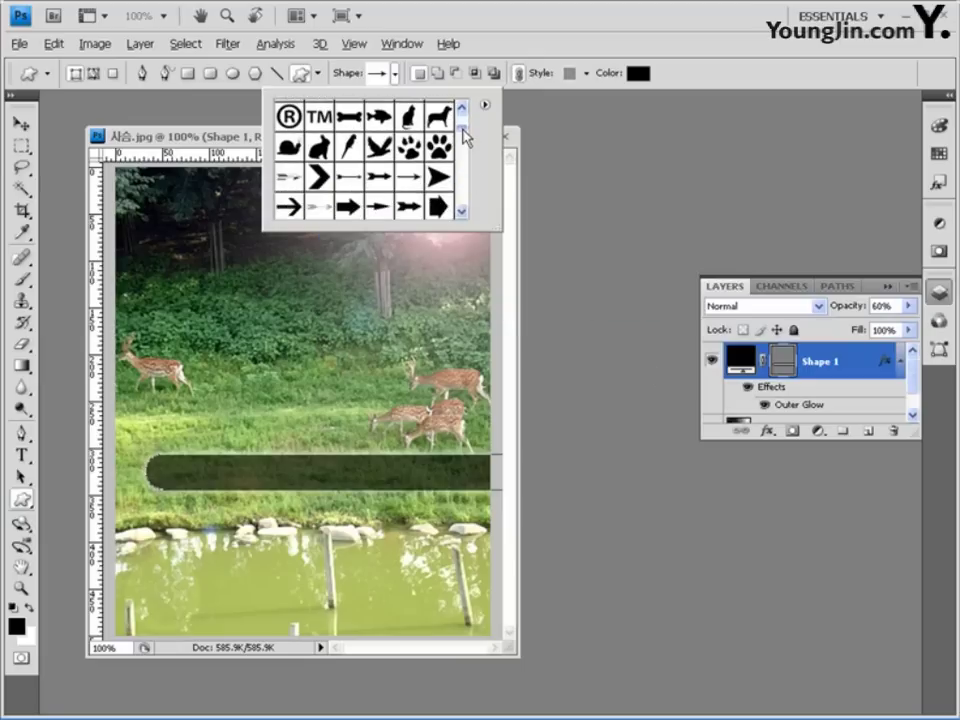
drag(496, 226, 635, 352)
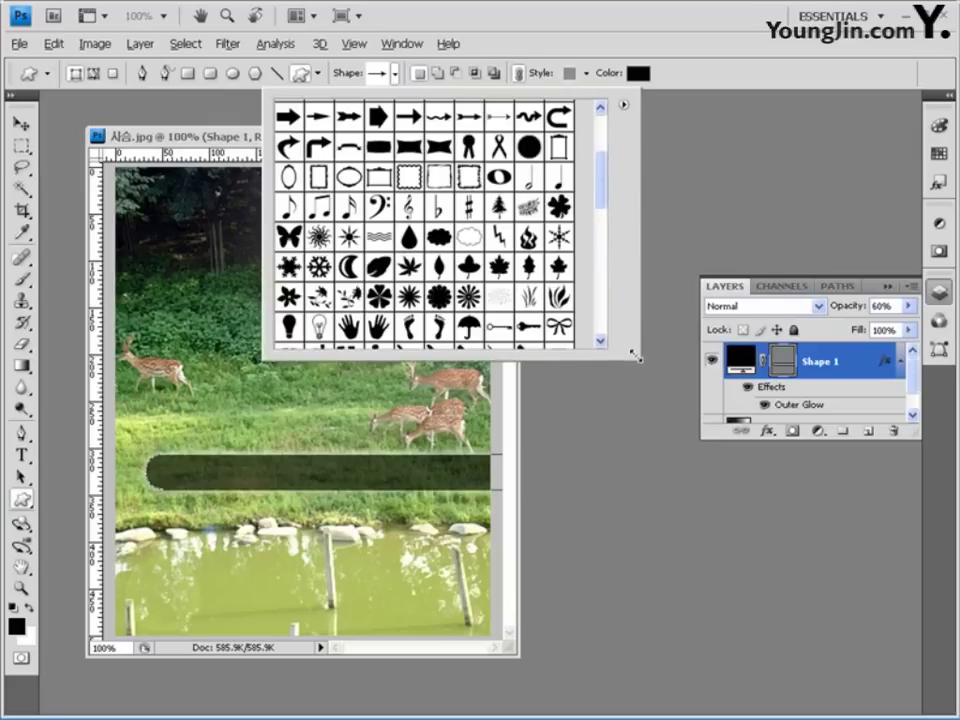
drag(602, 180, 606, 134)
click(529, 203)
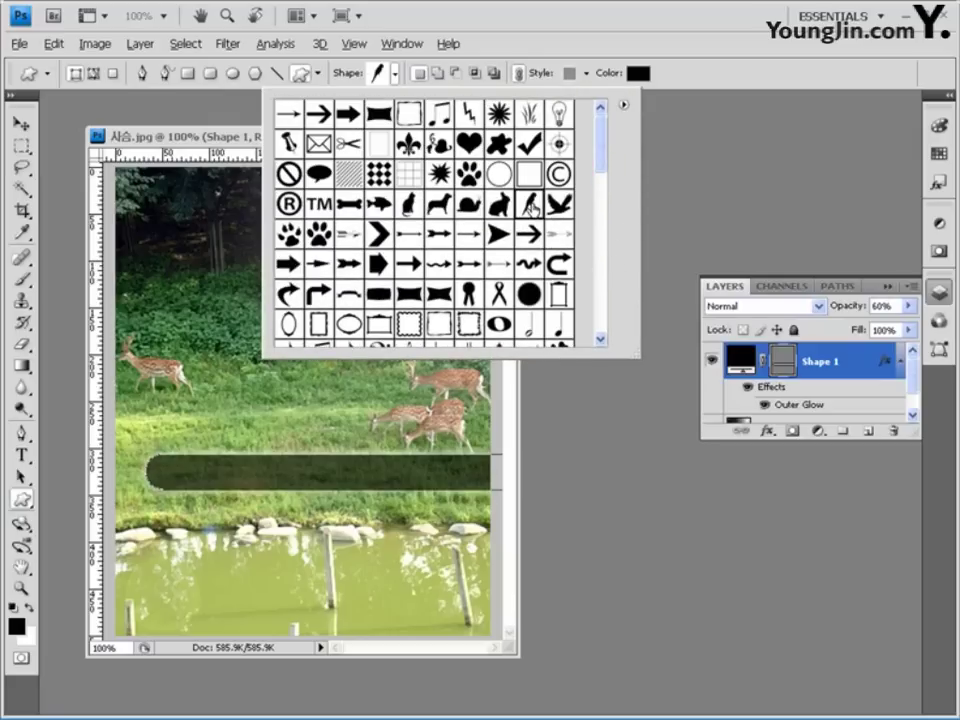
click(700, 158)
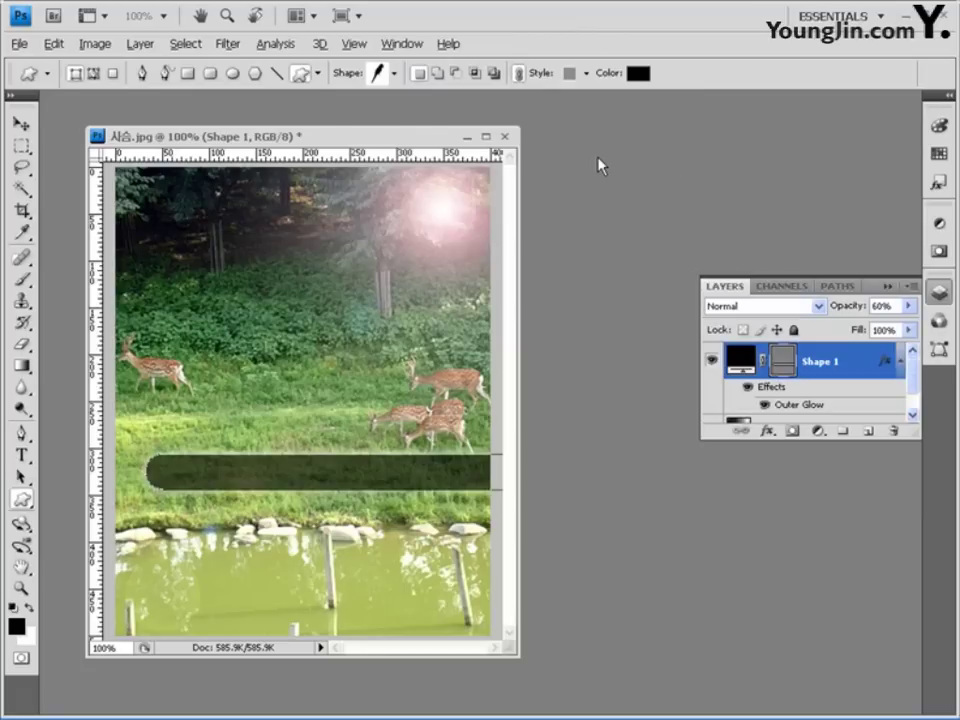
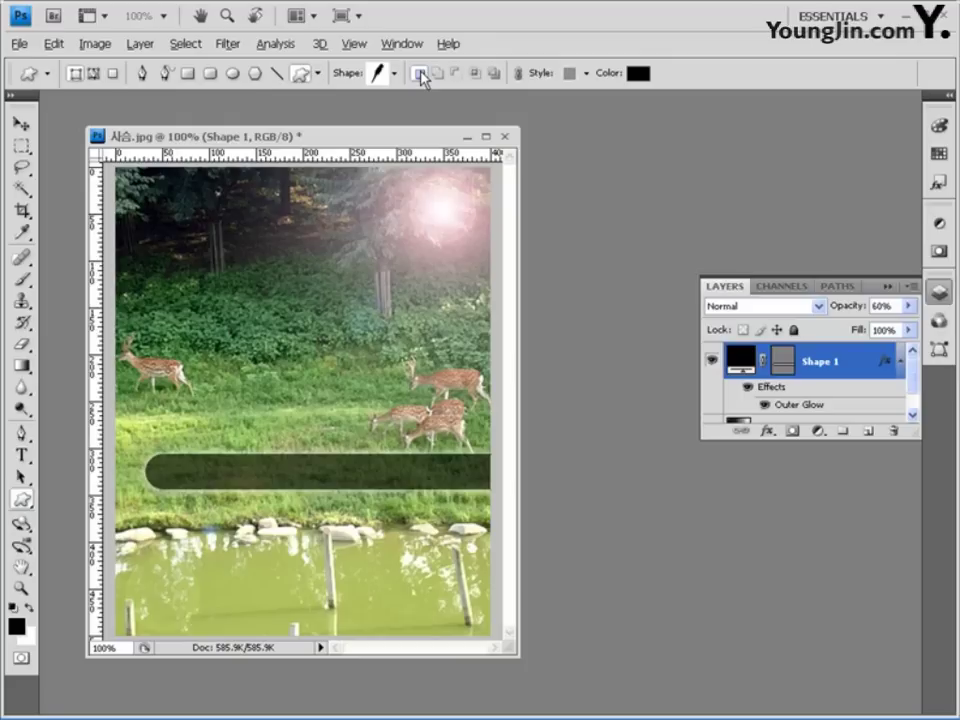
- Set the Custom Shape tool's style to none and its fill colour to fc7700
click(586, 73)
click(482, 112)
click(654, 21)
click(637, 73)
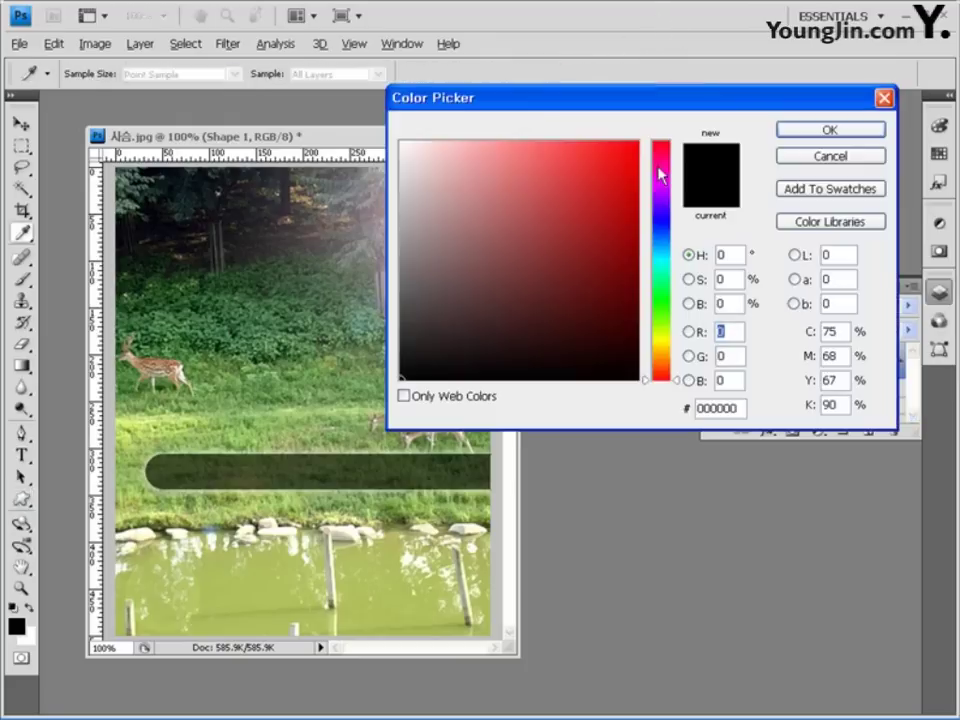
double_click(728, 408)
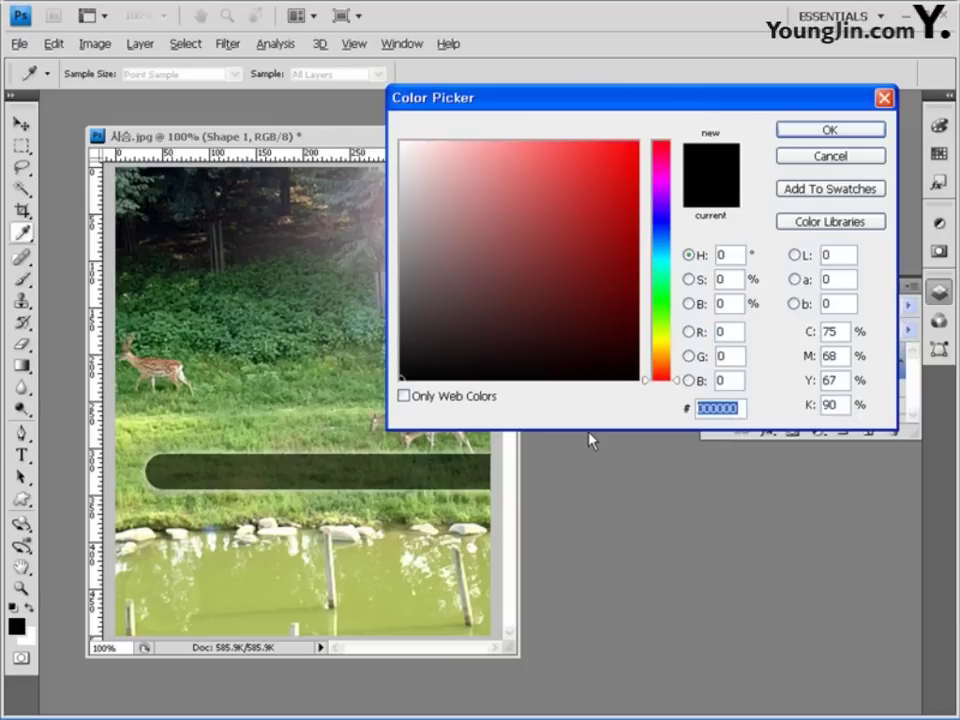
text(fc7700)
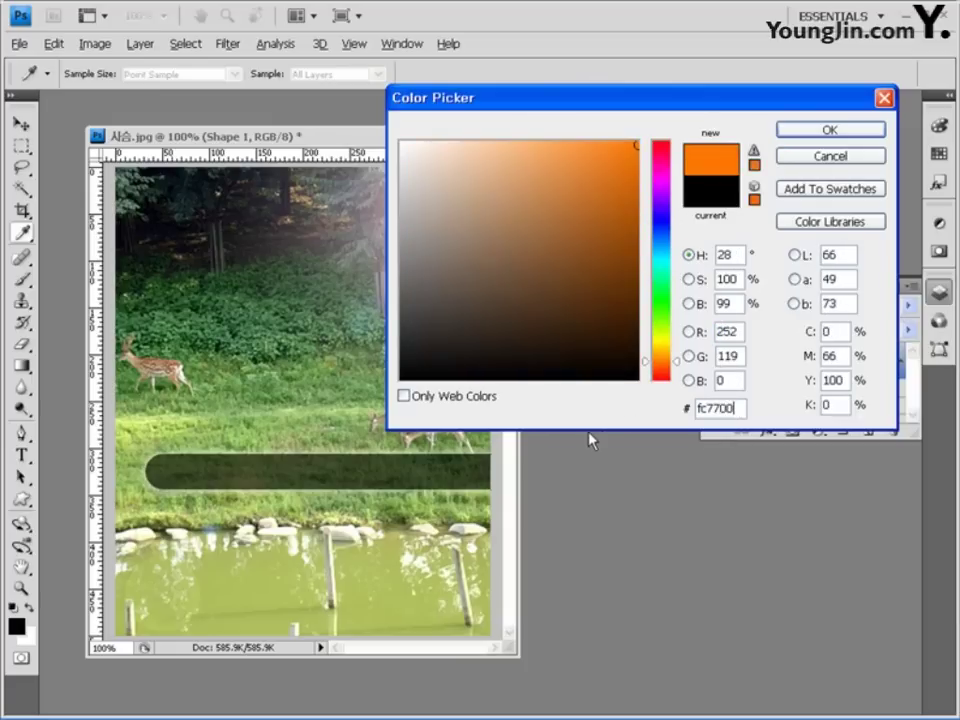
key(Return)
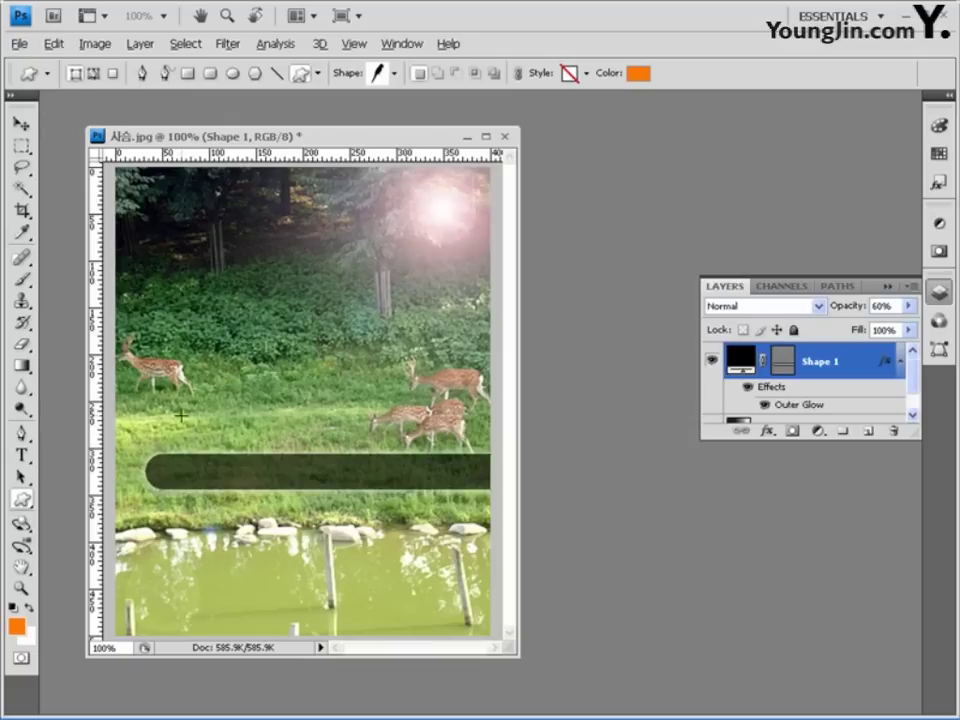
- Place the orange bird shape near the rounded end of the dark bar, undoing and redrawing it once
mouse_move(172, 405)
mouse_down()
mouse_move(238, 497)
mouse_move(225, 488)
mouse_up()
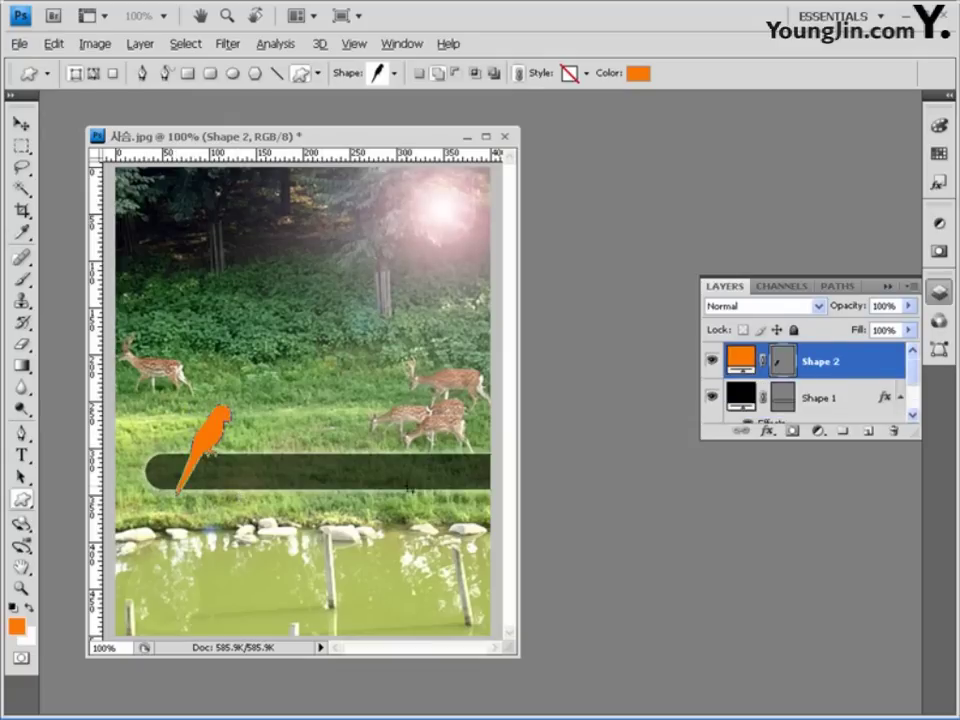
key(ctrl+z)
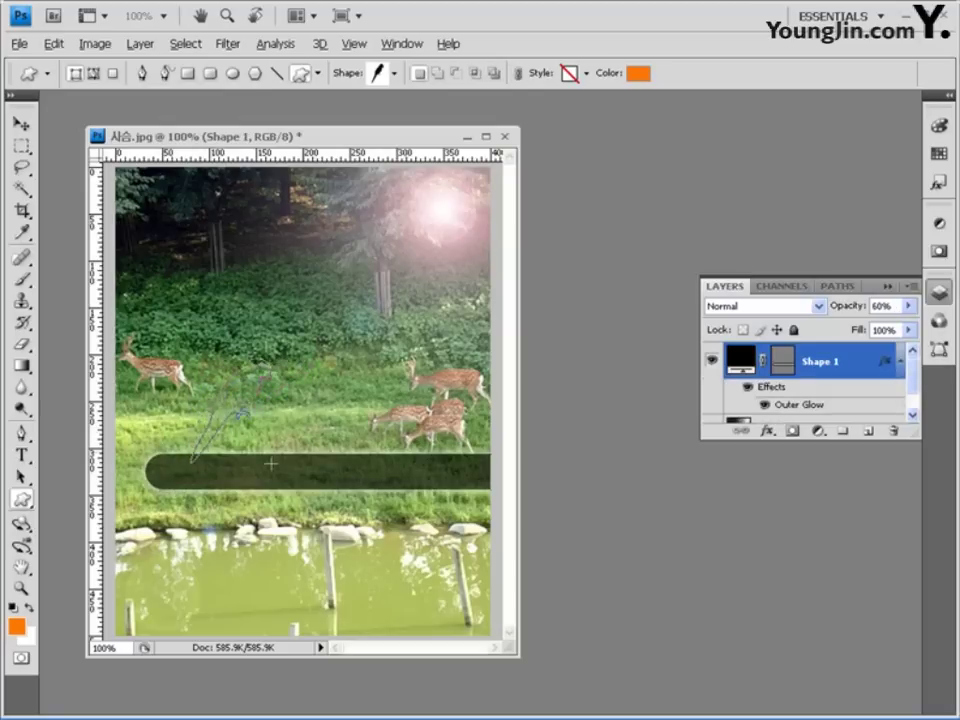
drag(190, 372, 249, 497)
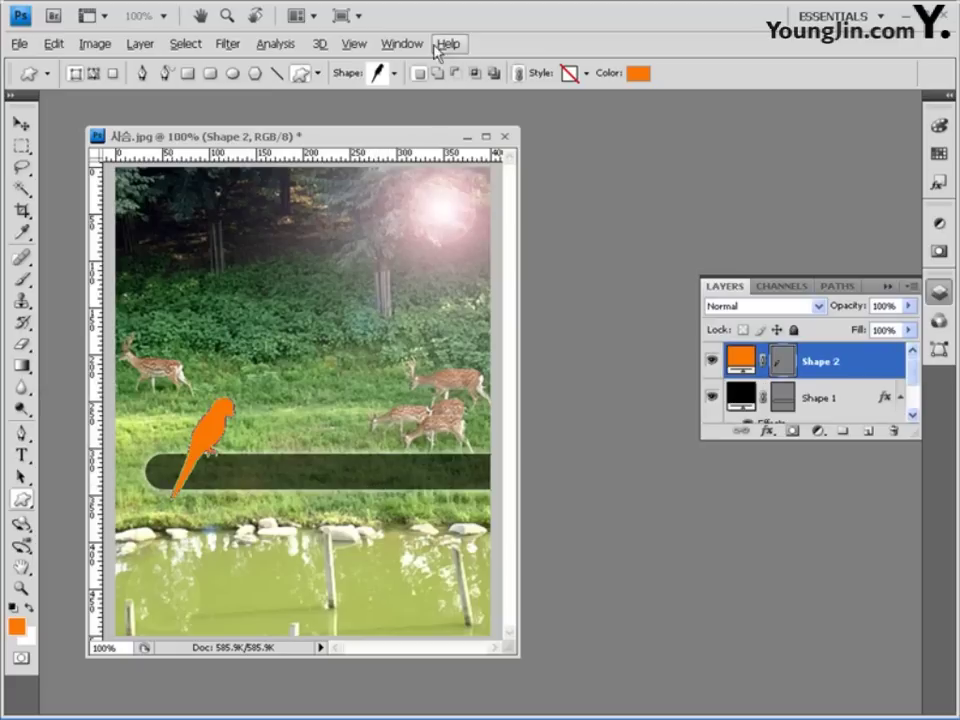
- Try out the filled many-pointed seal custom shape in the middle of the photo
click(395, 73)
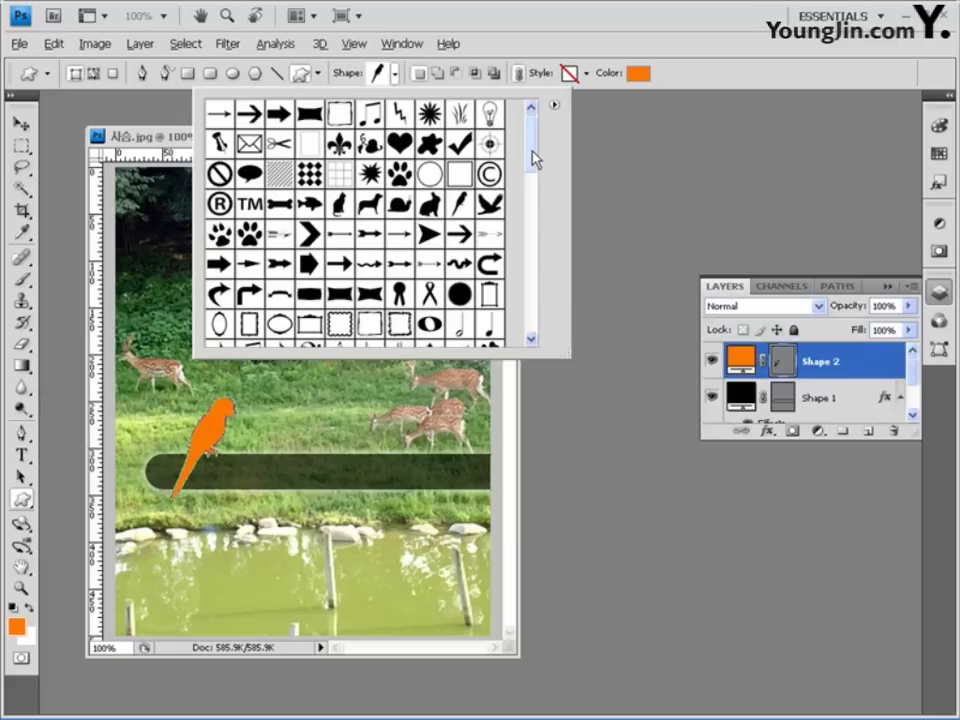
drag(534, 160, 533, 253)
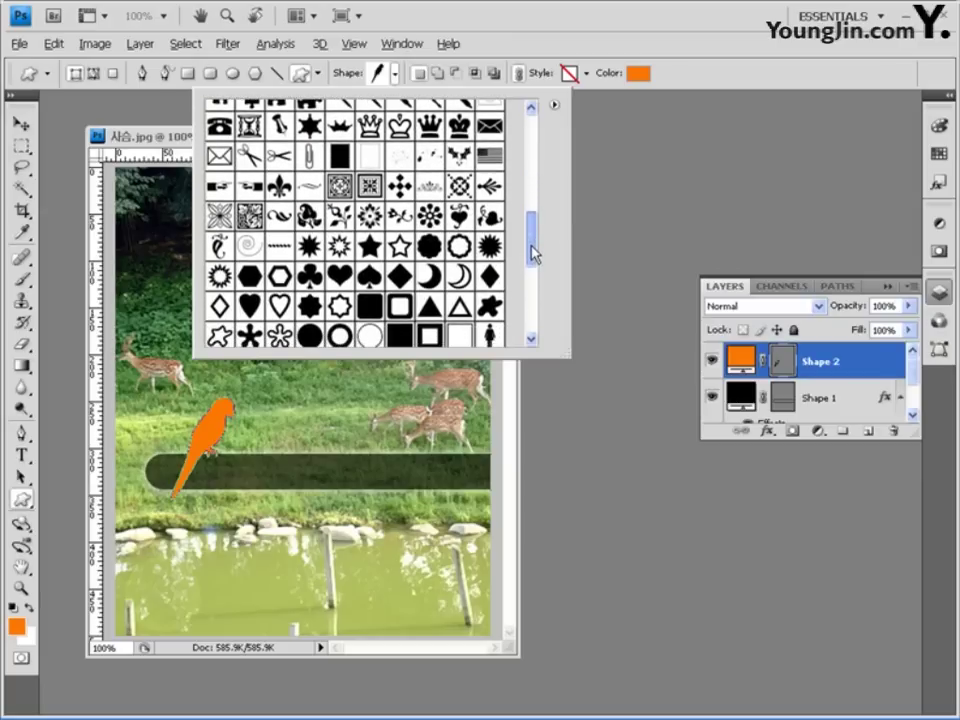
click(489, 247)
click(364, 28)
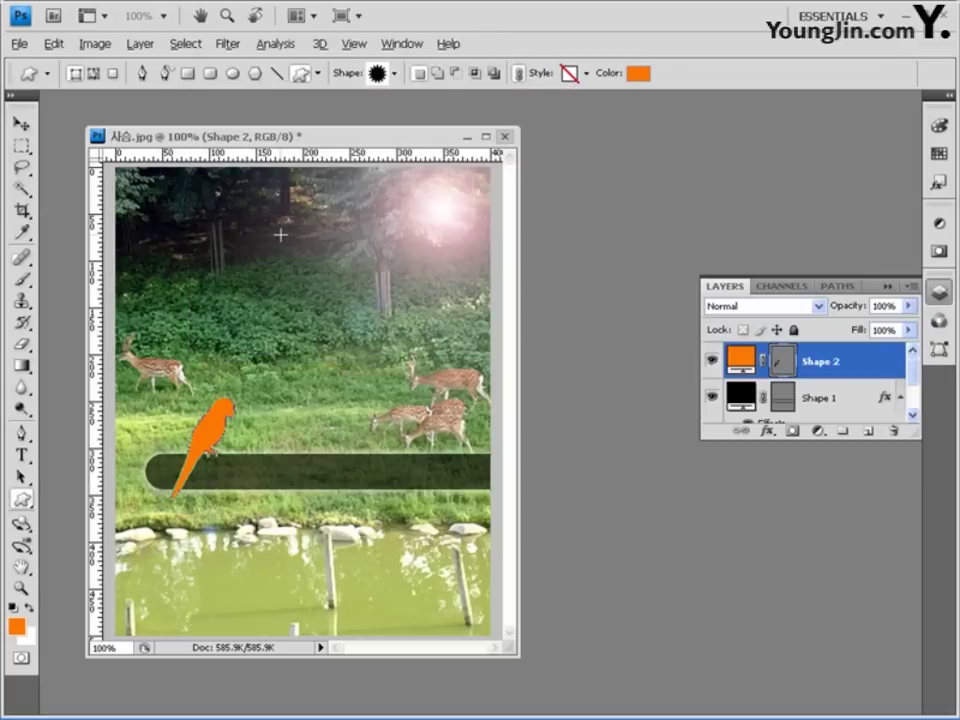
drag(276, 236, 360, 326)
key(ctrl+z)
drag(245, 263, 349, 302)
key(ctrl+z)
- Add a drop shadow with the default settings to the orange bird's layer
click(767, 431)
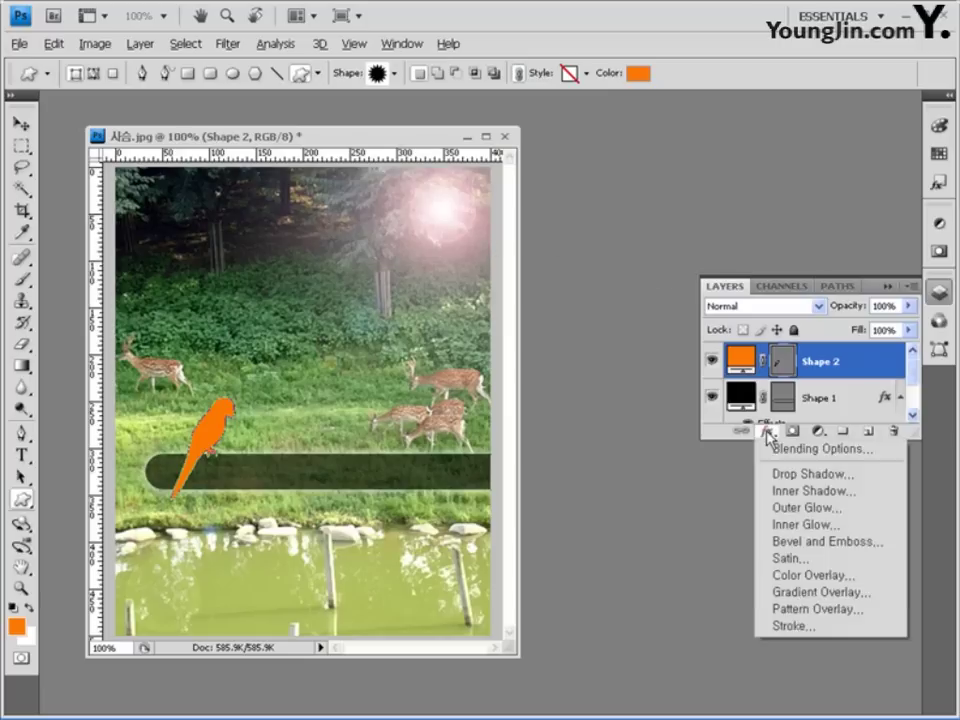
click(781, 476)
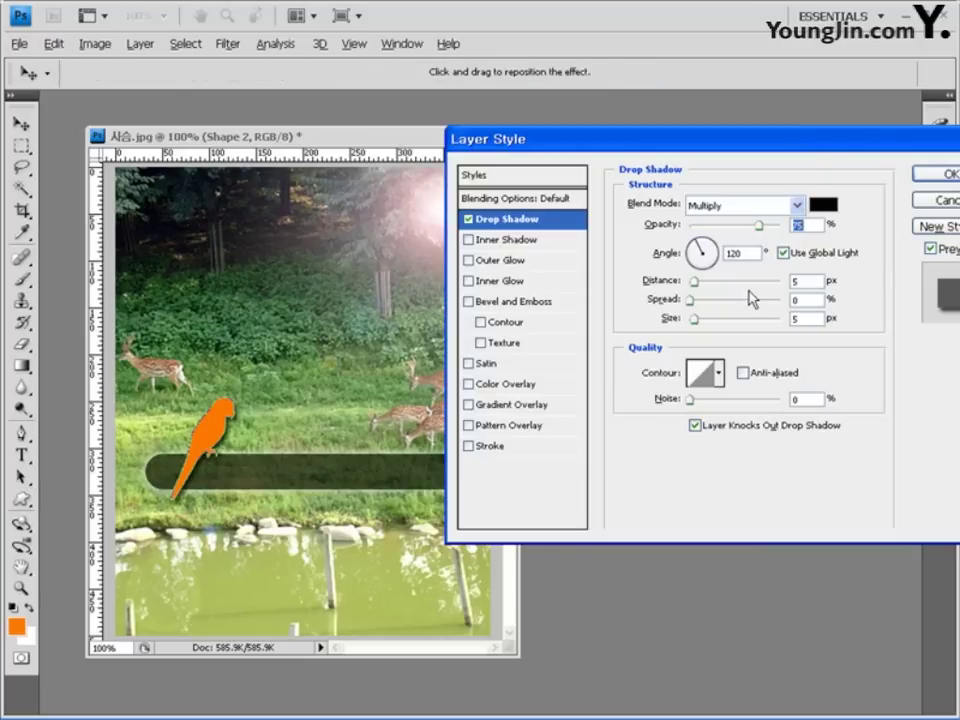
drag(817, 133, 707, 133)
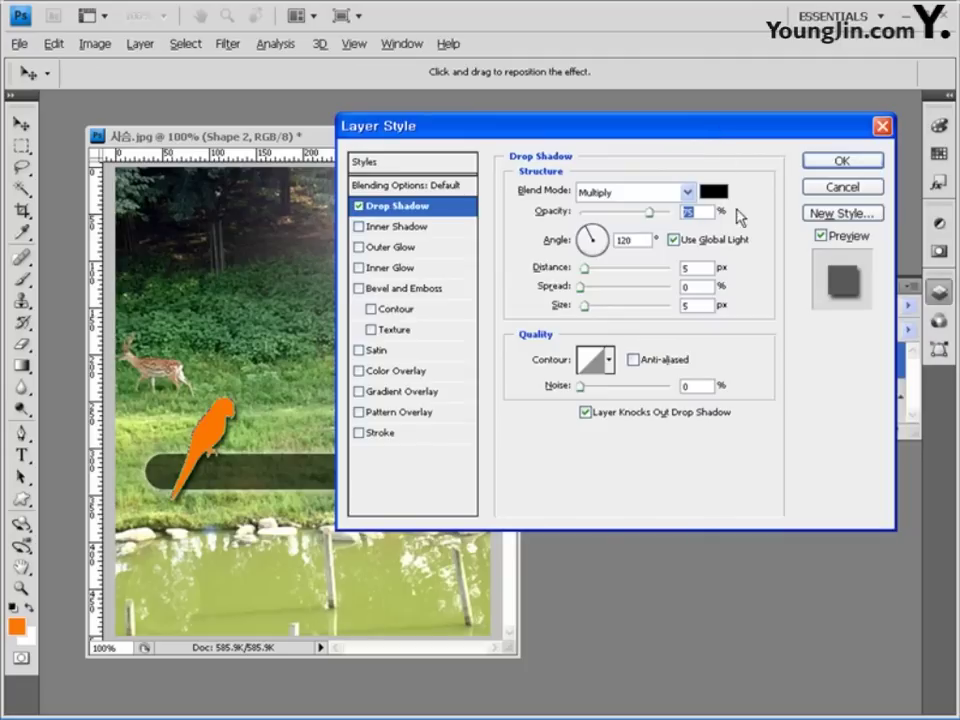
click(849, 163)
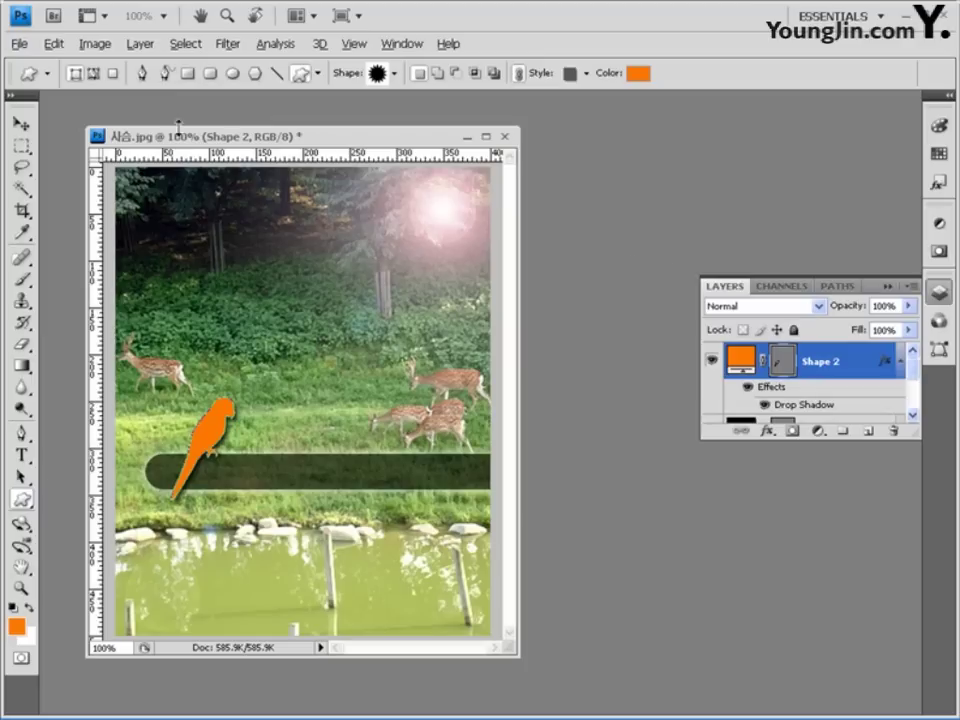
- Choose the filled oval talk bubble with a small tail as the custom shape
click(397, 74)
drag(531, 253, 534, 302)
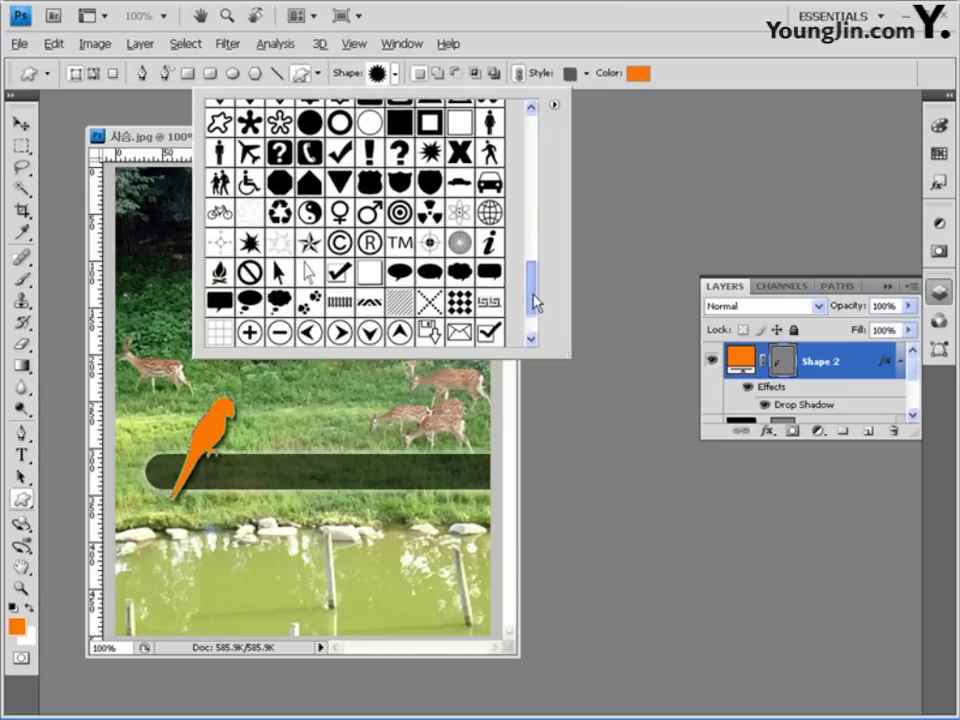
click(400, 272)
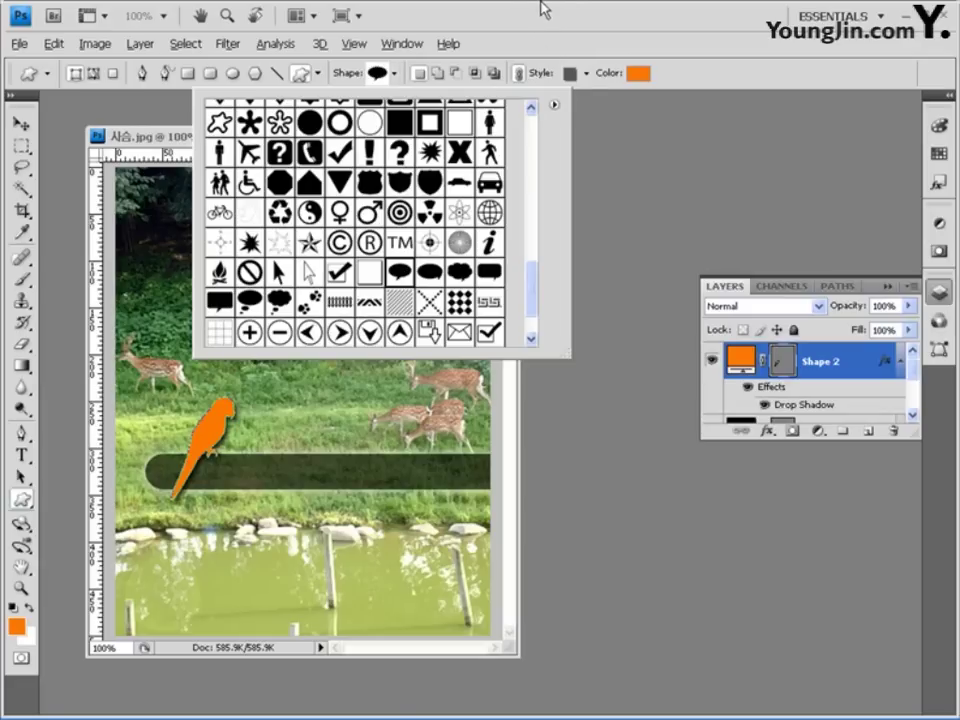
click(575, 12)
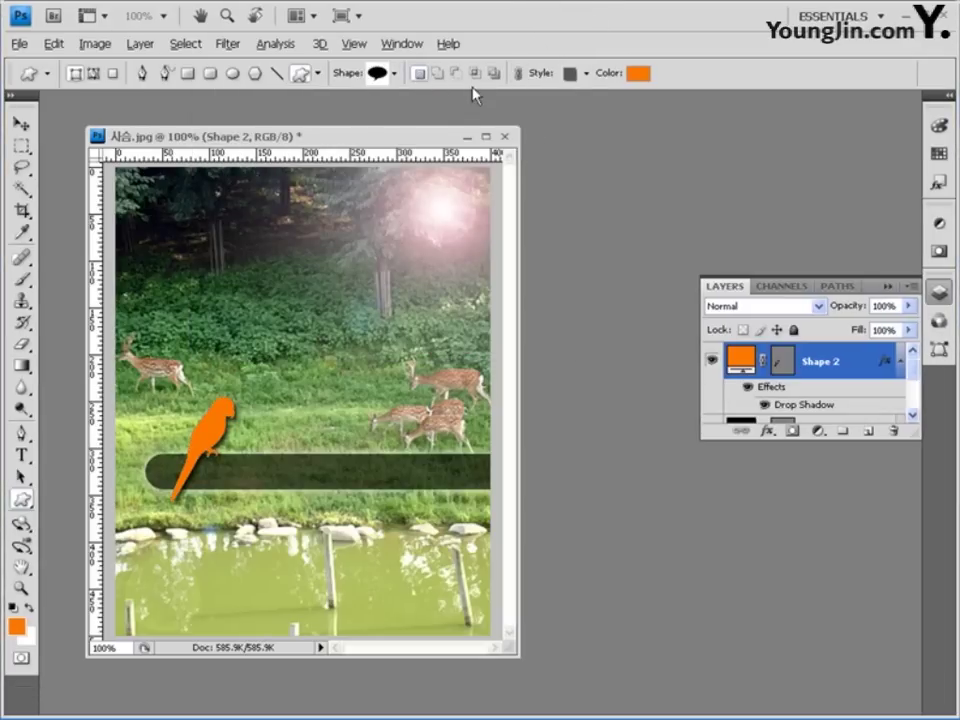
- Set the Custom Shape tool's style to none and its fill colour to white (ffffff)
click(585, 74)
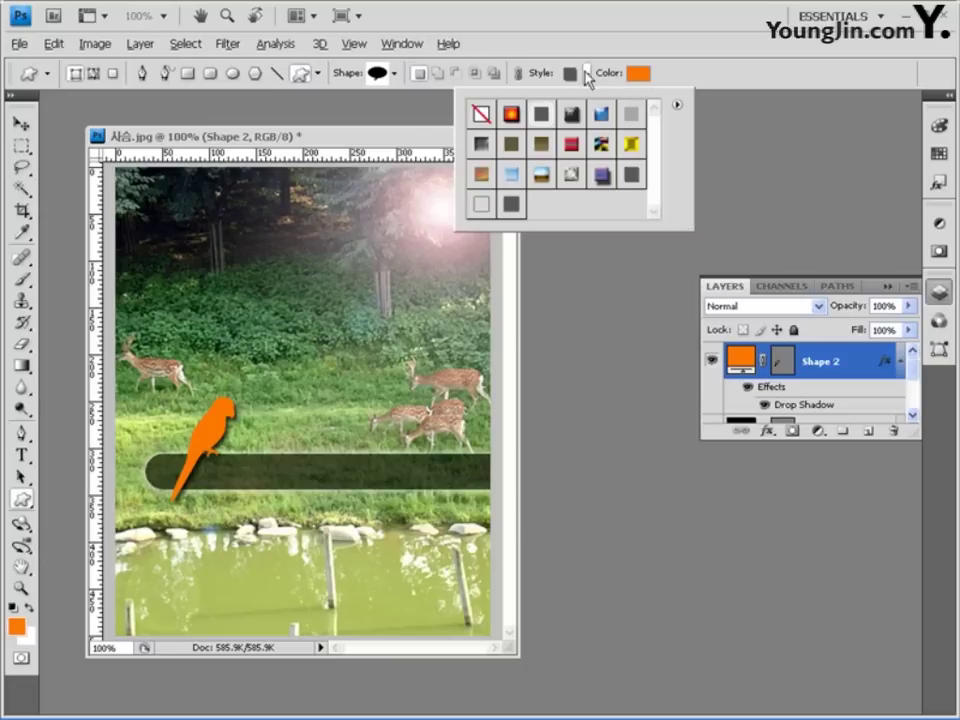
click(483, 117)
click(690, 39)
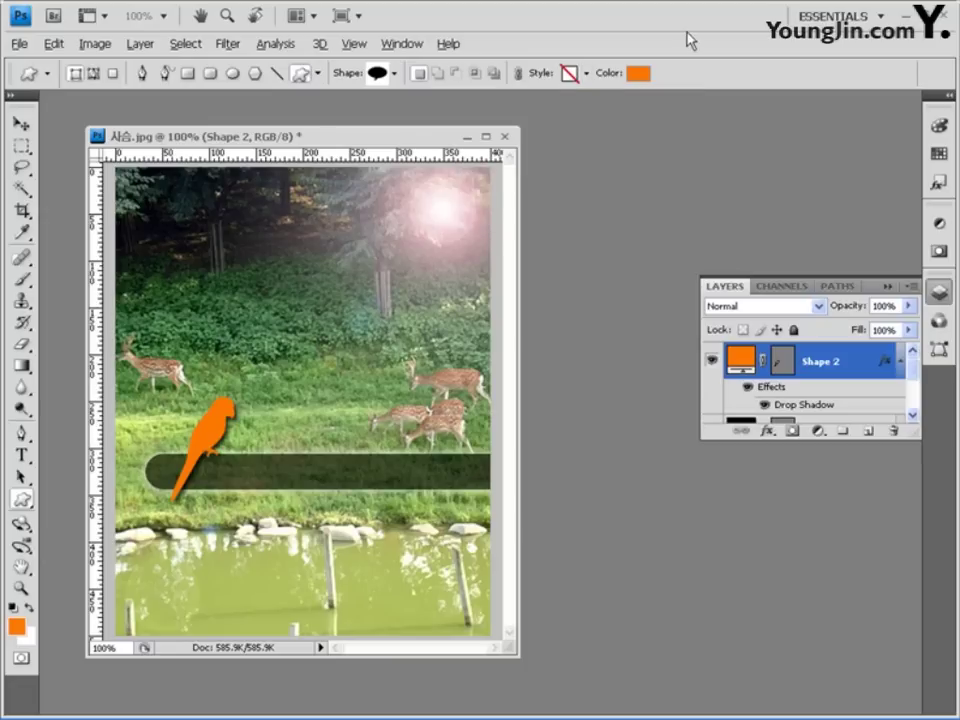
click(637, 74)
click(401, 142)
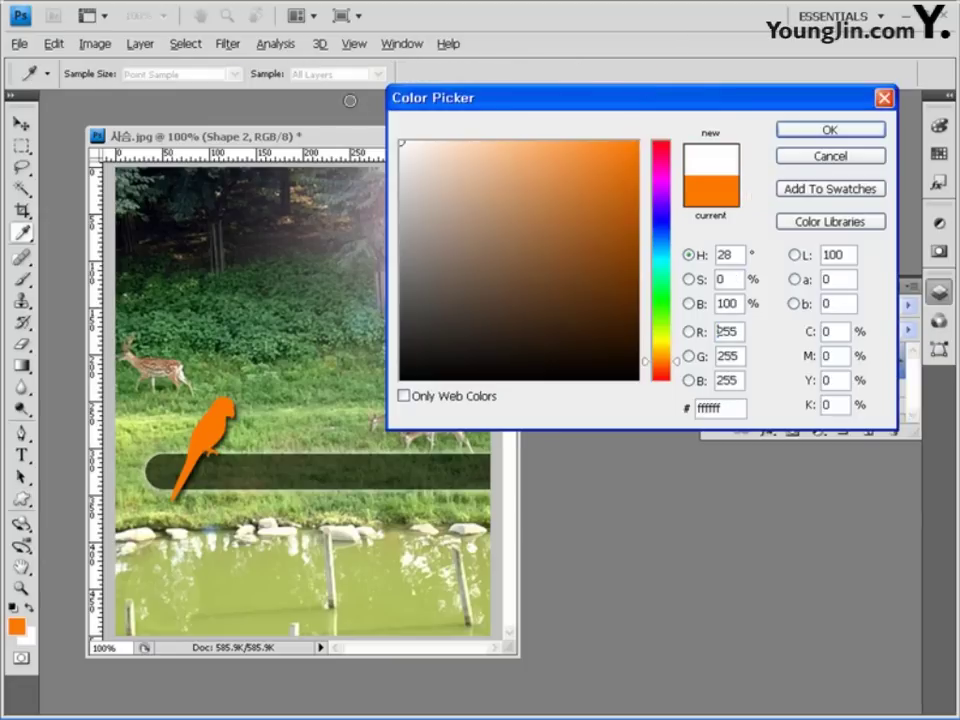
click(827, 131)
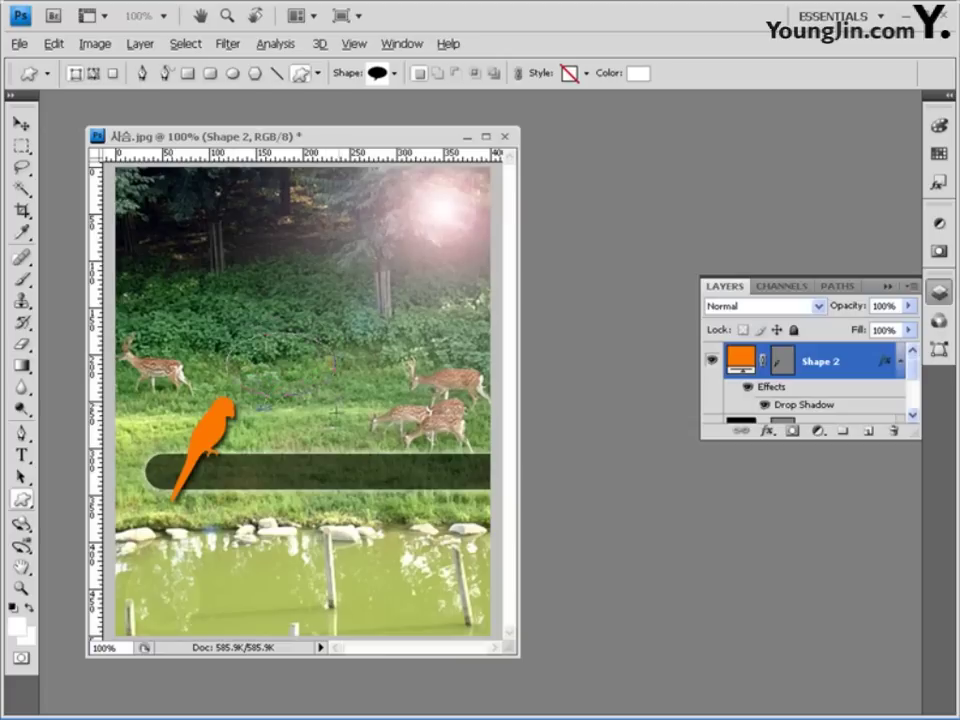
- Draw a white talk bubble about 180 px wide above the orange bird, with its tail beside the bird's head
drag(232, 334, 362, 415)
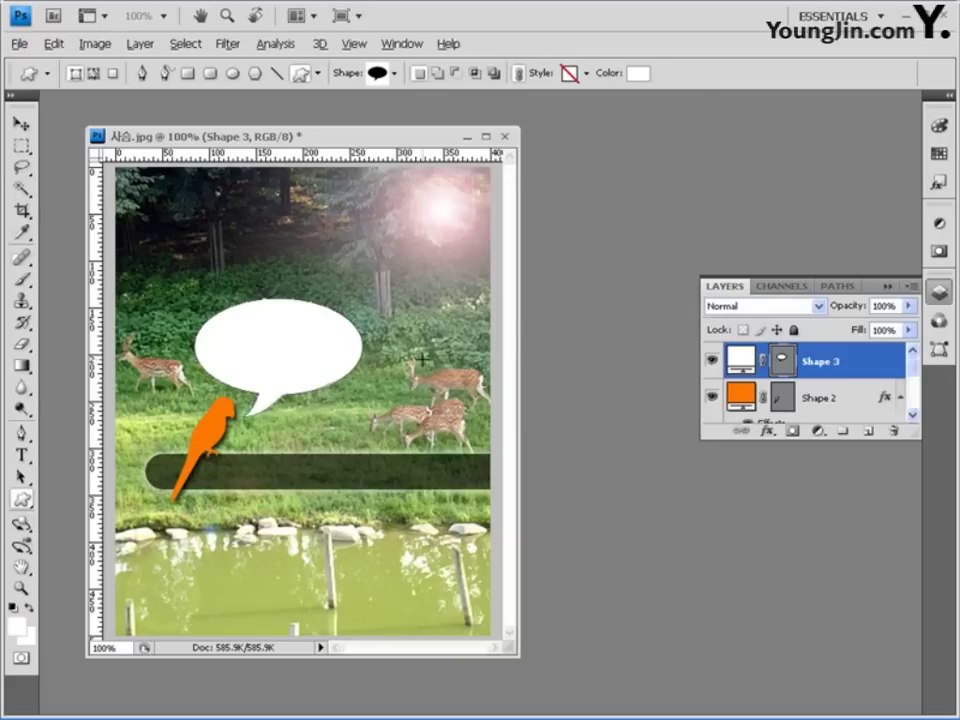
click(20, 122)
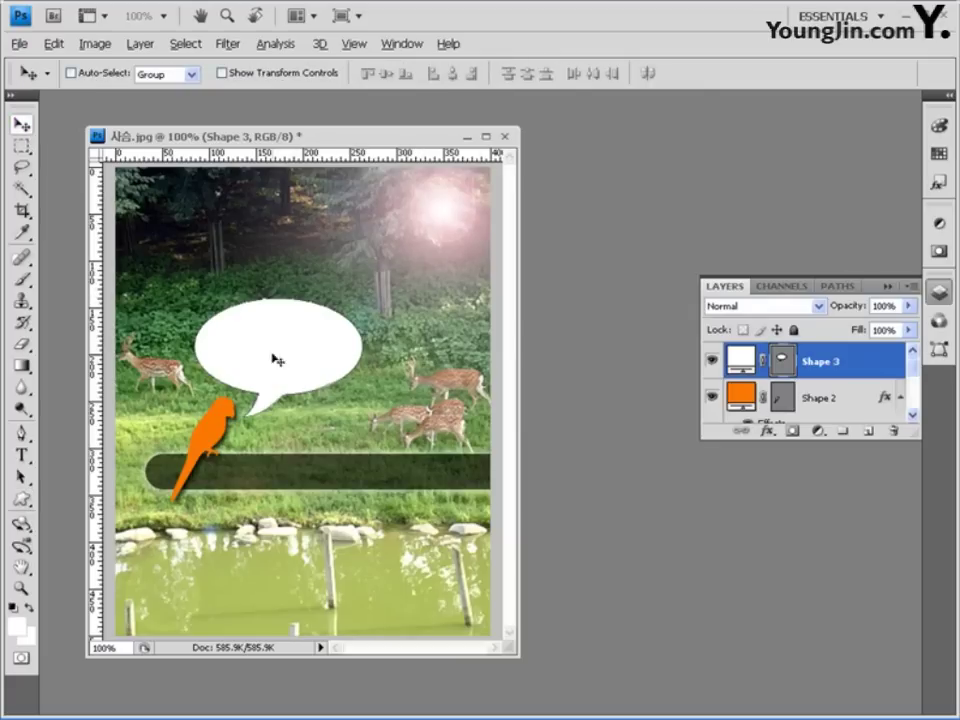
drag(296, 354, 321, 366)
key(ctrl+z)
- Duplicate the white talk bubble's layer, place the copy directly beneath the original and select the copy
drag(910, 432, 909, 536)
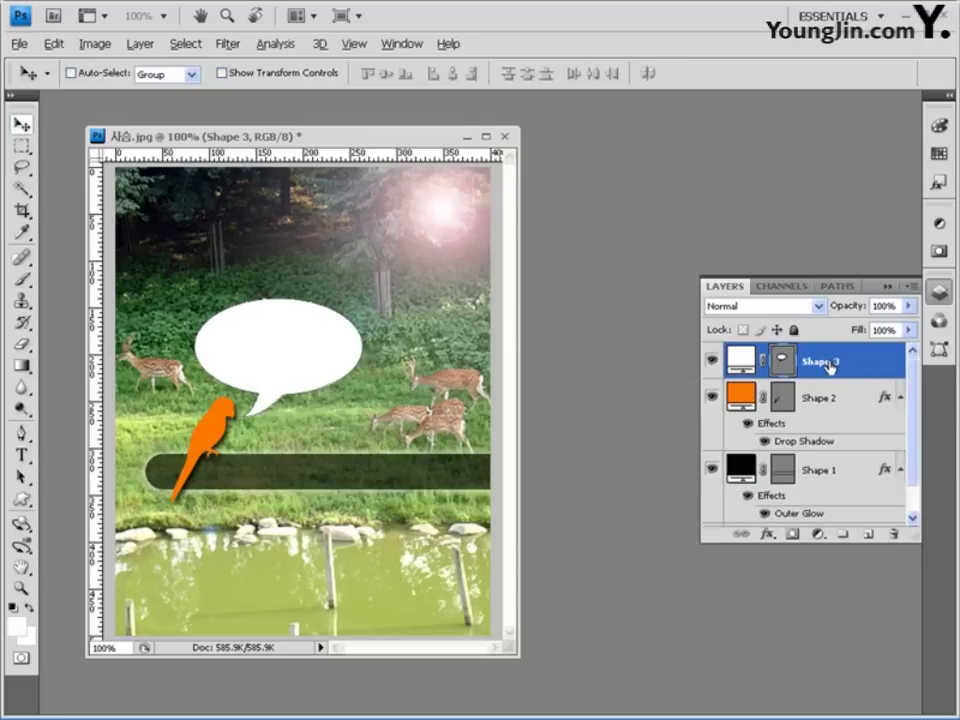
drag(855, 361, 857, 376)
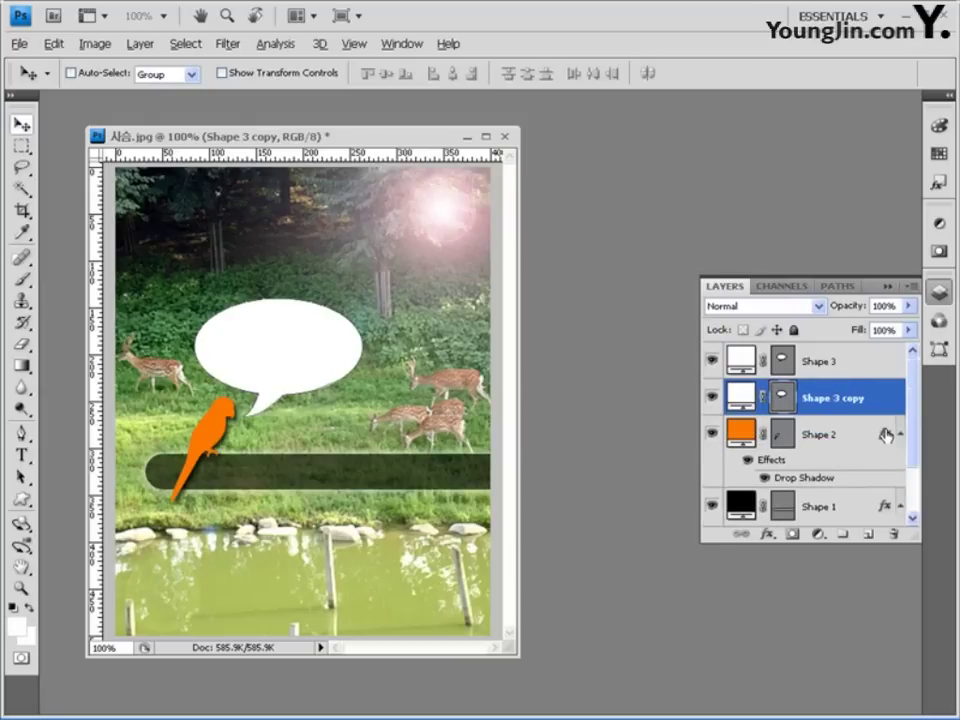
click(834, 364)
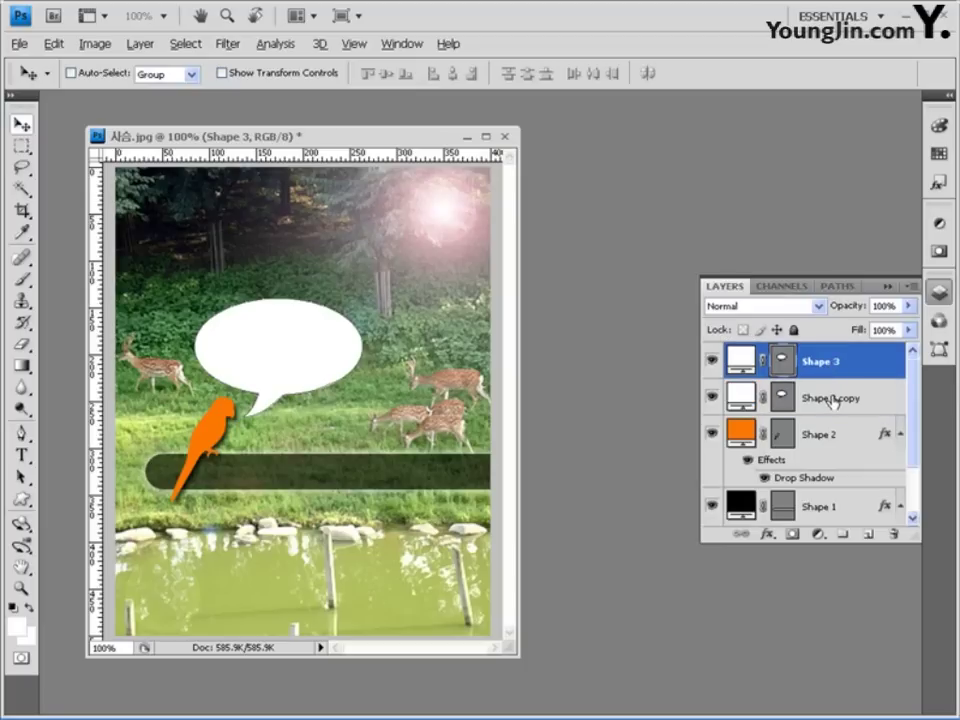
click(826, 401)
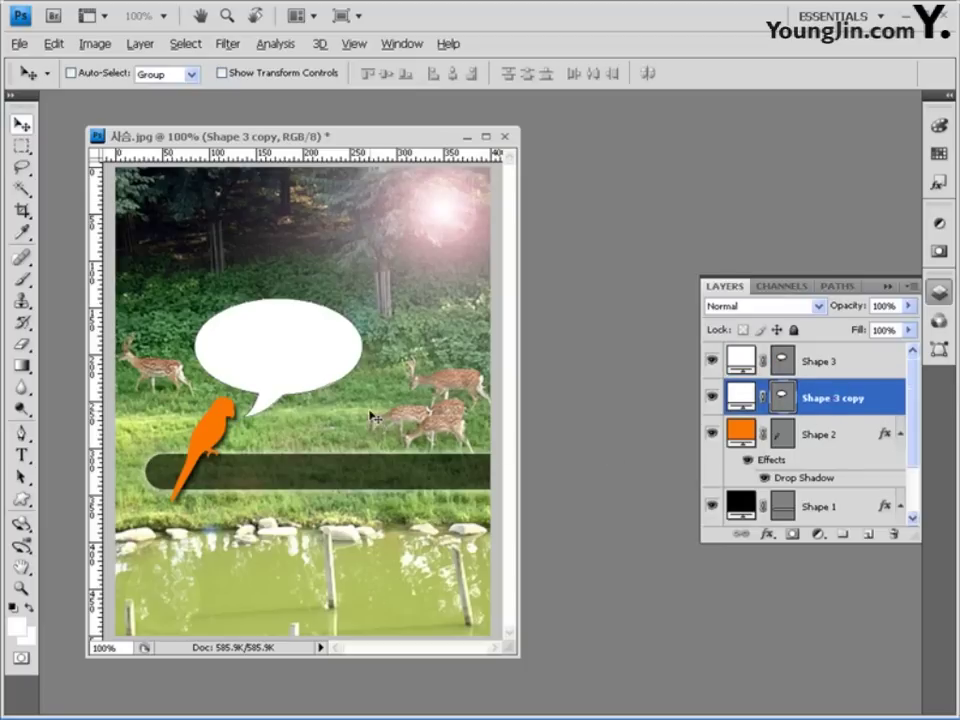
- Offset the copied bubble a few pixels down and to the right so it peeks out behind the original
drag(317, 379, 324, 379)
key(Down)
key(Down)
key(Down)
key(Down)
key(Down)
key(Down)
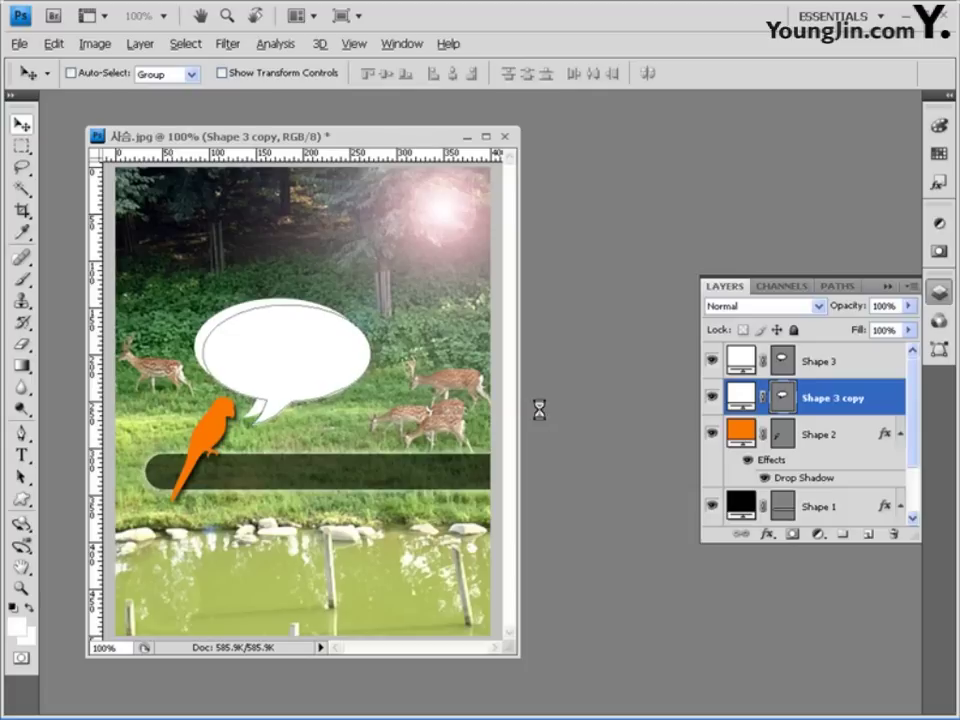
key(Left)
key(Left)
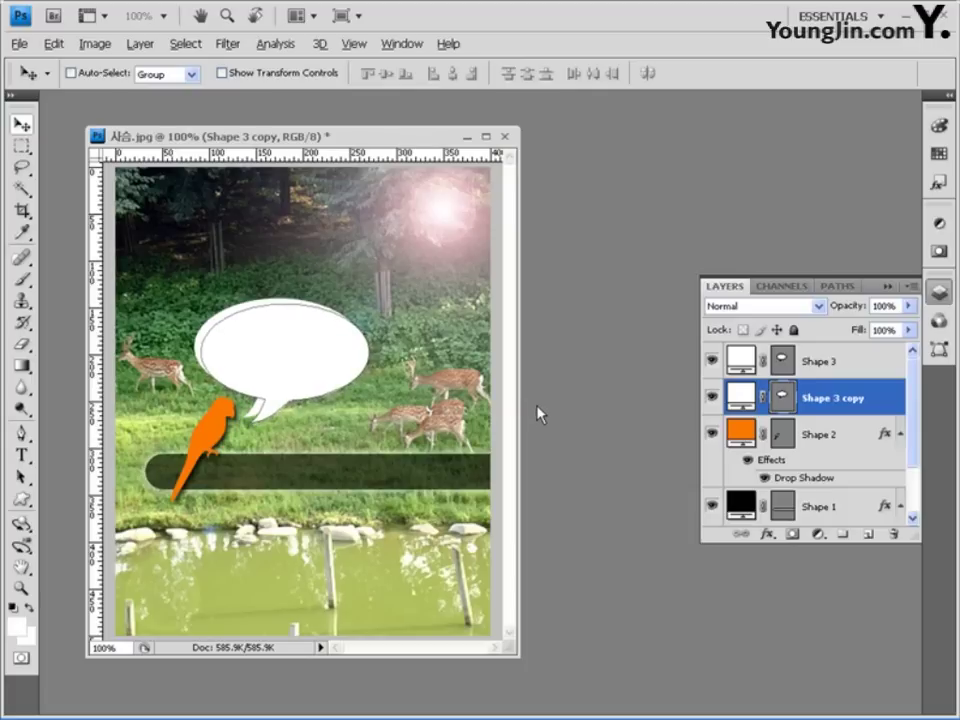
key(Right)
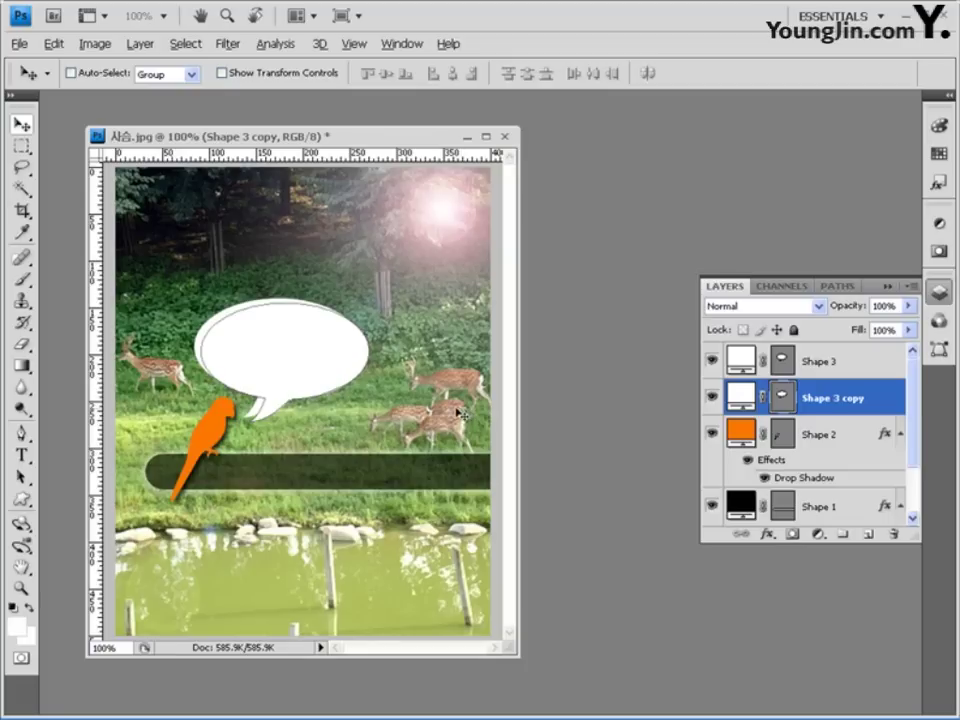
- Set the fill colour of the copied bubble behind the white one to dark green (205f15)
double_click(741, 399)
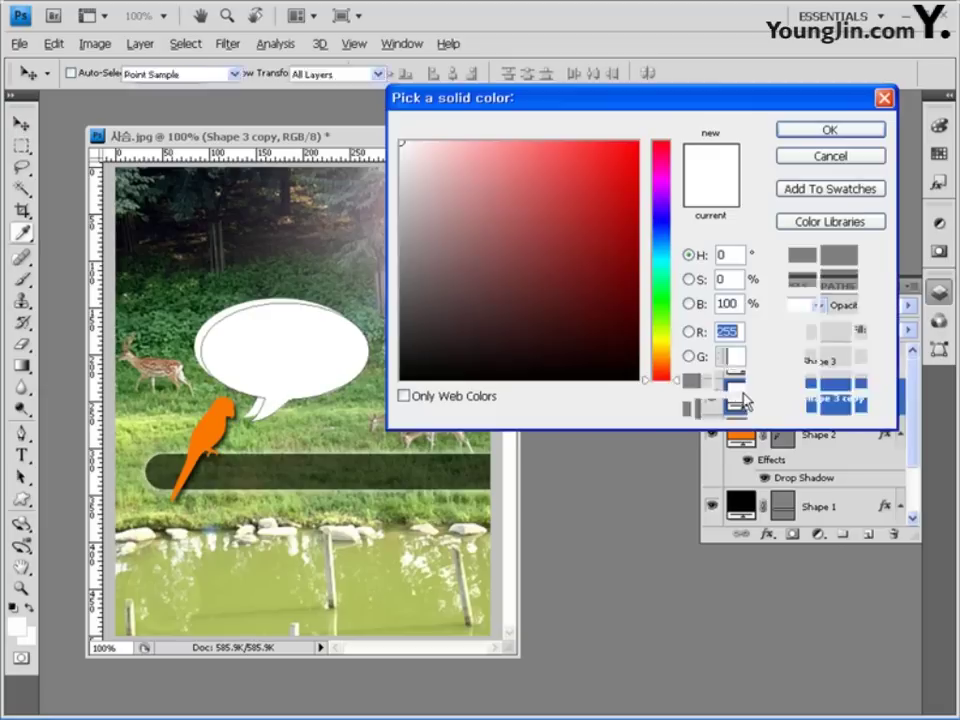
double_click(720, 408)
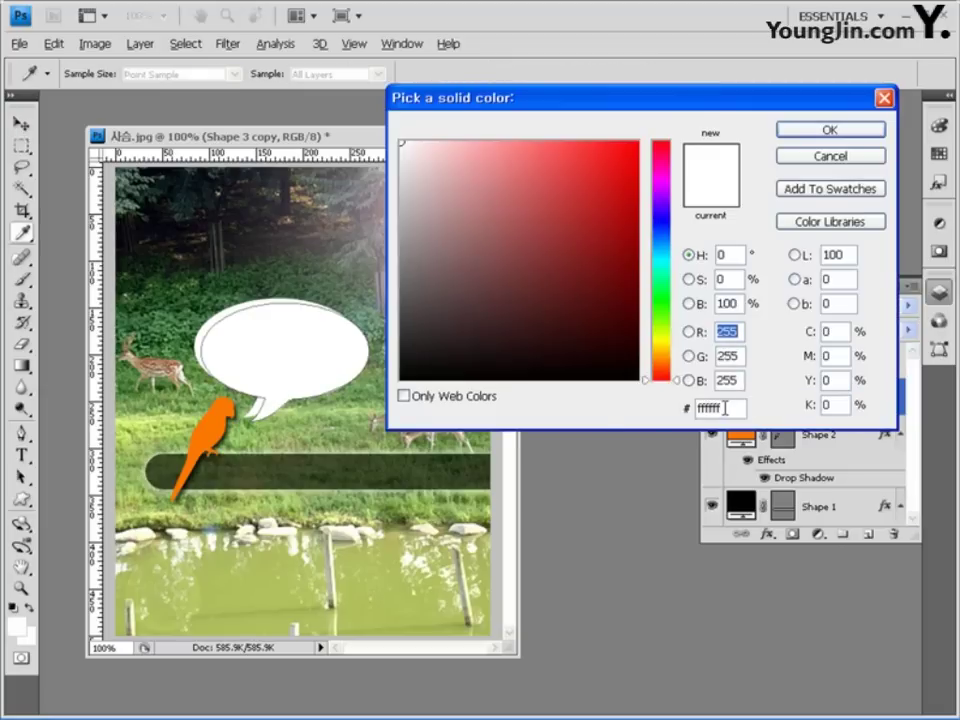
text(000002205f15)
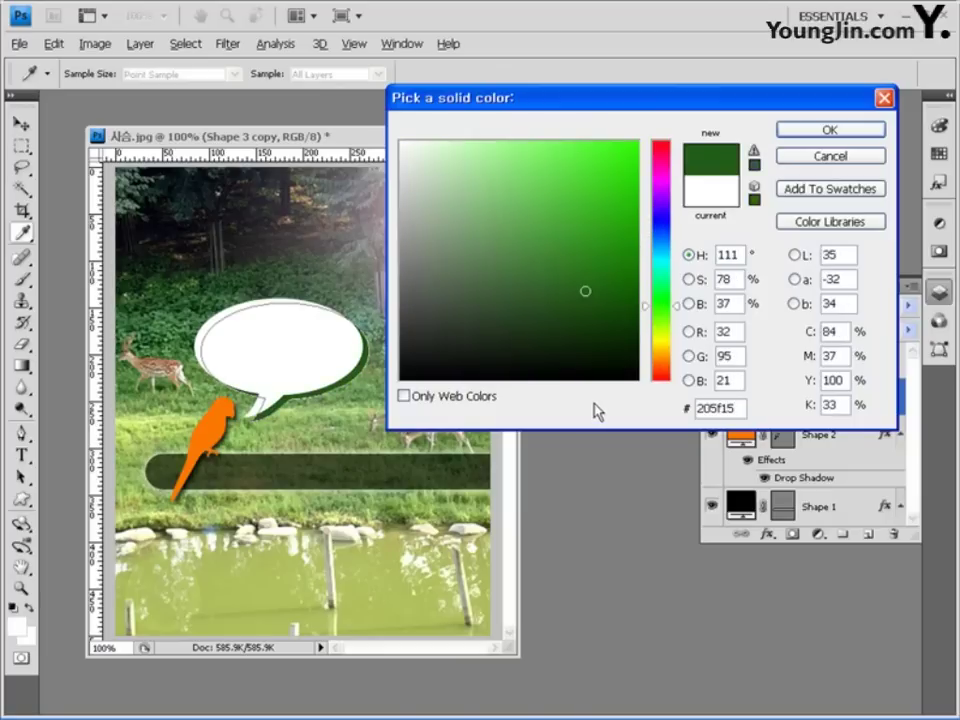
click(830, 130)
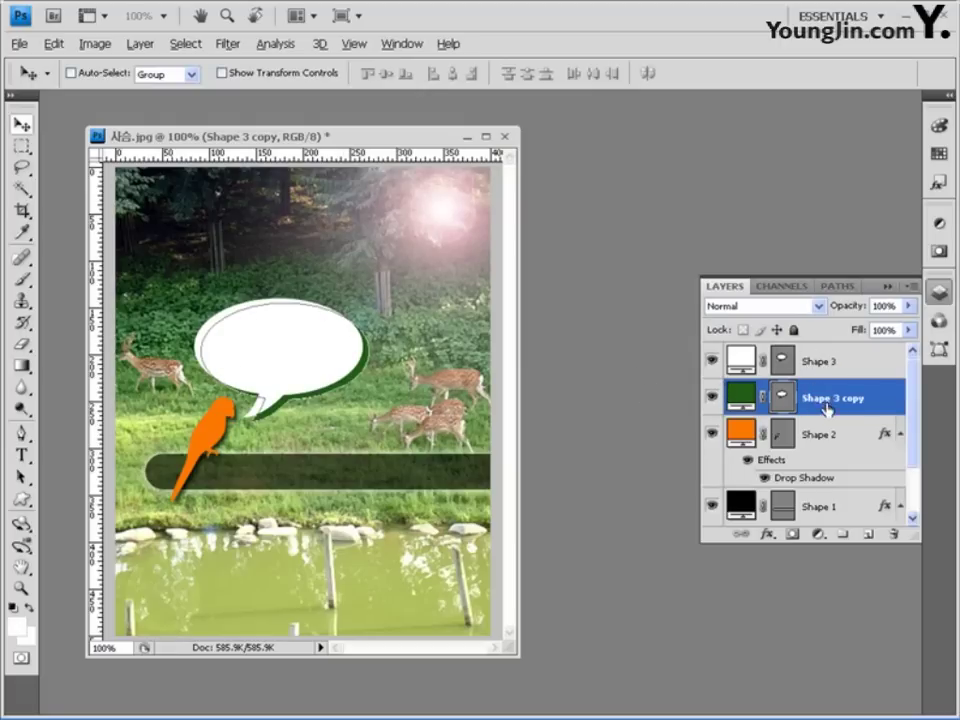
- Select the white bubble's layer and set the Horizontal Type tool to Arial Black, 30 pt, with the green text colour 2b9c18
click(21, 455)
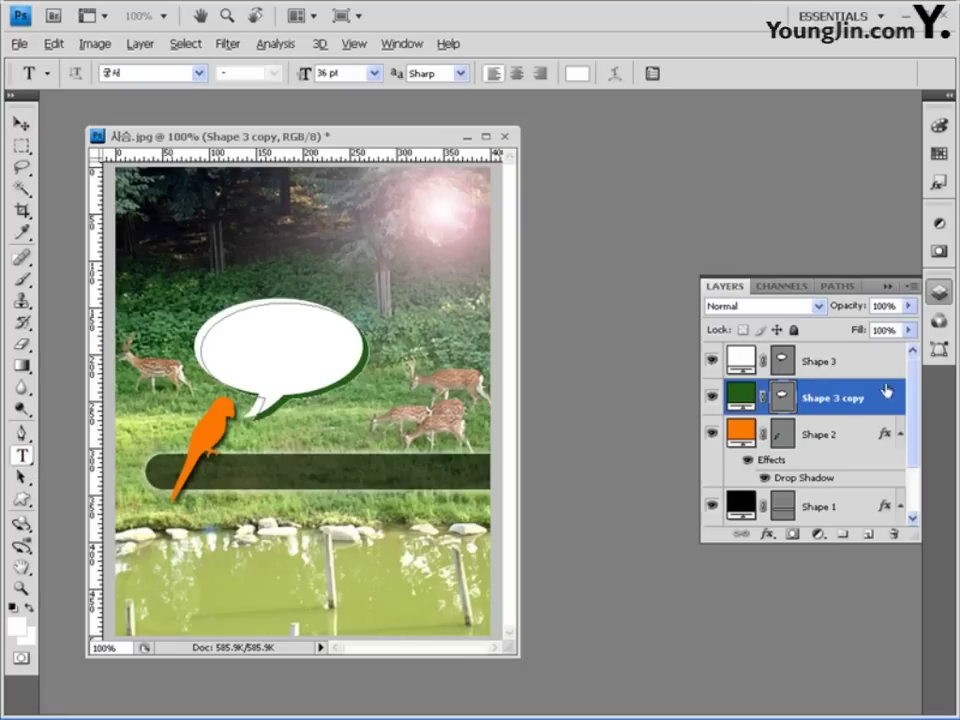
click(839, 362)
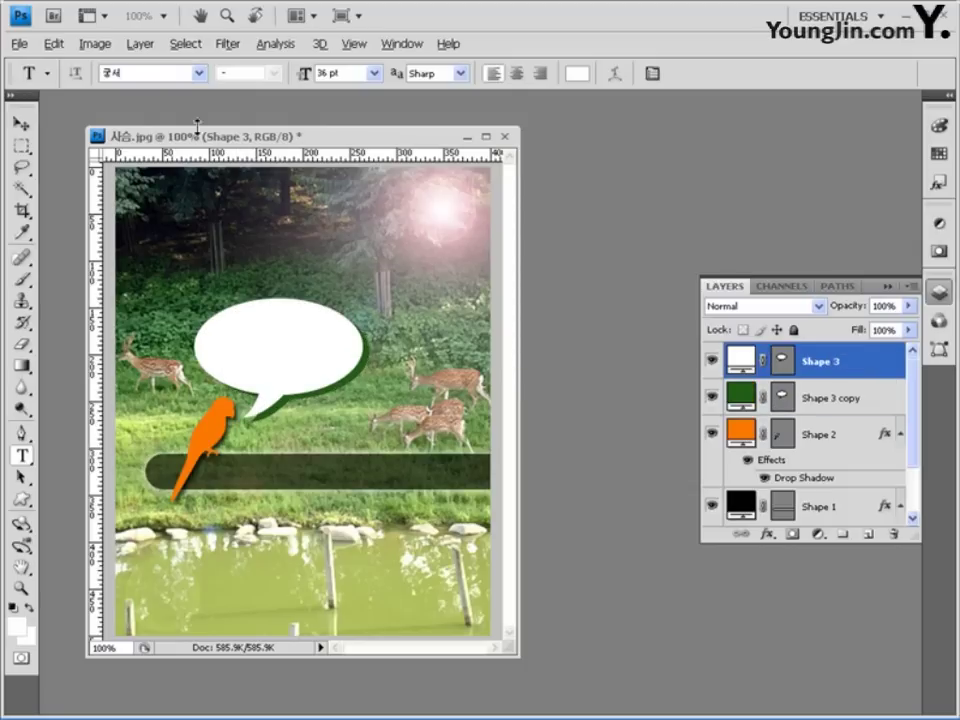
click(143, 73)
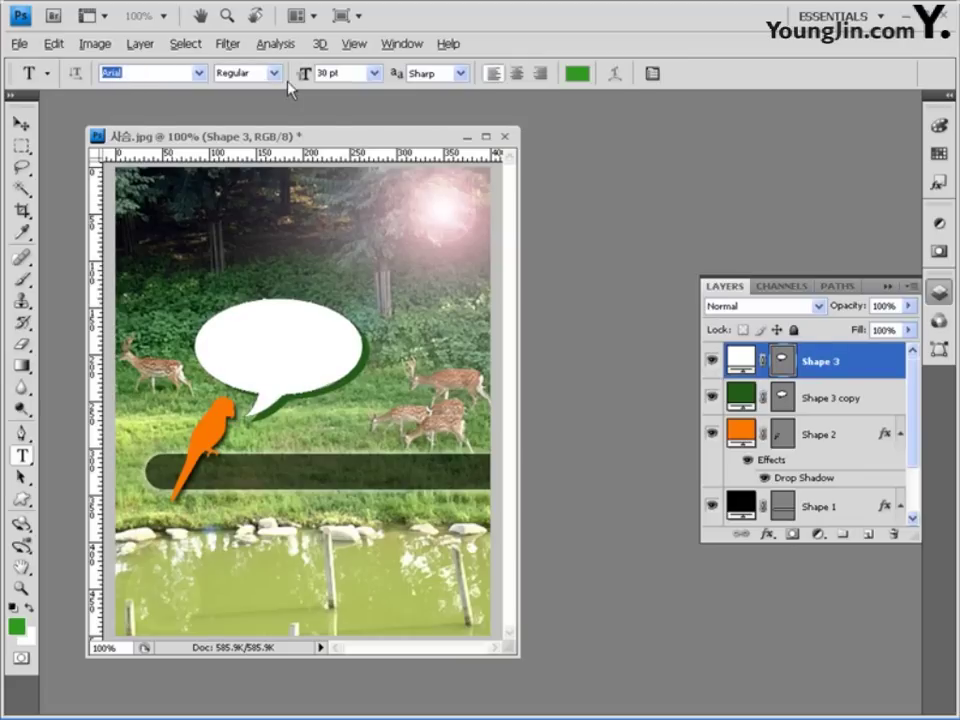
click(225, 73)
click(250, 165)
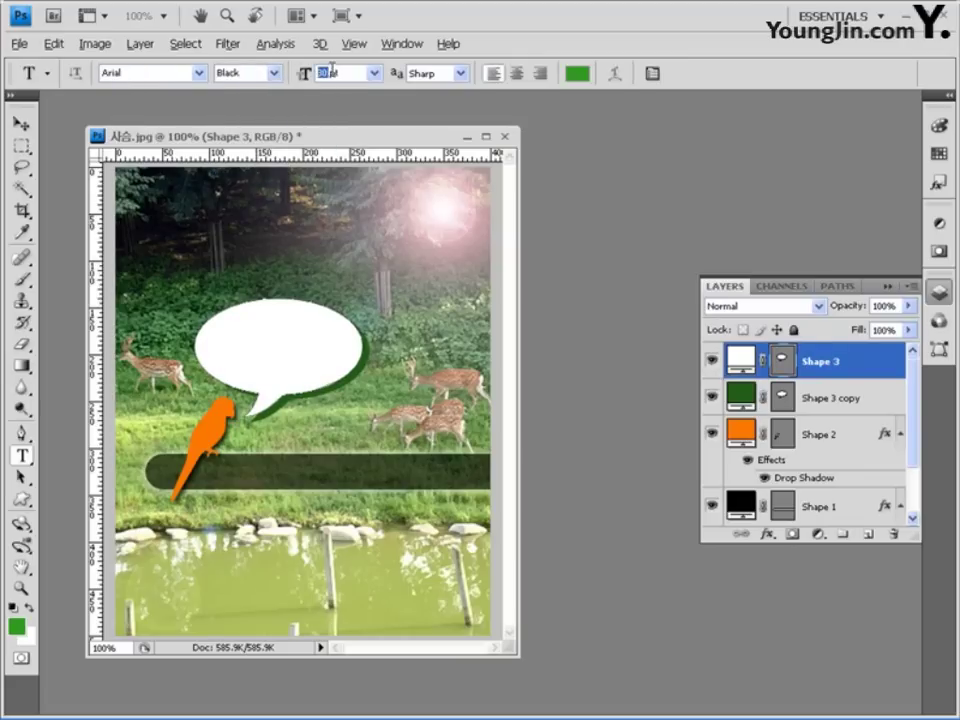
click(581, 78)
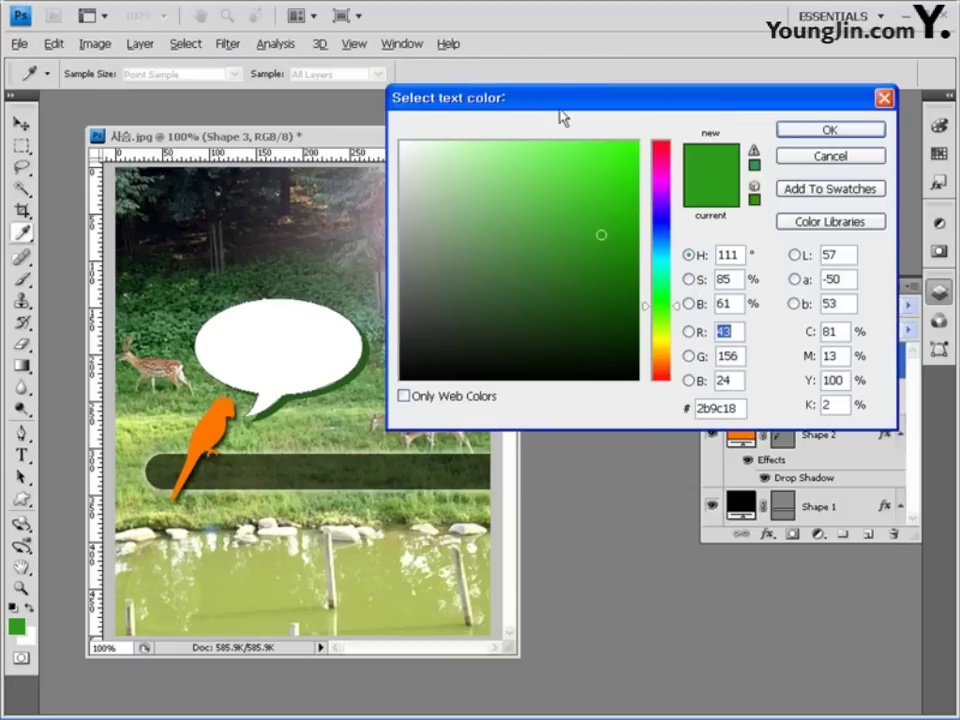
drag(765, 103, 602, 107)
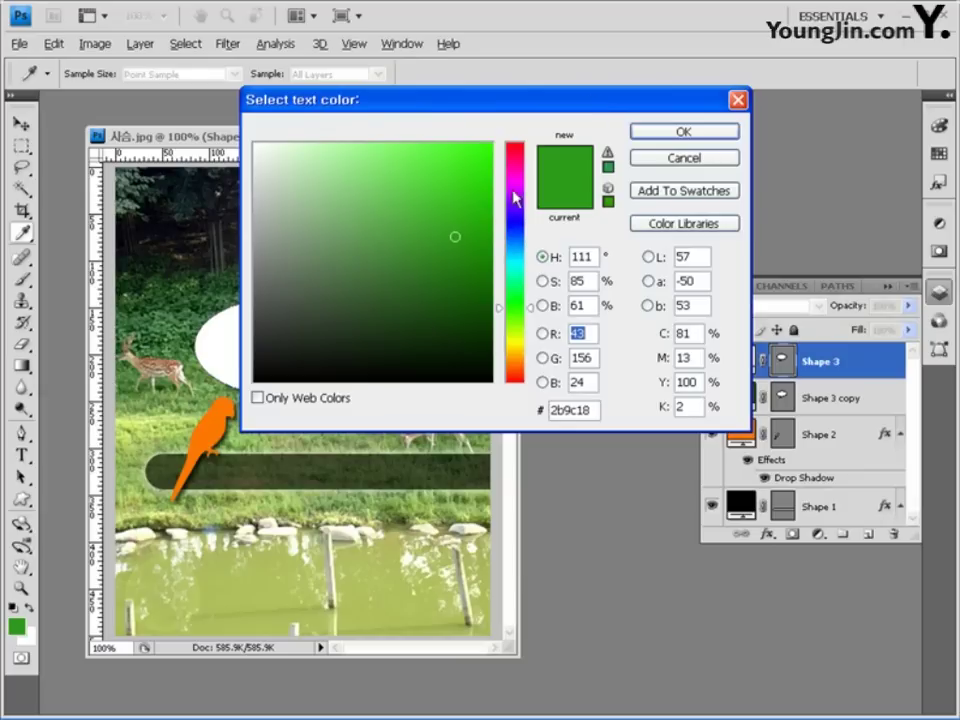
drag(591, 405, 542, 408)
click(686, 132)
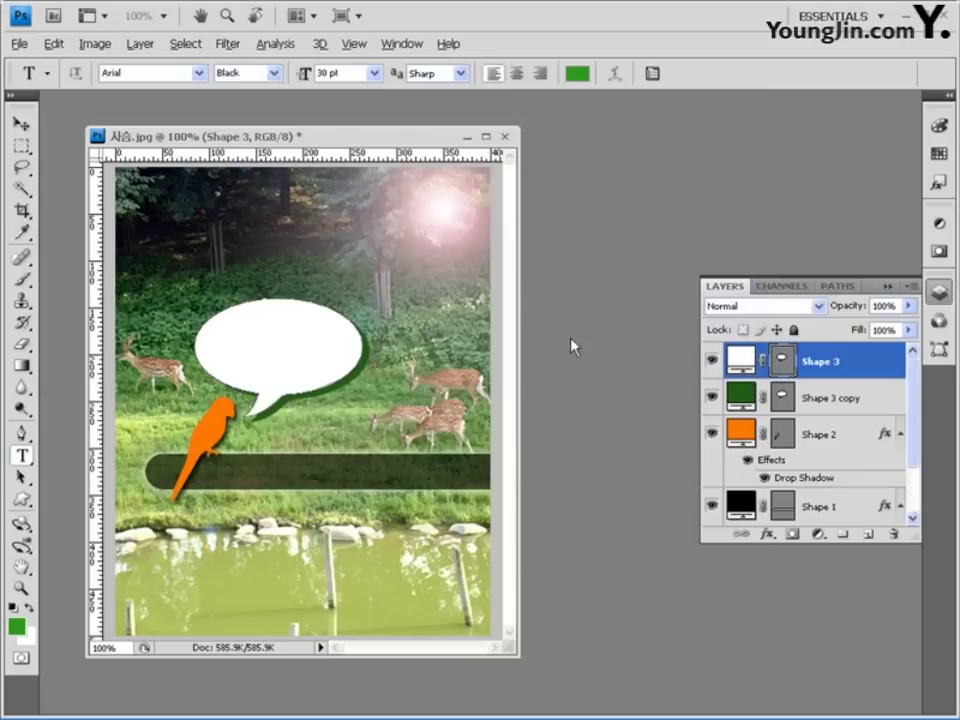
- Add the text "NATURE" inside the white talk bubble and centre it there
click(225, 350)
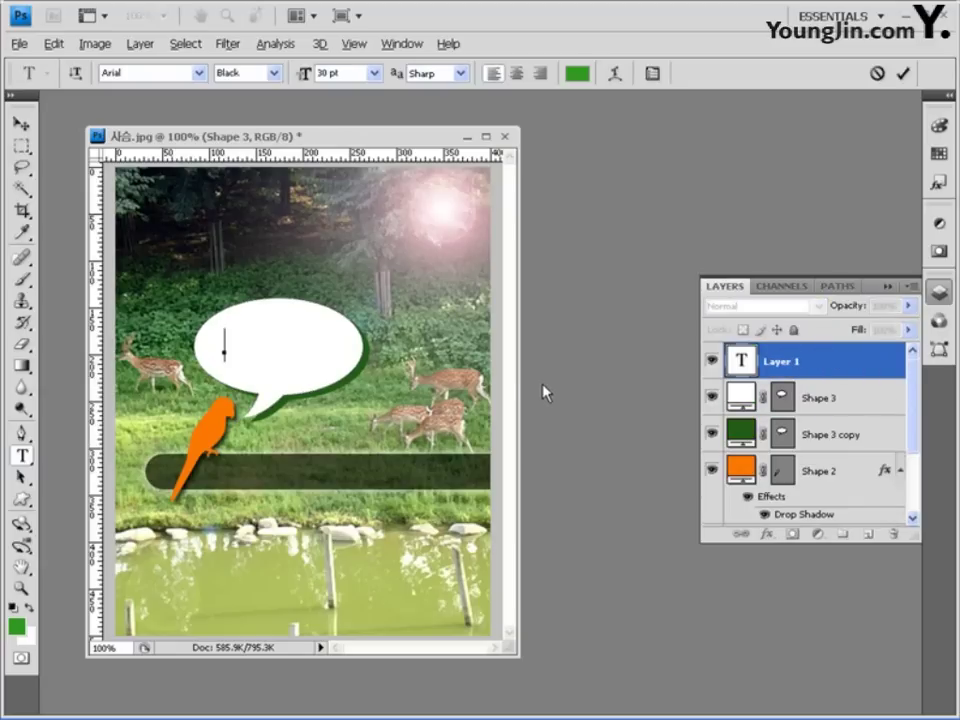
text(NATURE)
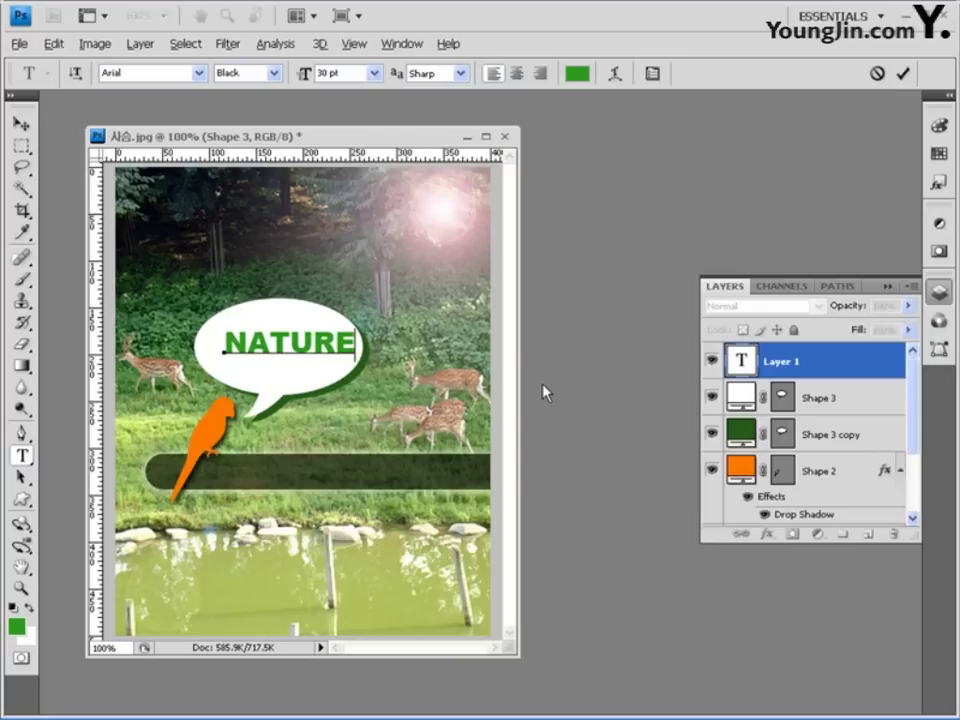
drag(355, 291, 343, 296)
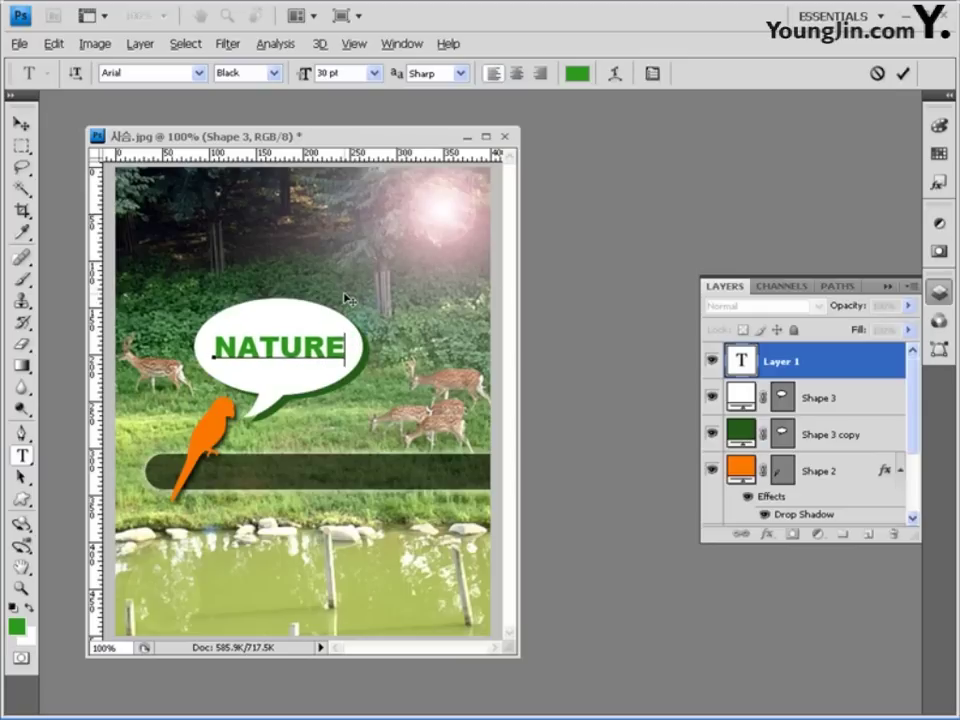
click(20, 123)
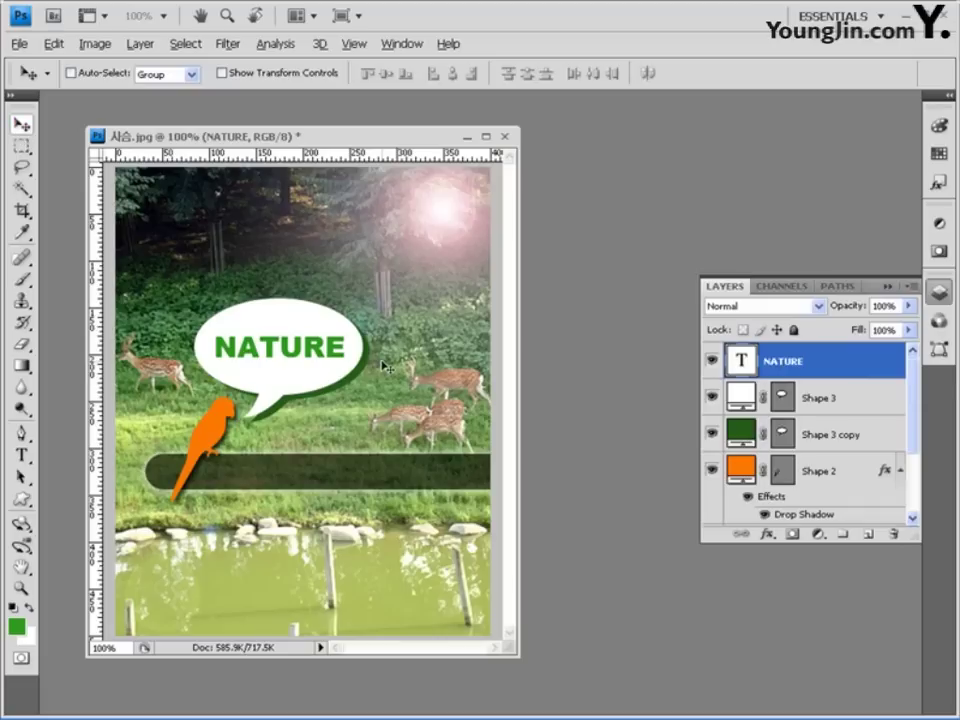
- Add an inner shadow with the default settings to the NATURE text layer
click(768, 537)
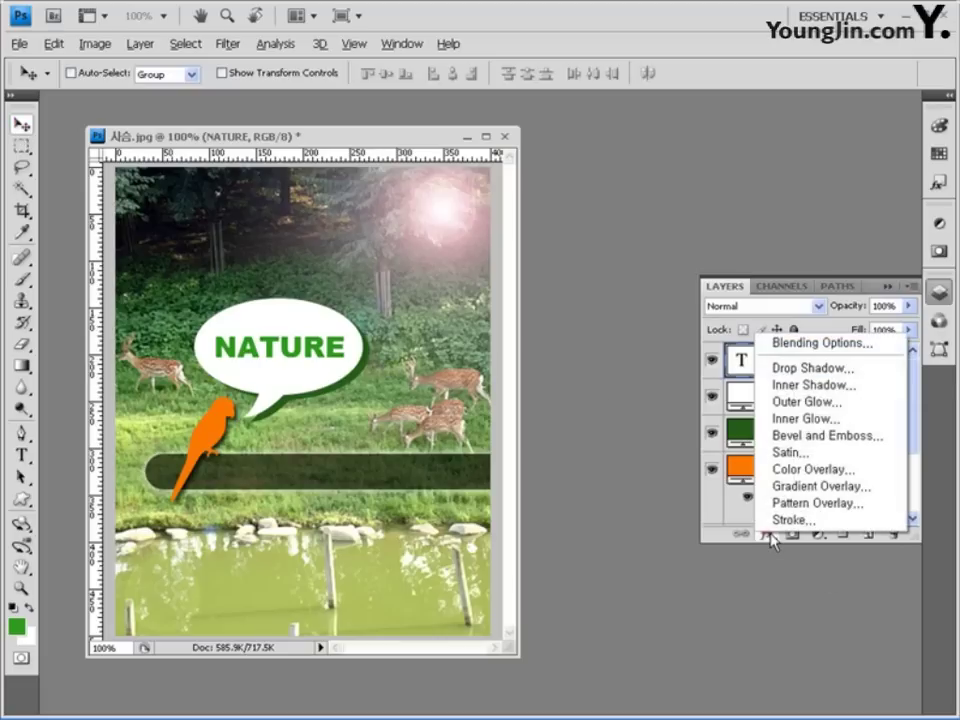
click(836, 385)
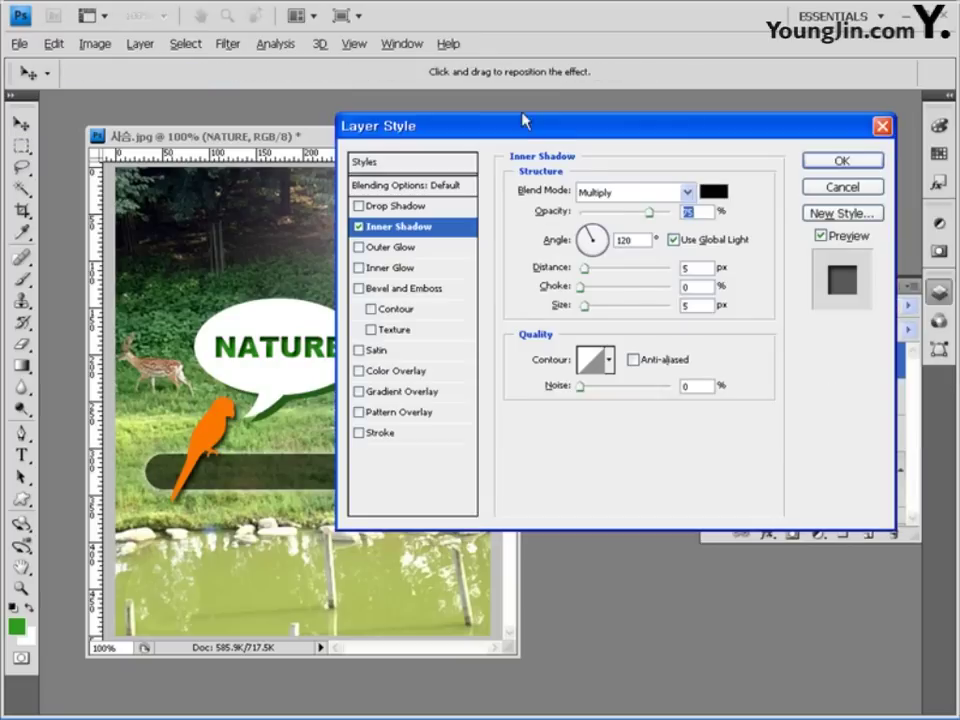
click(845, 161)
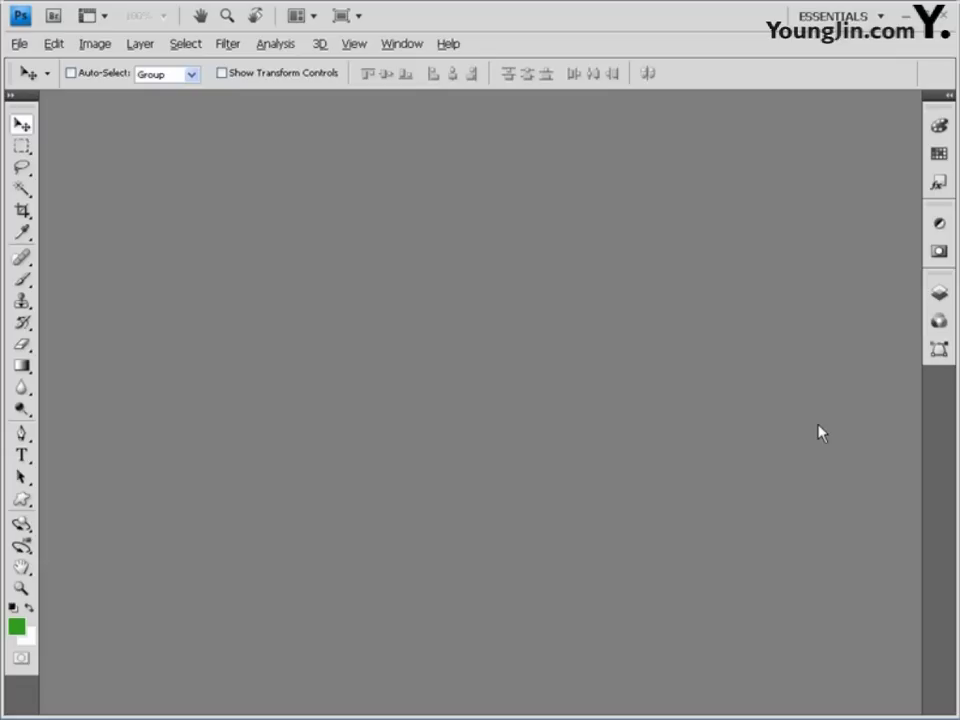
- Create a new white RGB document of 400 x 500 pixels at 72 pixels/inch and float it in its own window
click(19, 43)
click(30, 60)
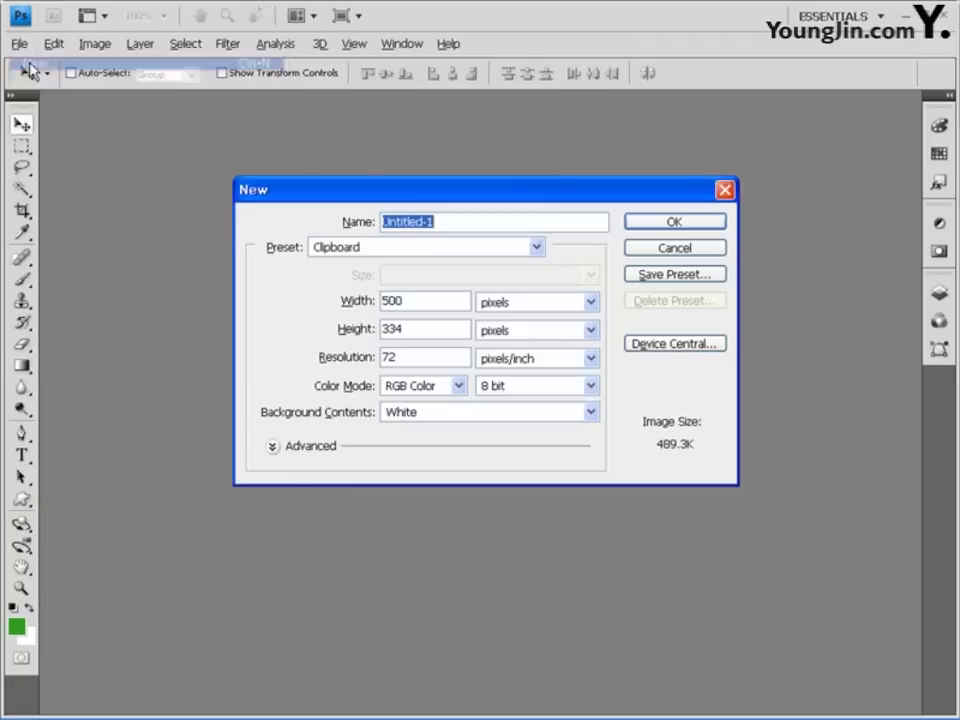
double_click(414, 300)
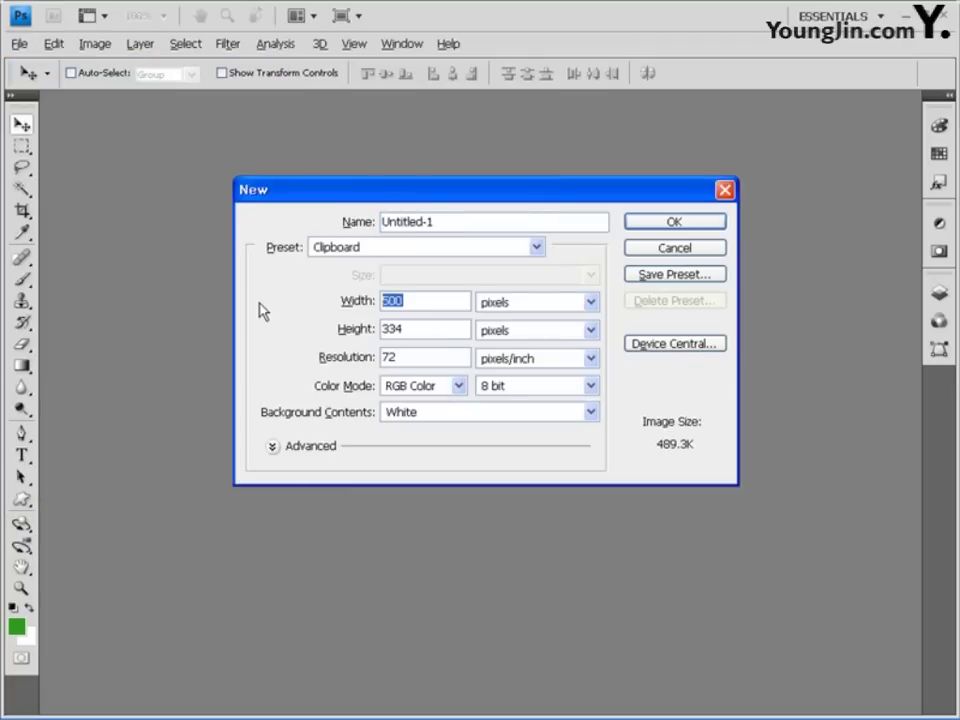
text(400)
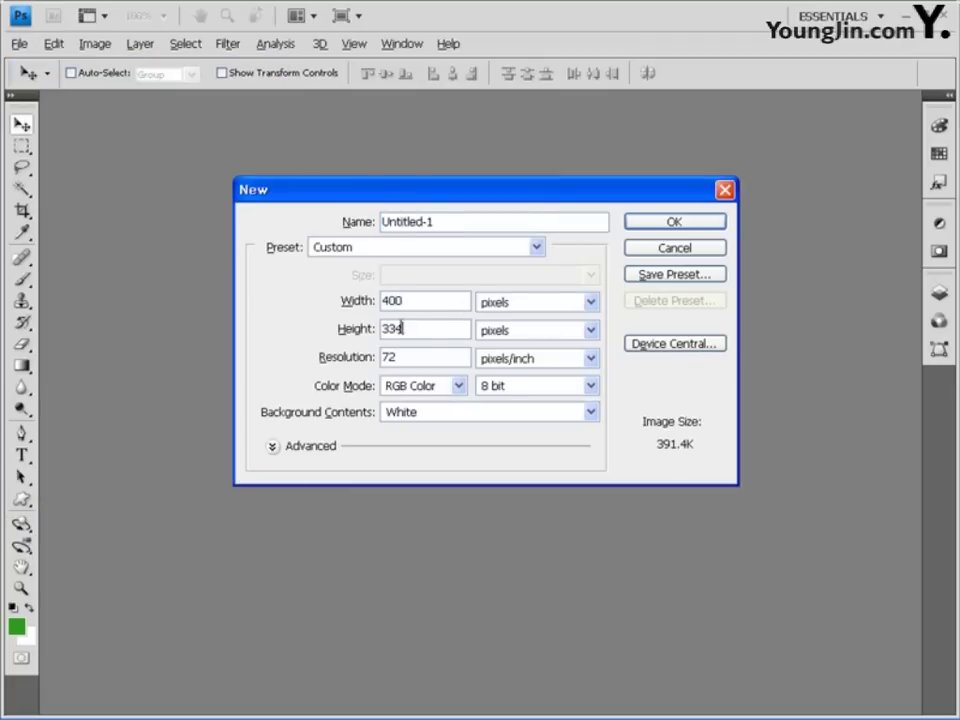
key(Tab)
text(500)
click(695, 229)
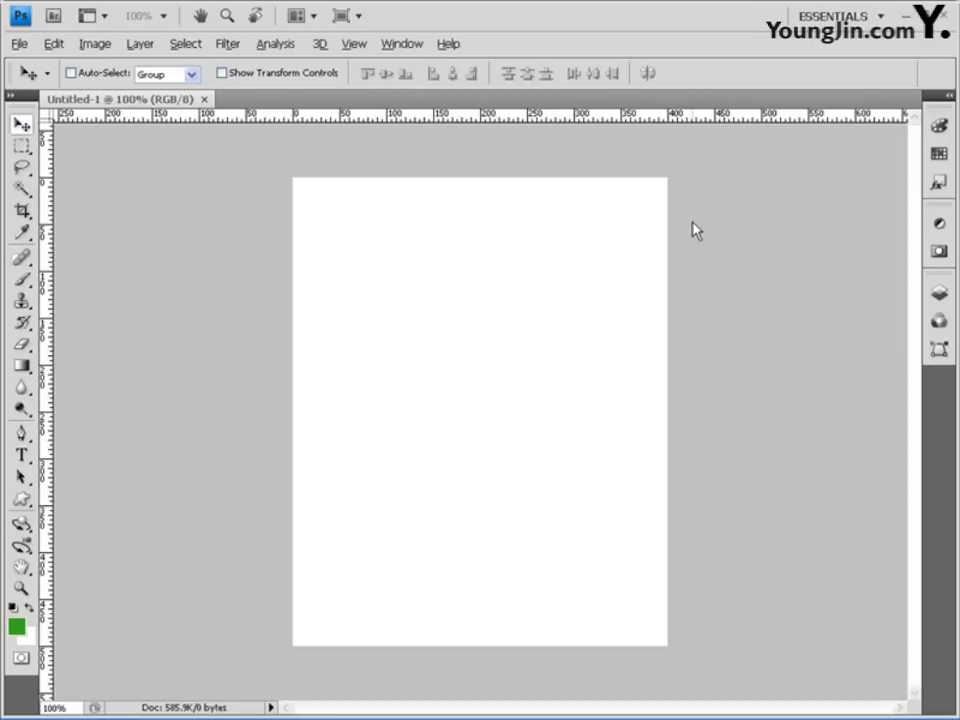
drag(166, 103, 210, 128)
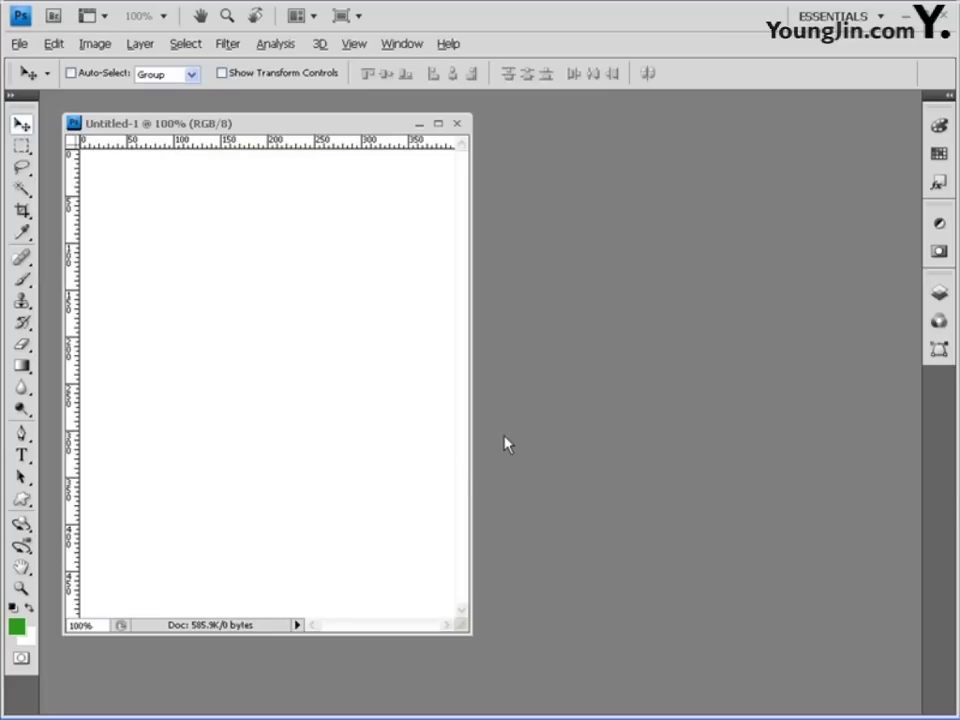
- Add a vertical guide at 100 px to the blank document
click(354, 44)
click(404, 400)
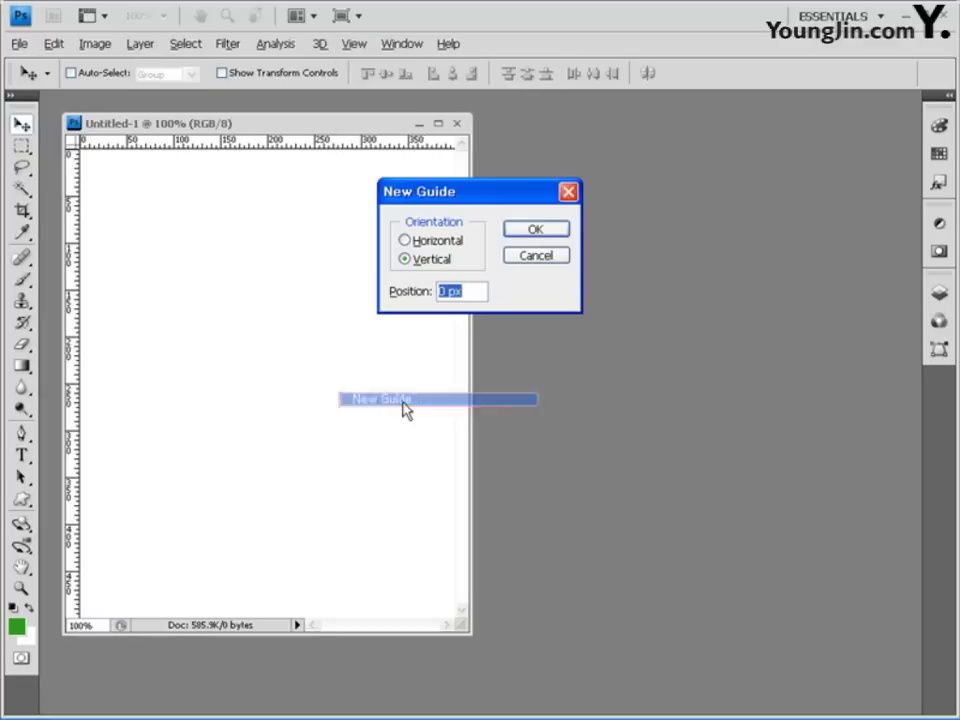
double_click(442, 292)
text(100)
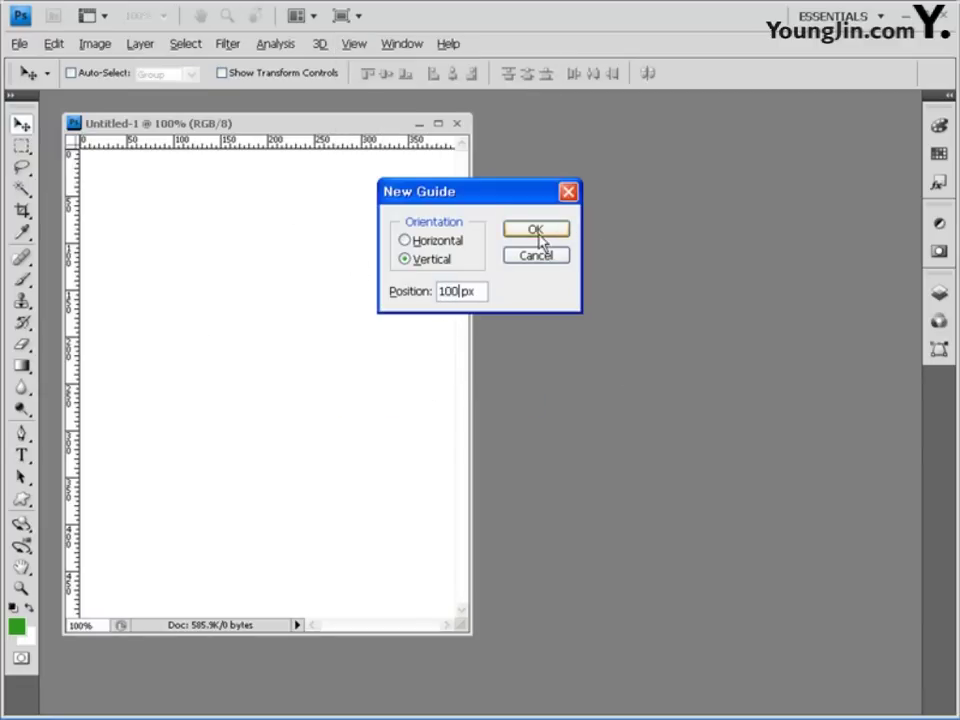
click(537, 231)
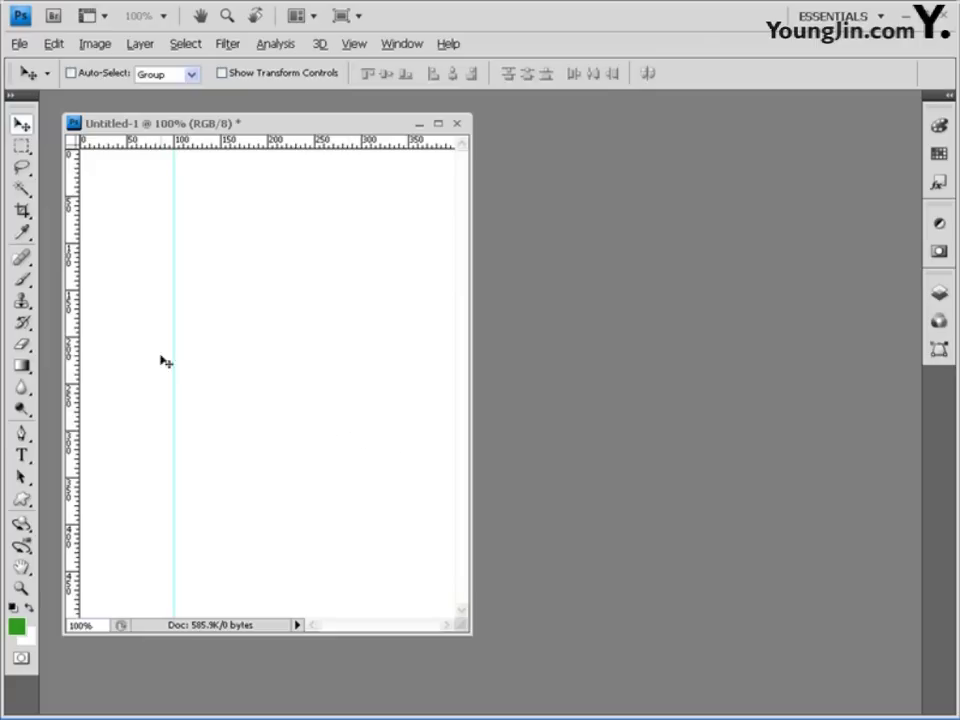
- Add vertical guides at 200 and 300 px and horizontal guides at 100, 200, 300 and 400 px to the blank document
drag(72, 298, 267, 291)
drag(73, 287, 362, 281)
drag(350, 146, 342, 242)
drag(302, 148, 306, 431)
drag(332, 150, 316, 525)
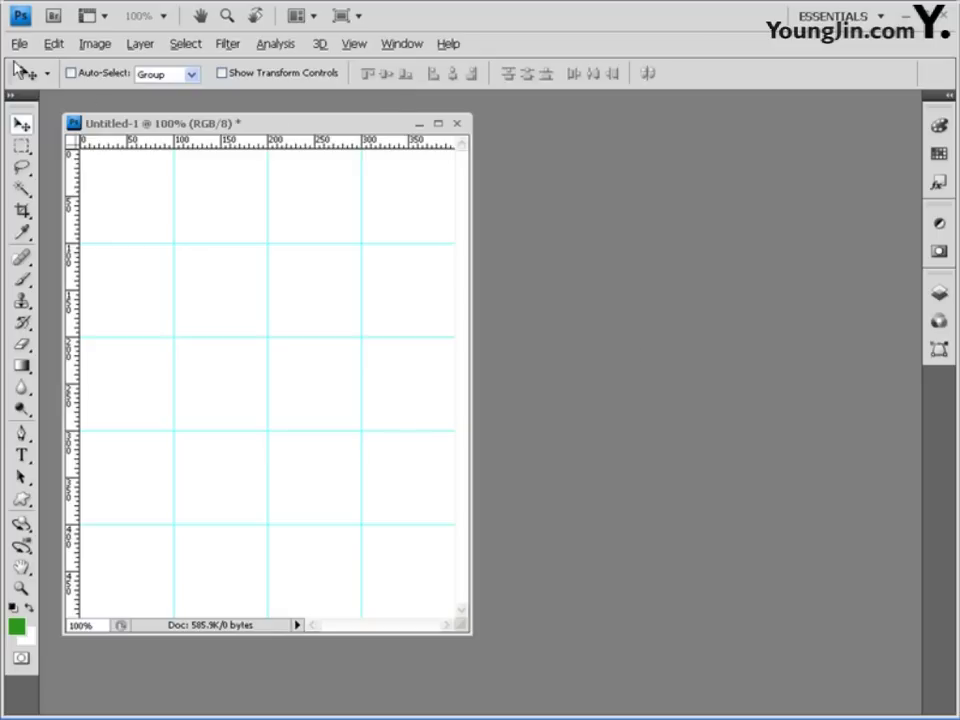
- Save the document to the desktop in Photoshop format, named with the candidate number, the candidate's name and the suffix 1, separated by hyphens
click(19, 43)
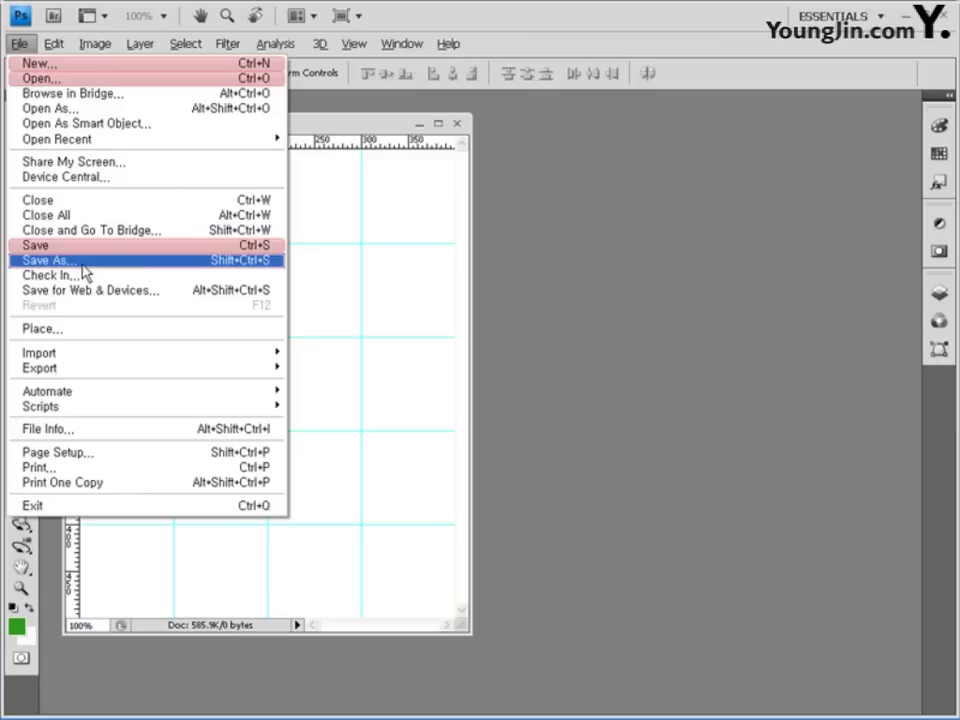
click(83, 262)
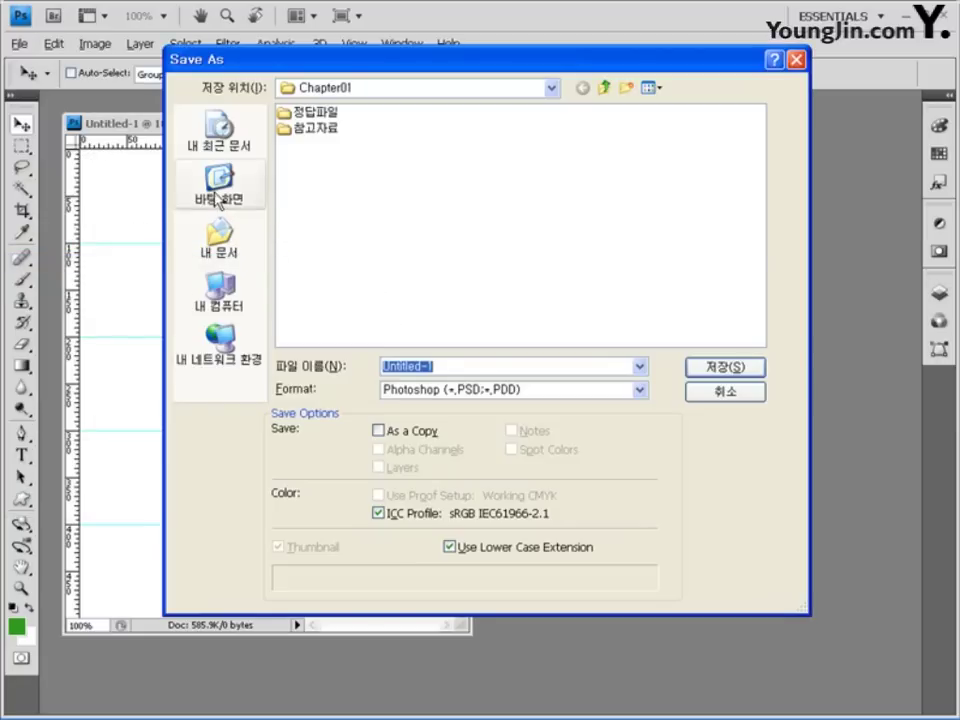
click(214, 202)
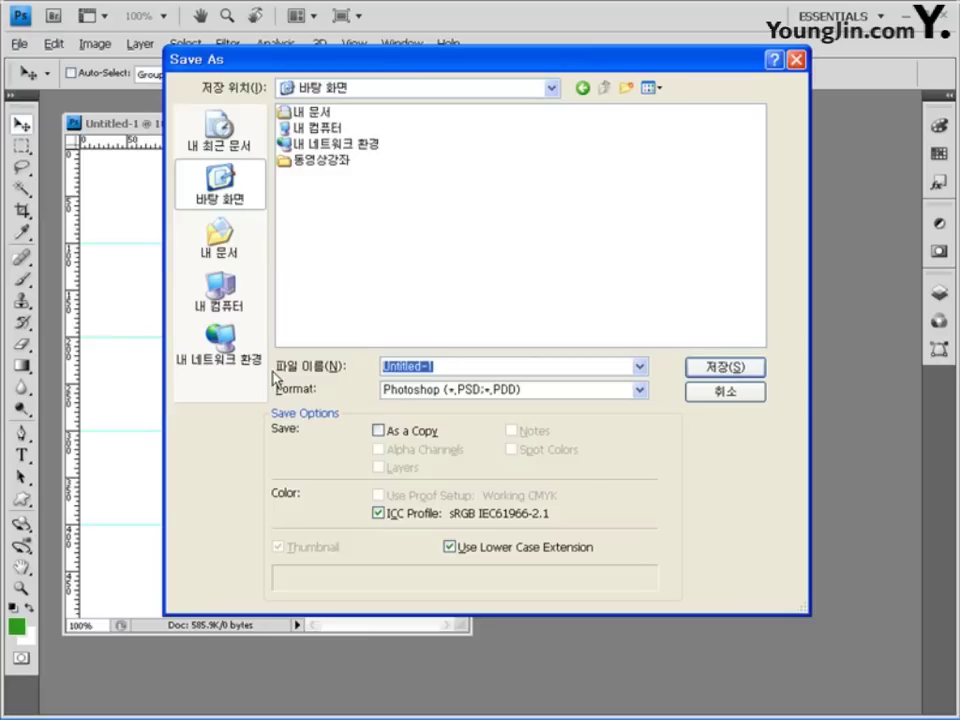
text(ㅎ)
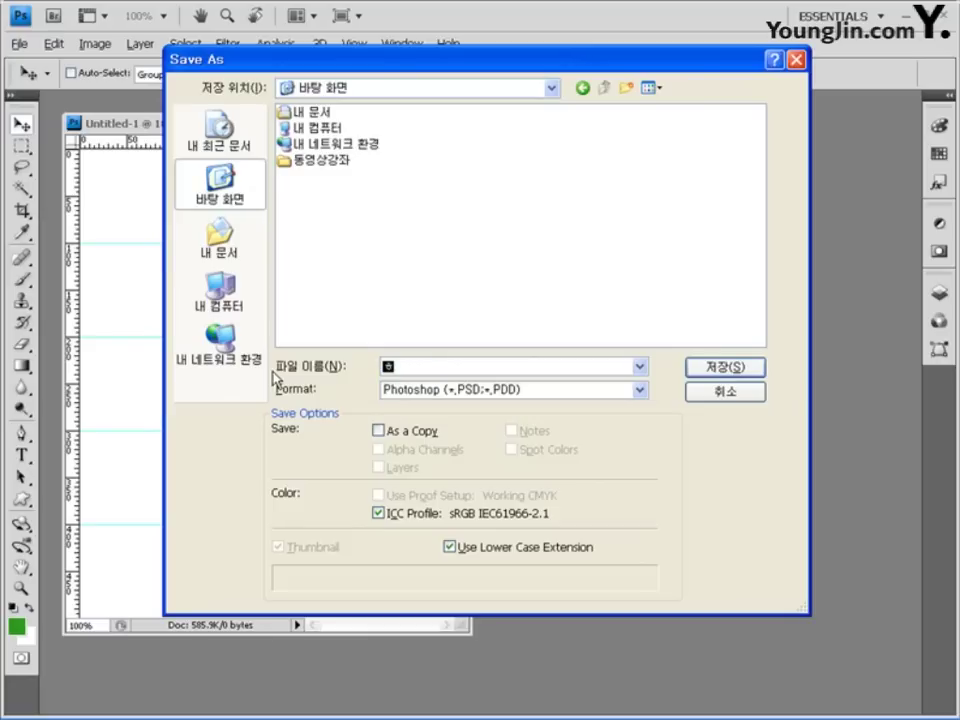
text(G123456789)
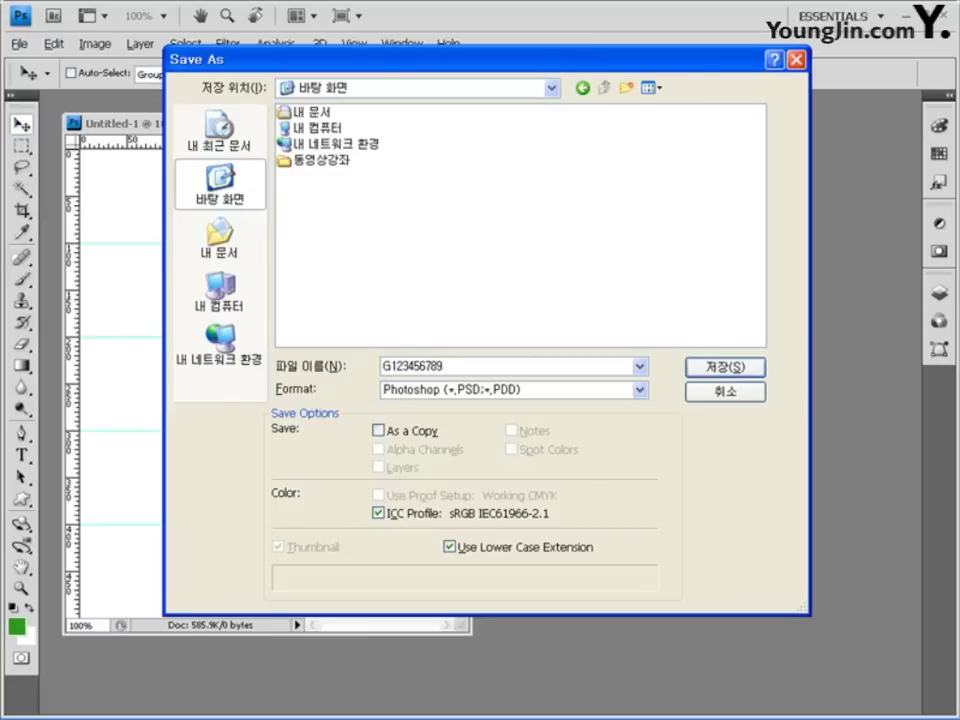
text(-홍길동-1)
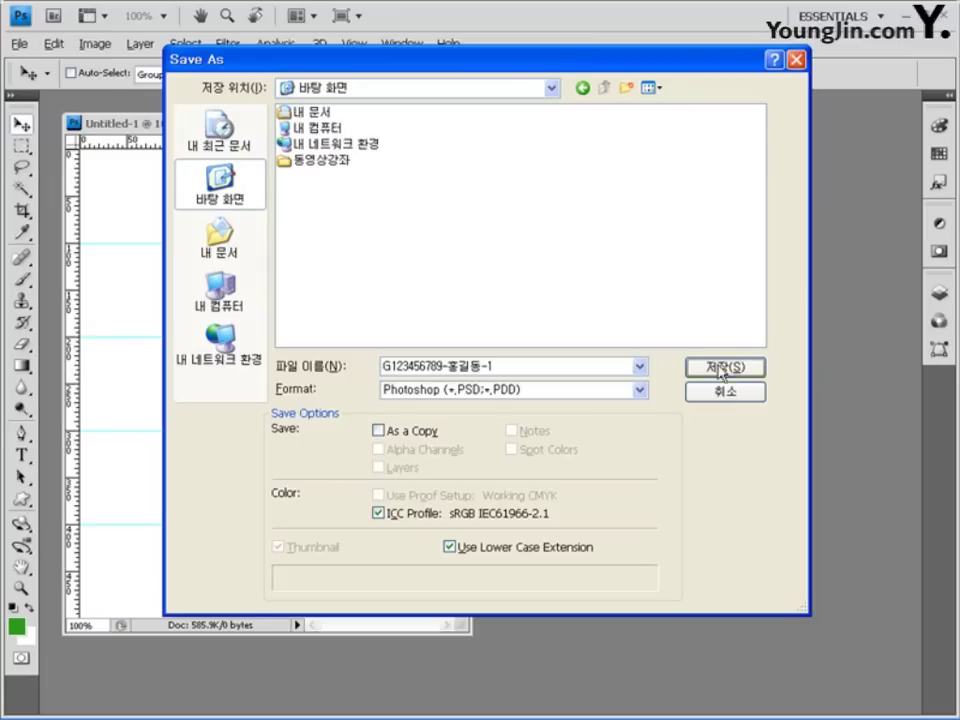
click(751, 372)
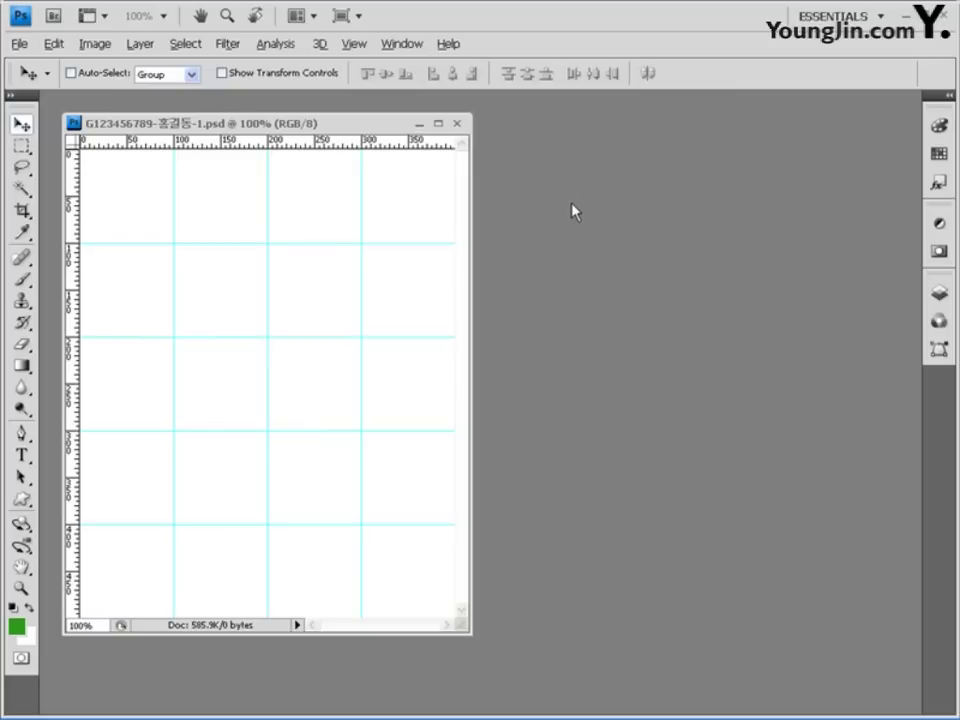
- Open 1급-1.jpg from the Chapter01 folder in its own window and copy the whole landscape photo into the 400 x 500 document
key(ctrl+o)
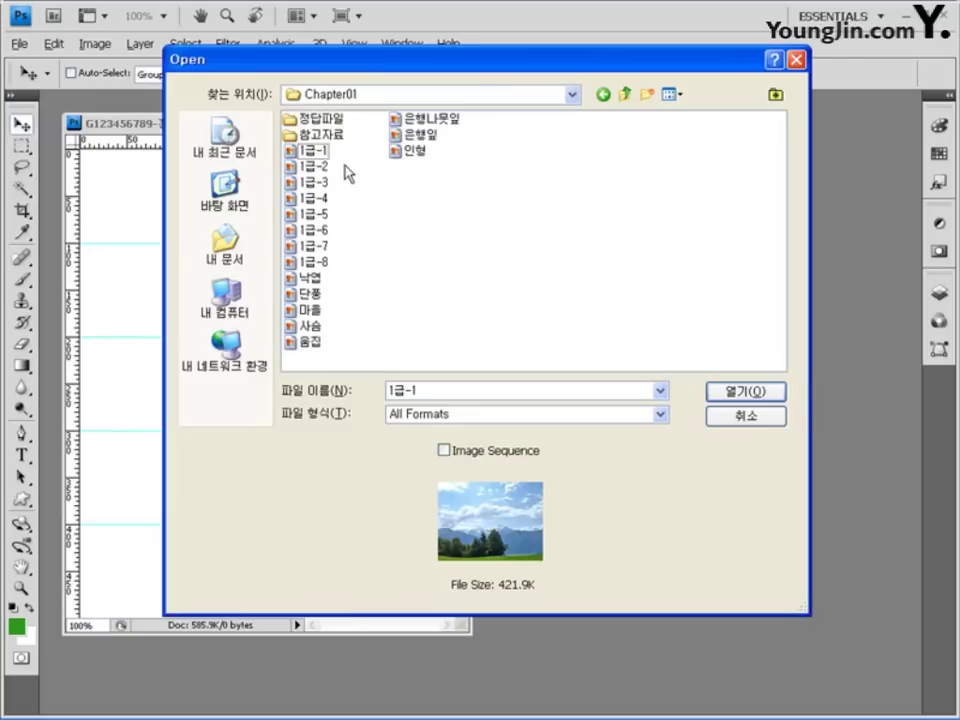
click(748, 393)
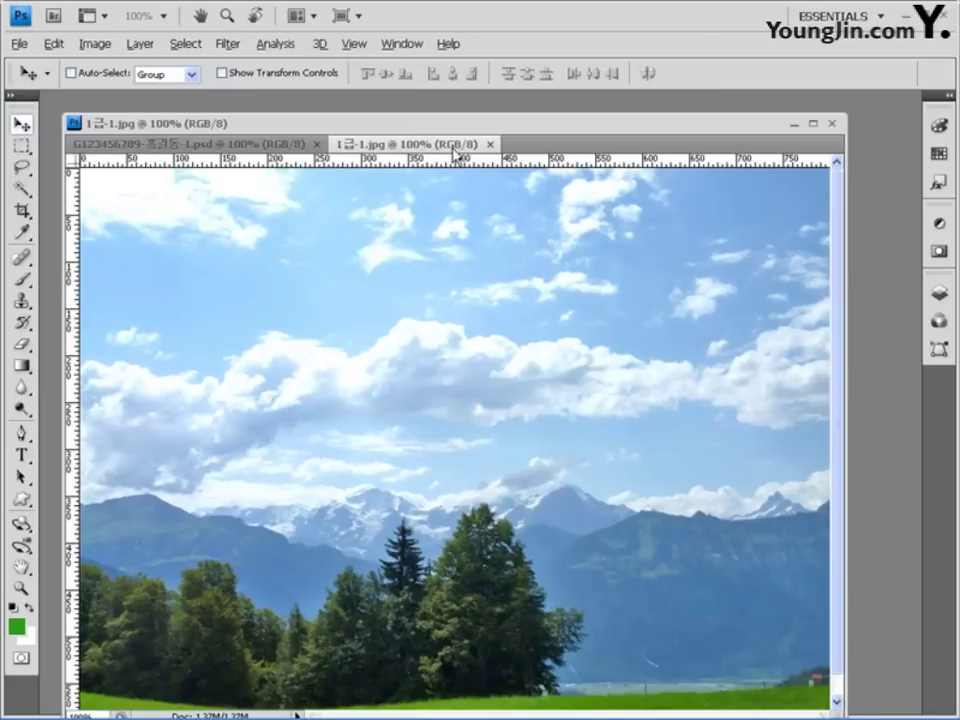
drag(405, 144, 424, 178)
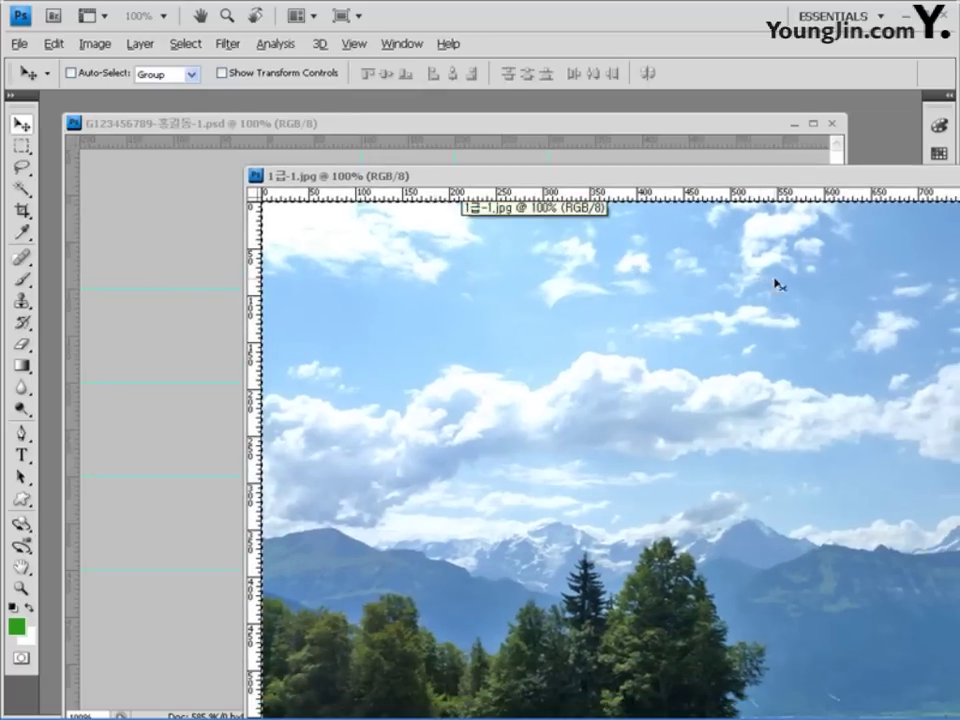
click(611, 127)
key(ctrl+v)
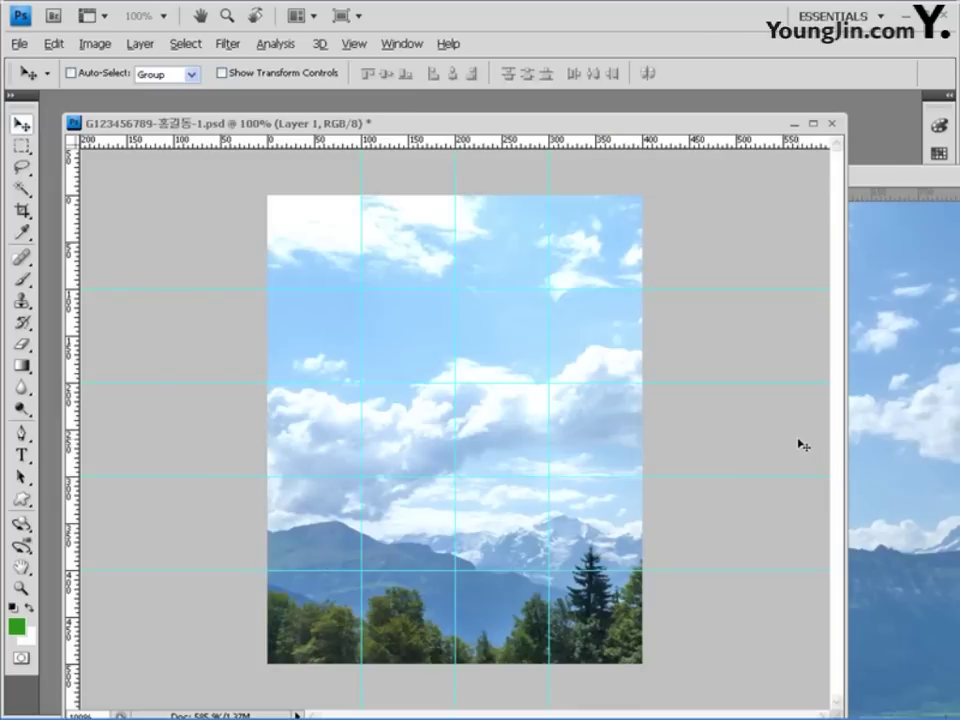
- Move the pasted landscape so its large trees and grass fill the canvas's lower part, and minimize the 1급-1.jpg window
drag(600, 445, 317, 348)
drag(905, 180, 705, 185)
click(699, 177)
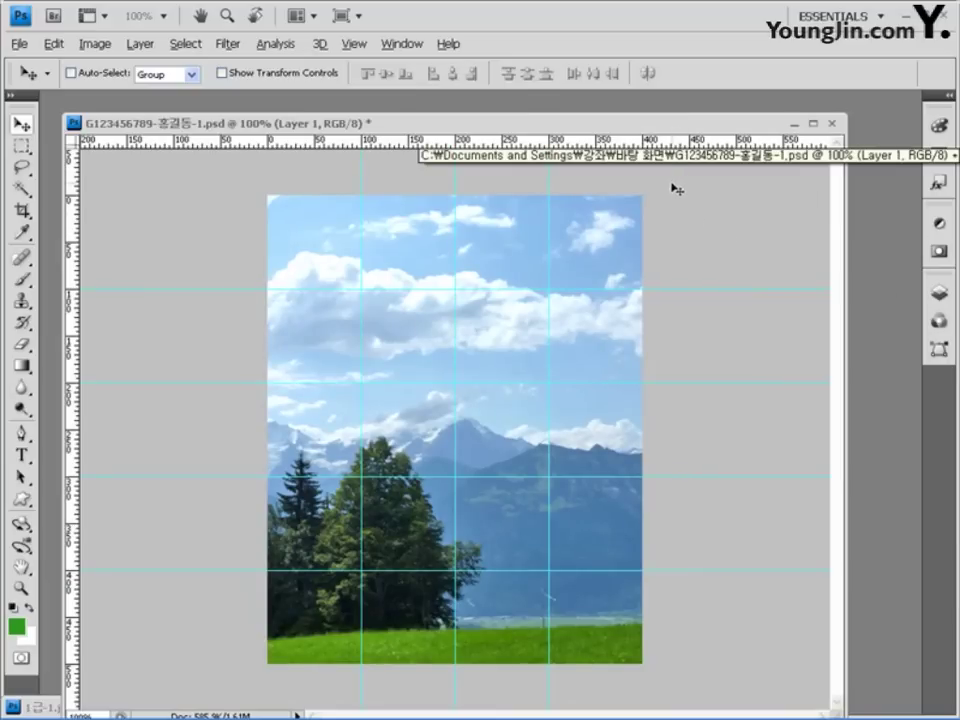
- Apply the Dry Brush filter to the landscape layer with brush size 2, brush detail 8 and texture 1
click(228, 44)
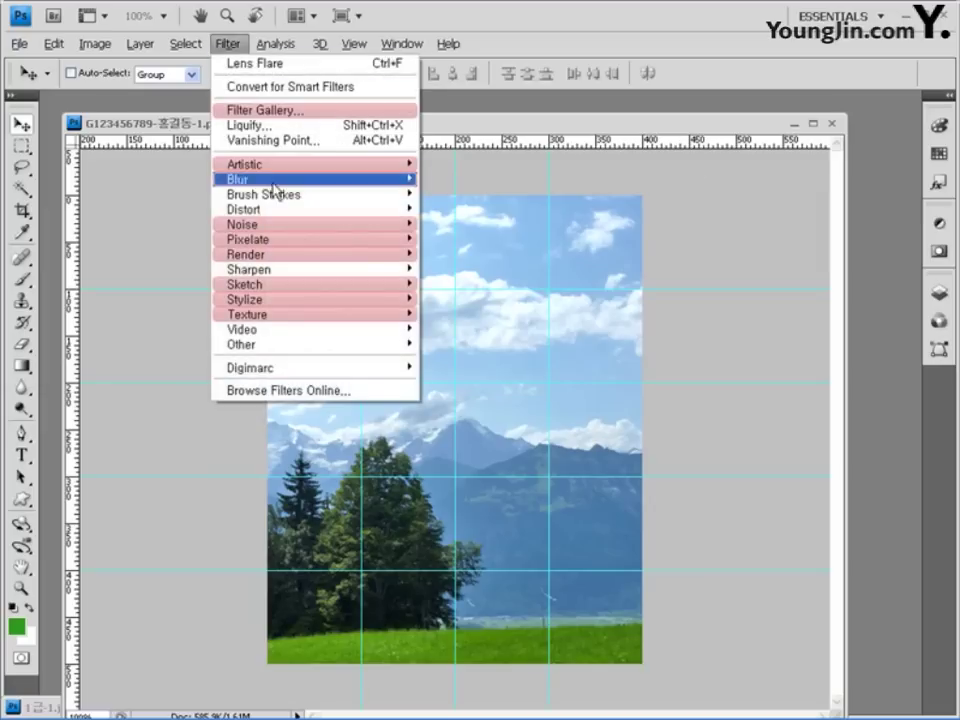
mouse_move(280, 166)
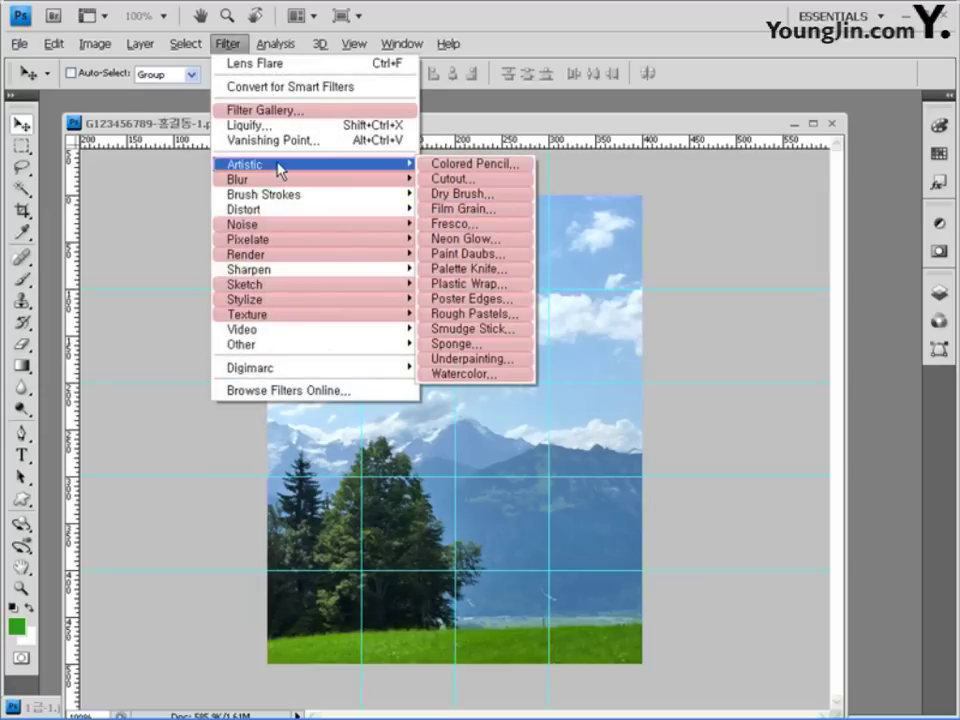
click(485, 195)
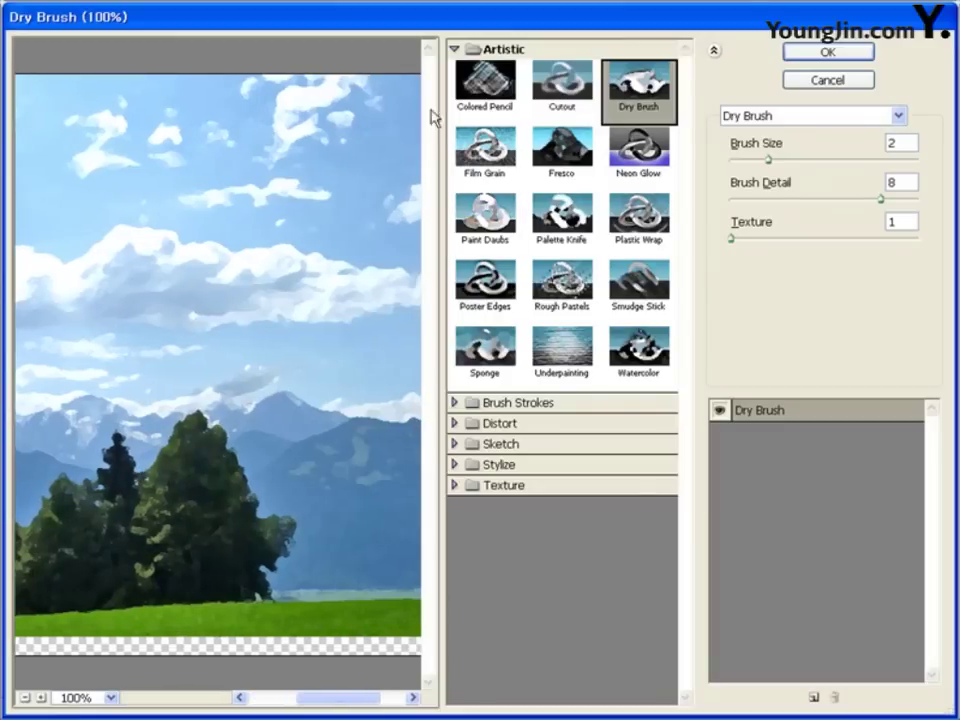
click(844, 56)
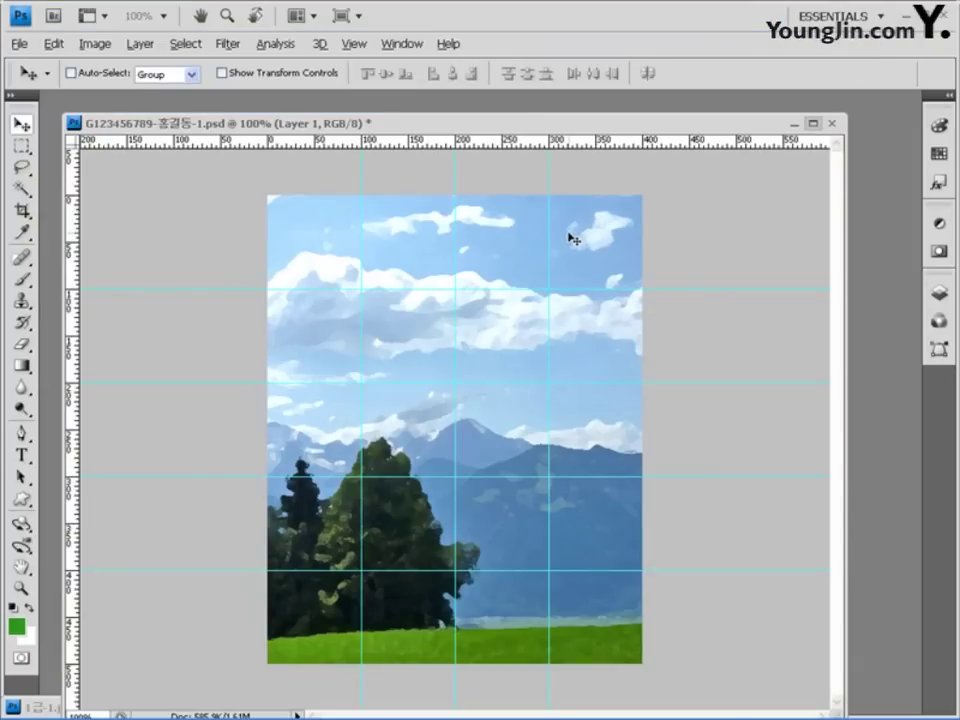
- Set the Pen tool's shape layer color to white (ffffff)
click(21, 433)
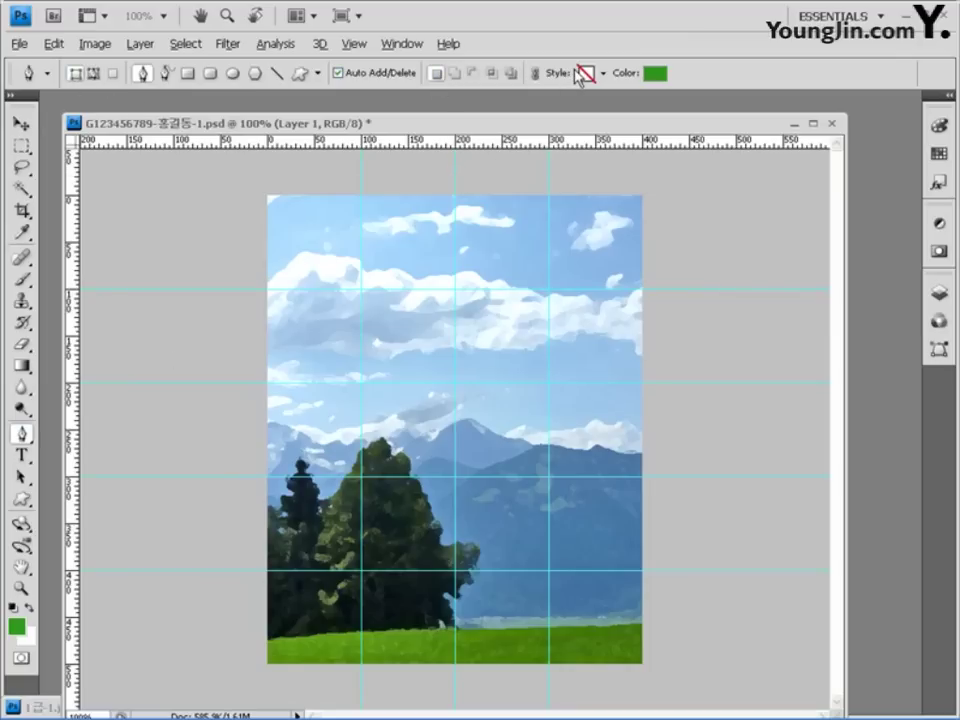
click(652, 74)
click(381, 200)
drag(381, 200, 731, 402)
drag(521, 568, 360, 392)
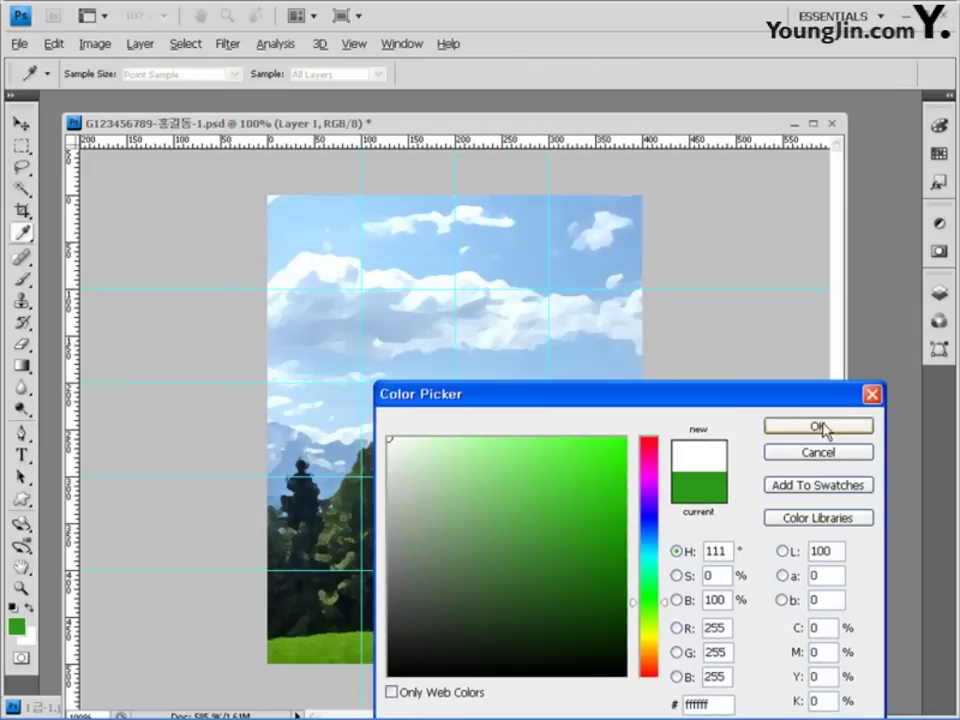
click(816, 426)
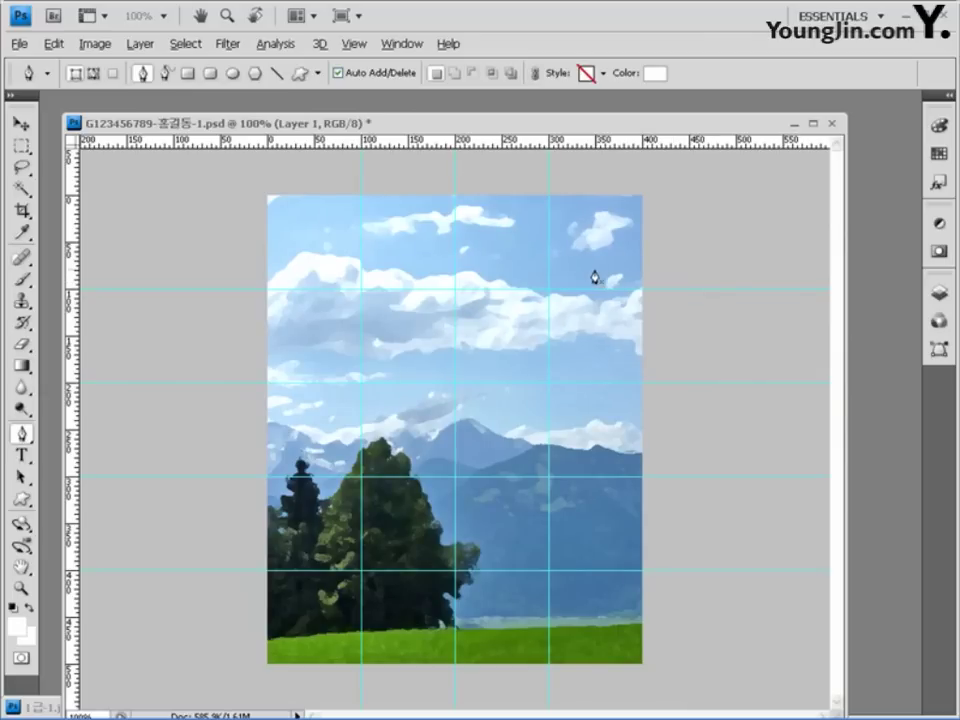
- Draw a white ginkgo leaf shape with a curved stem and notched edge in the sky, spanning about 200 to 400 px horizontally
click(568, 208)
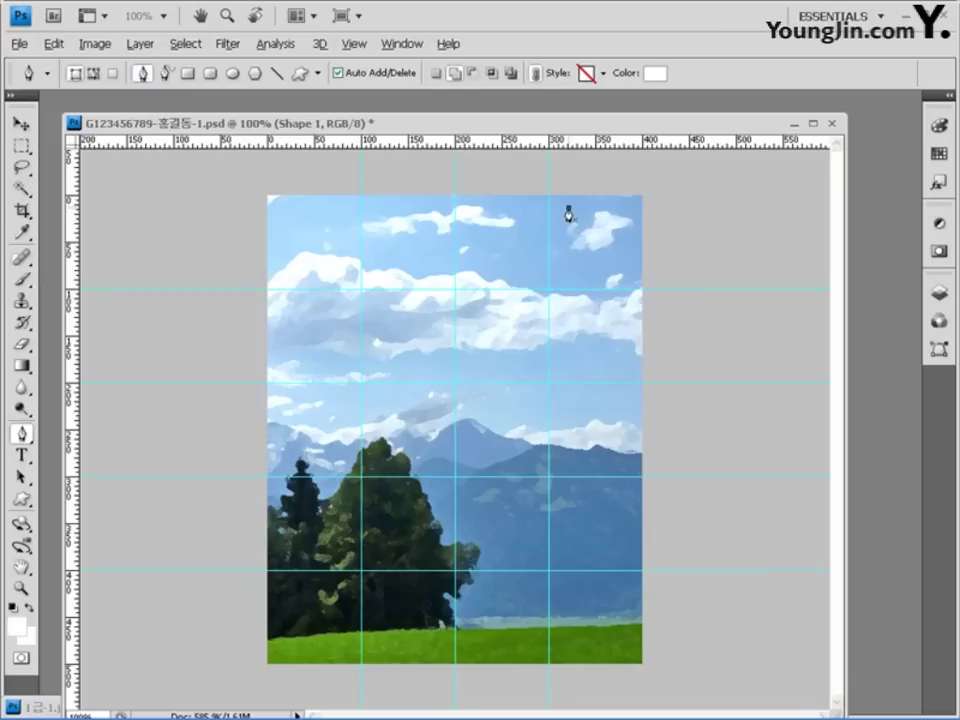
drag(558, 260, 538, 271)
click(526, 241)
drag(526, 244, 498, 190)
click(502, 200)
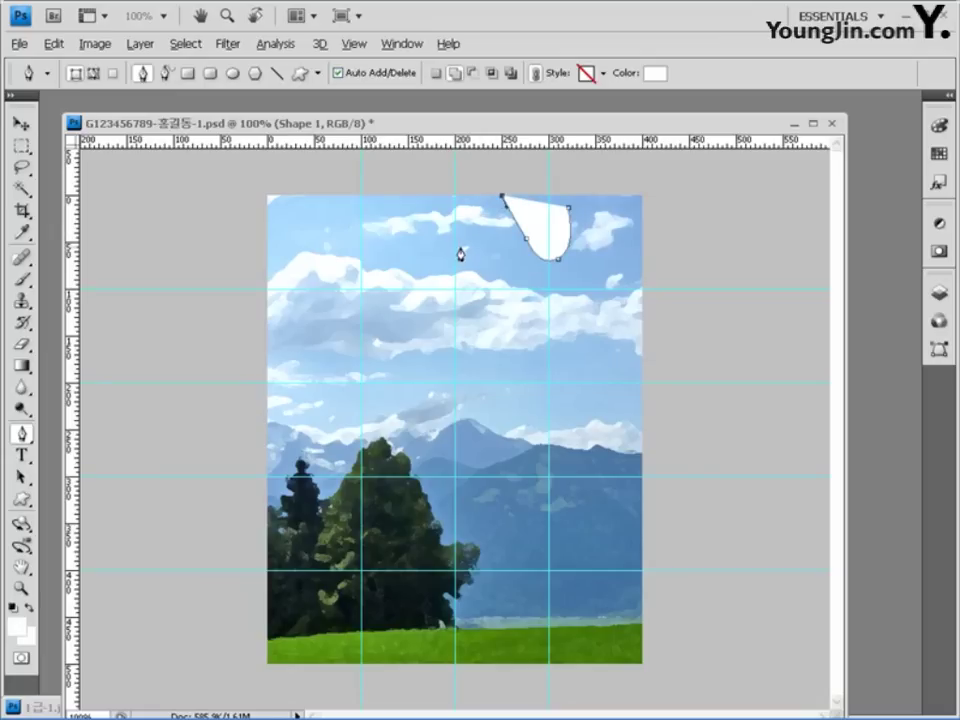
drag(455, 244, 444, 289)
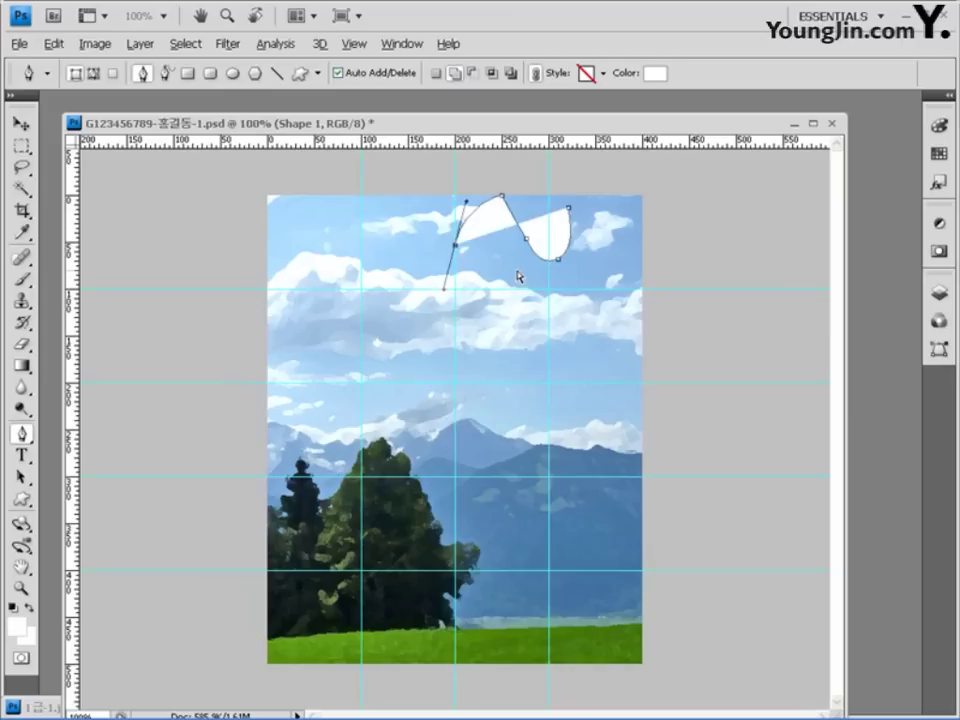
key(ctrl+z)
mouse_move(462, 245)
mouse_down()
mouse_move(471, 257)
mouse_move(462, 259)
mouse_up()
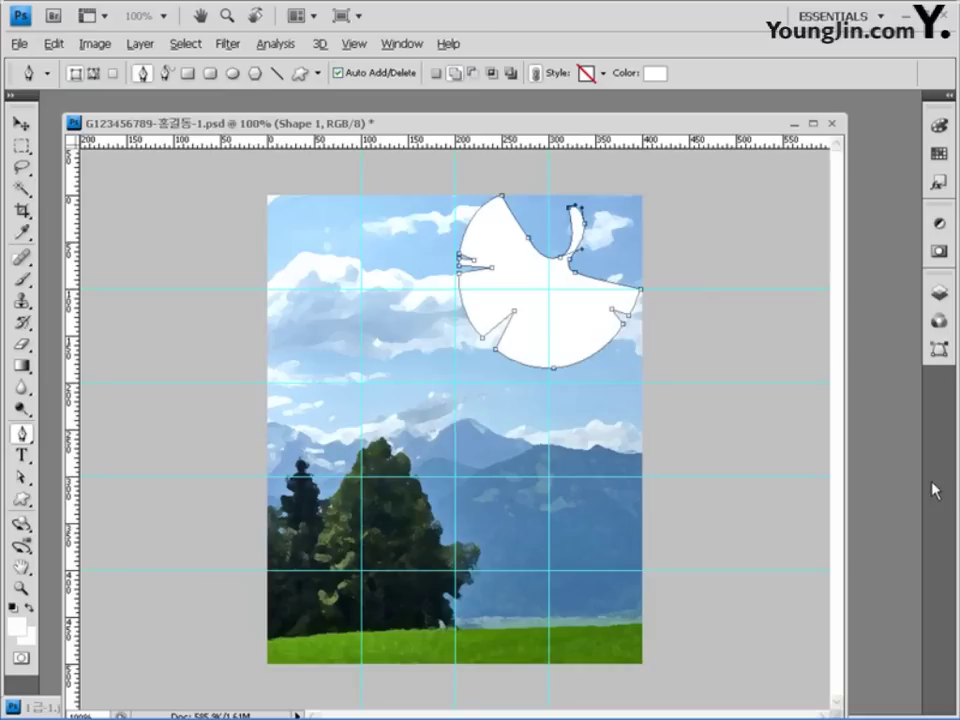
- Save the leaf shape's vector mask as a path named 은행잎 and deselect the path
click(940, 348)
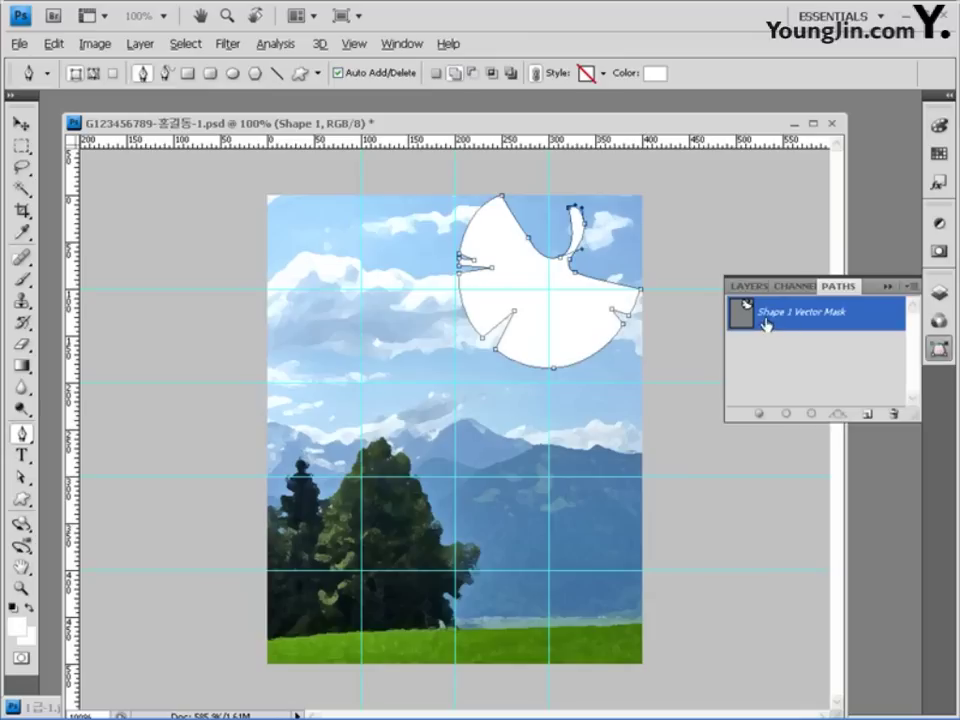
double_click(833, 316)
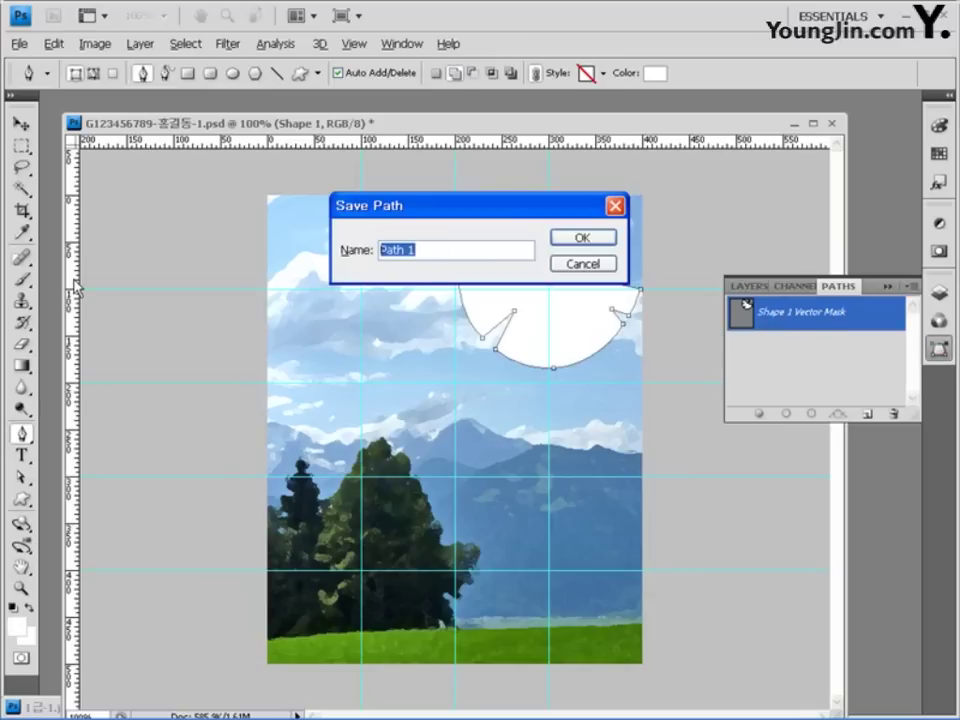
text(ㅇ행원)
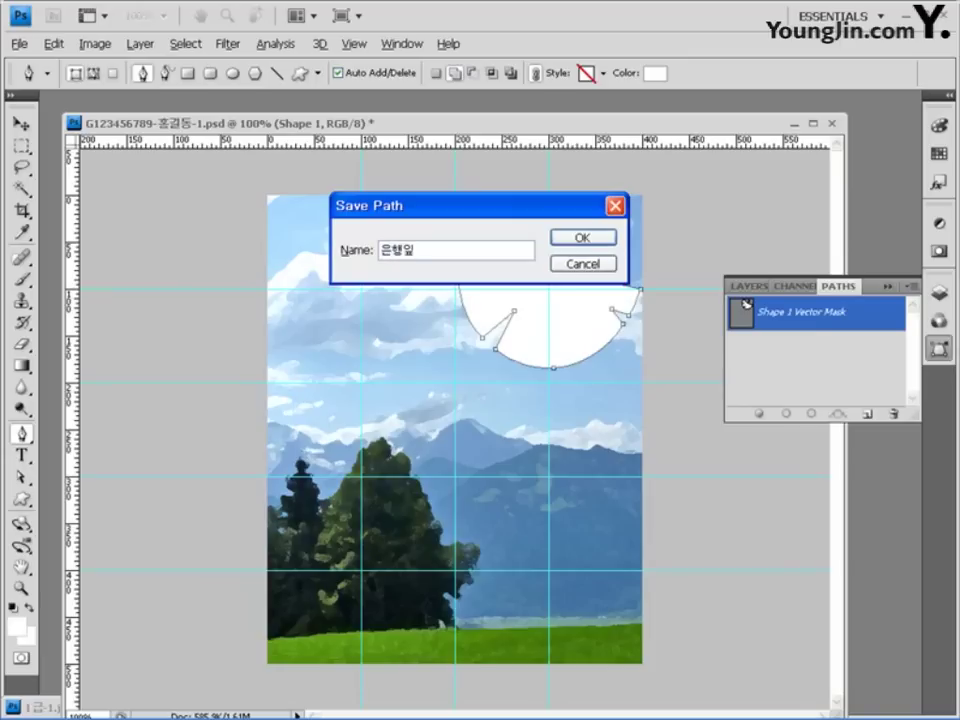
click(589, 237)
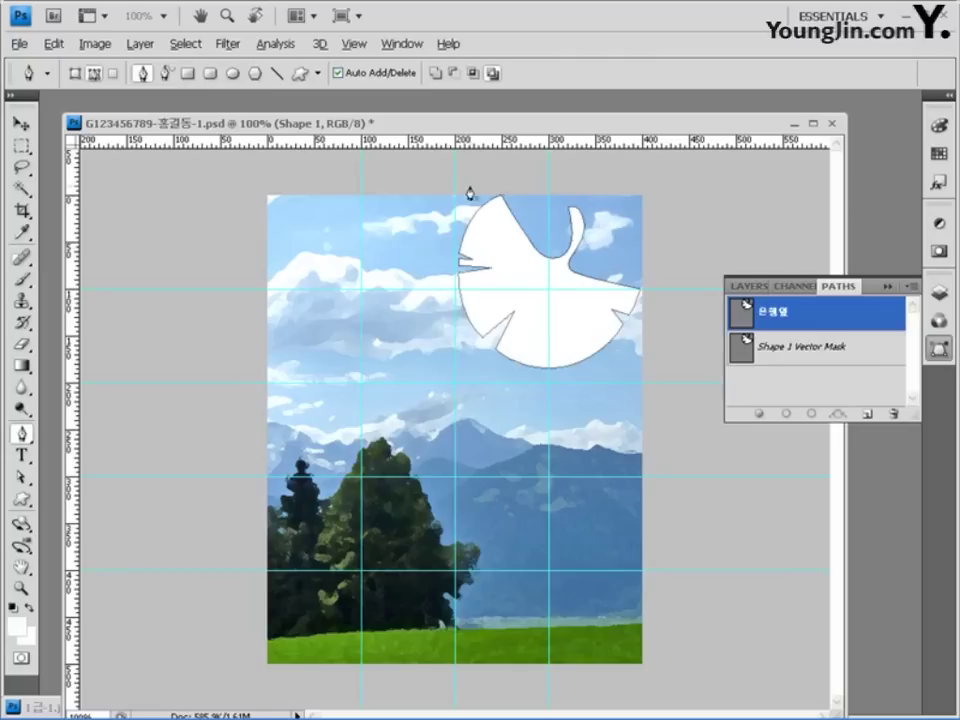
click(836, 392)
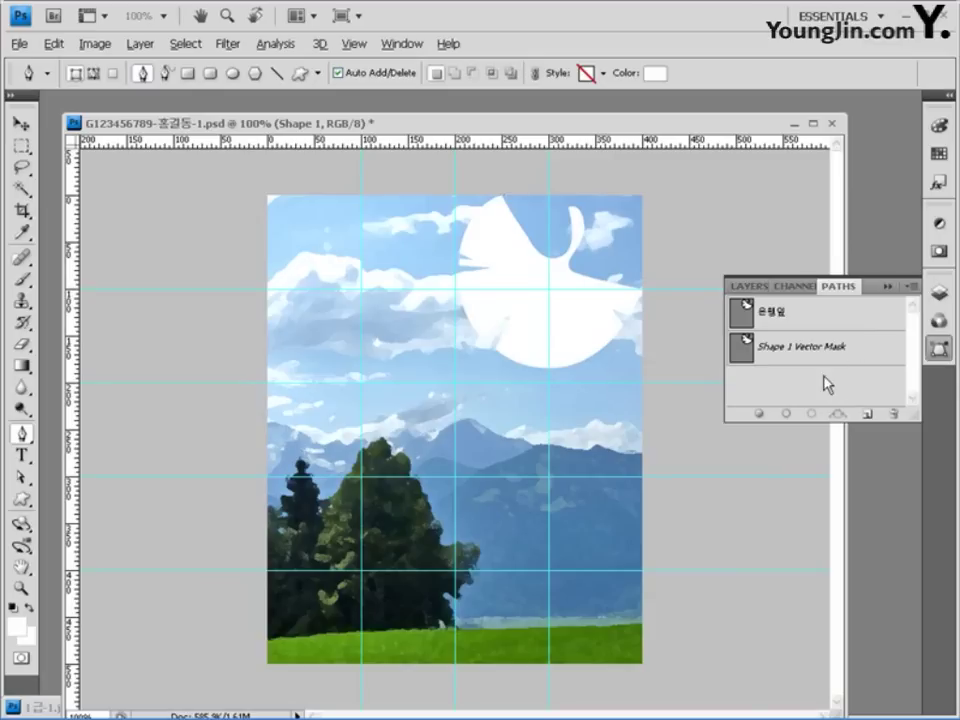
- Add a drop shadow with the default settings to the ginkgo leaf shape layer
click(754, 289)
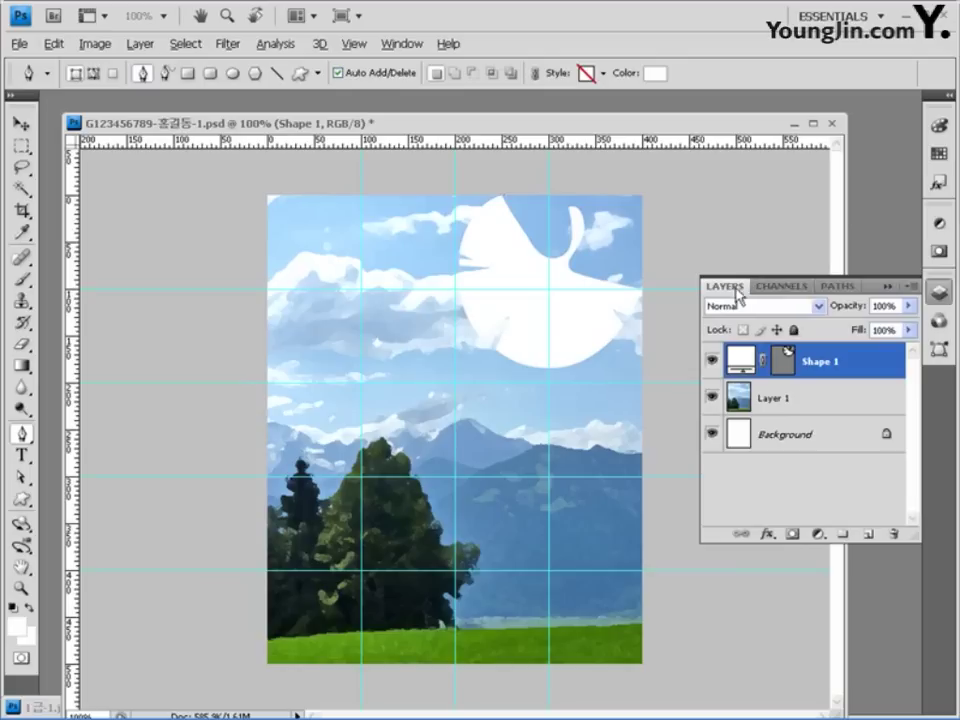
click(770, 535)
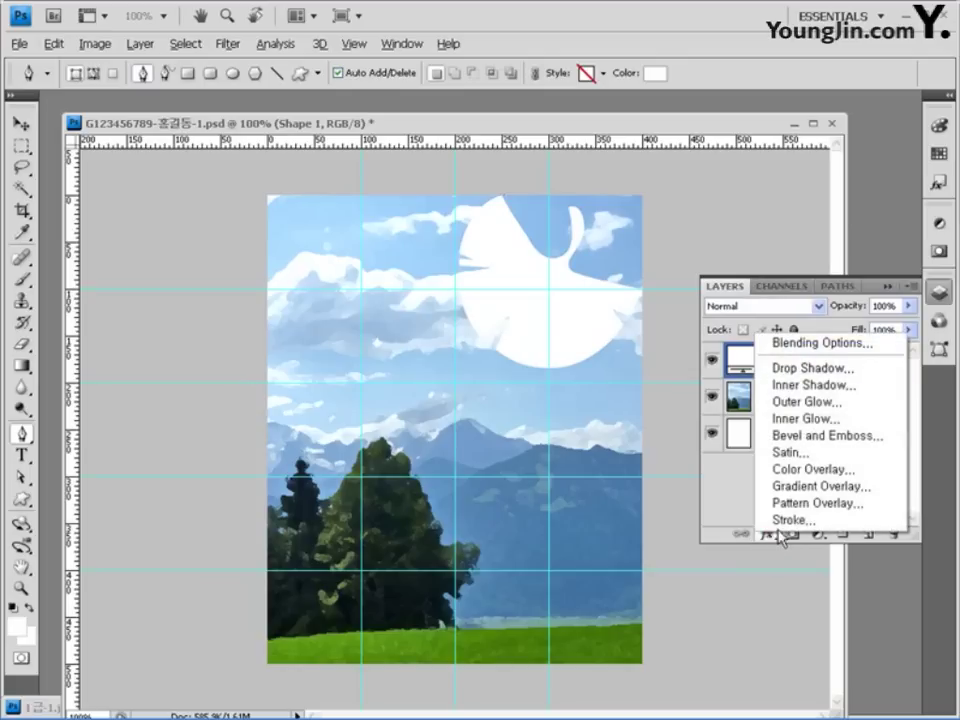
click(834, 370)
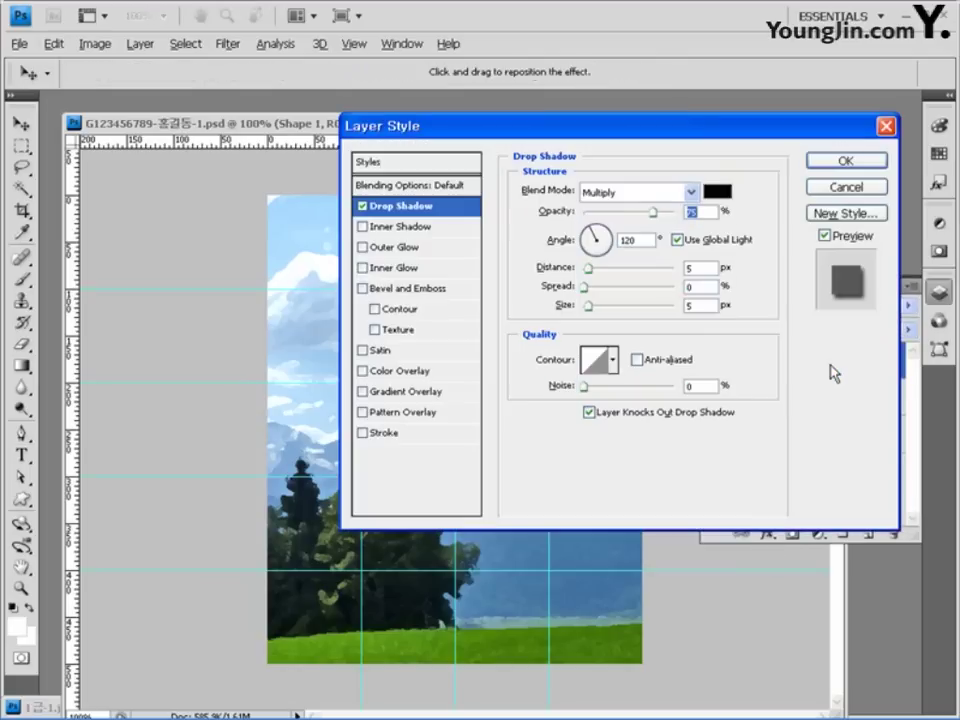
click(844, 162)
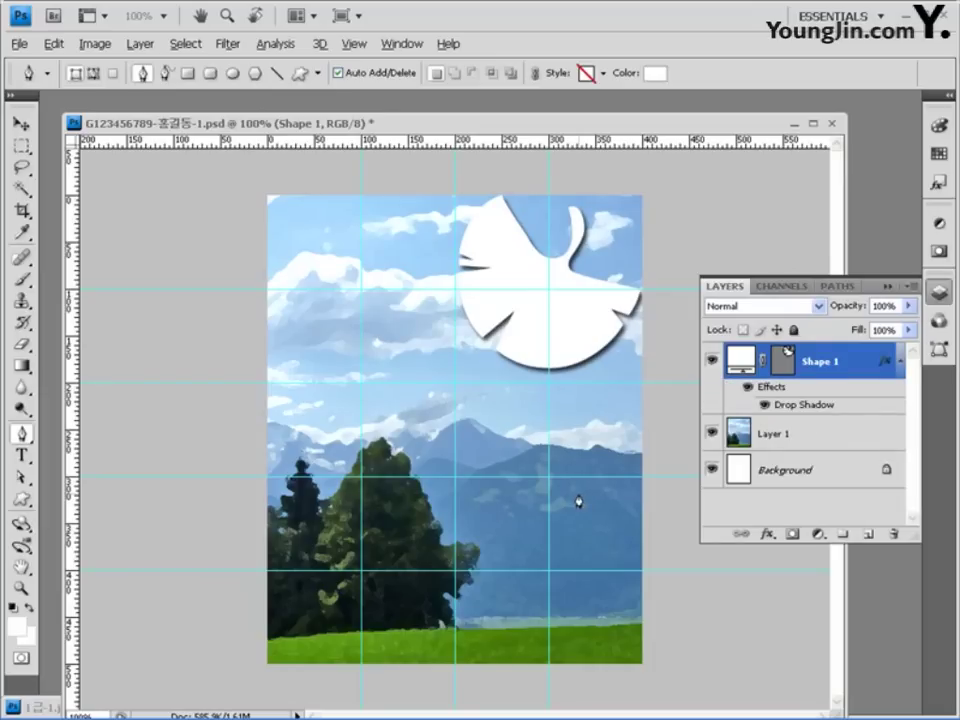
- Narrow the composition's document window and open 1급-2.jpg, the yellow ginkgo tree photo
drag(843, 572, 516, 551)
key(ctrl+o)
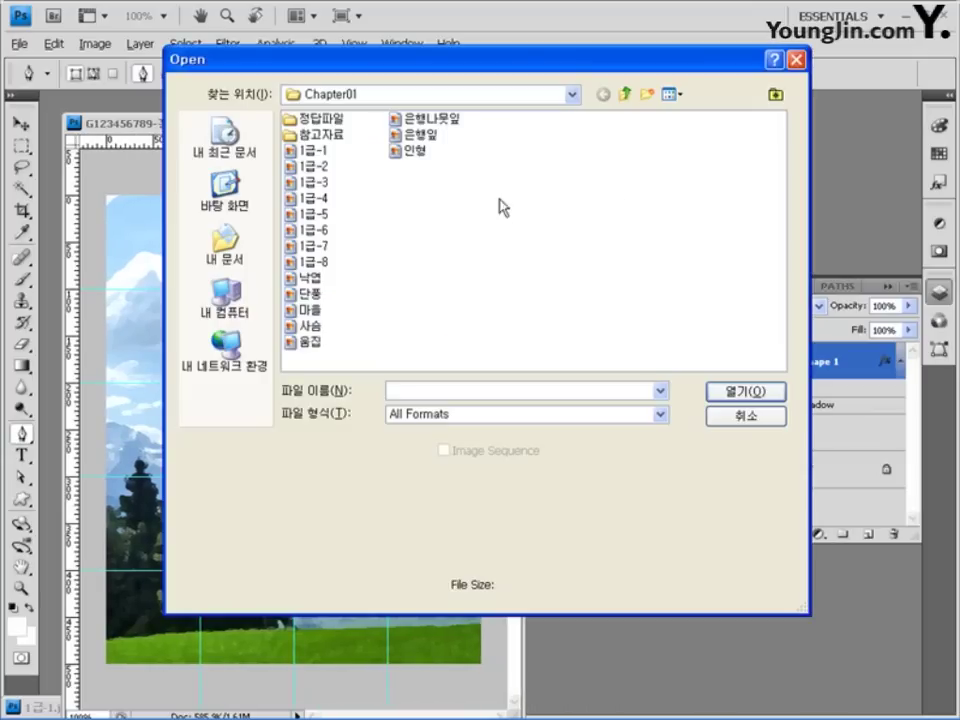
click(311, 166)
click(748, 392)
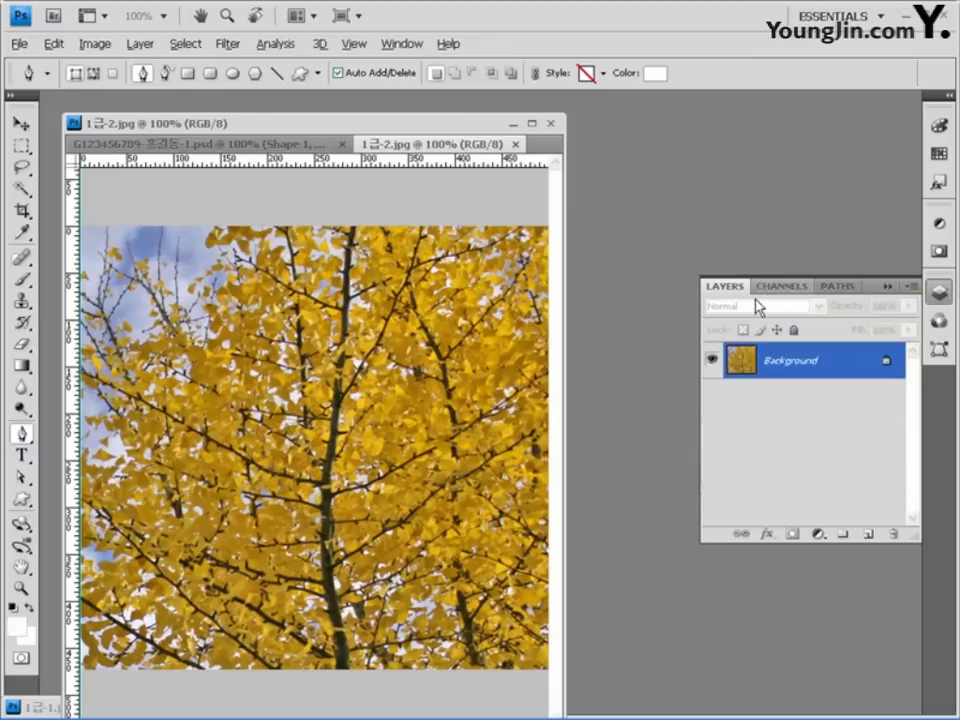
- Copy the entire ginkgo tree photo and paste it into the composition as a layer above the leaf shape
key(ctrl+a)
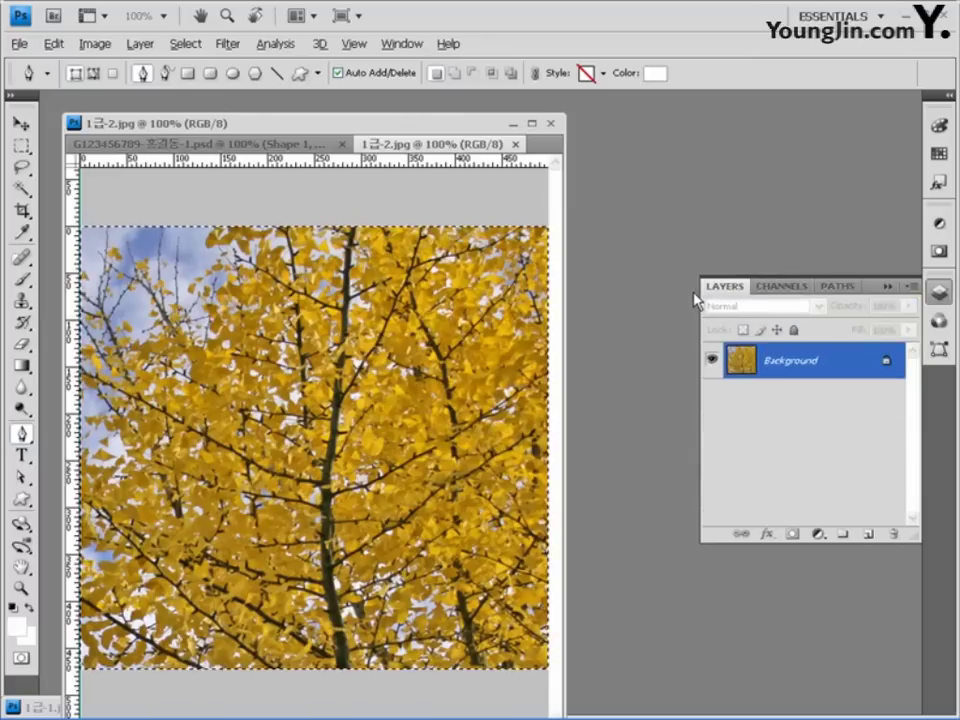
drag(430, 144, 414, 250)
click(728, 214)
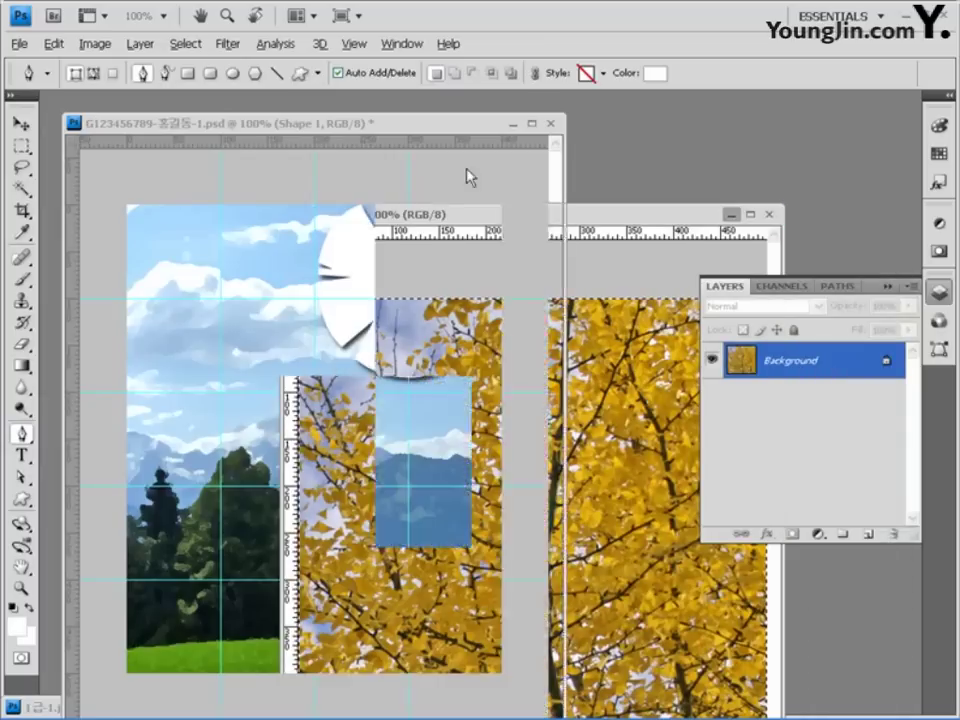
key(ctrl+v)
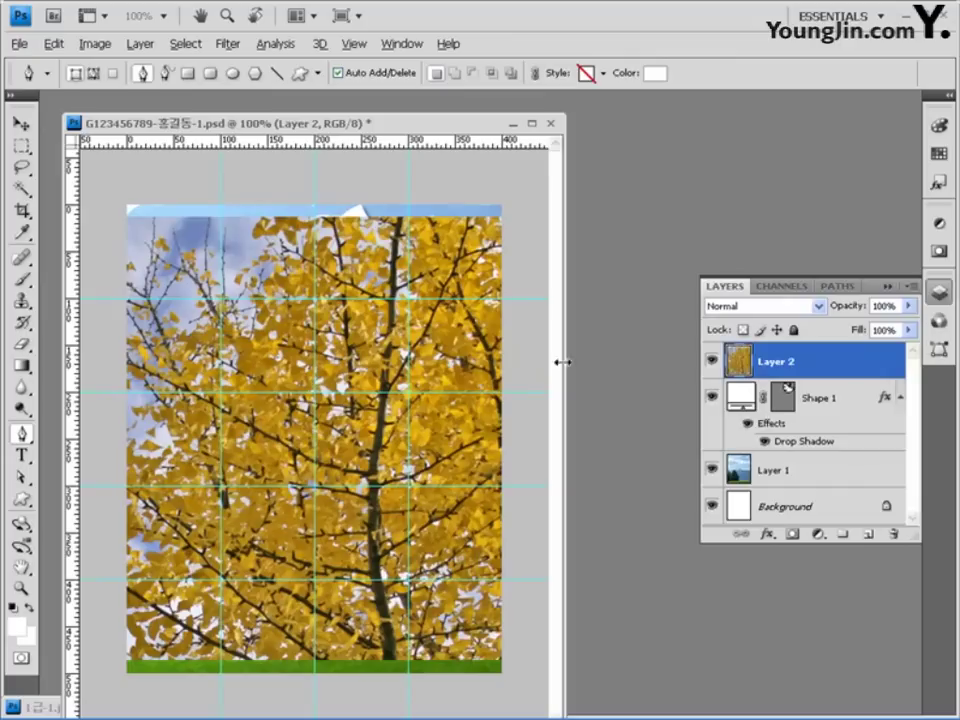
- Move the ginkgo photo up to cover the leaf shape and clip it to the Shape 1 layer
click(21, 124)
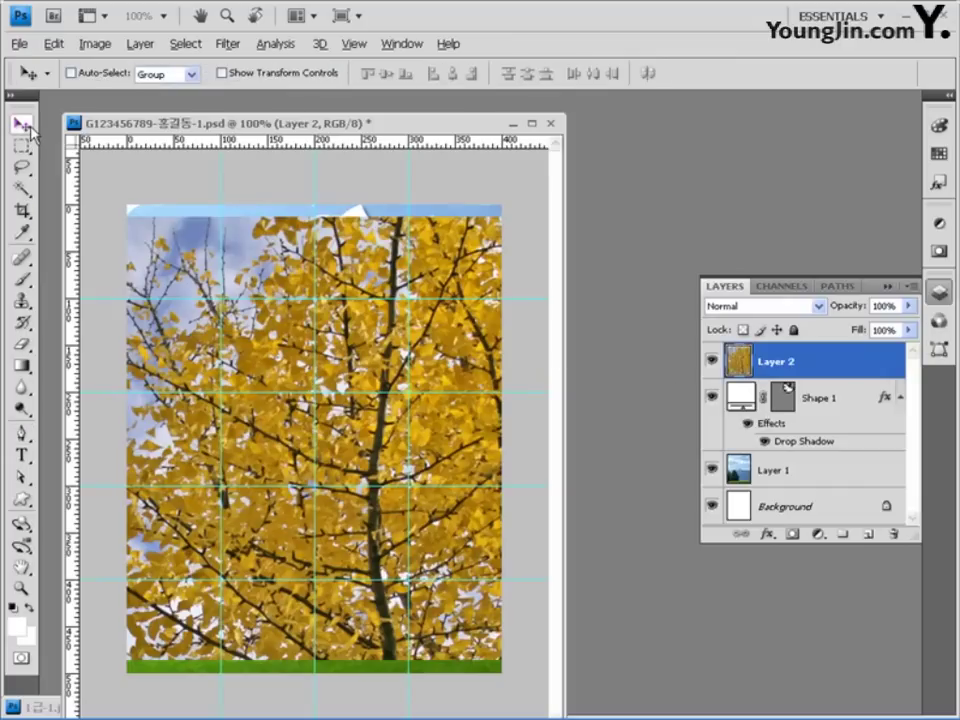
drag(292, 282, 286, 214)
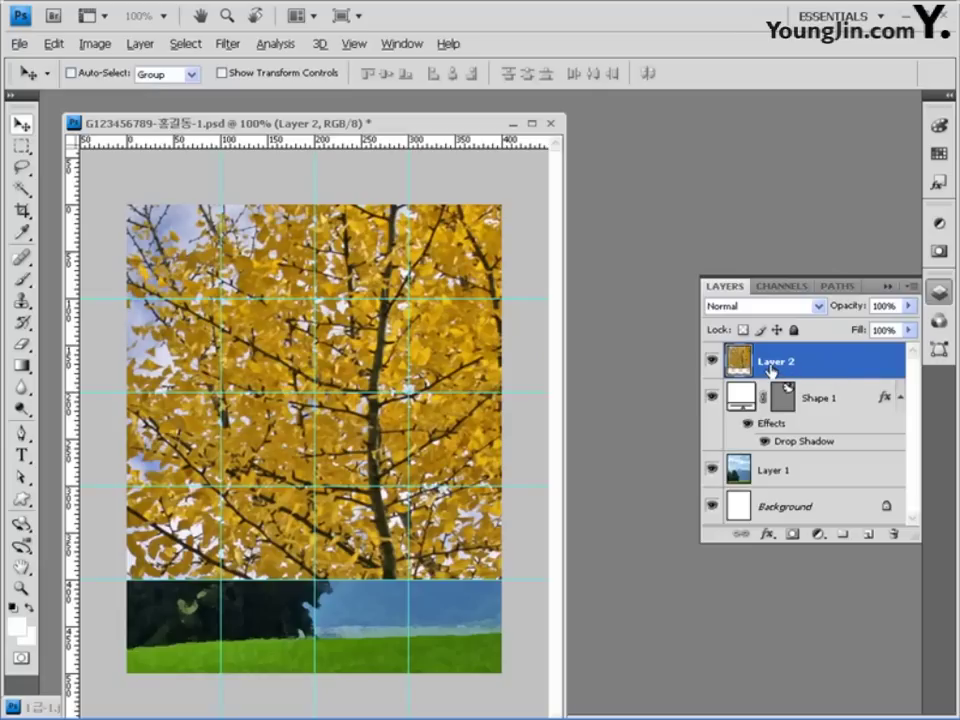
alt+click(831, 377)
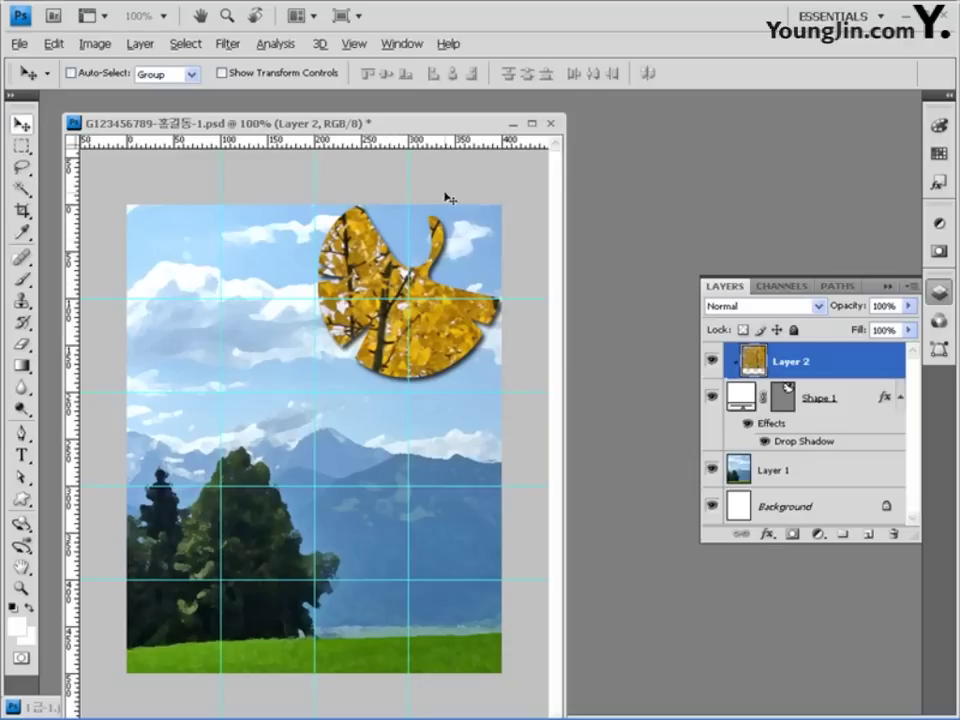
- Open 1급-3.jpg, the traditional roof photo, and float it in its own window beside the composition
key(ctrl+o)
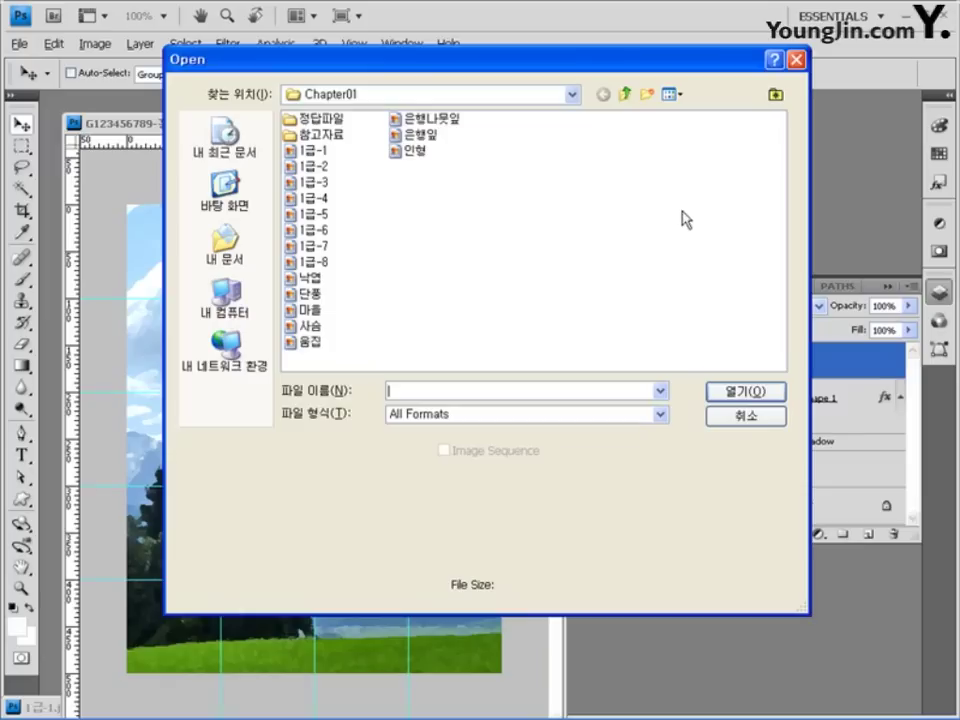
click(313, 183)
click(762, 391)
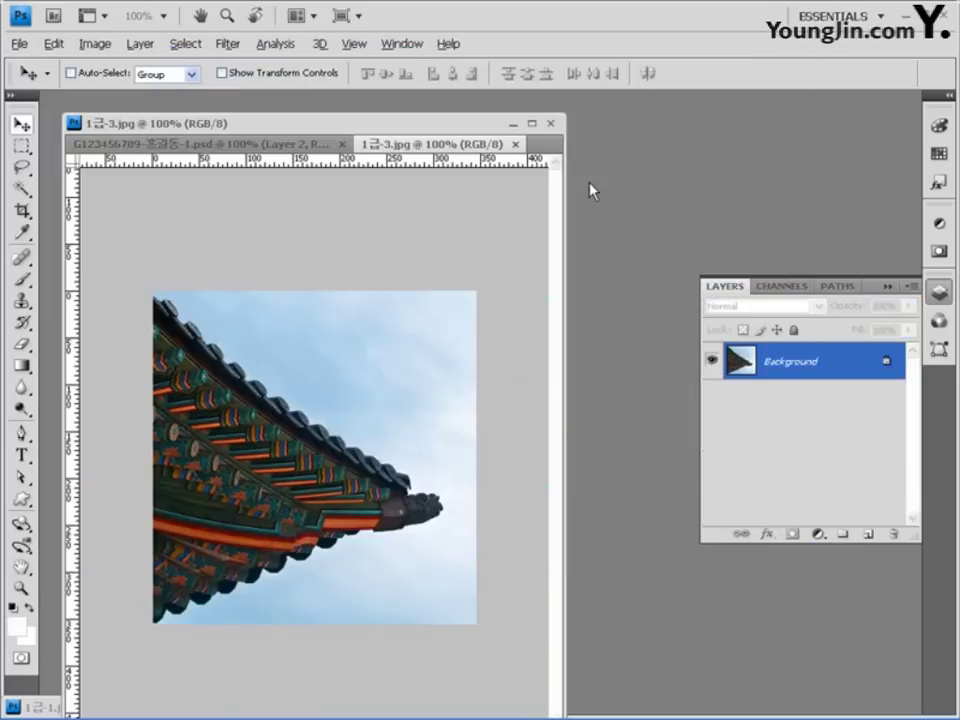
drag(540, 152, 327, 127)
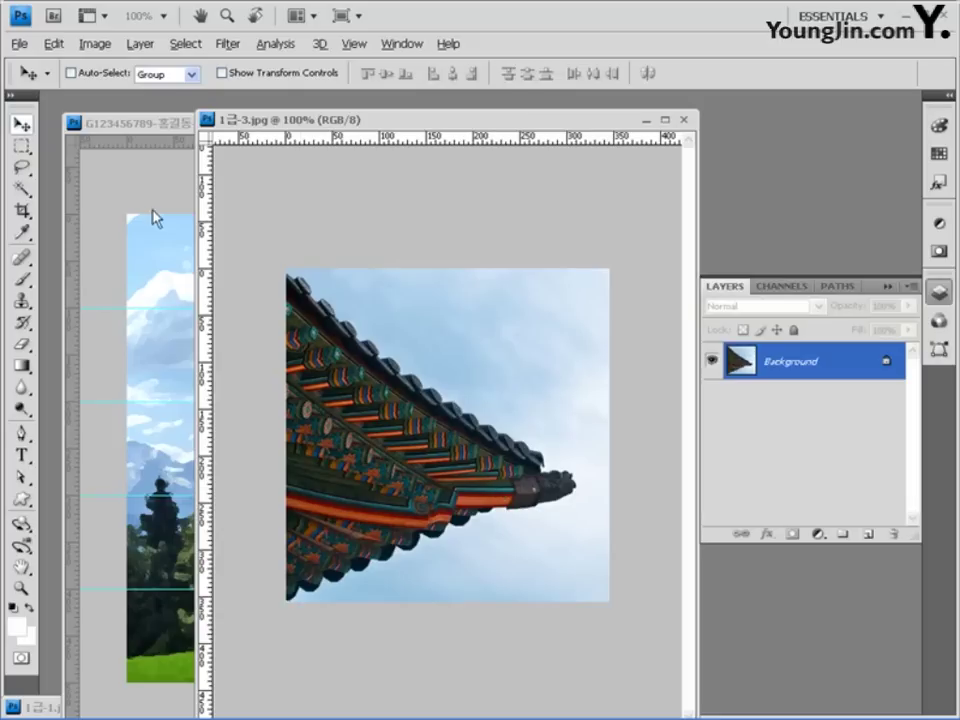
- Select all of the sky with the Magic Wand at tolerance 32, then invert the selection to isolate the roof
click(22, 191)
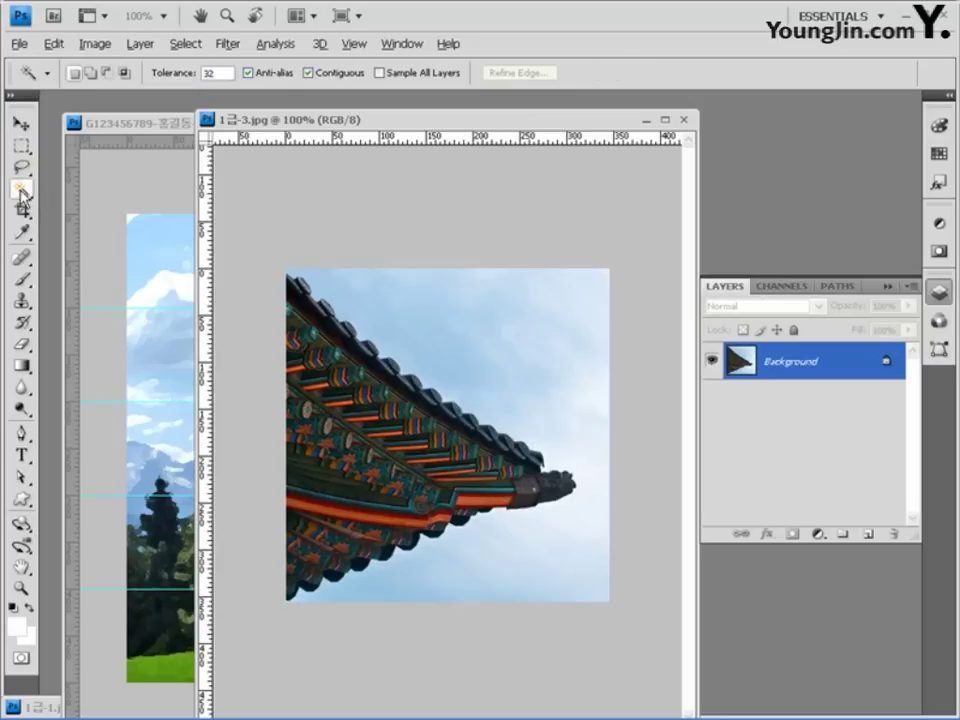
click(363, 292)
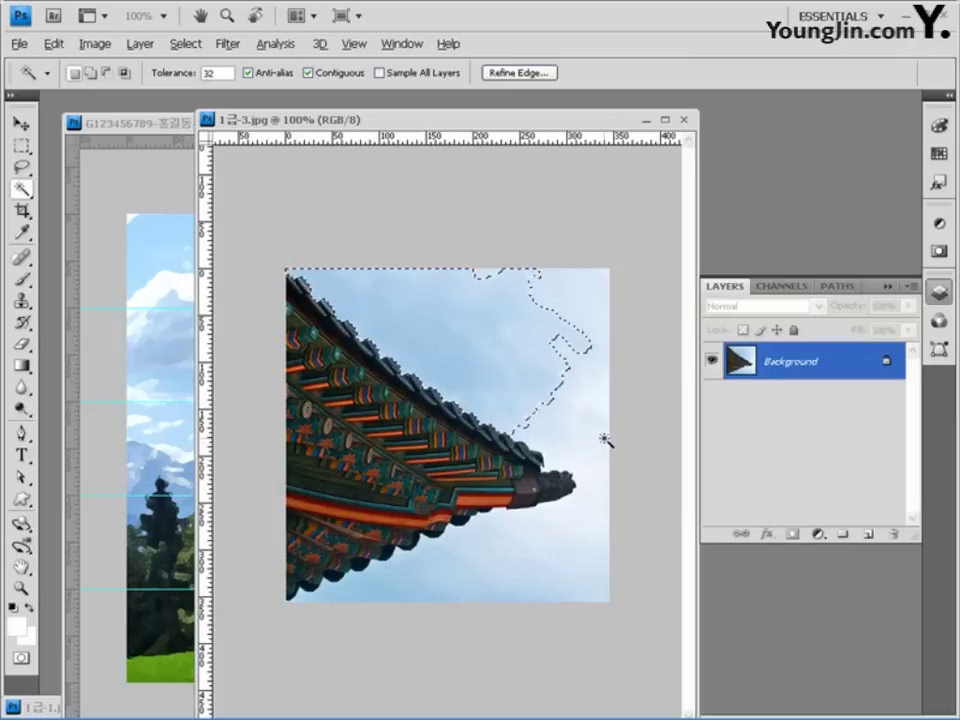
shift+click(595, 350)
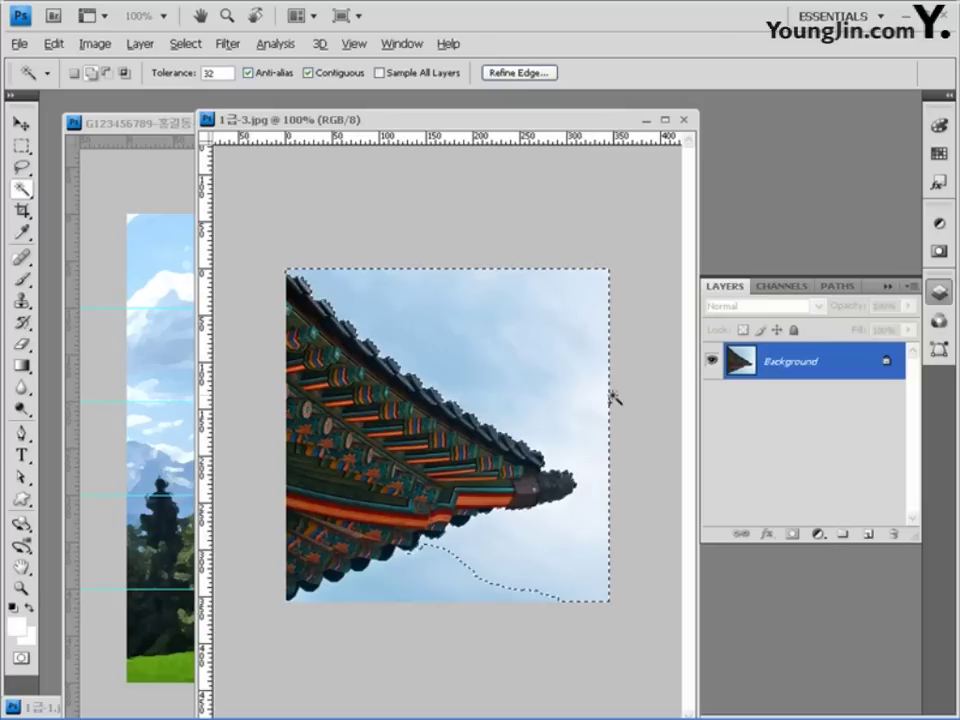
shift+click(393, 587)
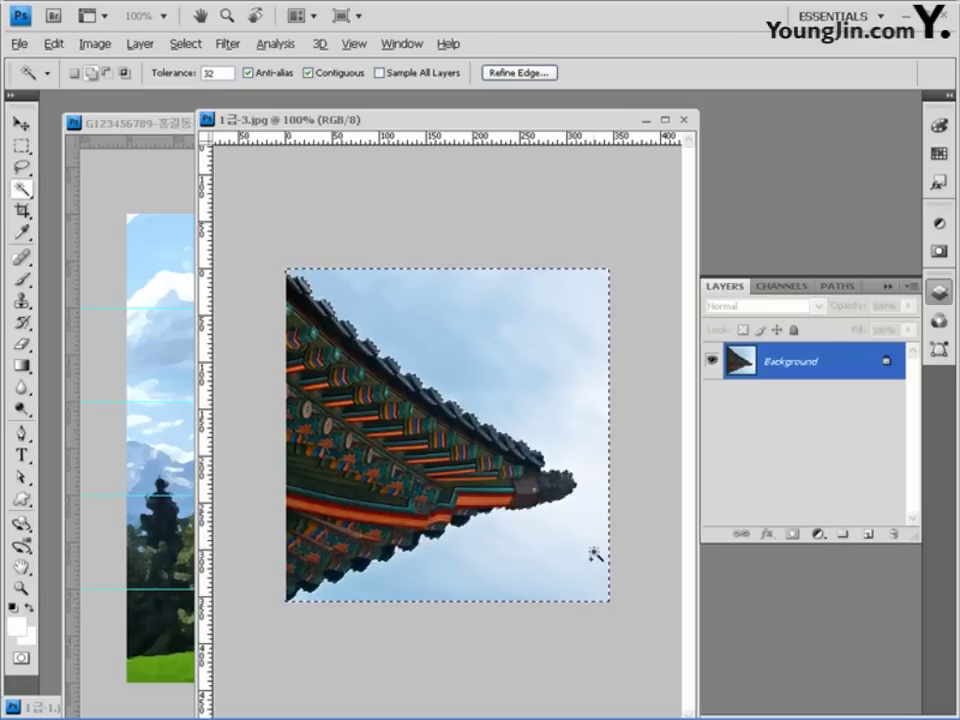
click(182, 48)
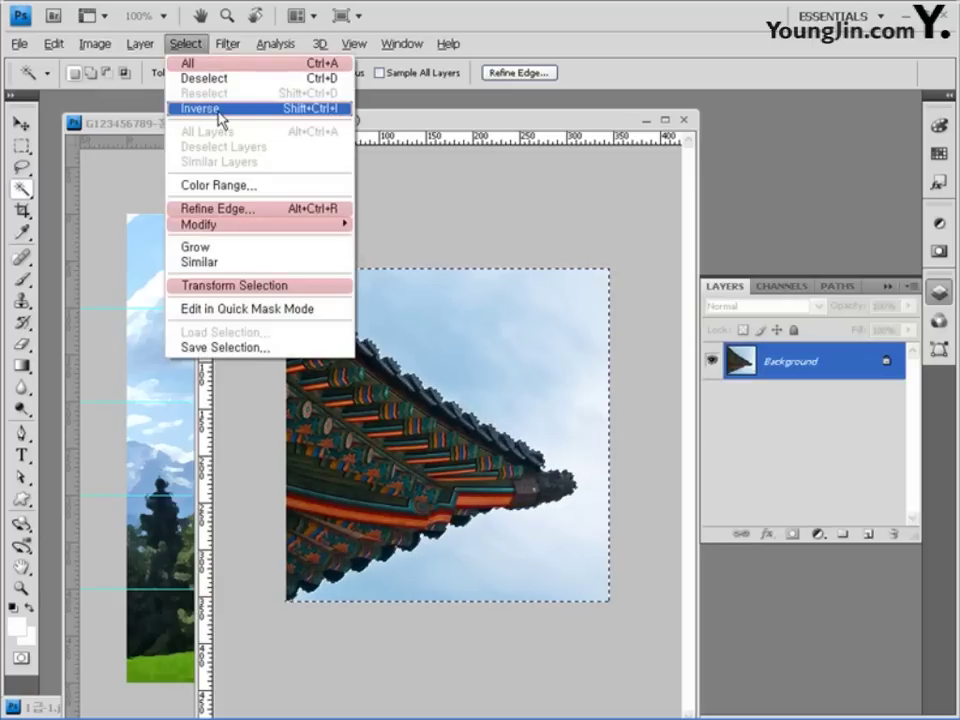
click(192, 108)
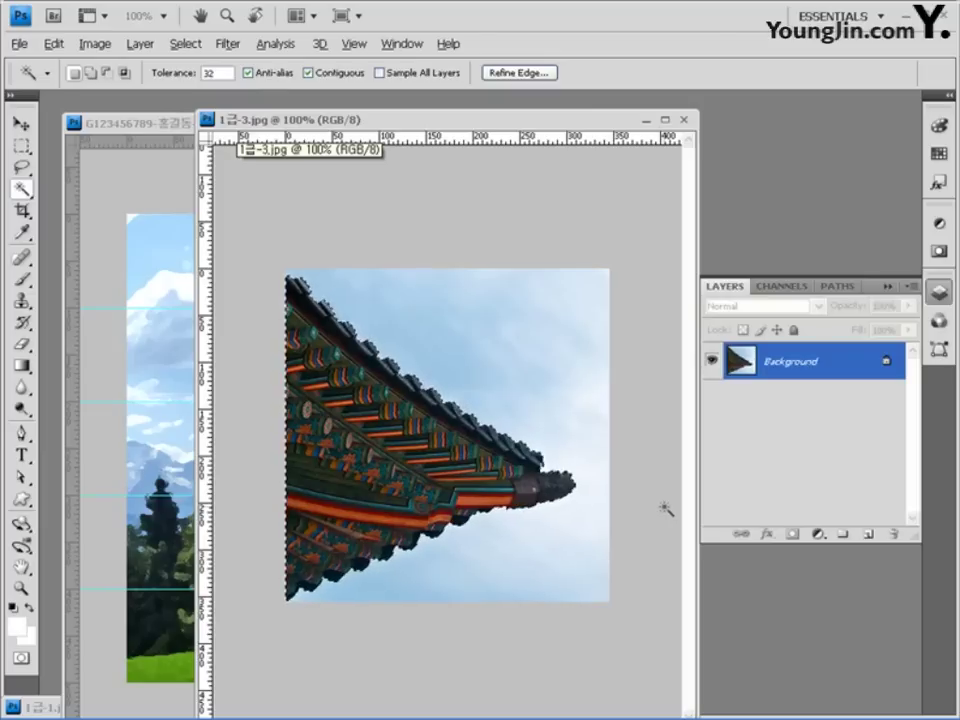
- Copy the selected roof into the composition and move it into the lower-left corner of the landscape
click(53, 44)
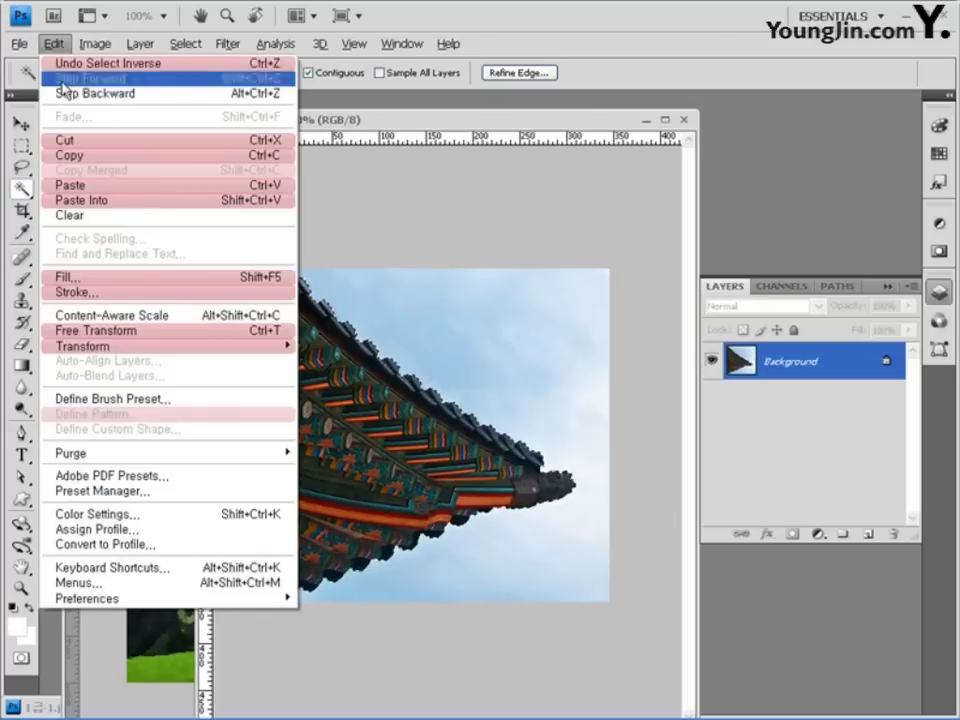
click(76, 158)
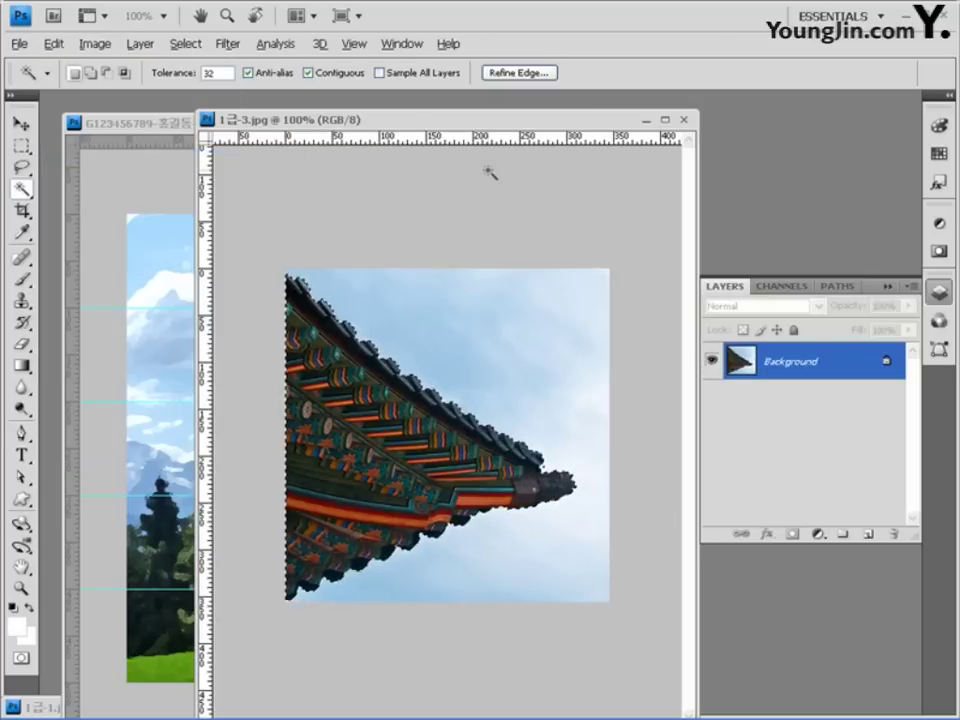
click(643, 121)
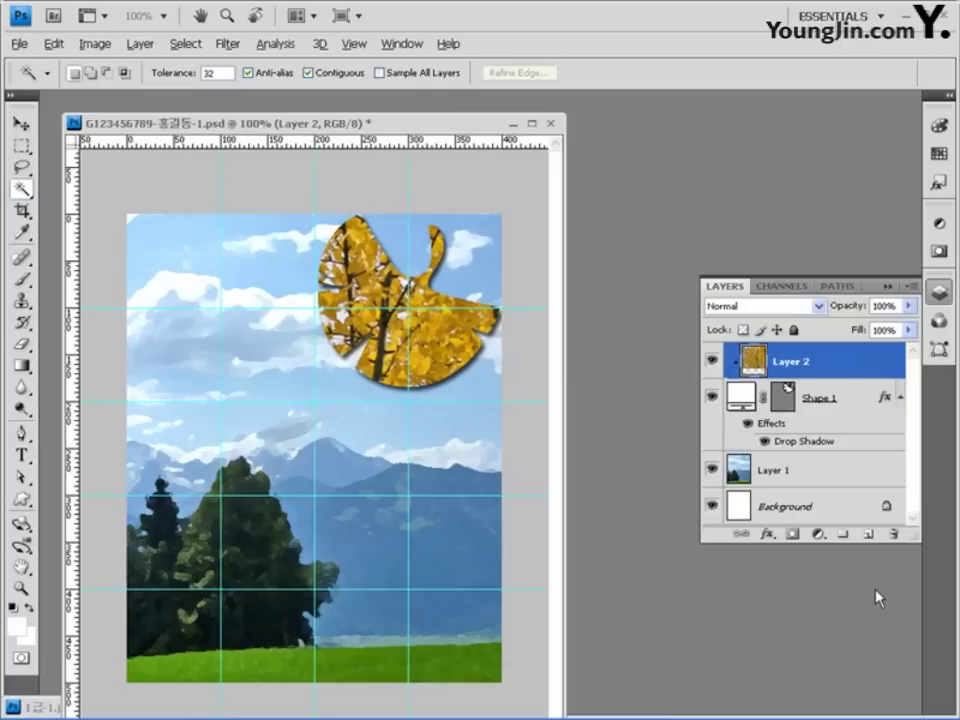
key(ctrl+v)
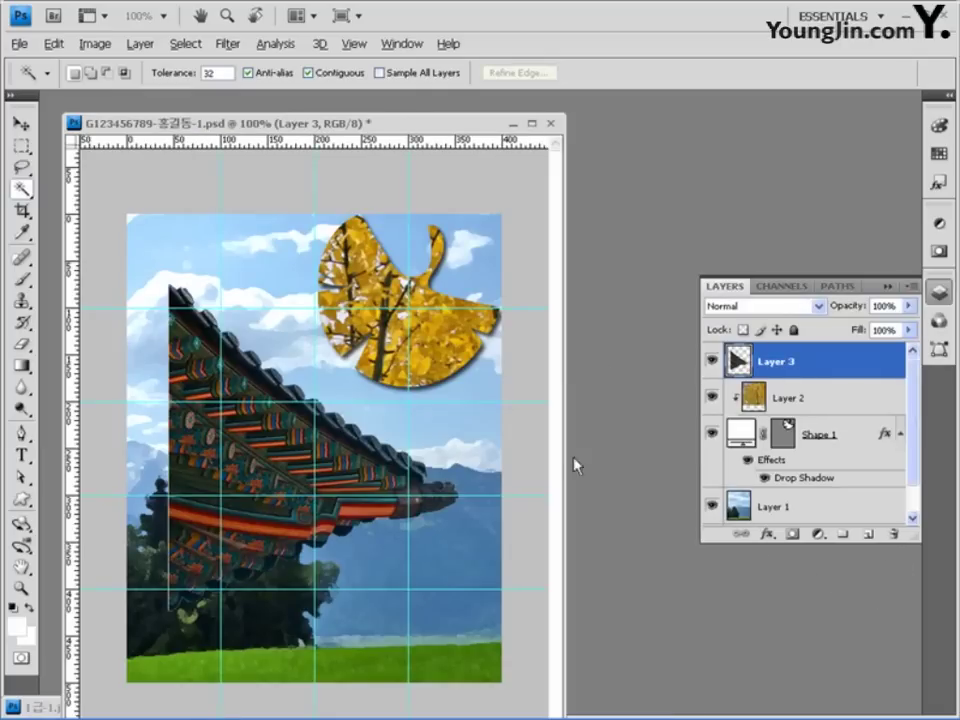
click(20, 122)
drag(373, 468, 348, 647)
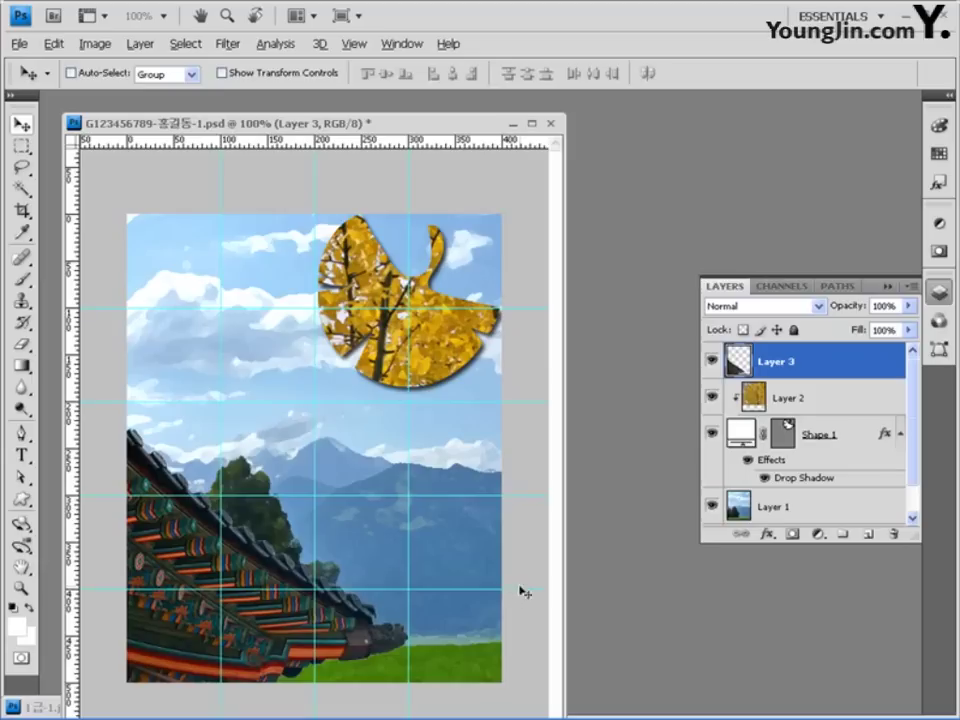
- Add a drop shadow to the roof layer, trying the global light angle at -90° and returning it to 120°
click(767, 535)
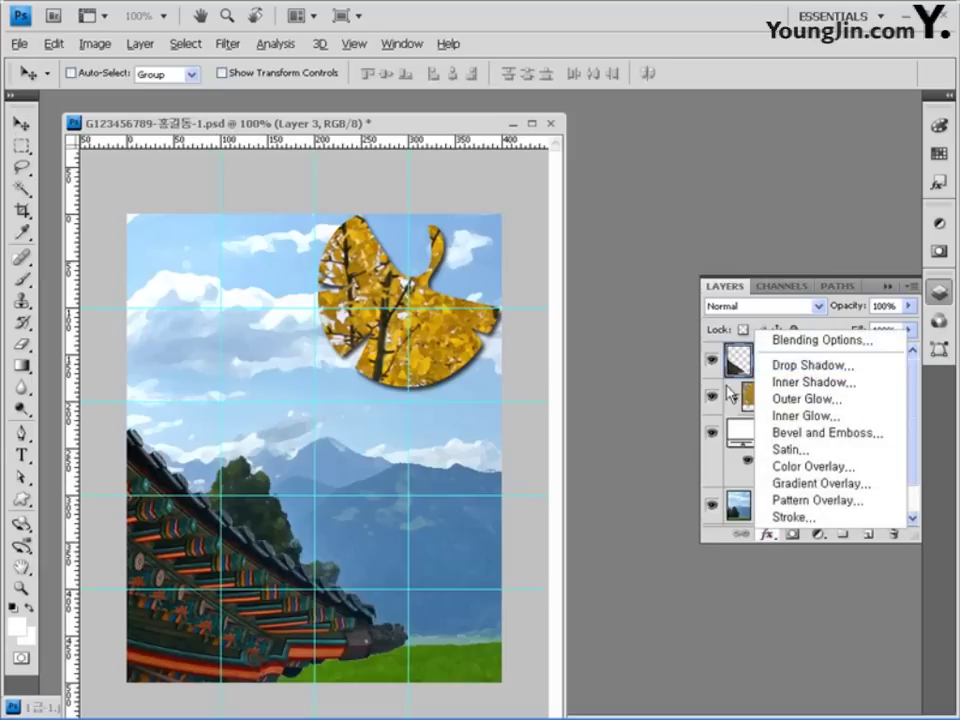
click(813, 366)
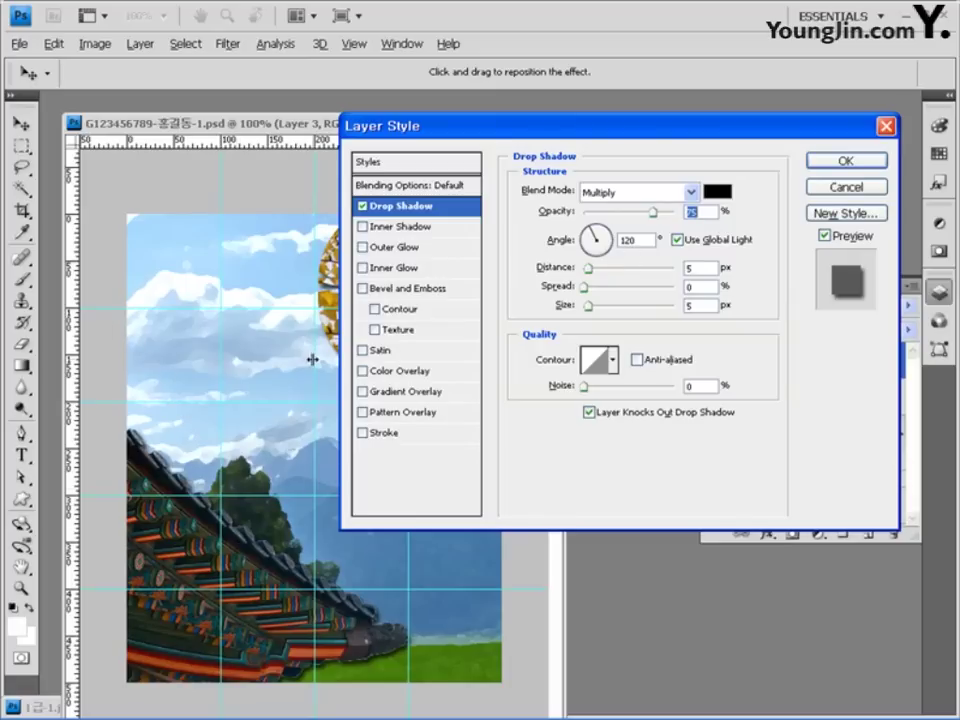
drag(617, 124, 712, 184)
drag(692, 300, 695, 333)
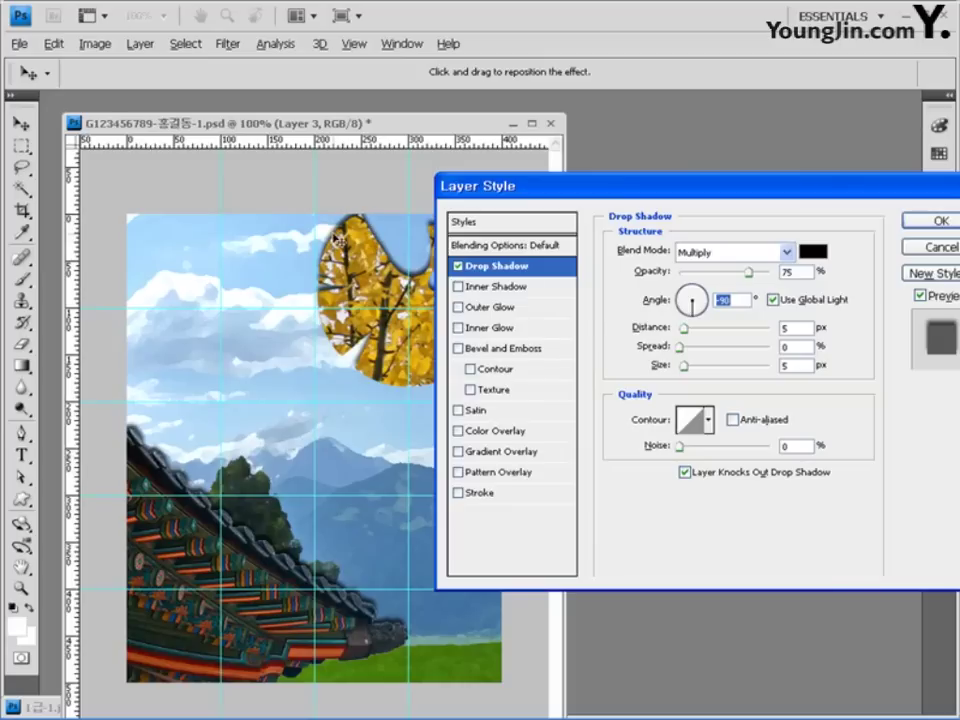
drag(690, 313, 683, 285)
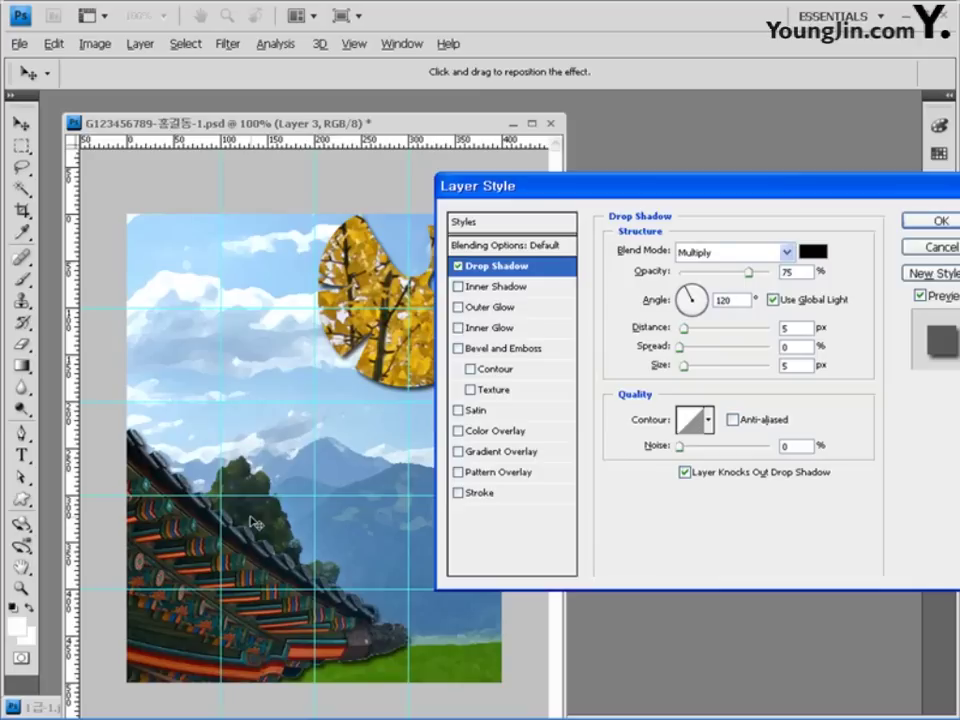
- Turn off Use Global Light for the roof's drop shadow, set its angle to -90° and apply the style
click(774, 300)
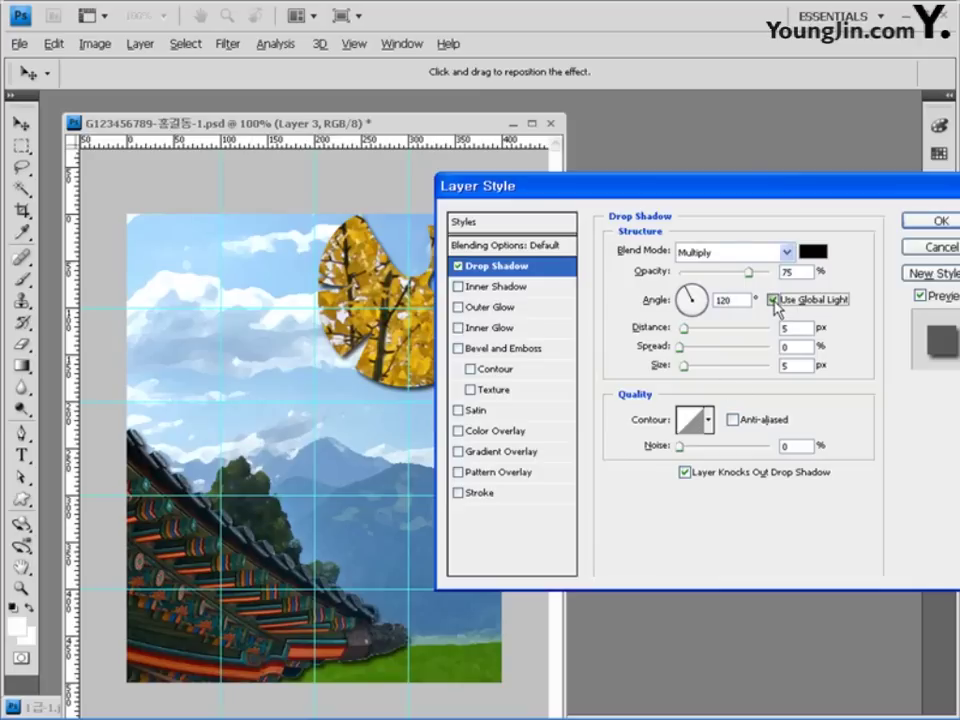
drag(699, 300, 692, 336)
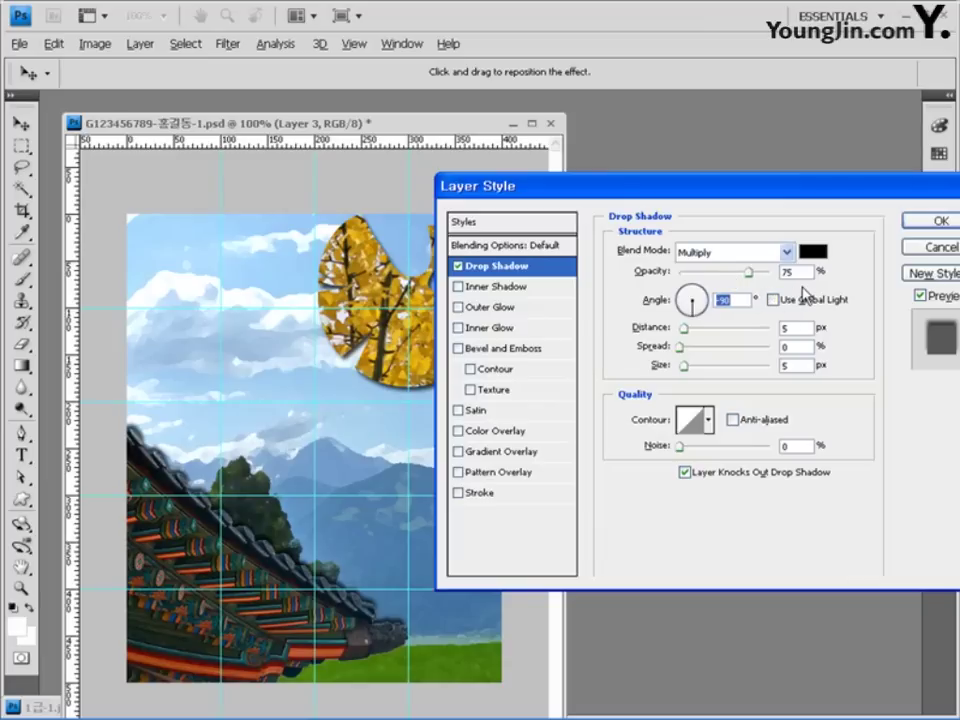
drag(849, 191, 812, 191)
click(905, 221)
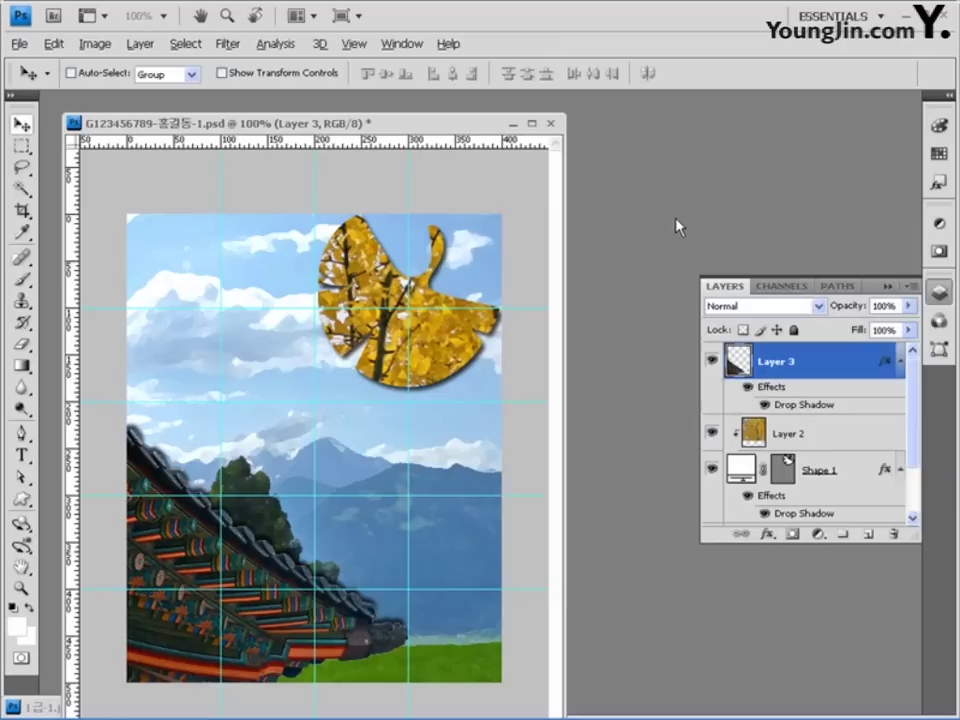
- Draw a white butterfly custom shape above the roof, centred at about X 98 px, Y 237 px
click(22, 499)
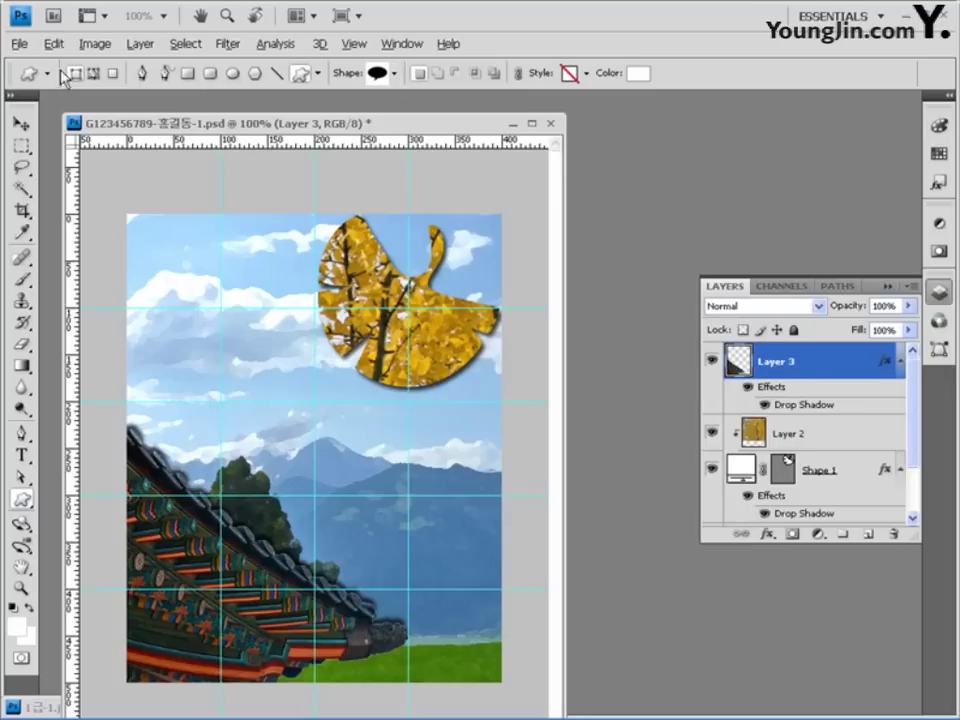
click(395, 73)
drag(536, 292, 532, 176)
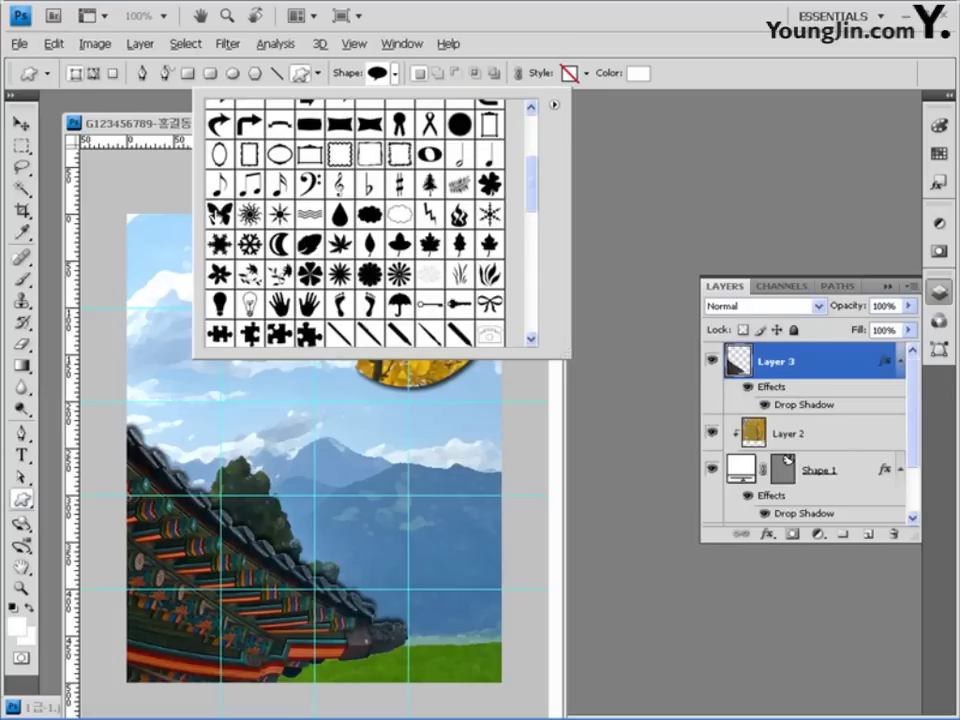
click(219, 213)
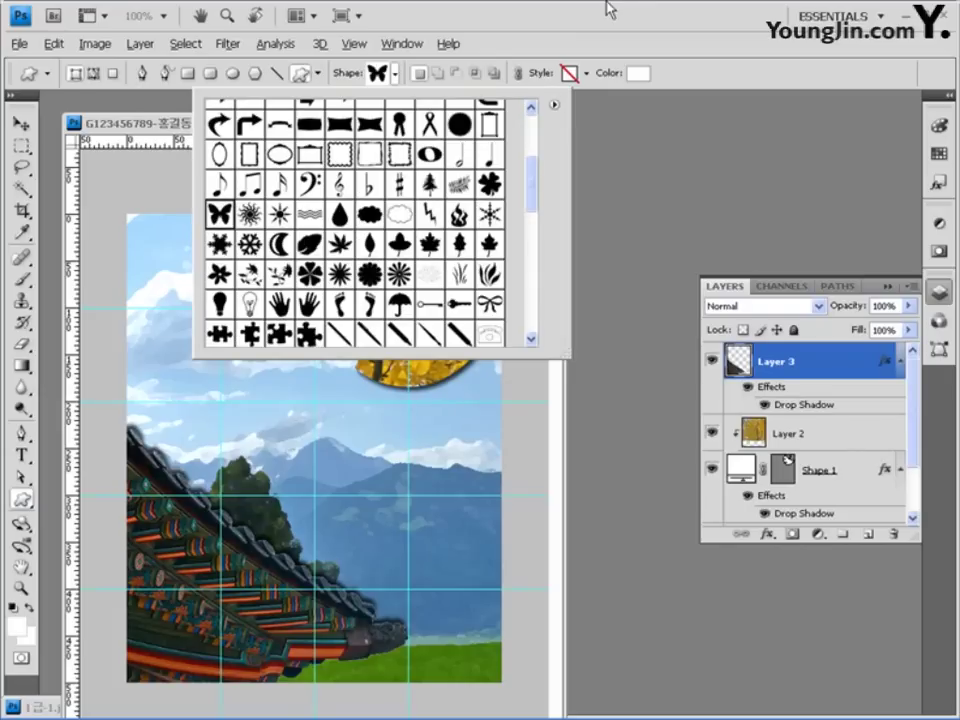
click(645, 150)
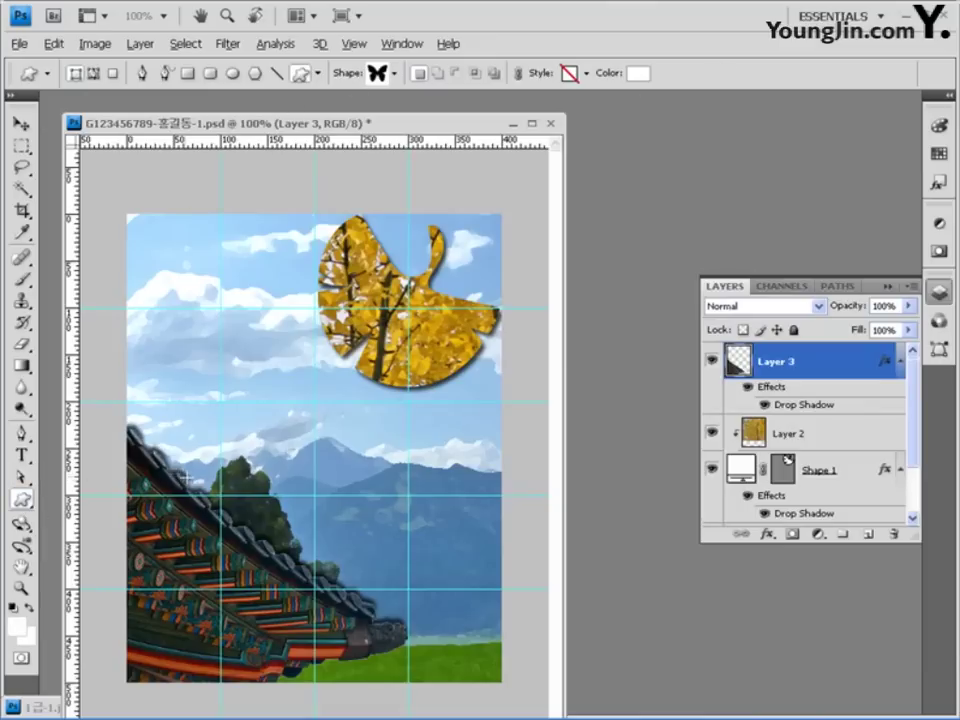
drag(191, 412, 245, 485)
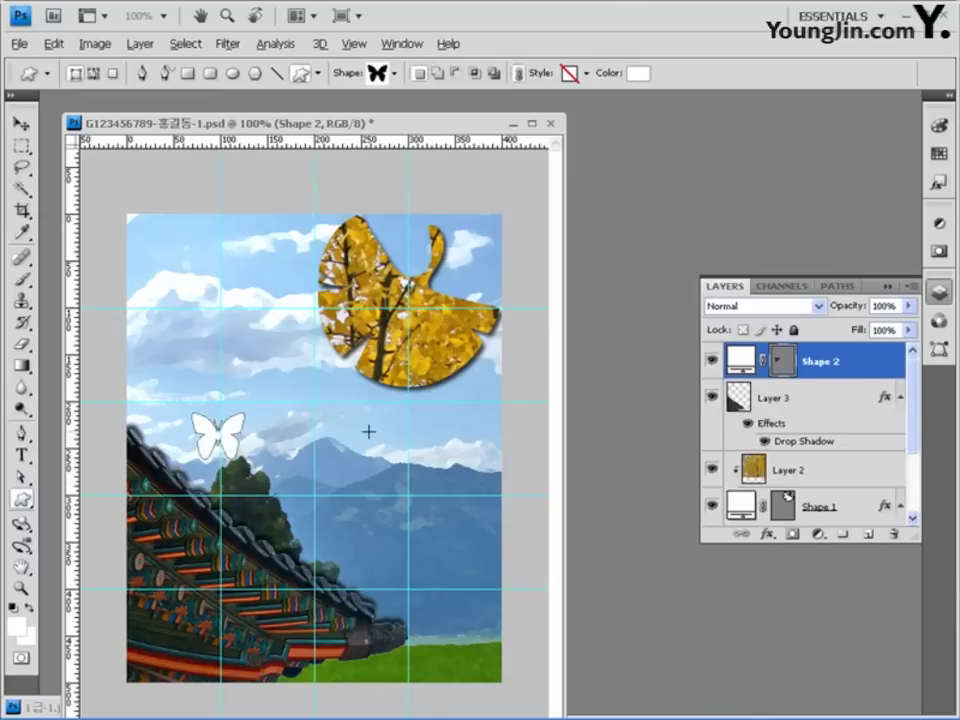
- Rotate the butterfly shape 34° and move it up to about X 97 px, Y 201 px
key(ctrl+t)
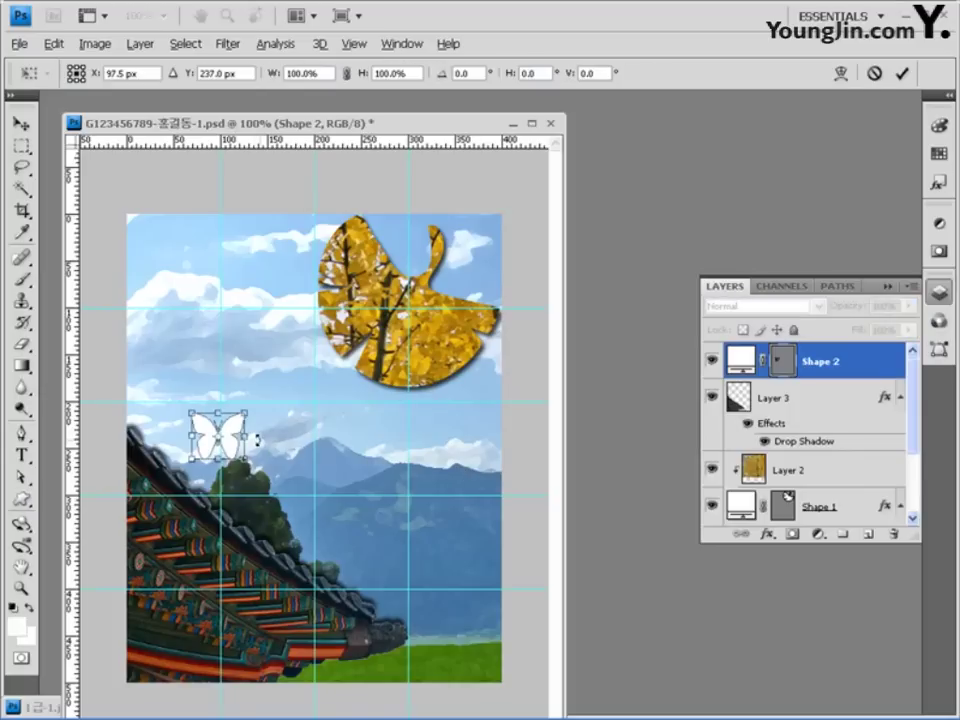
drag(256, 452, 325, 437)
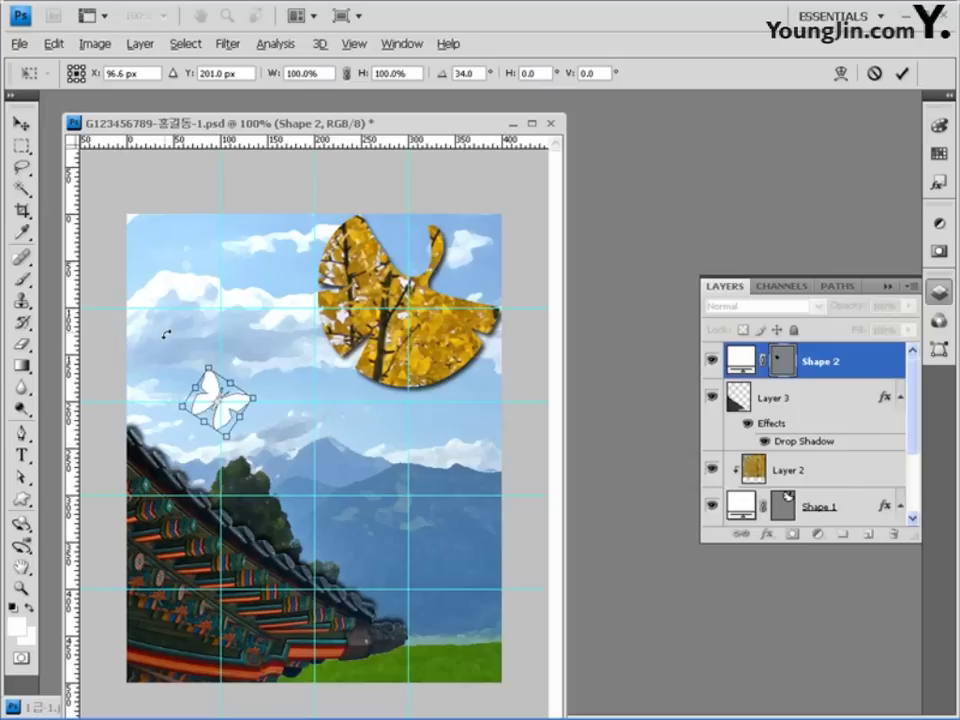
key(Return)
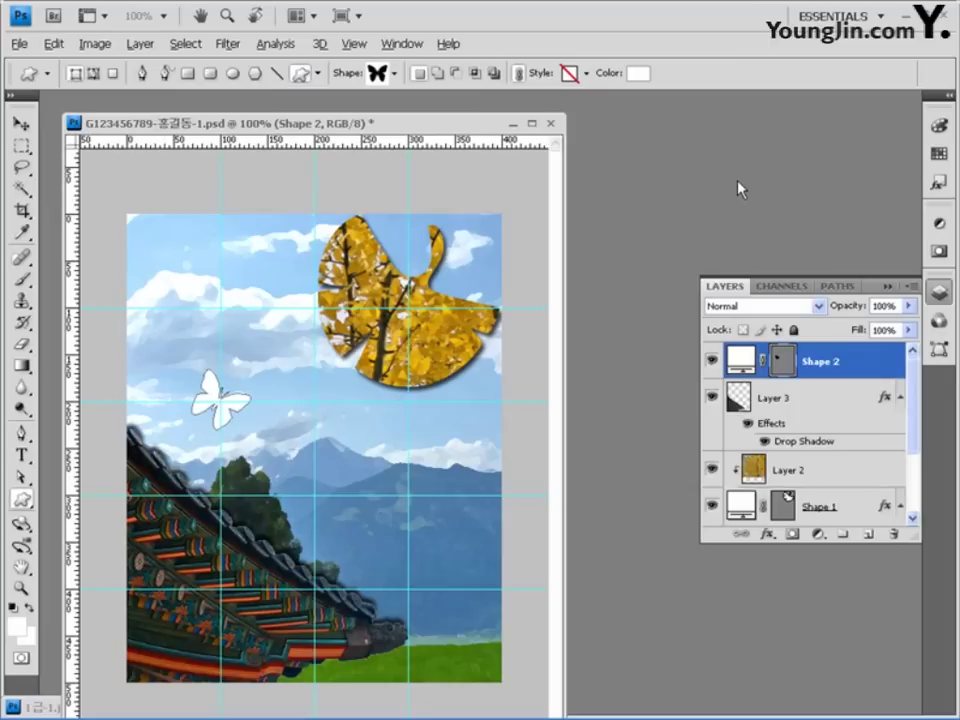
- Add a drop shadow and a gradient overlay to the butterfly shape layer
click(768, 534)
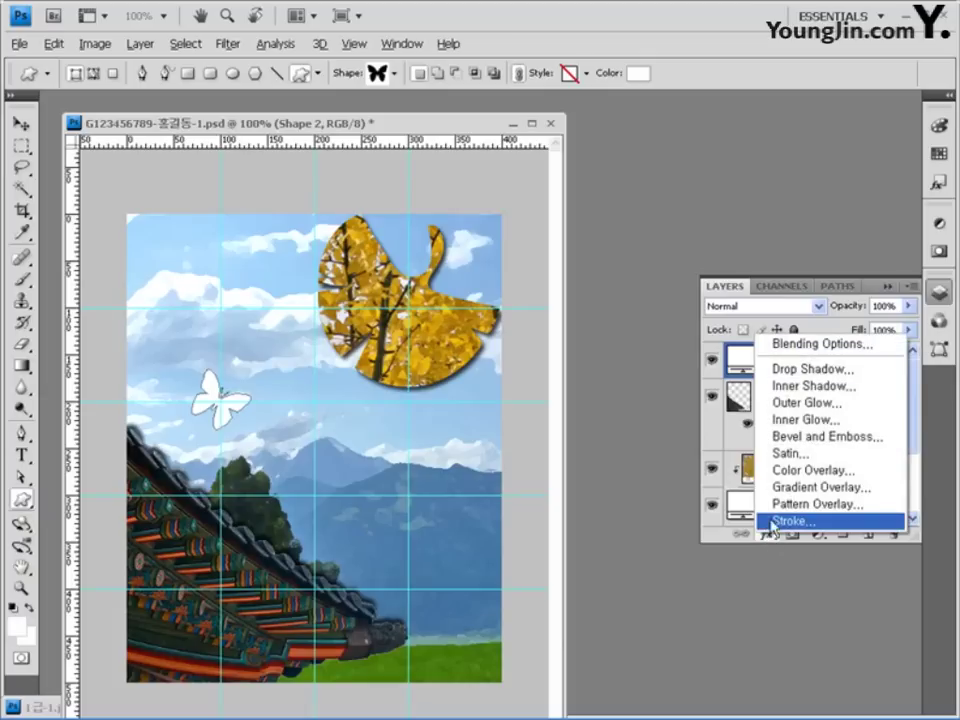
click(832, 376)
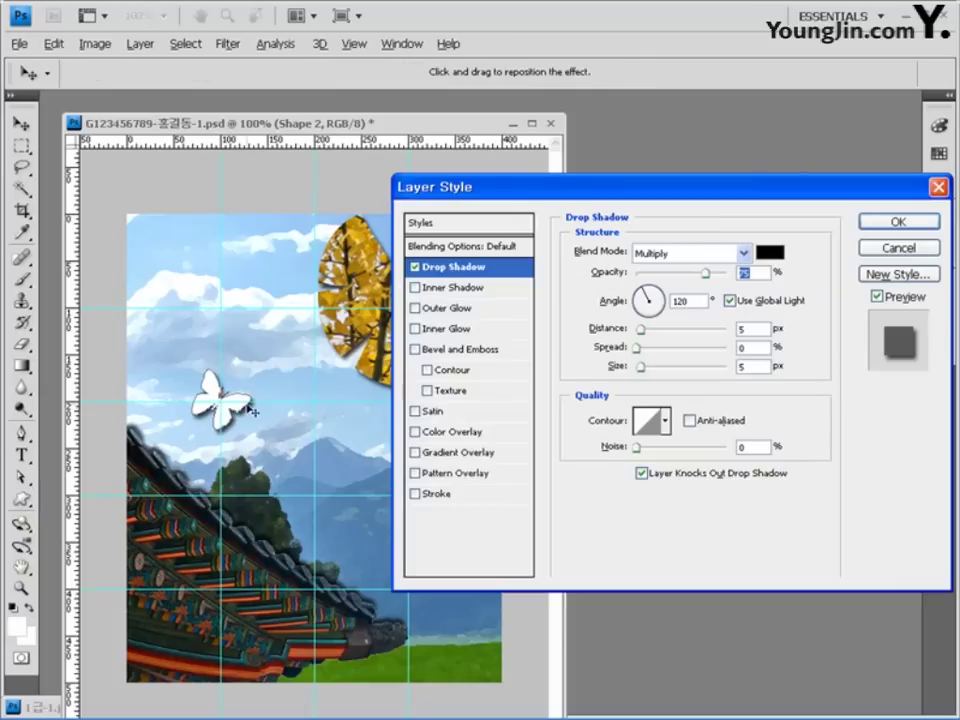
click(478, 456)
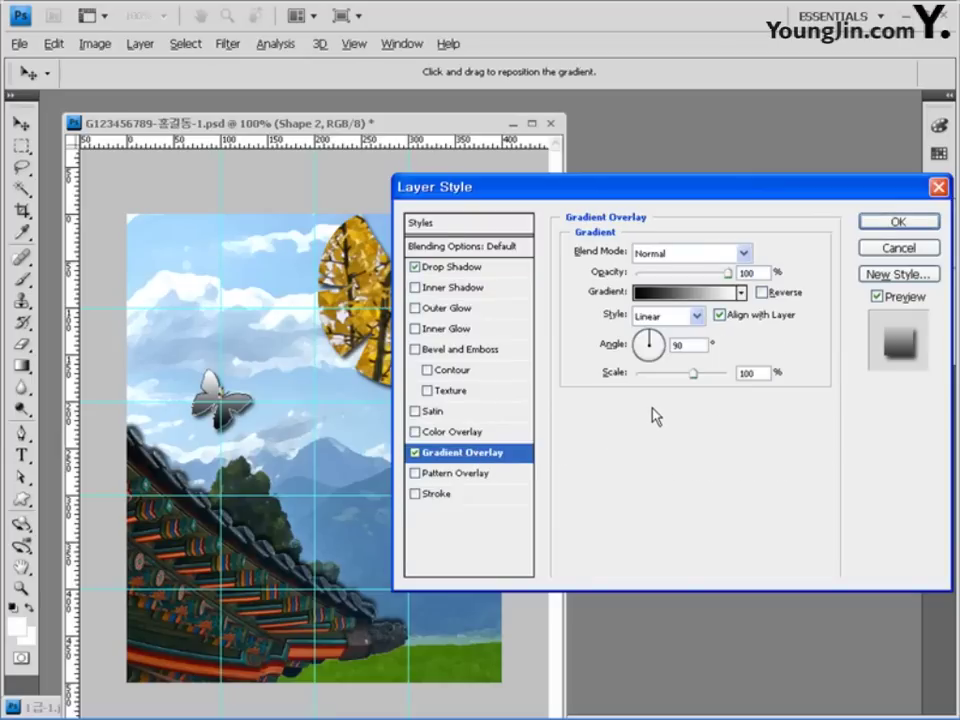
- Edit the butterfly's overlay gradient and set its starting colour stop to red #ff0000
click(671, 300)
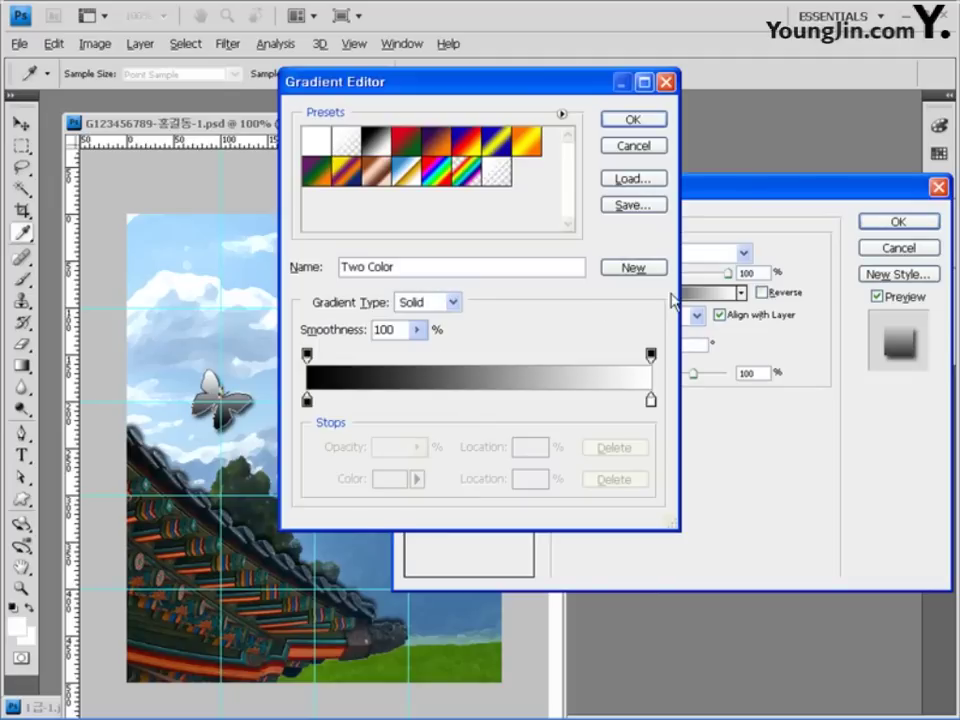
click(306, 400)
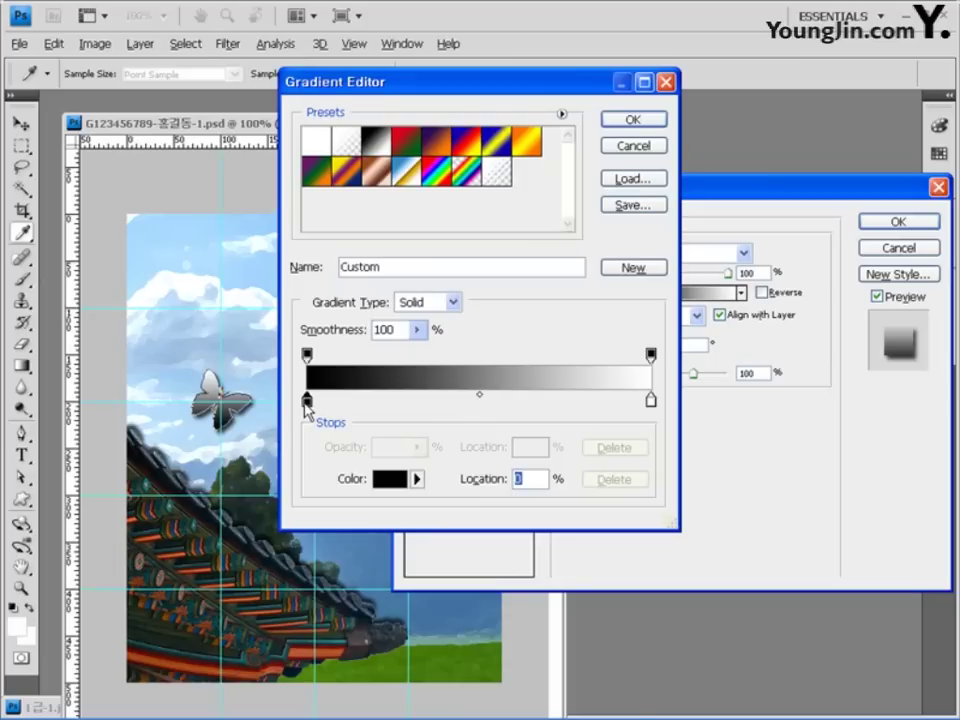
double_click(306, 400)
drag(735, 394, 745, 274)
key(Tab)
key(Tab)
key(Tab)
text(e)
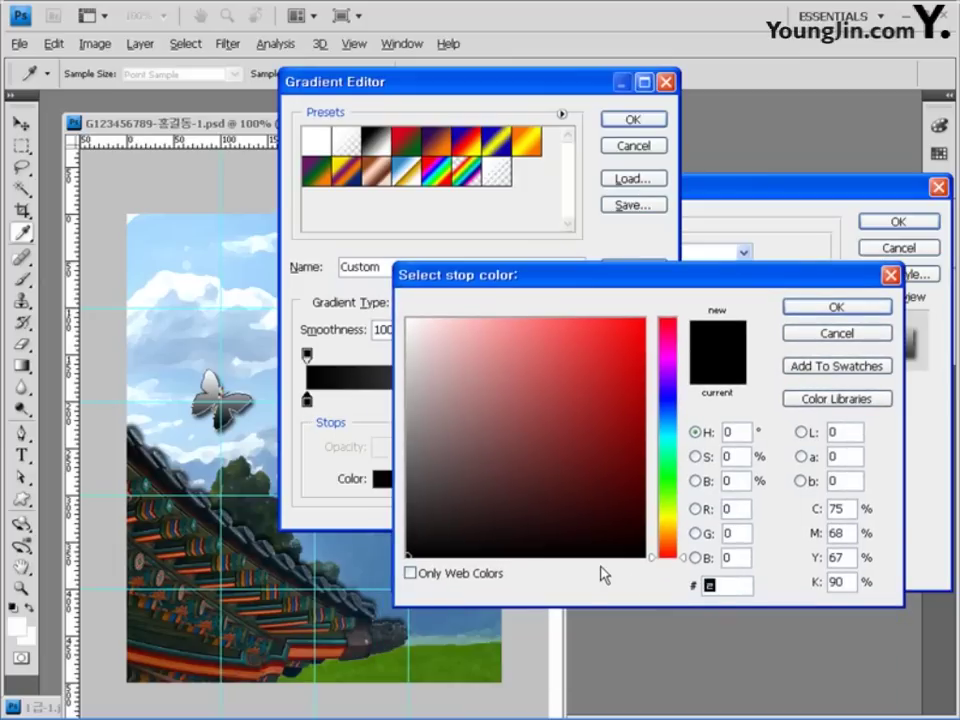
key(BackSpace)
text(ff0000)
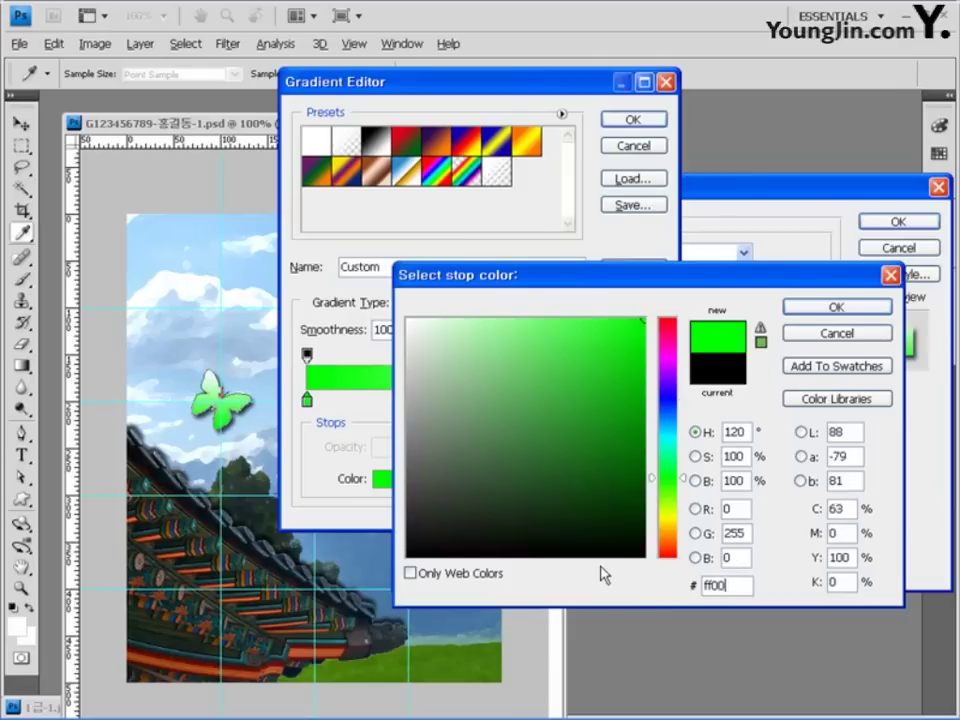
click(851, 307)
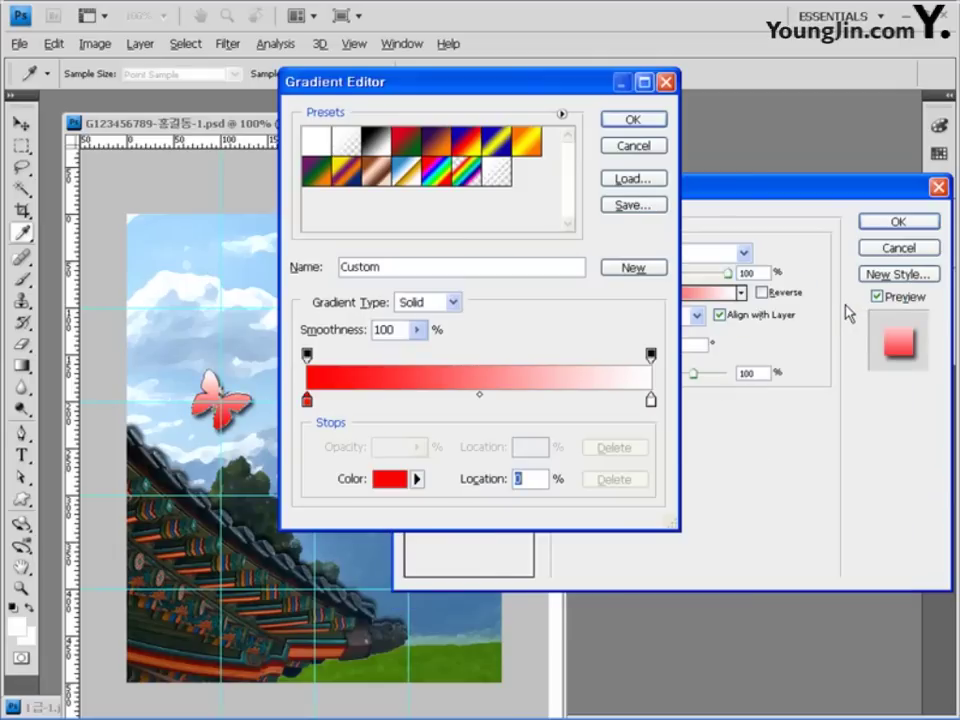
- Add a yellow colour stop at 50% in the middle of the butterfly's gradient
click(480, 403)
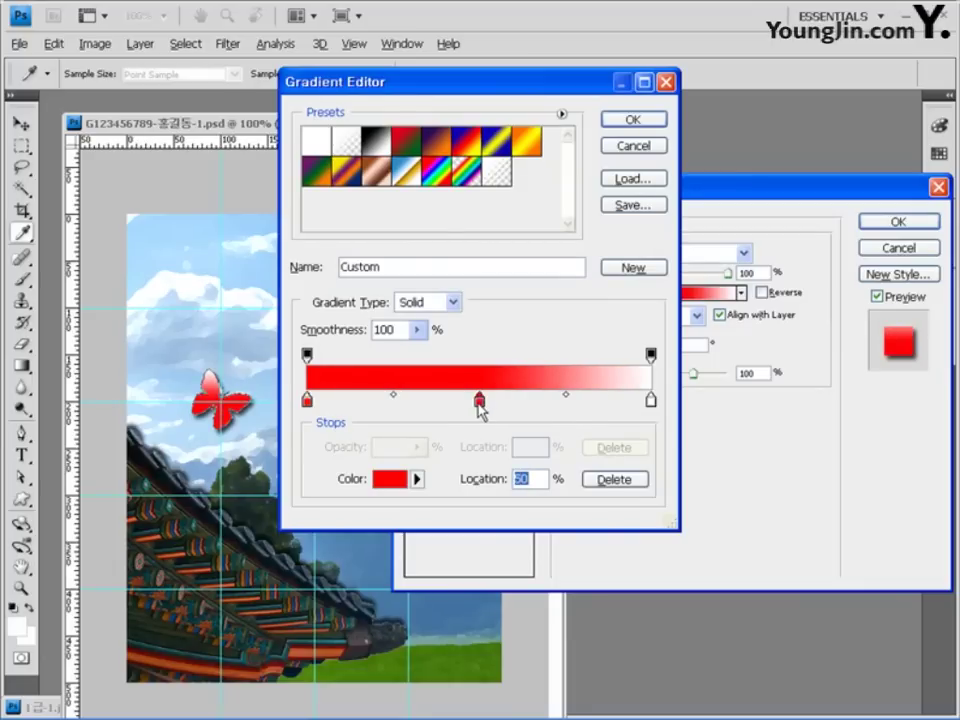
double_click(480, 403)
drag(727, 585, 714, 585)
text(ff)
click(810, 307)
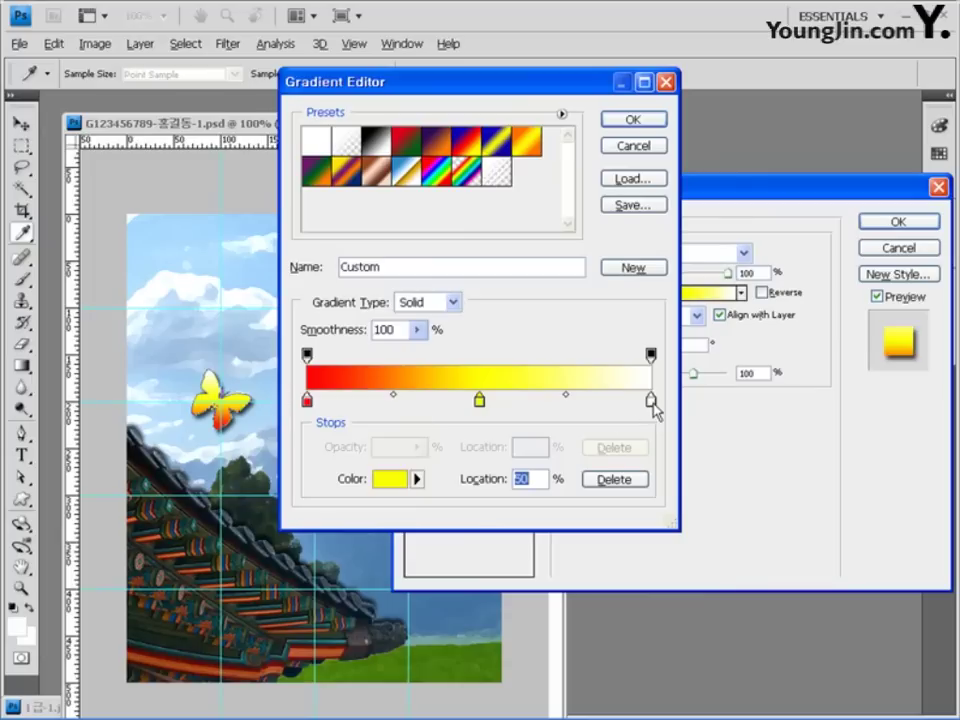
- Replace the gradient's white end stop with a copy of the red stop at 100% and accept the gradient
drag(652, 401, 654, 439)
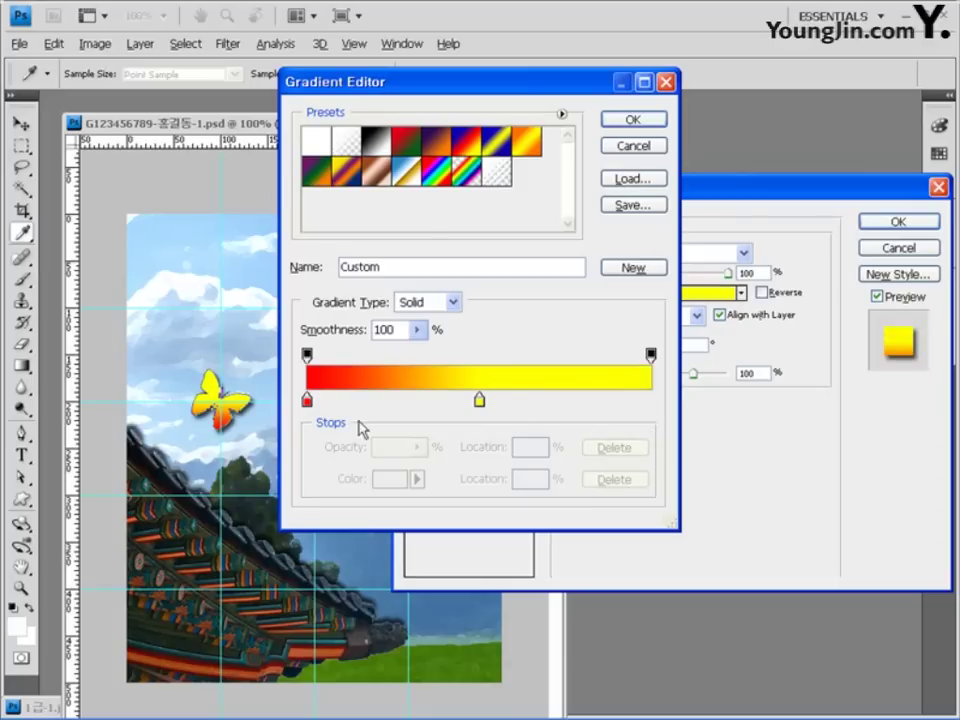
click(307, 401)
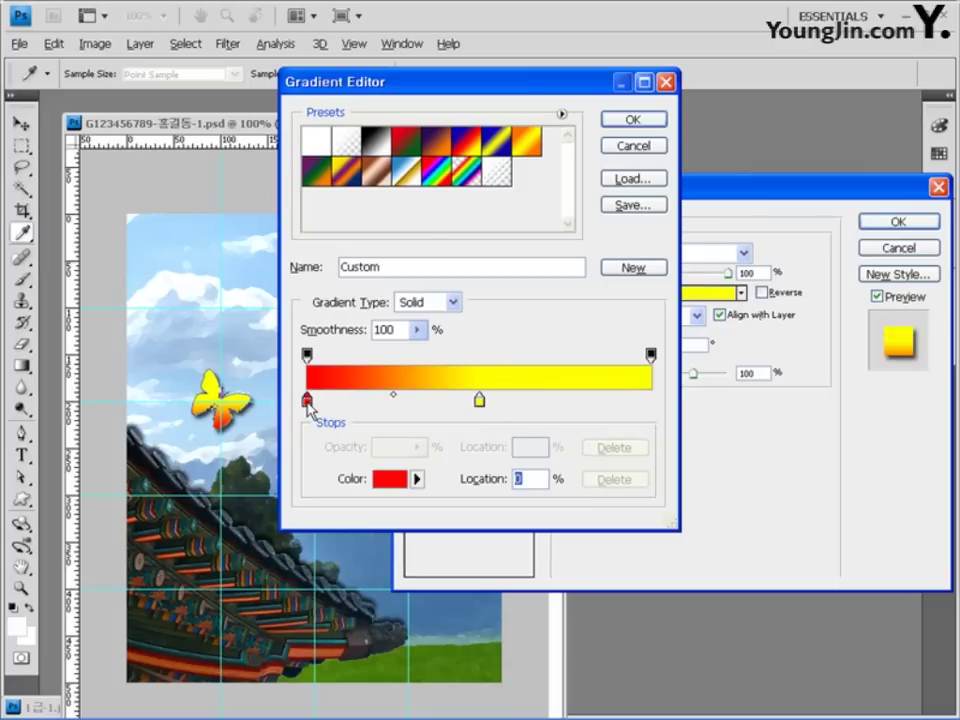
drag(389, 401, 656, 412)
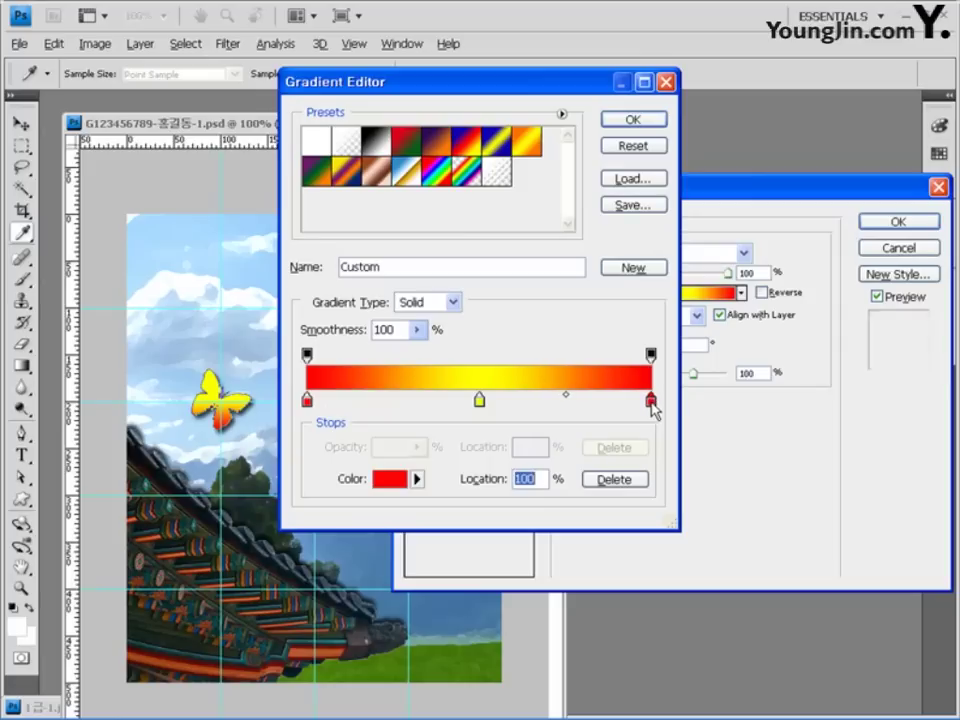
click(654, 119)
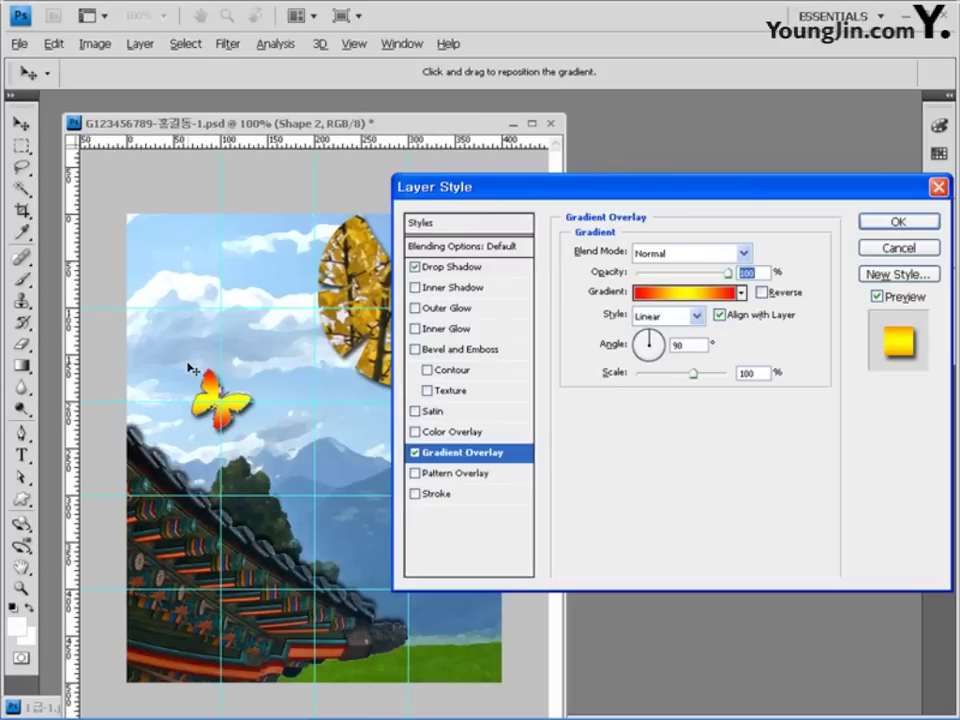
- Set the butterfly's gradient overlay angle to 0° and apply the layer style
drag(189, 443, 262, 385)
key(Tab)
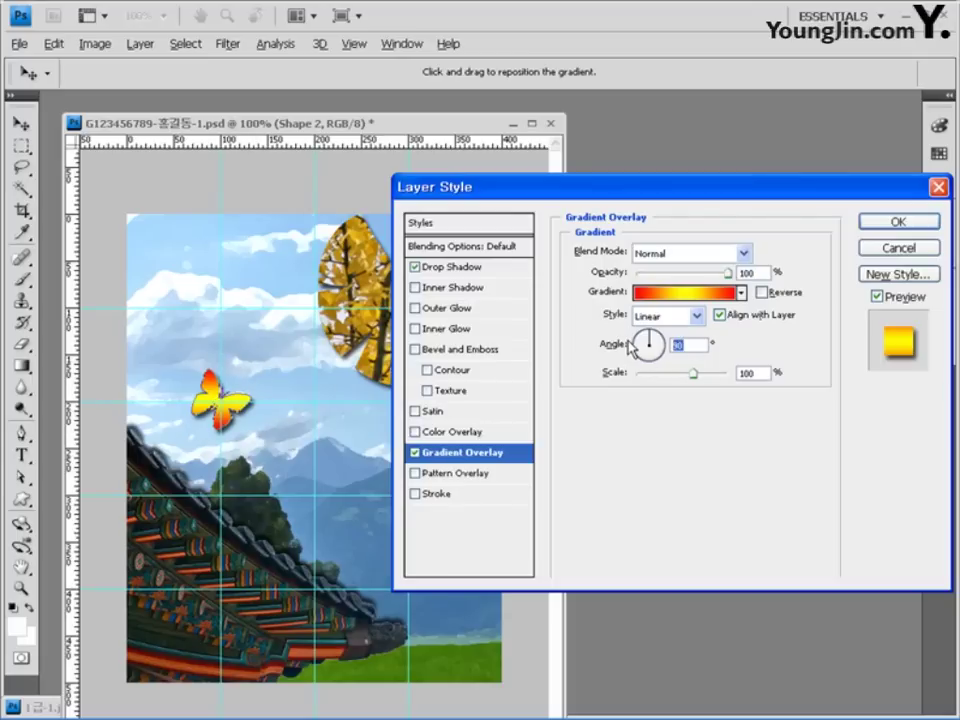
text(0)
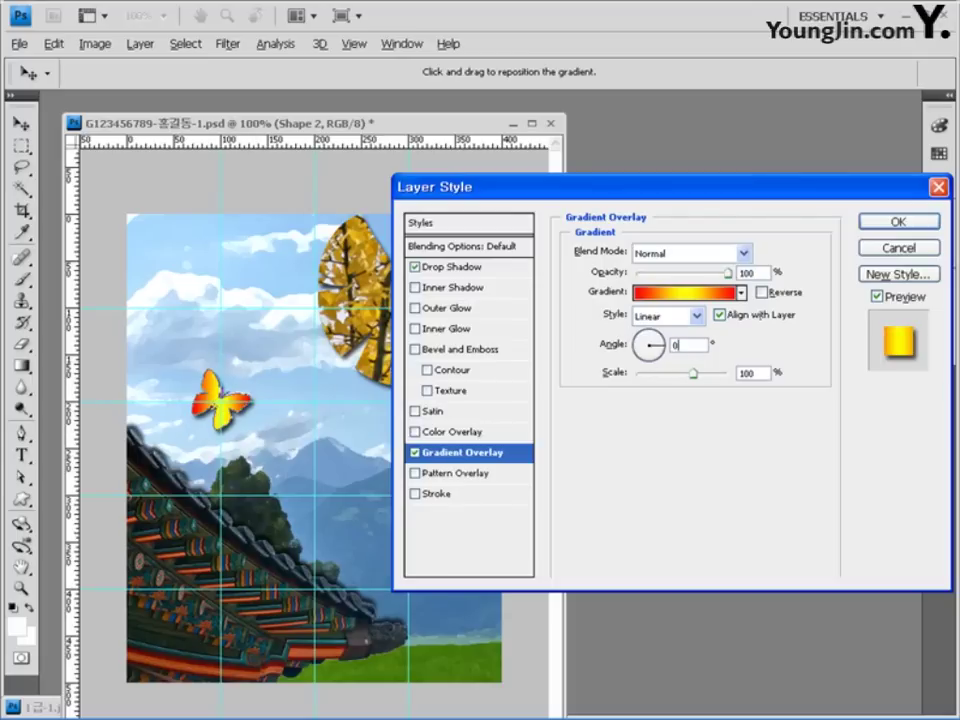
click(893, 222)
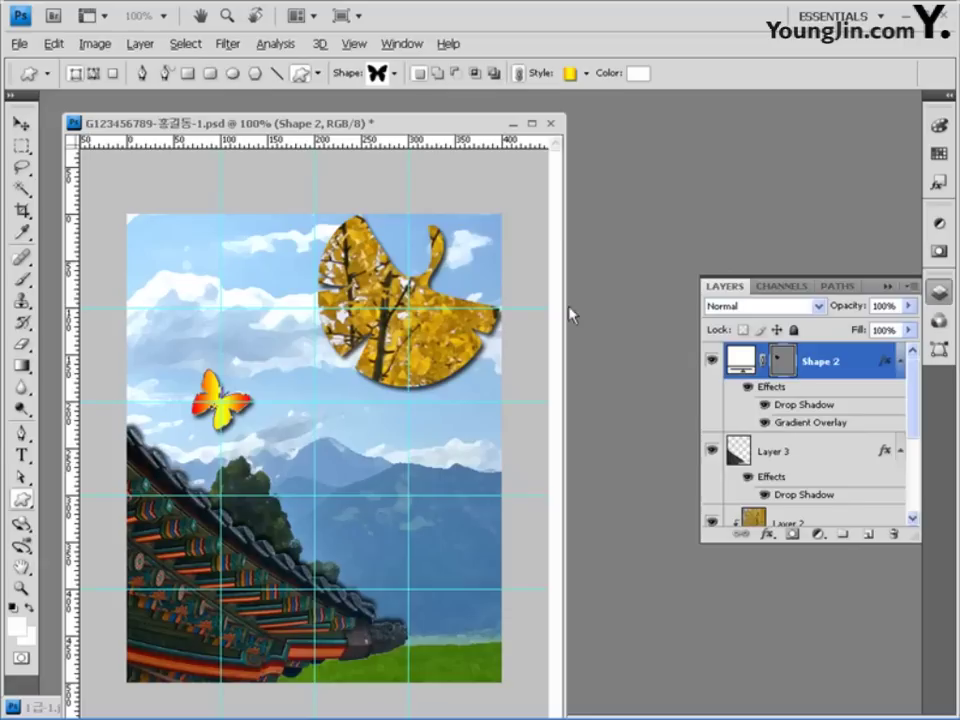
- Set up the Horizontal Type tool with Arial Bold at 24 pt
click(21, 455)
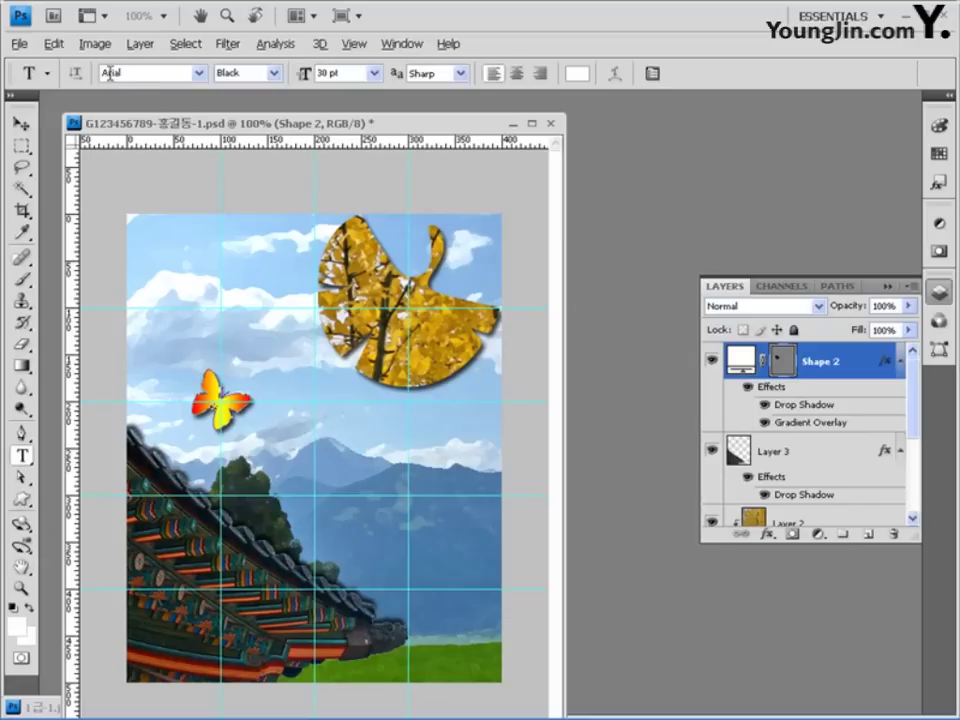
click(274, 82)
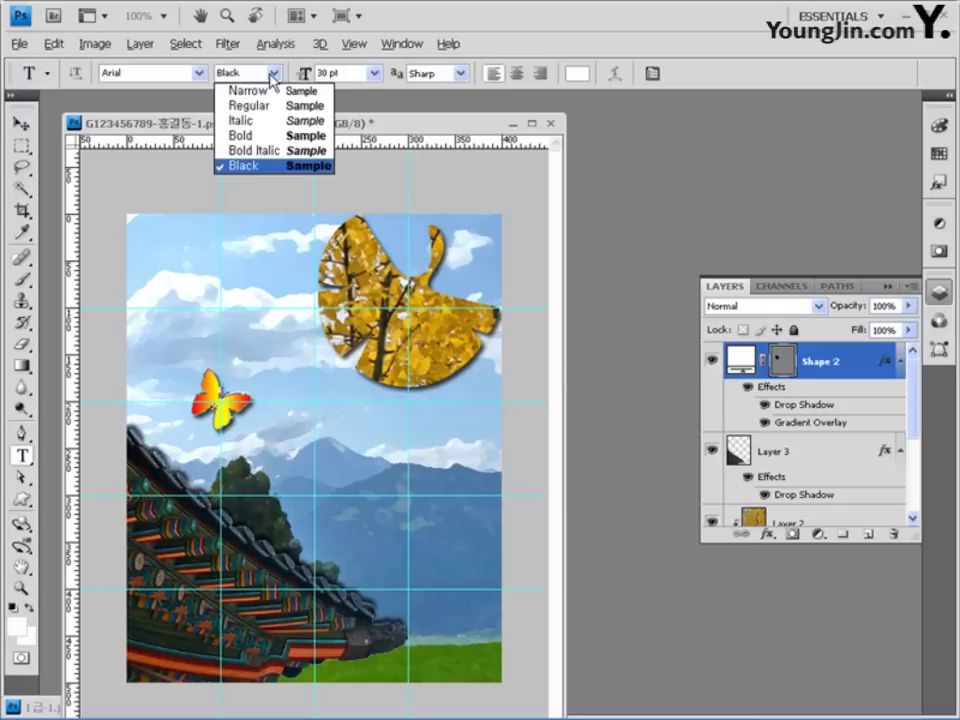
click(240, 133)
click(326, 73)
text(24)
key(Return)
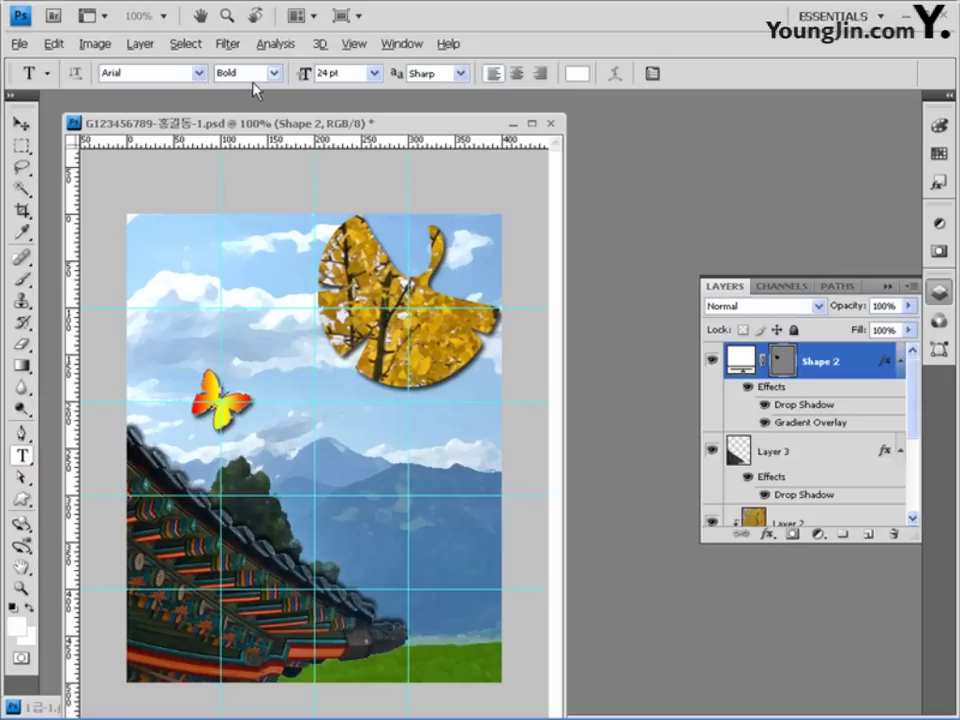
- Set the text colour to red #ff0000
click(577, 73)
double_click(733, 580)
text(ff)
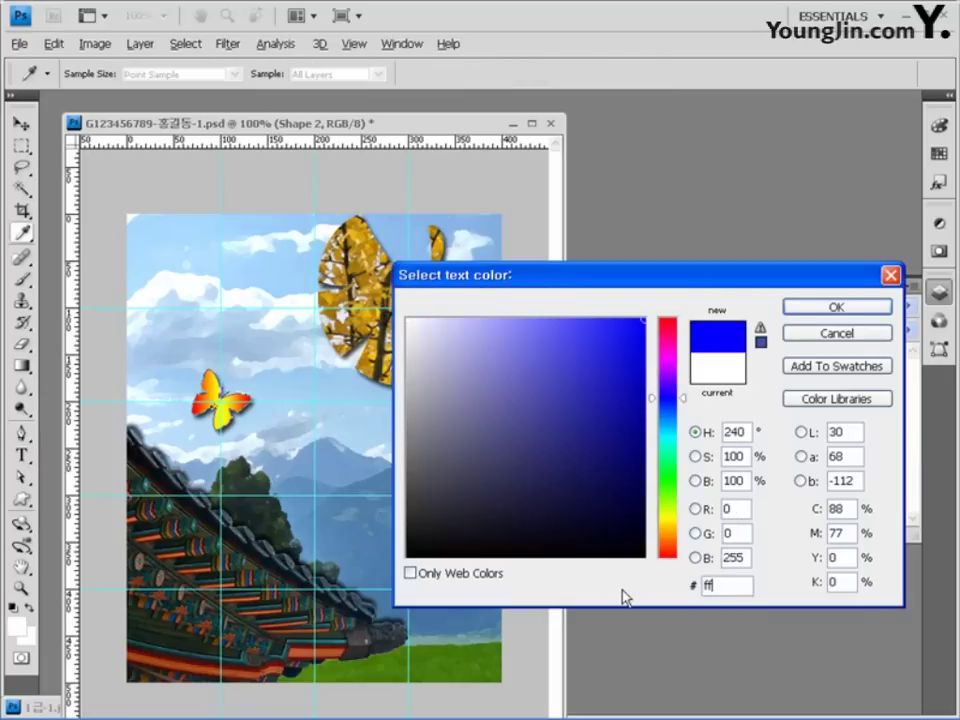
text(0000)
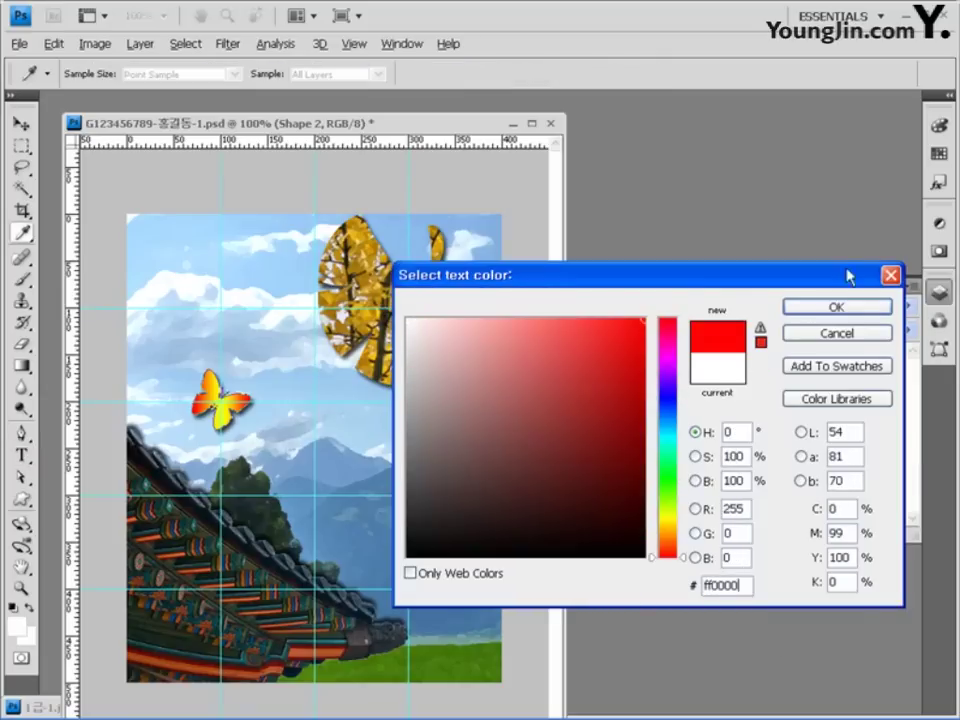
key(Return)
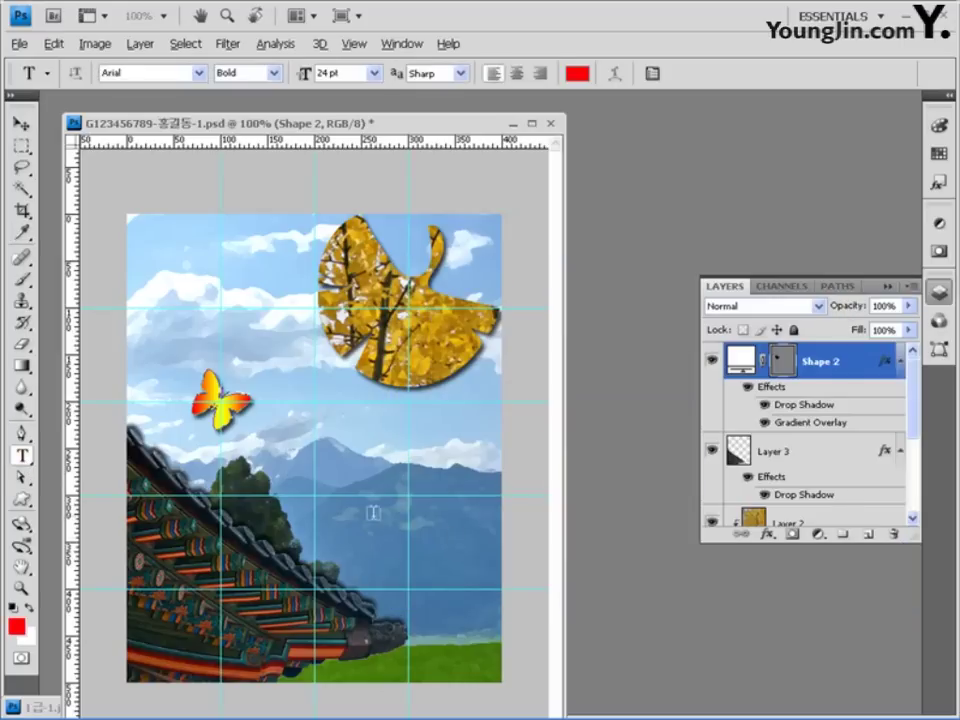
- Add the text "Beautiful Korea" over the mountains beside the roof and nudge it left to start at about X 200 px
click(319, 522)
text(Beautiful Korea)
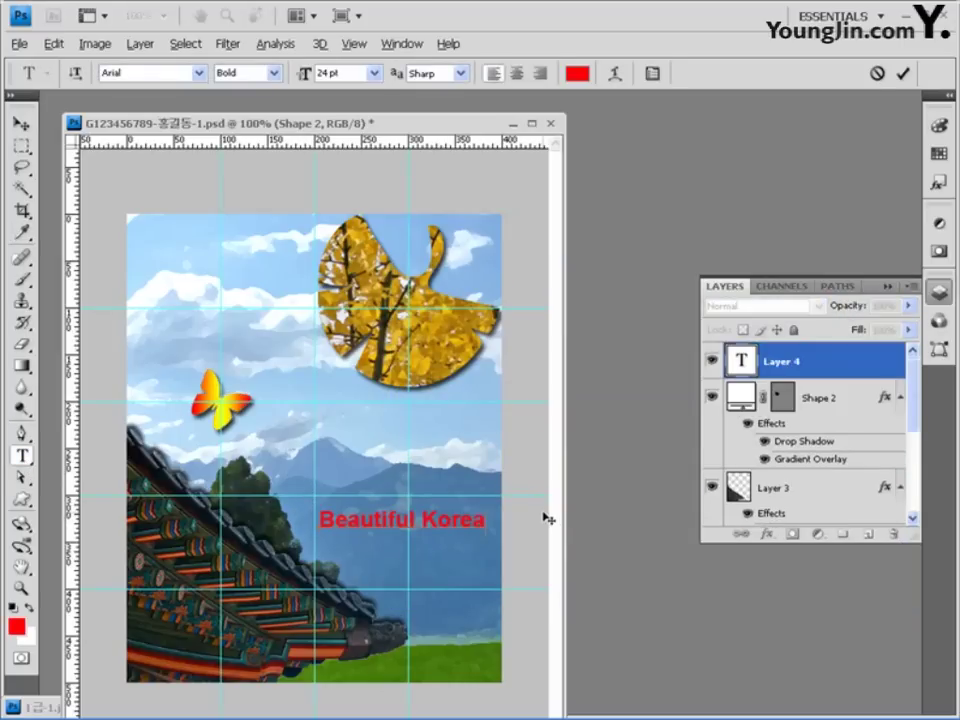
key(ctrl+Left)
key(ctrl+Left)
key(ctrl+Left)
key(ctrl+Left)
key(ctrl+Left)
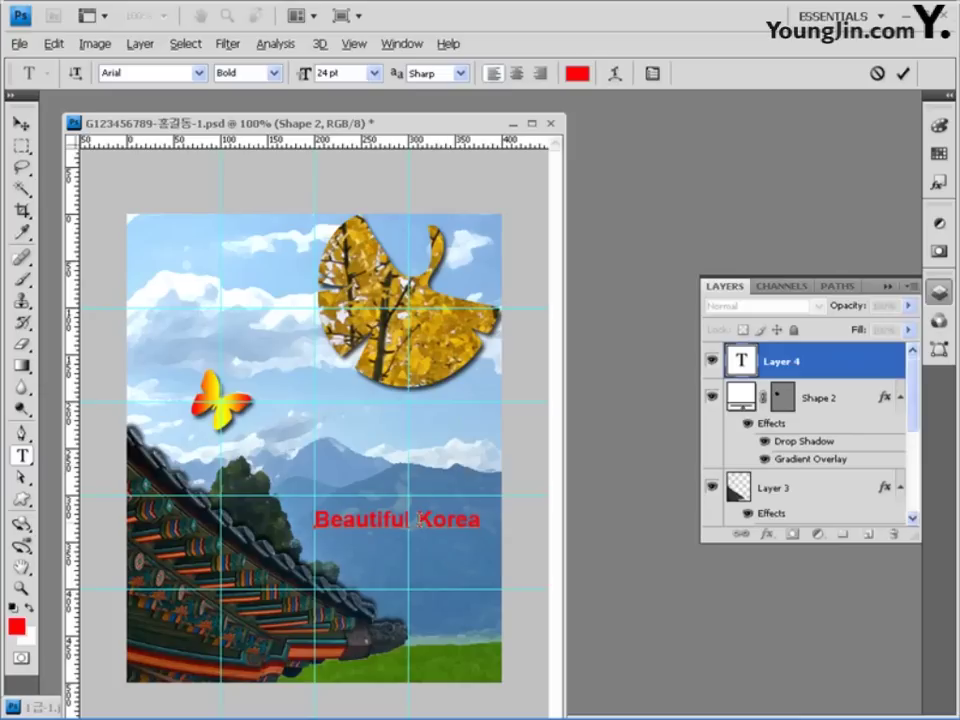
- Recolour the word "Korea" to blue #3300ff
double_click(448, 519)
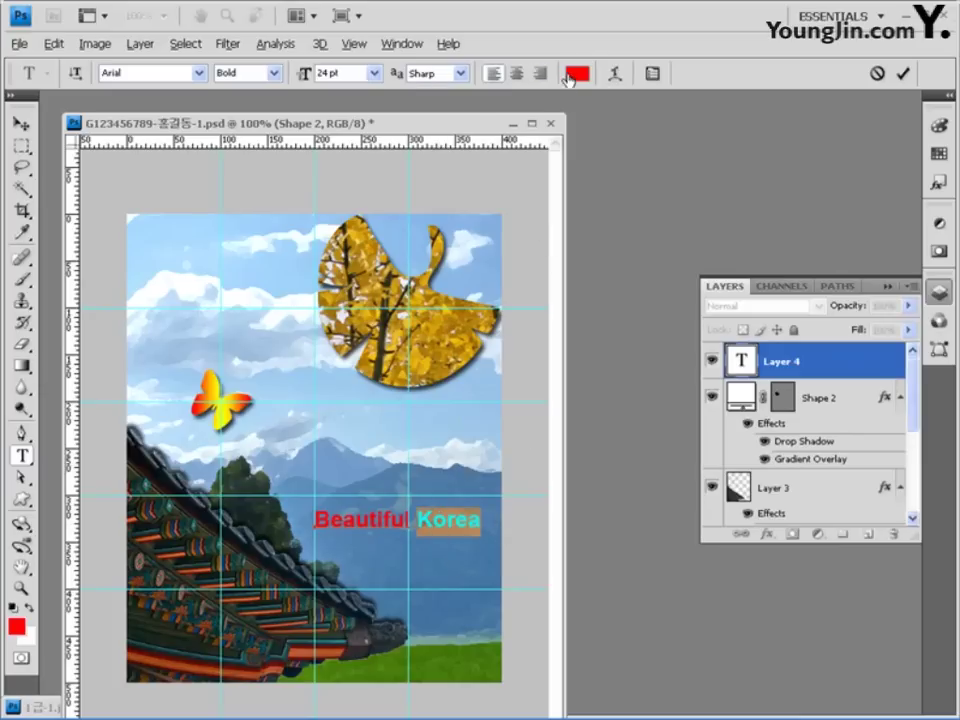
click(578, 74)
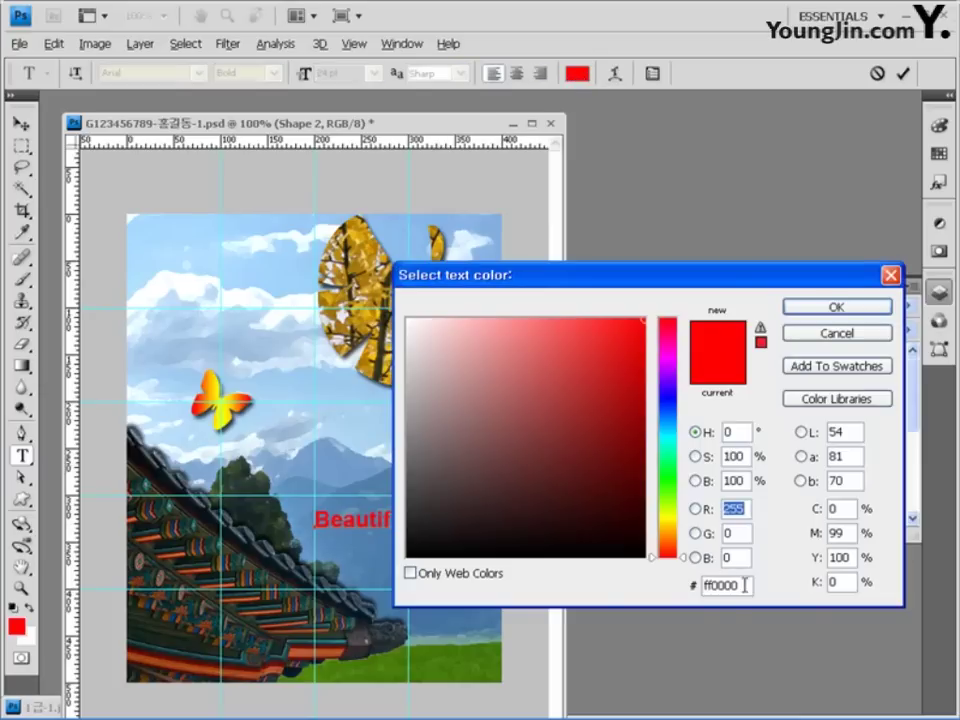
text(3300ff)
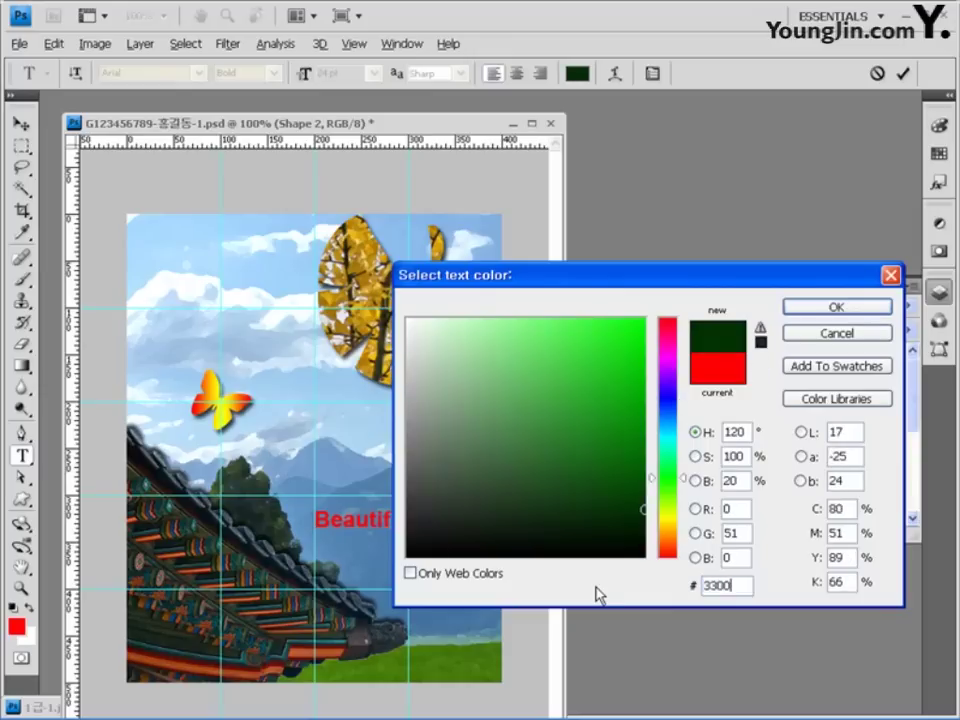
click(834, 308)
click(439, 499)
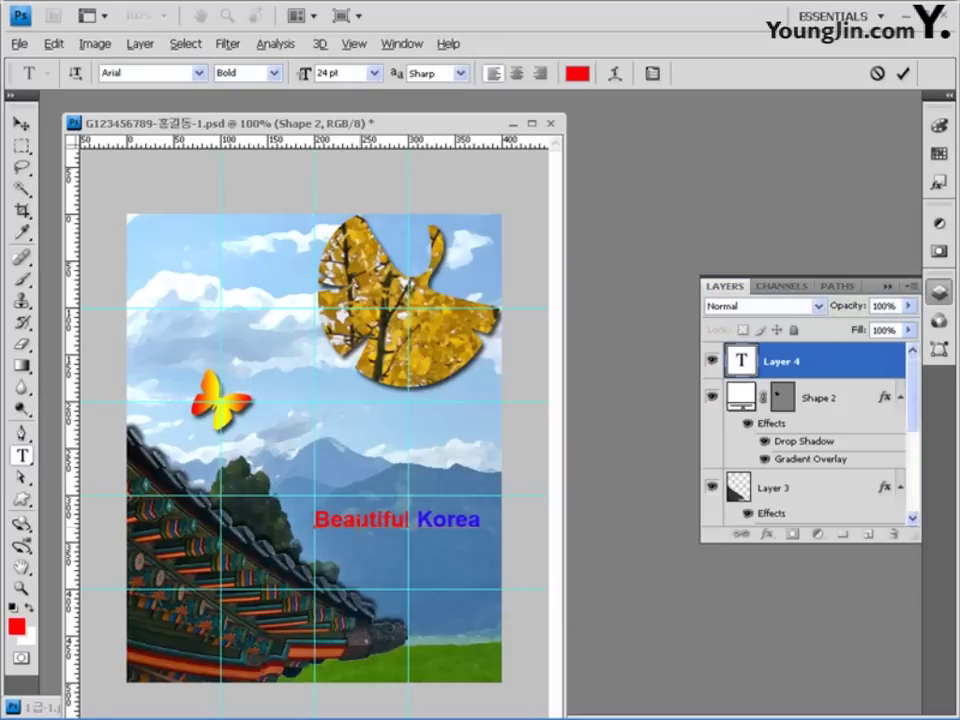
click(465, 512)
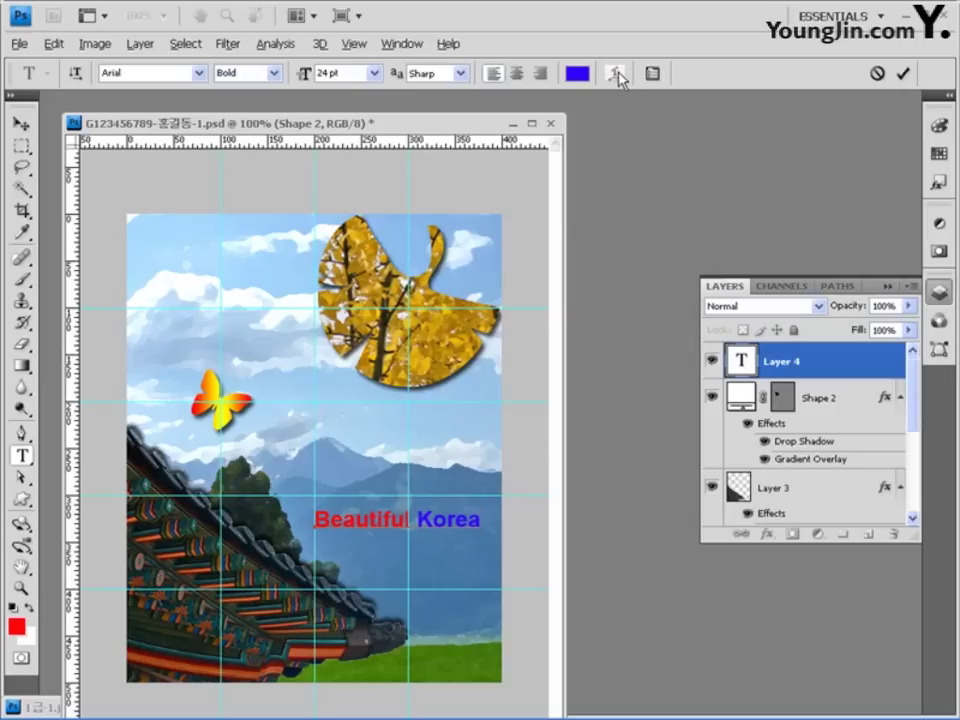
- Warp the "Beautiful Korea" text with the Arc Upper style and a horizontal bend of 30%
click(618, 75)
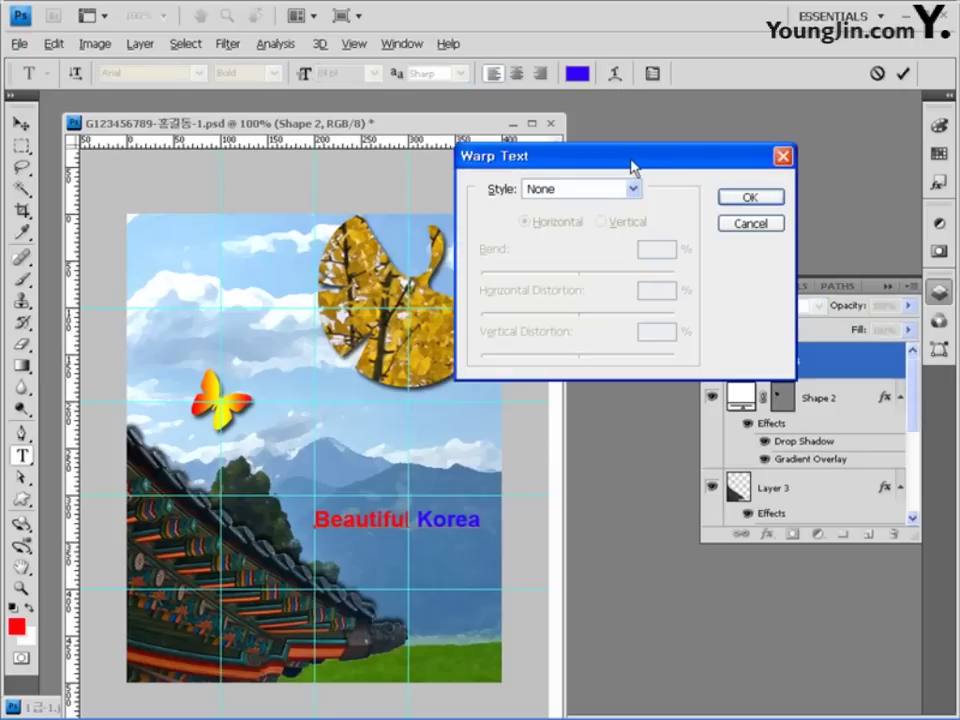
click(579, 190)
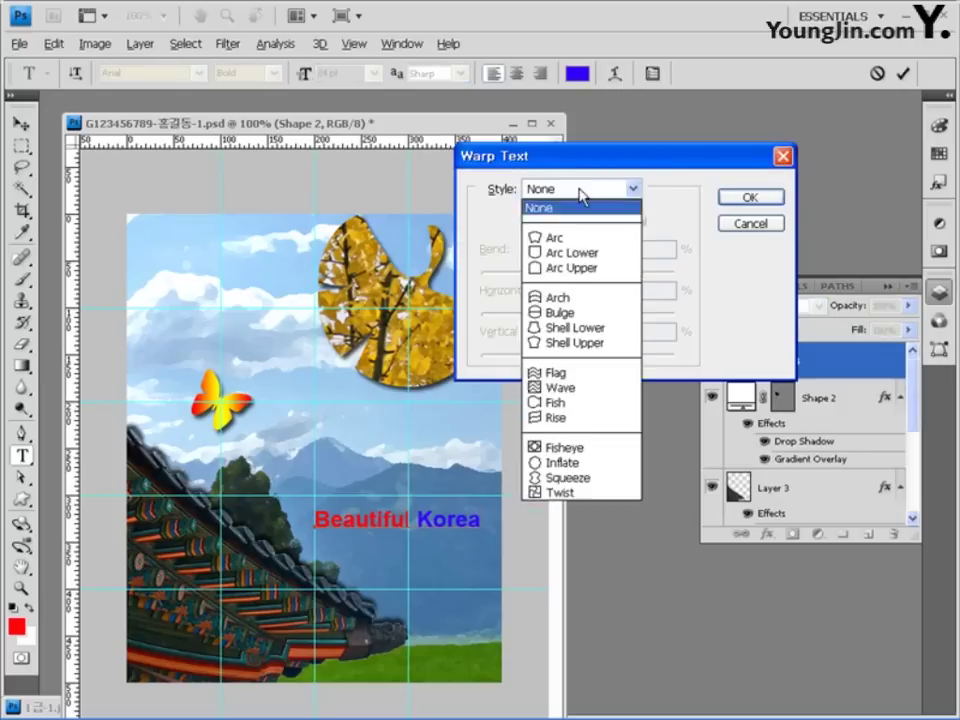
click(584, 270)
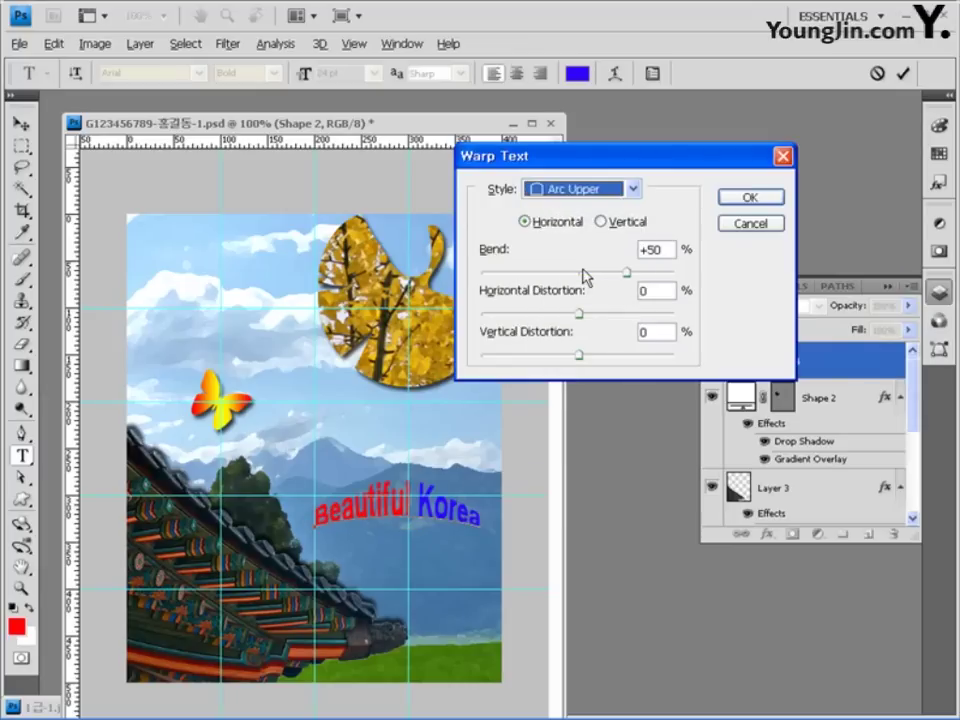
drag(668, 249, 632, 258)
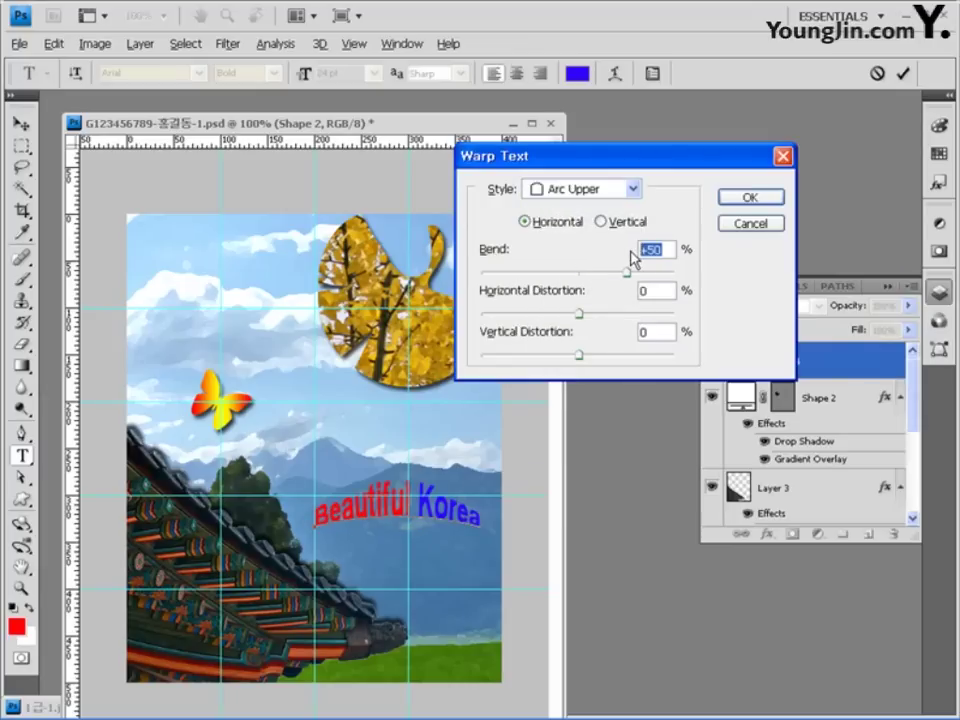
text(30)
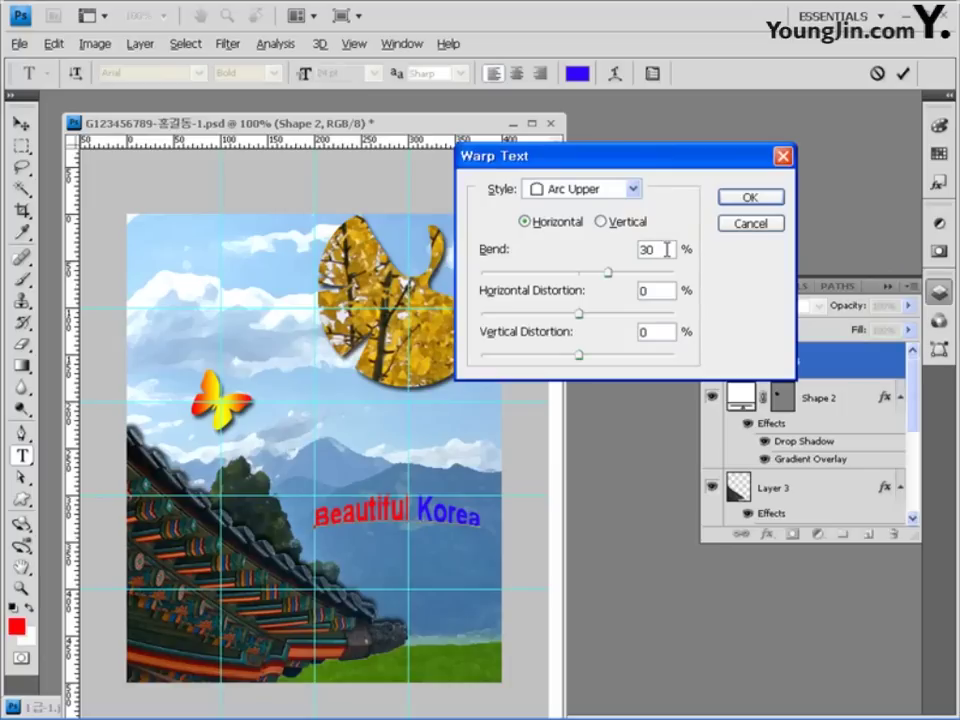
click(752, 198)
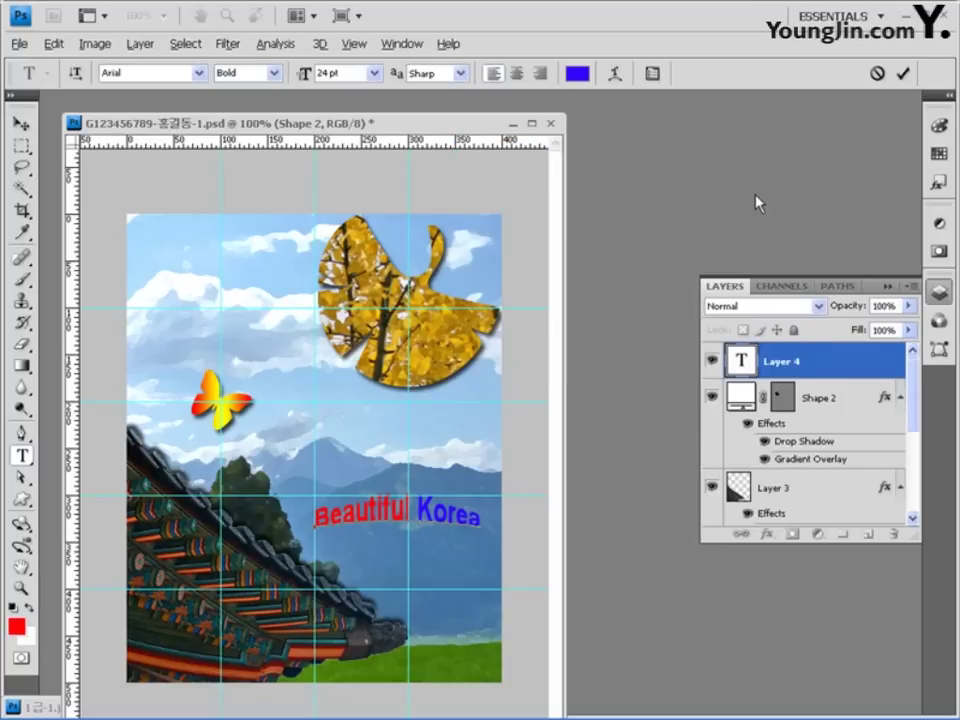
- Give the "Beautiful Korea" layer a 3 px outside stroke in white #ffffff and a drop shadow with the default settings
click(767, 534)
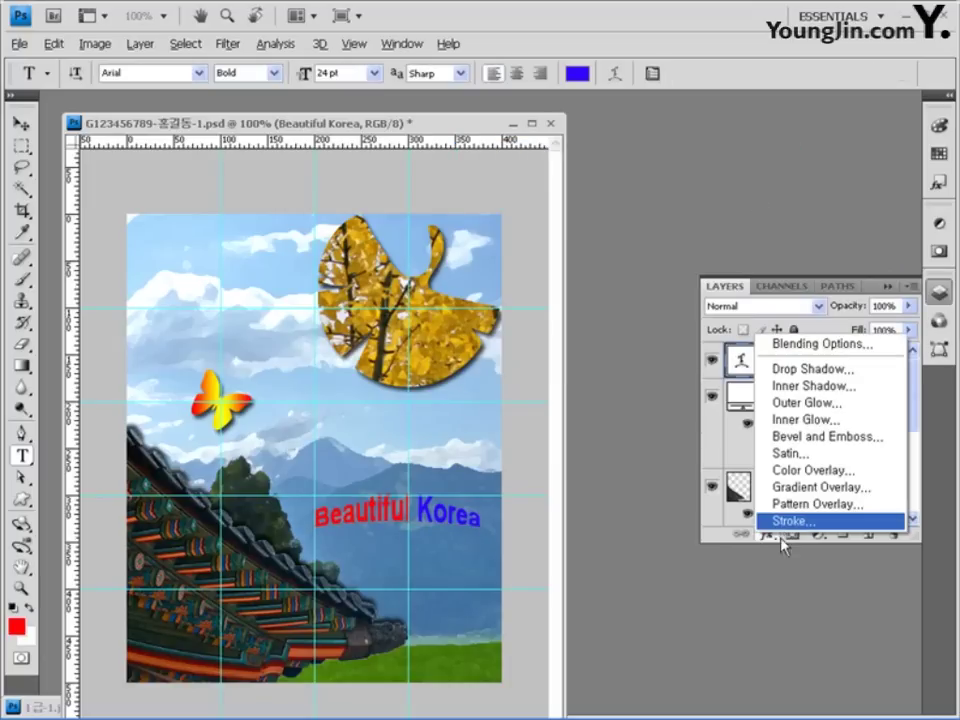
click(790, 521)
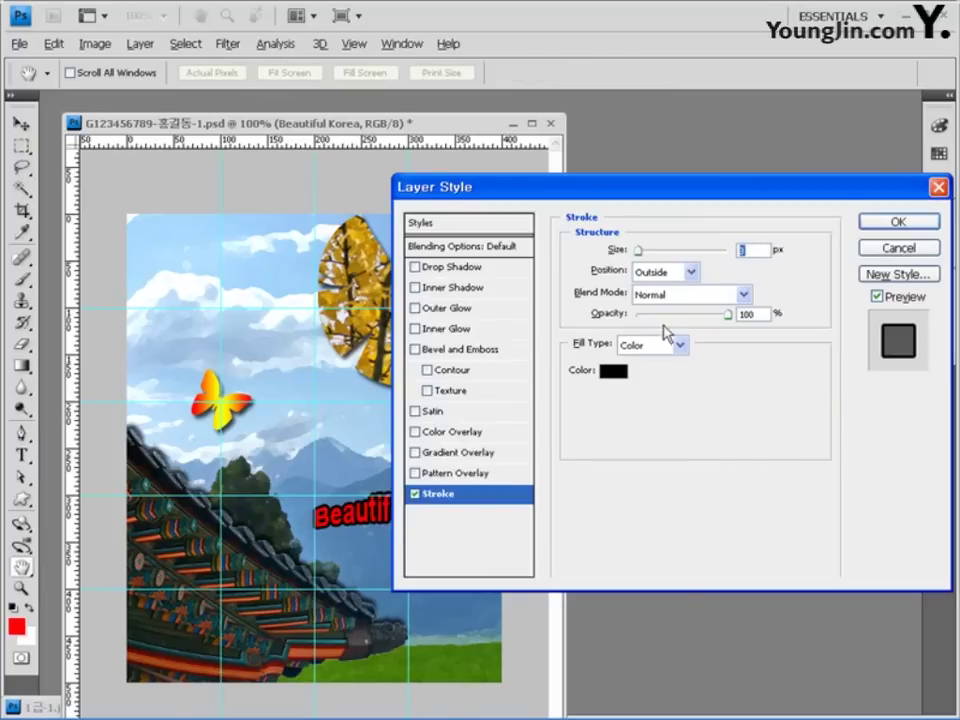
click(610, 372)
drag(748, 585, 653, 583)
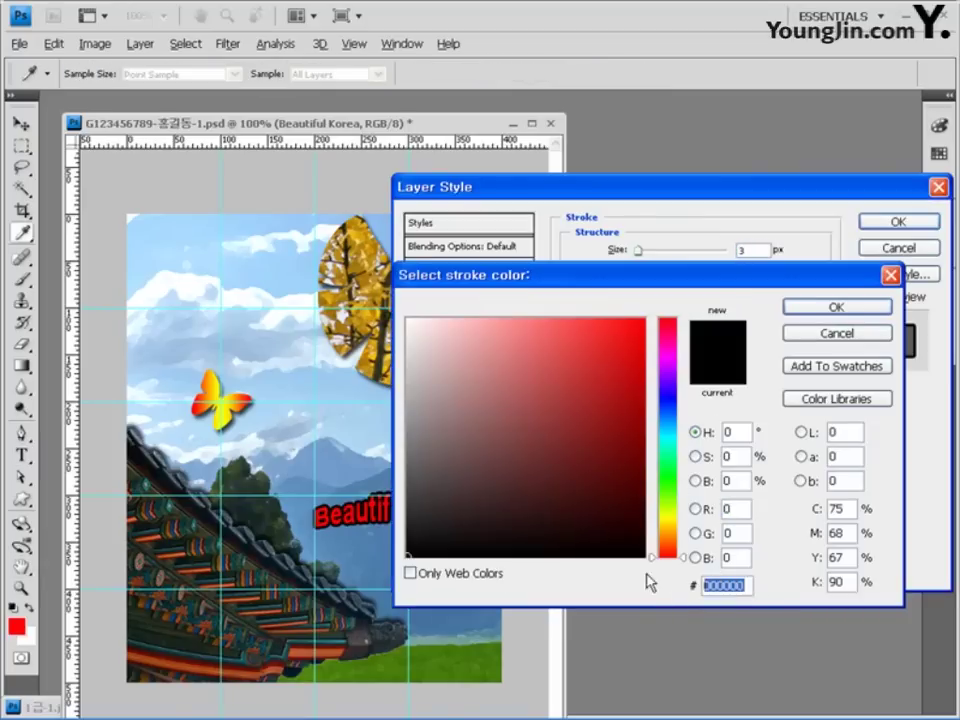
text(ffffff)
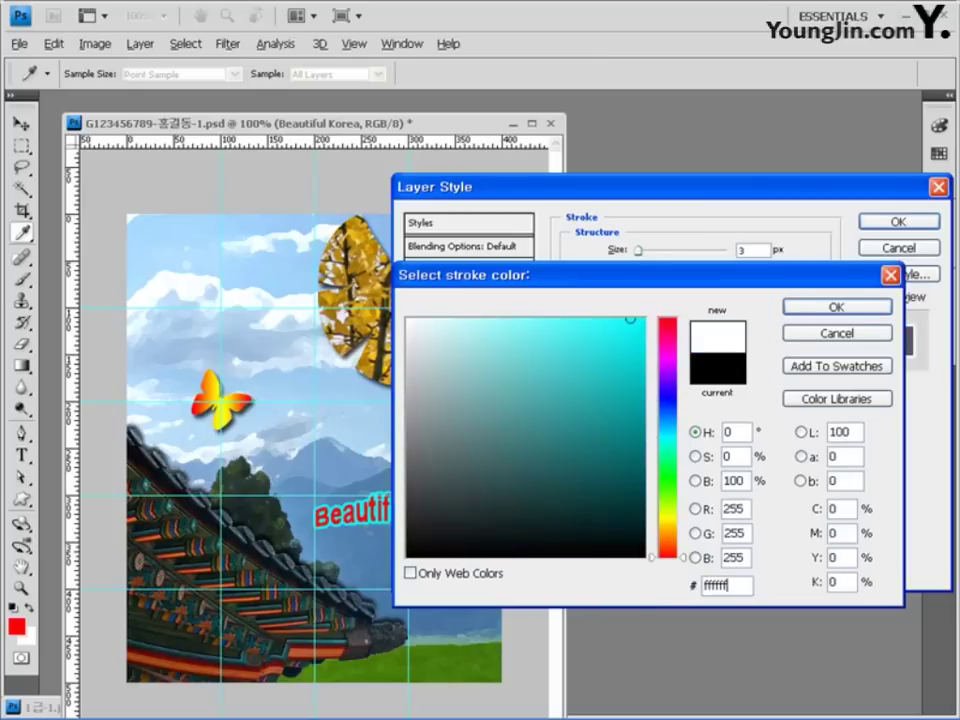
click(838, 308)
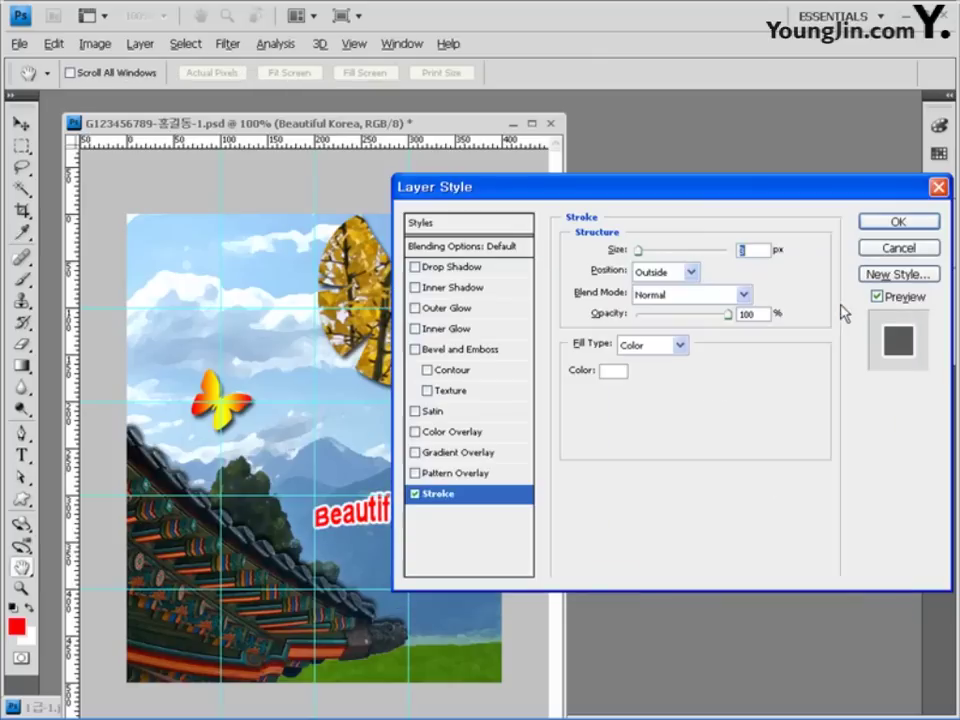
click(454, 268)
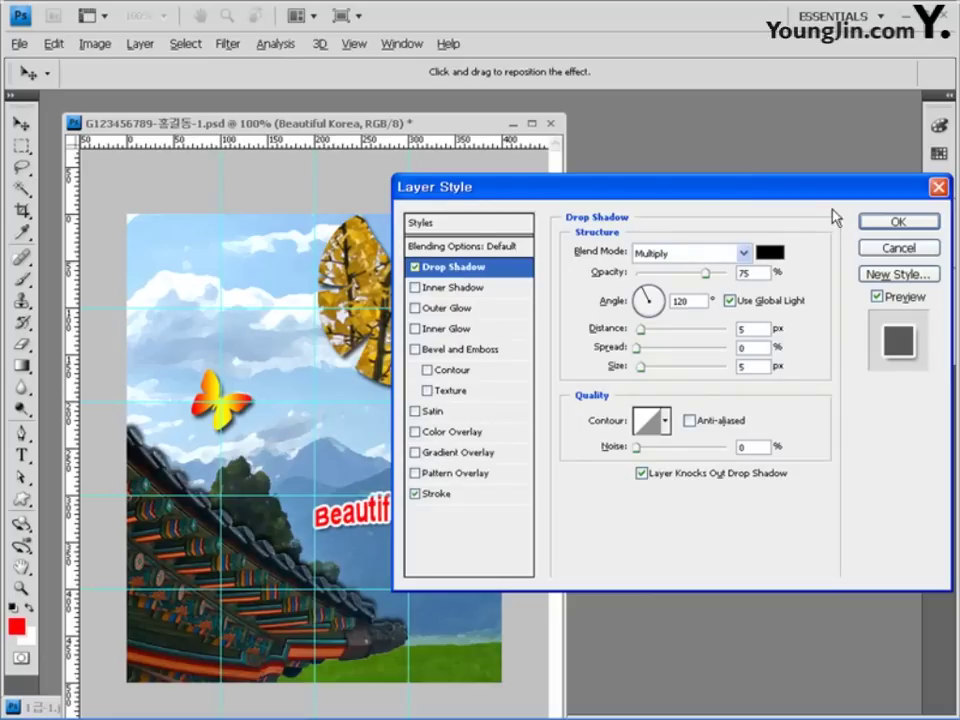
click(876, 224)
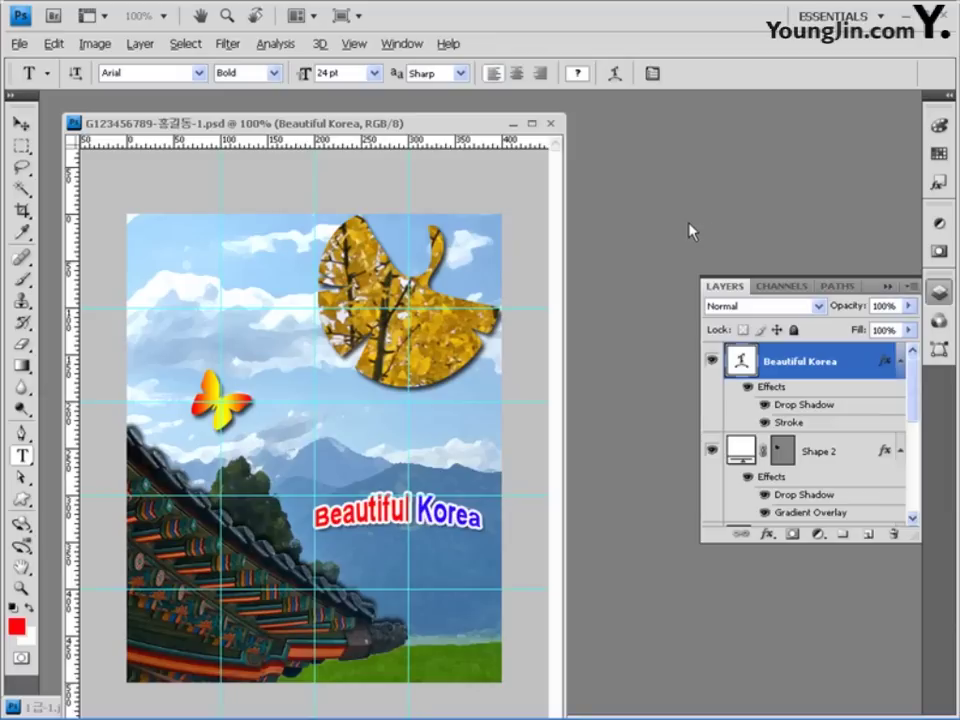
click(19, 43)
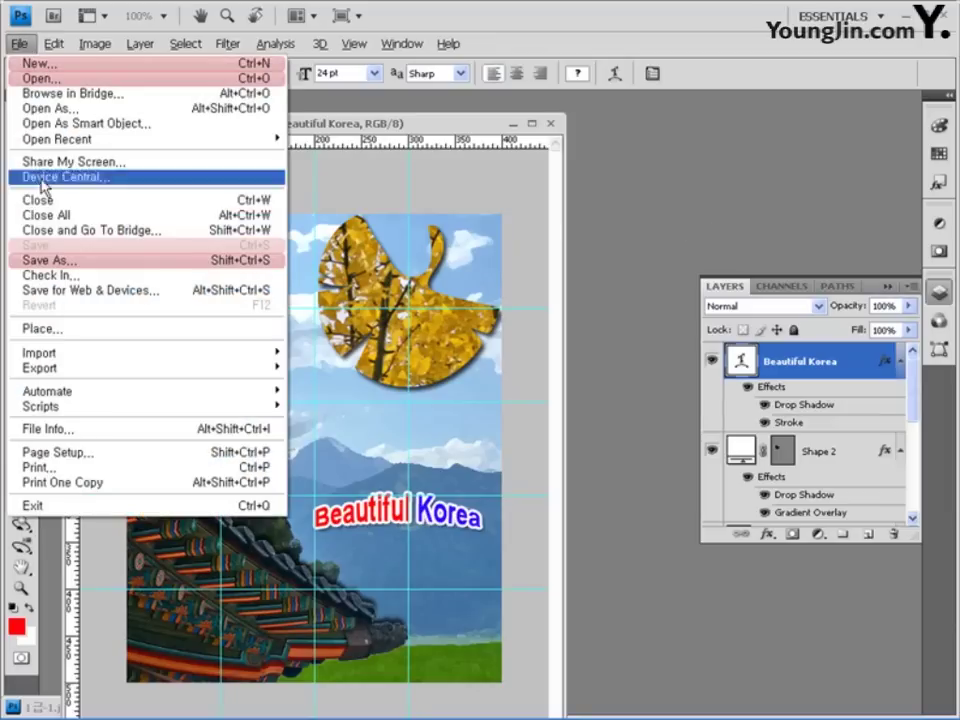
click(454, 133)
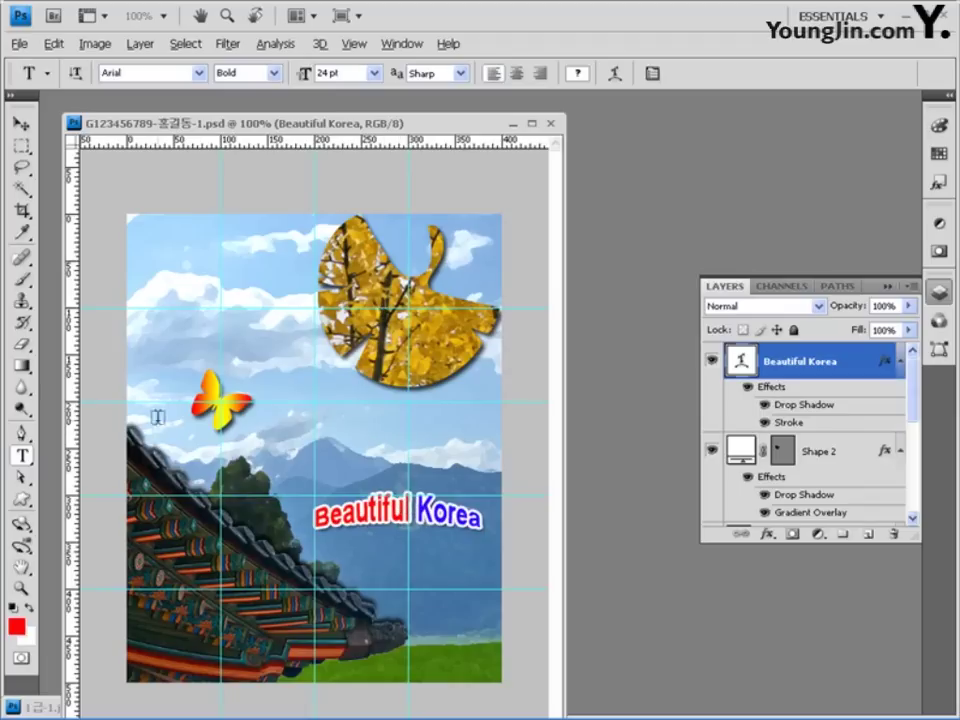
- Set up the Custom Shape tool with the scrolled crown-like ornament shape and no layer style
click(24, 503)
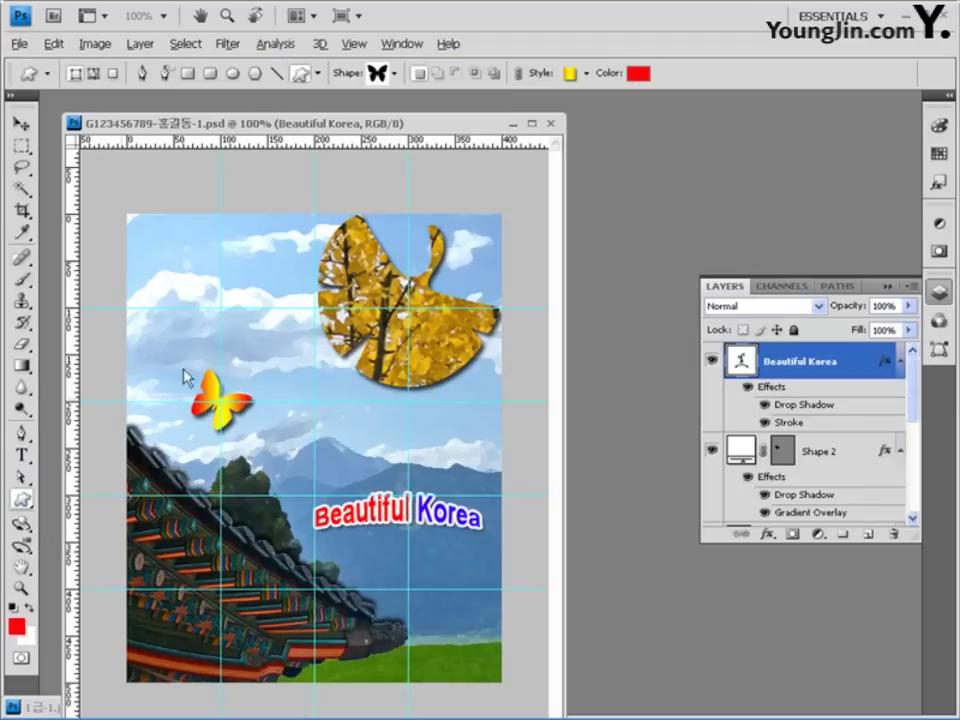
click(395, 74)
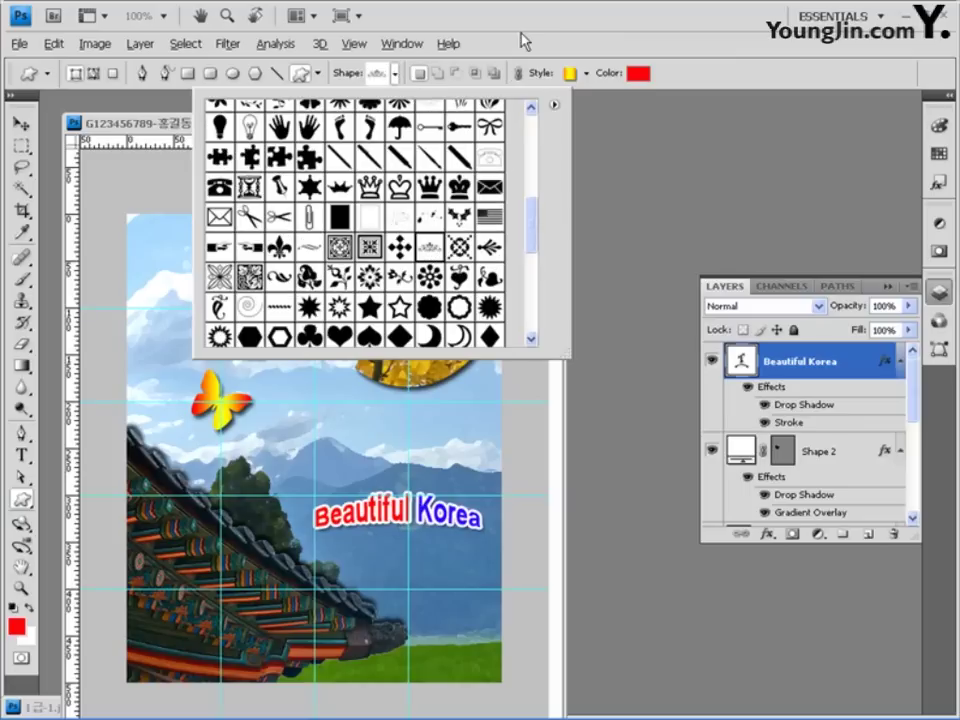
key(Return)
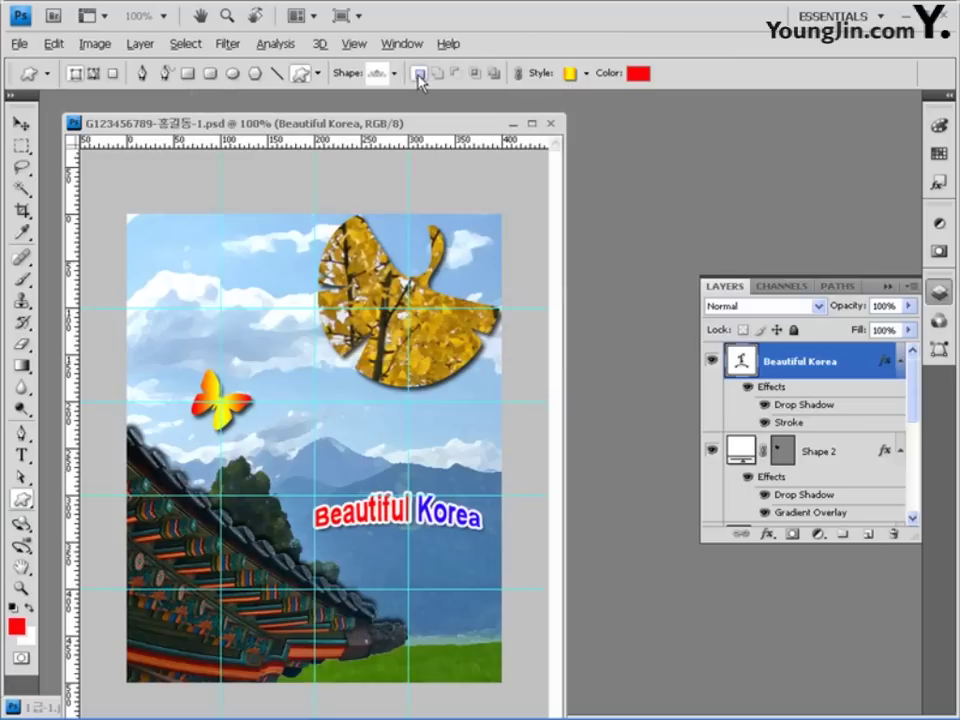
click(586, 73)
click(481, 113)
click(649, 27)
- Draw the ornament in white #ffffff, about 120 px wide, over the mountains just above the "Beautiful Korea" text
click(638, 73)
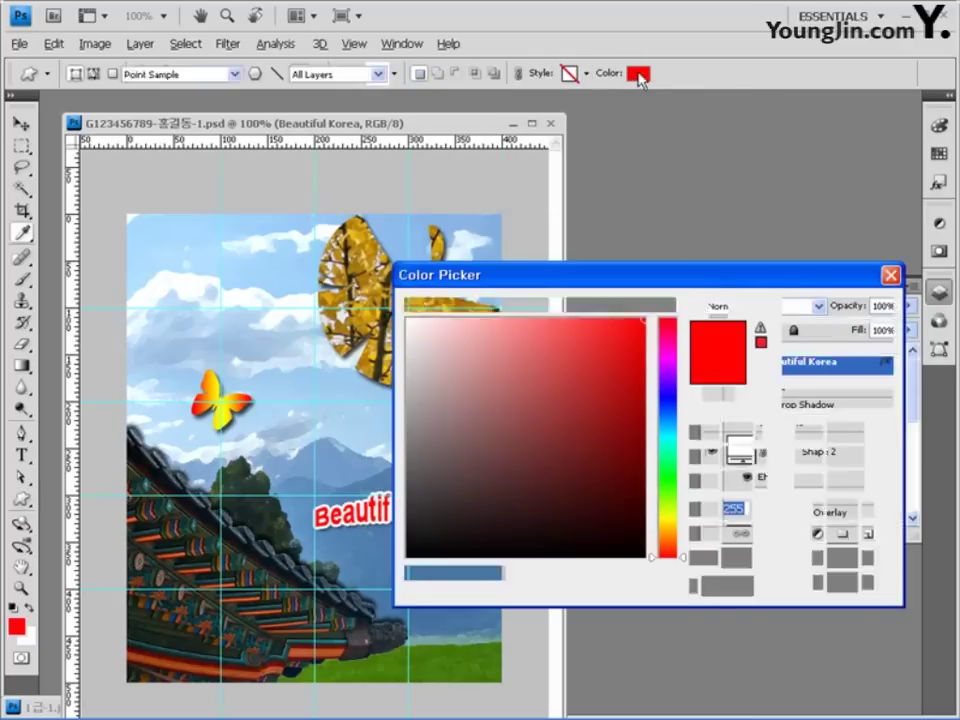
click(735, 587)
drag(735, 590, 525, 621)
text(ff)
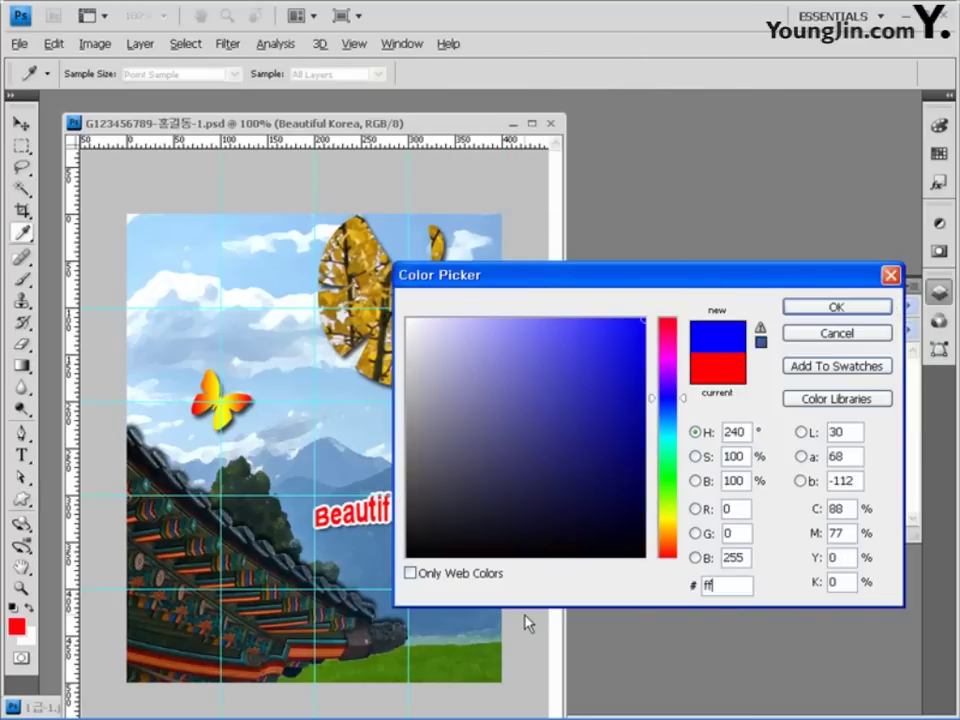
text(ffff)
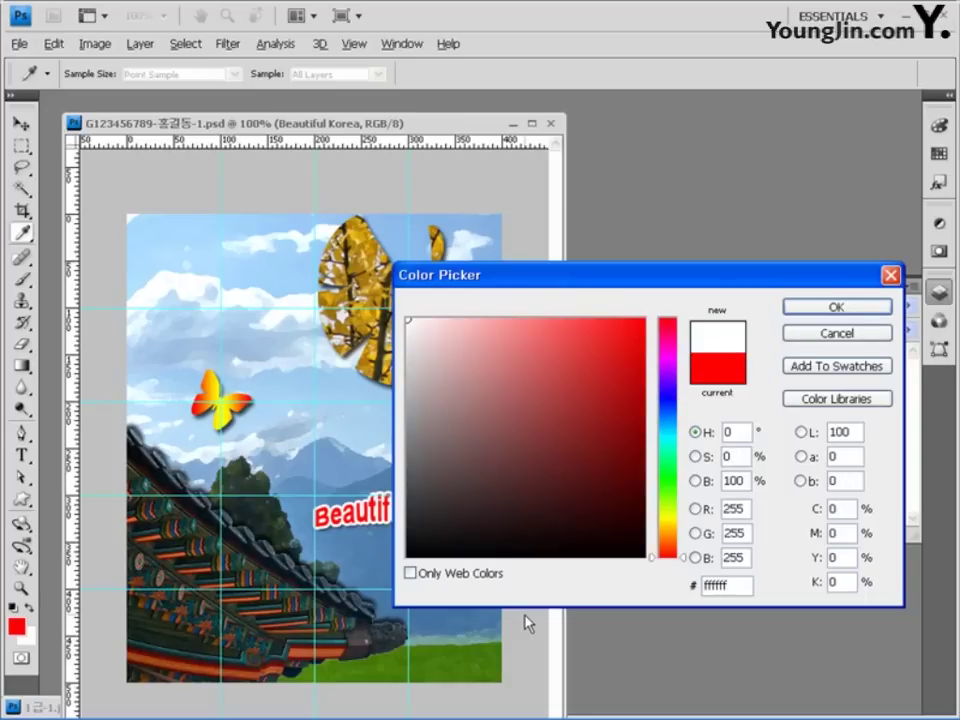
key(Return)
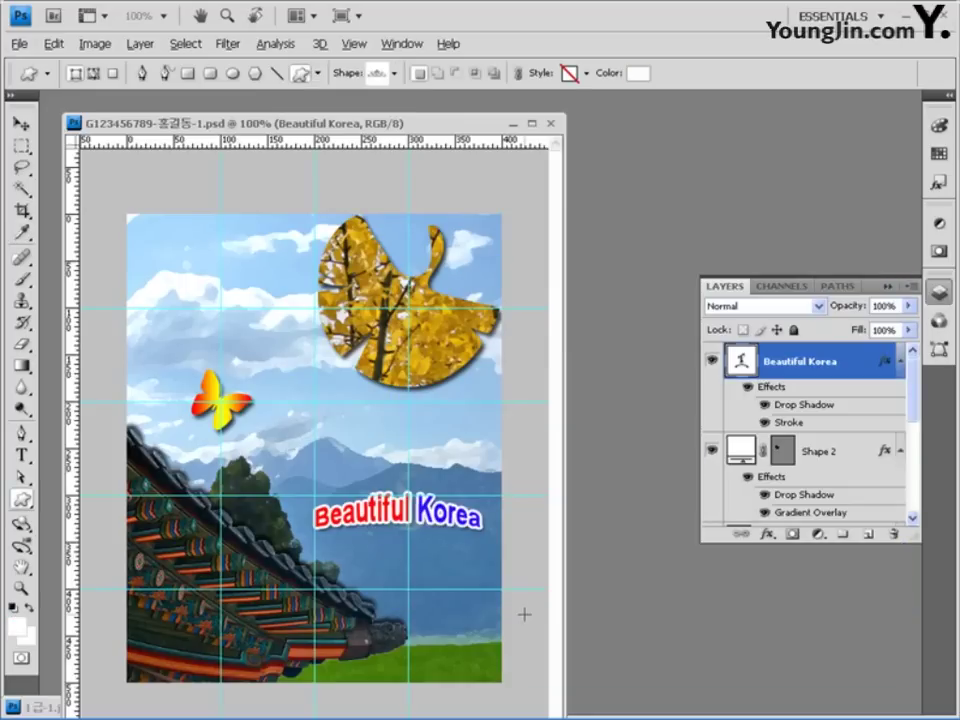
drag(346, 442, 445, 483)
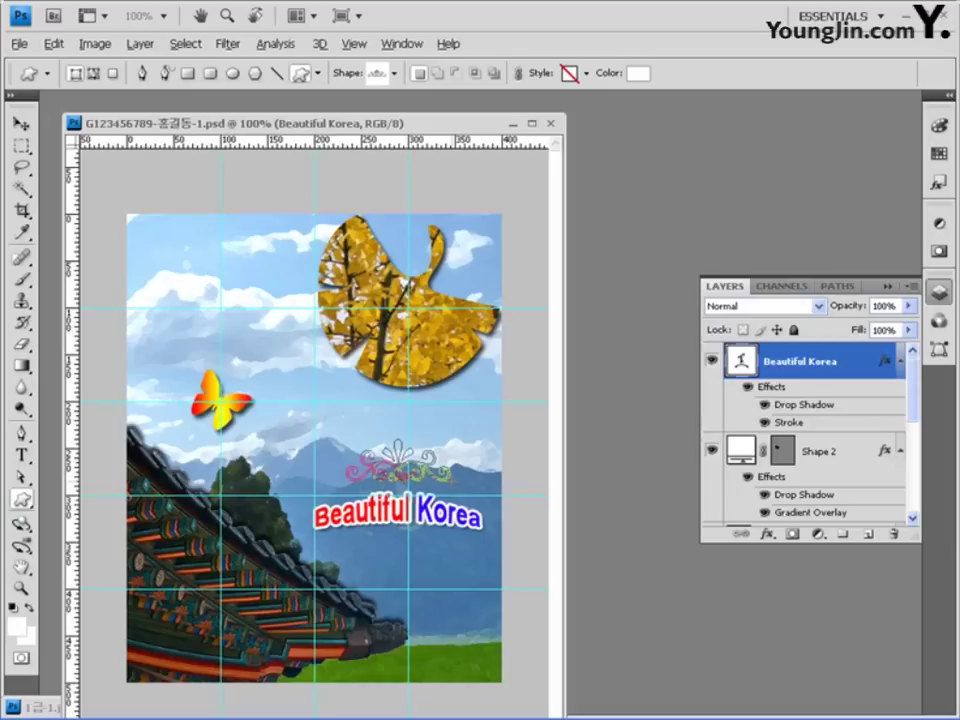
drag(445, 483, 447, 484)
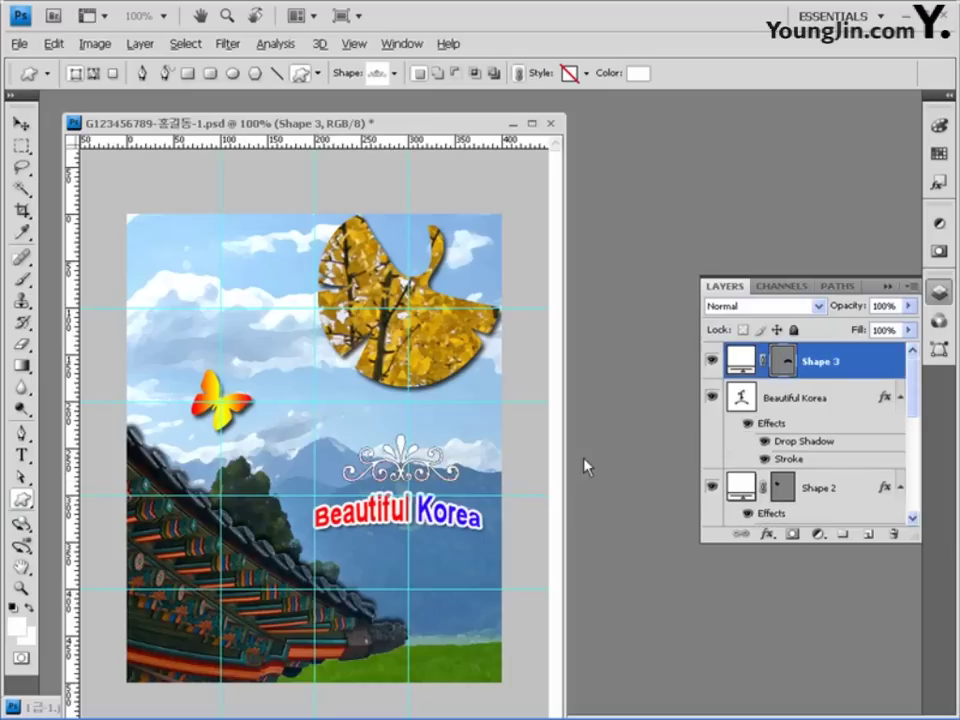
- Add a 1 px outside stroke in black #000000 to the ornament shape
click(767, 534)
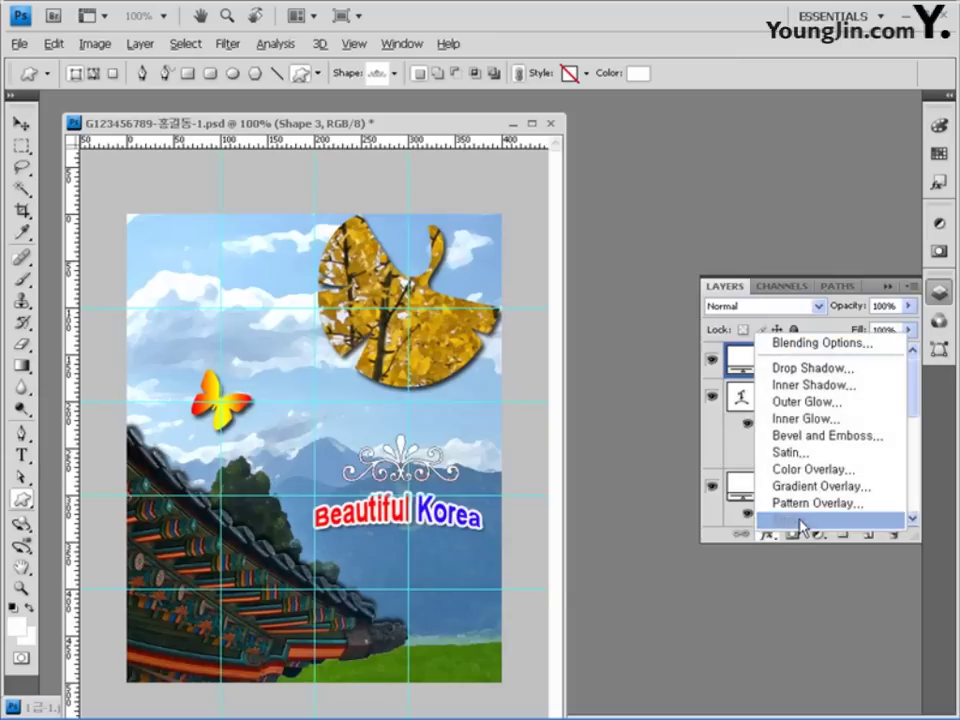
click(800, 522)
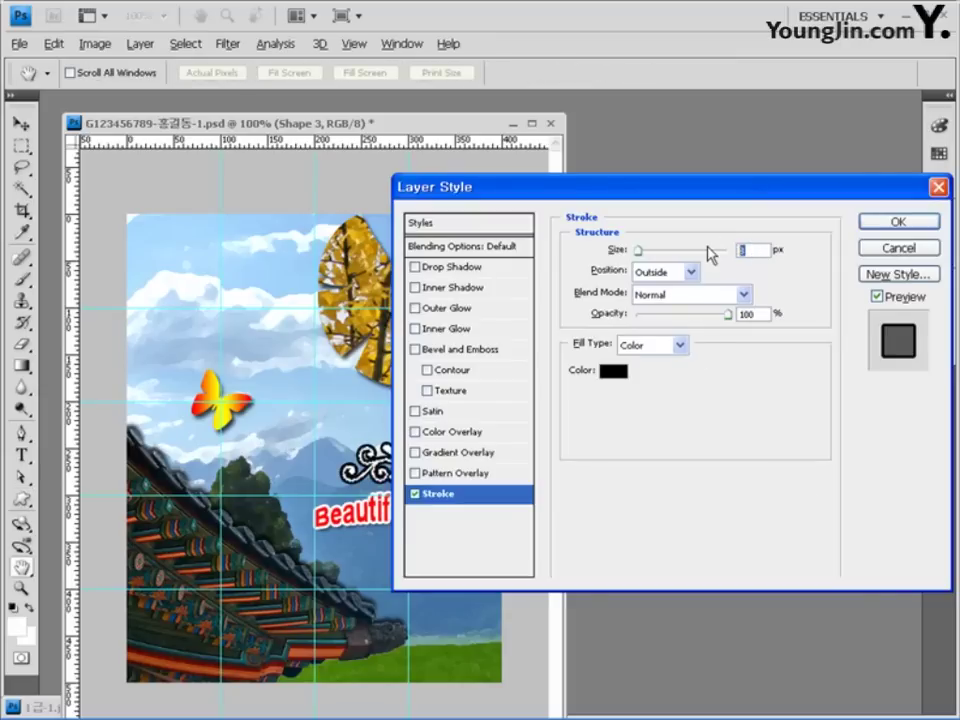
text(1)
click(603, 371)
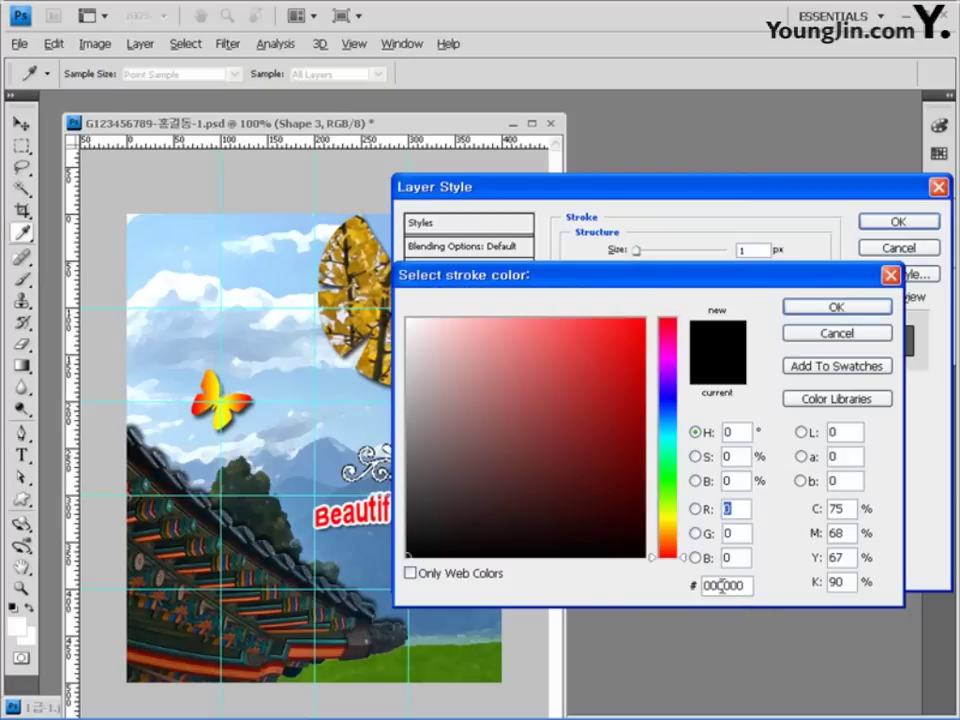
click(864, 312)
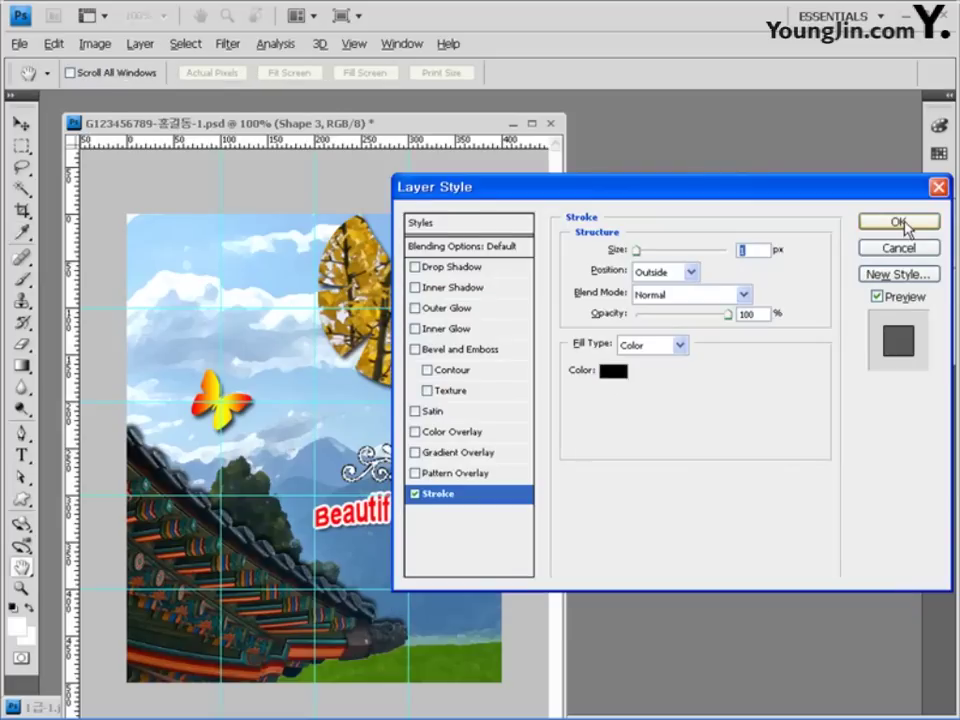
click(900, 222)
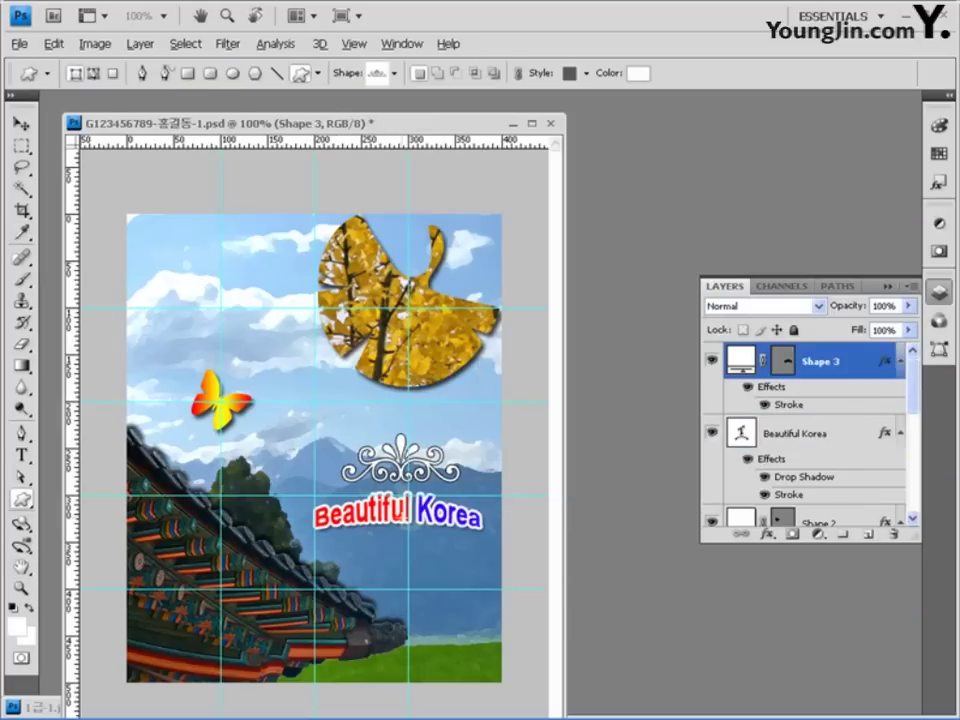
- Fit the document window around the image and save the composition to its existing PSD file
key(z)
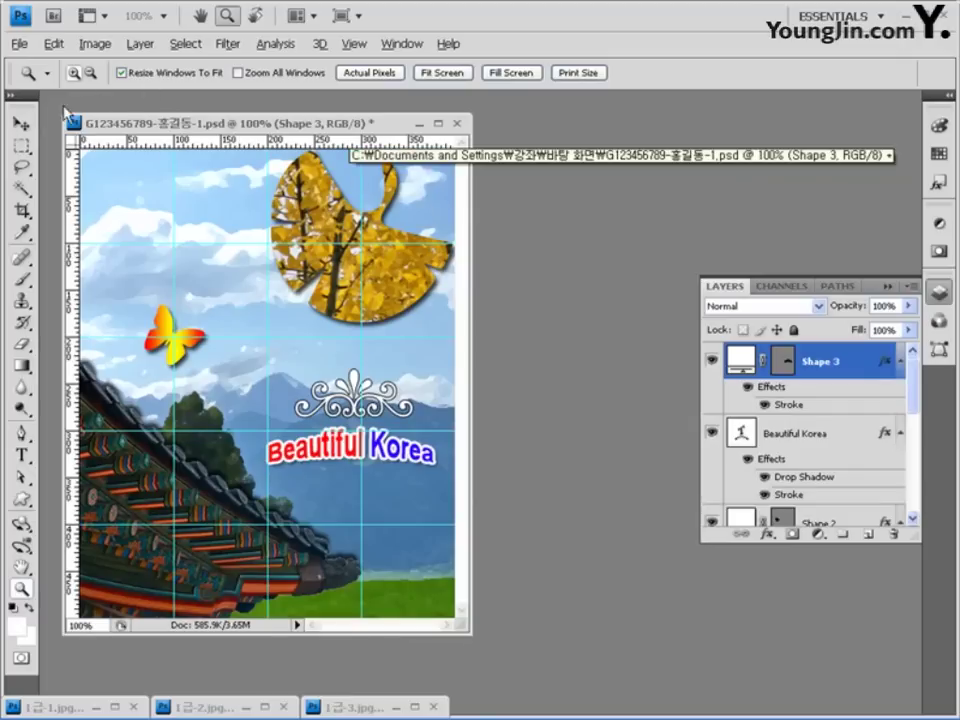
click(19, 43)
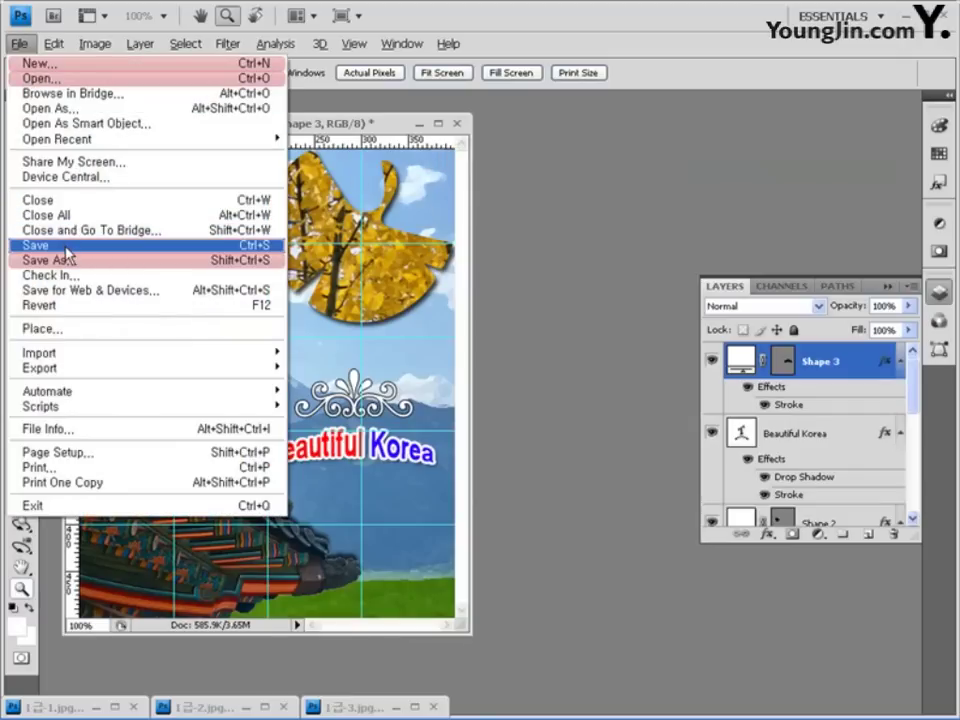
click(66, 247)
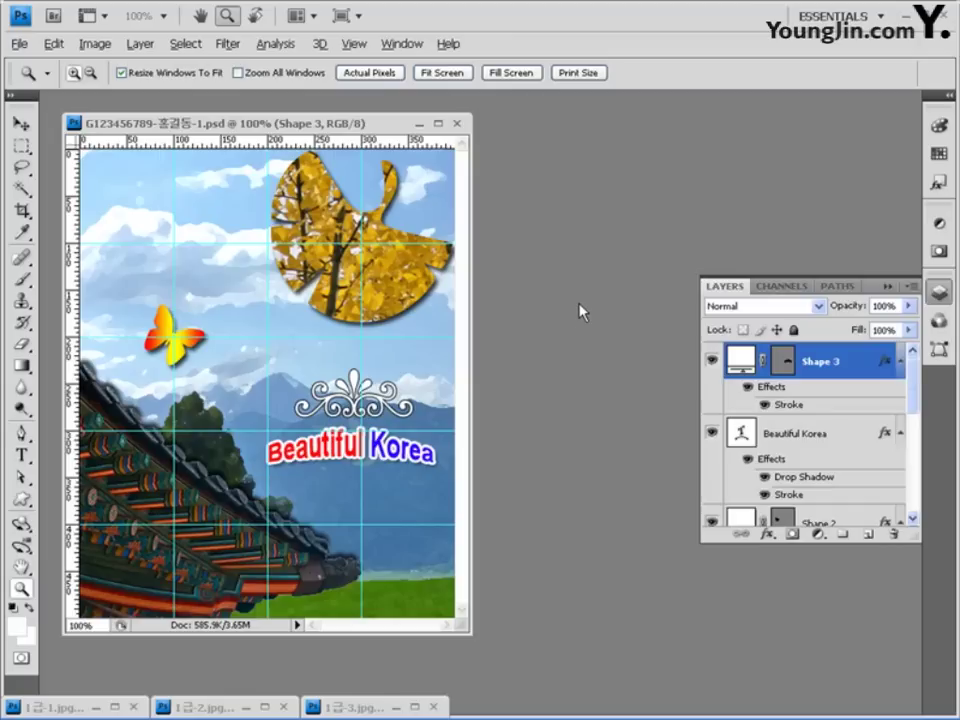
- Clear all guides from the composition
click(353, 45)
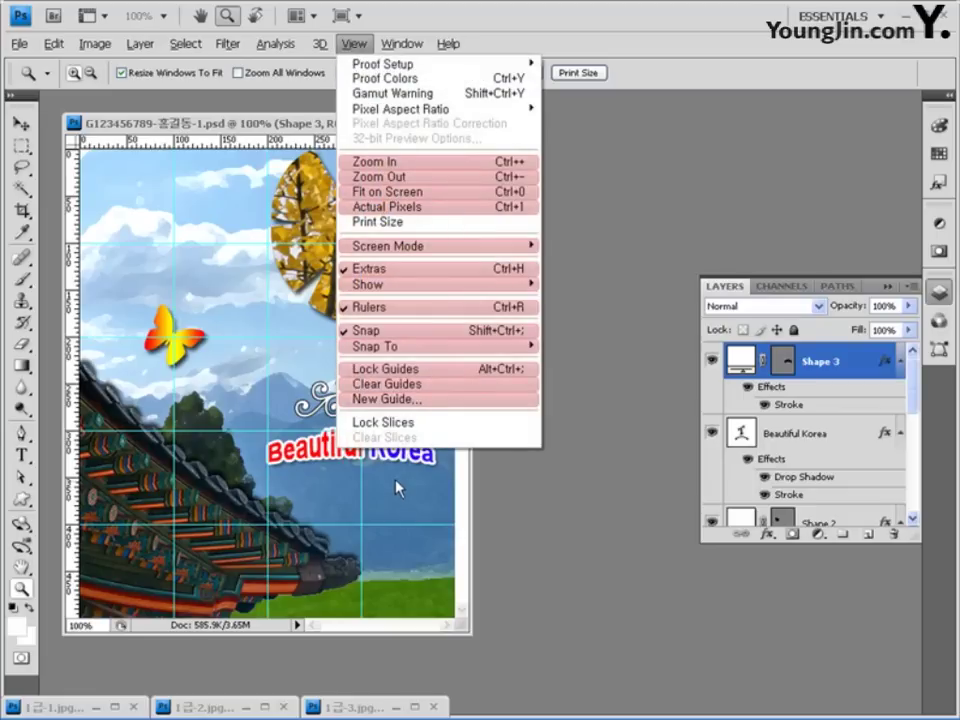
click(421, 385)
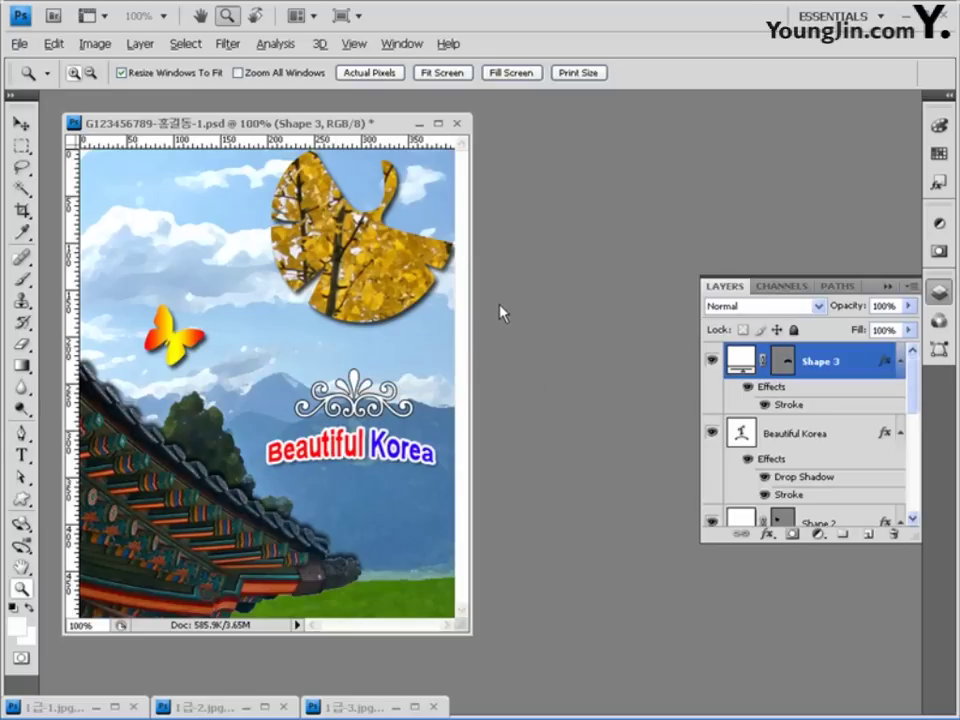
- Save a JPEG copy of the composition to the GTQ folder in My Documents, keeping the existing base file name
click(19, 43)
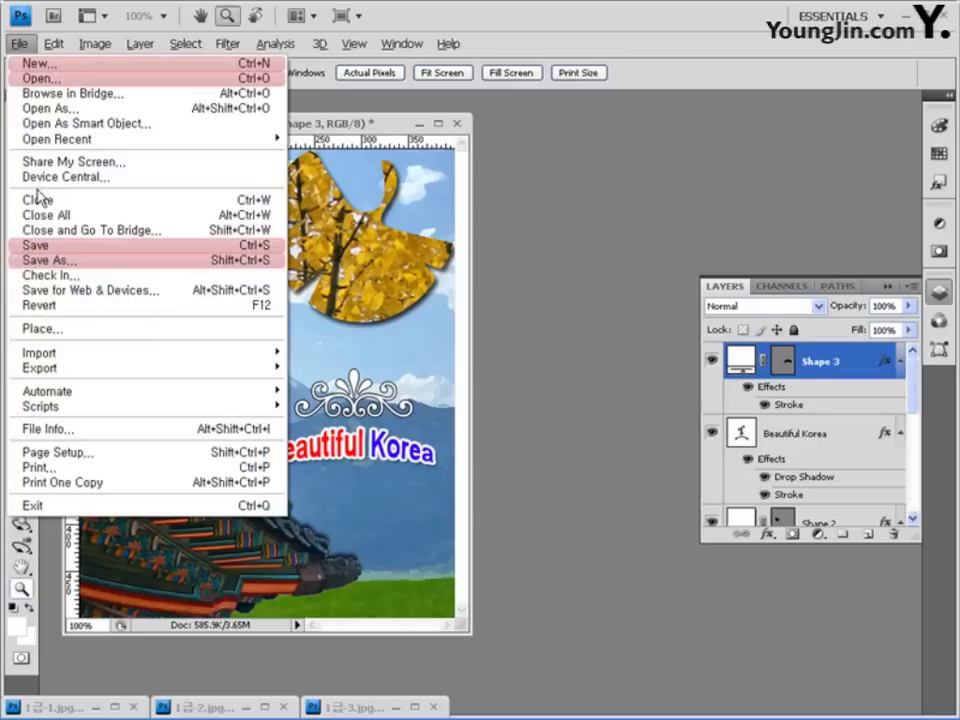
click(57, 262)
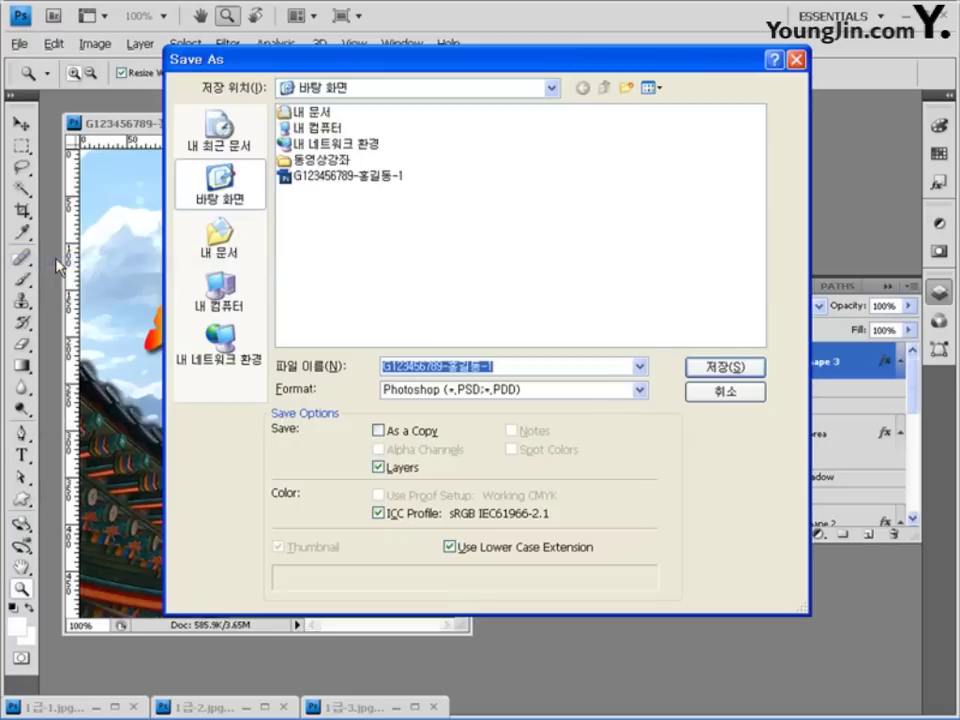
click(220, 248)
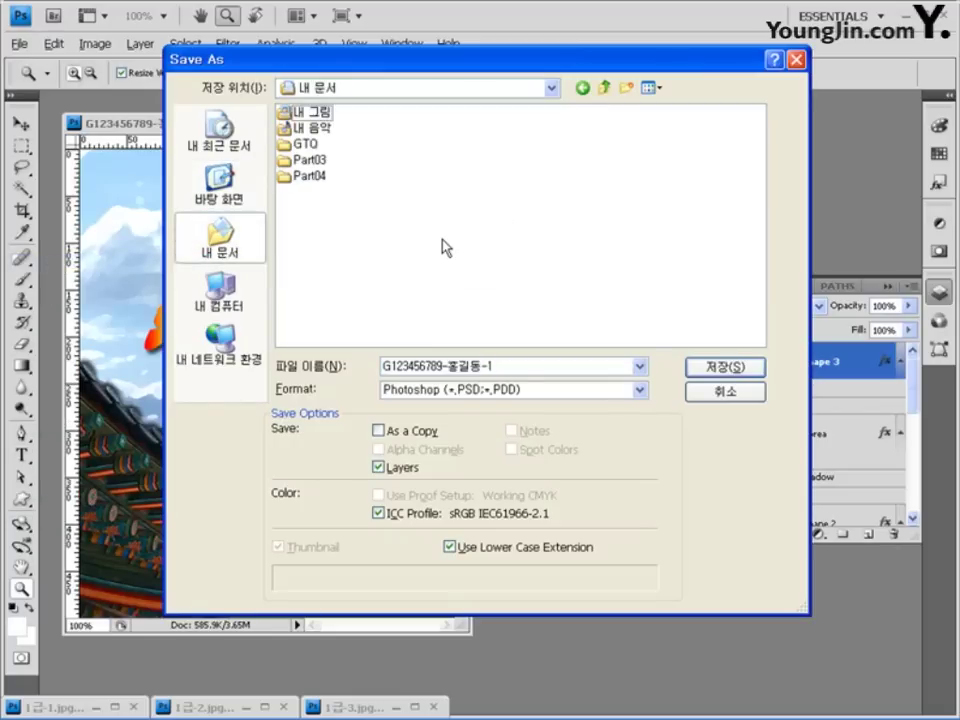
double_click(306, 144)
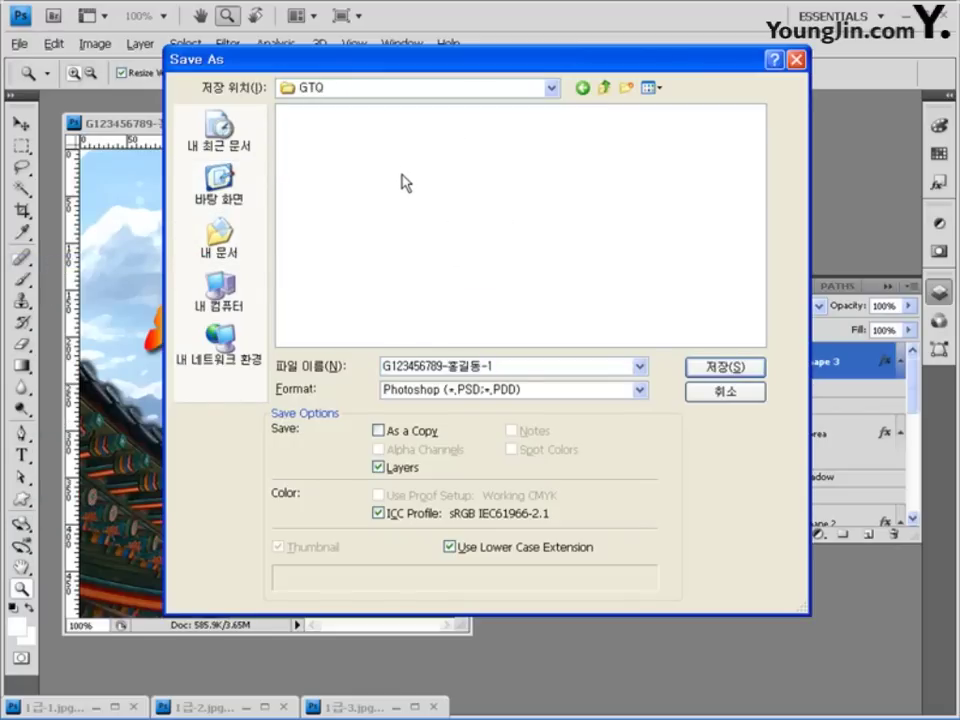
click(538, 390)
click(528, 508)
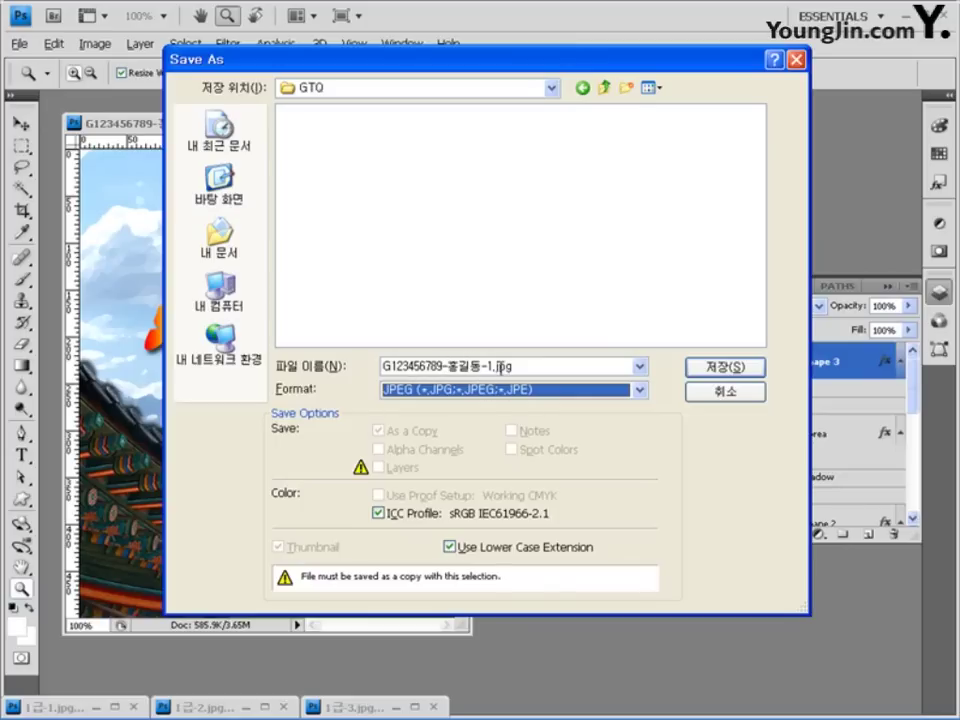
click(748, 370)
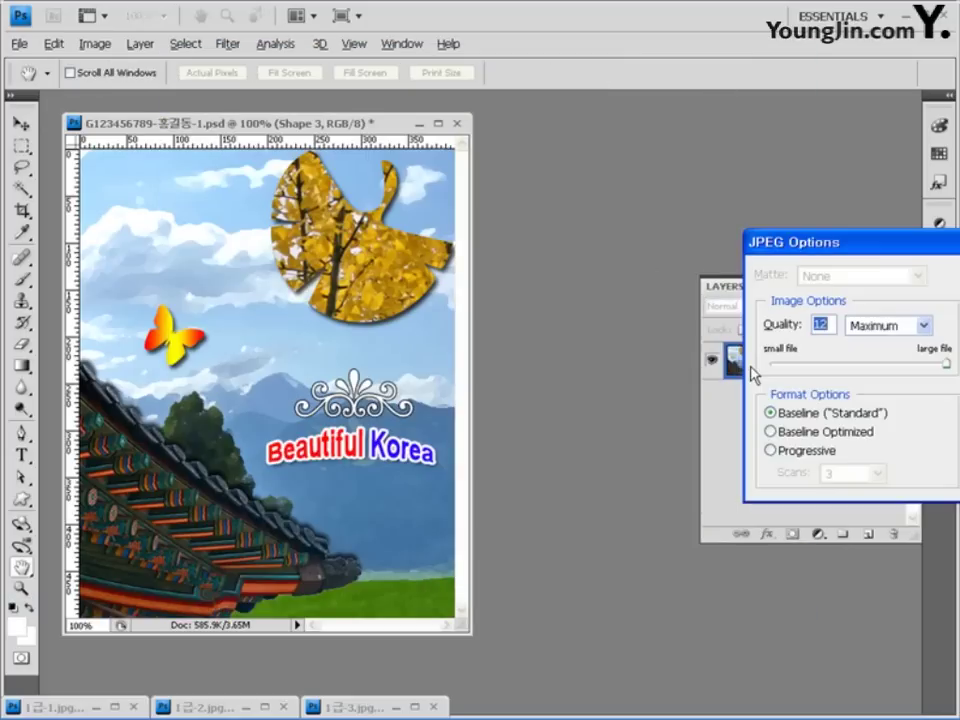
- Set the JPEG quality to 8 (High) with the Baseline ("Standard") format and complete the save
drag(876, 253, 499, 206)
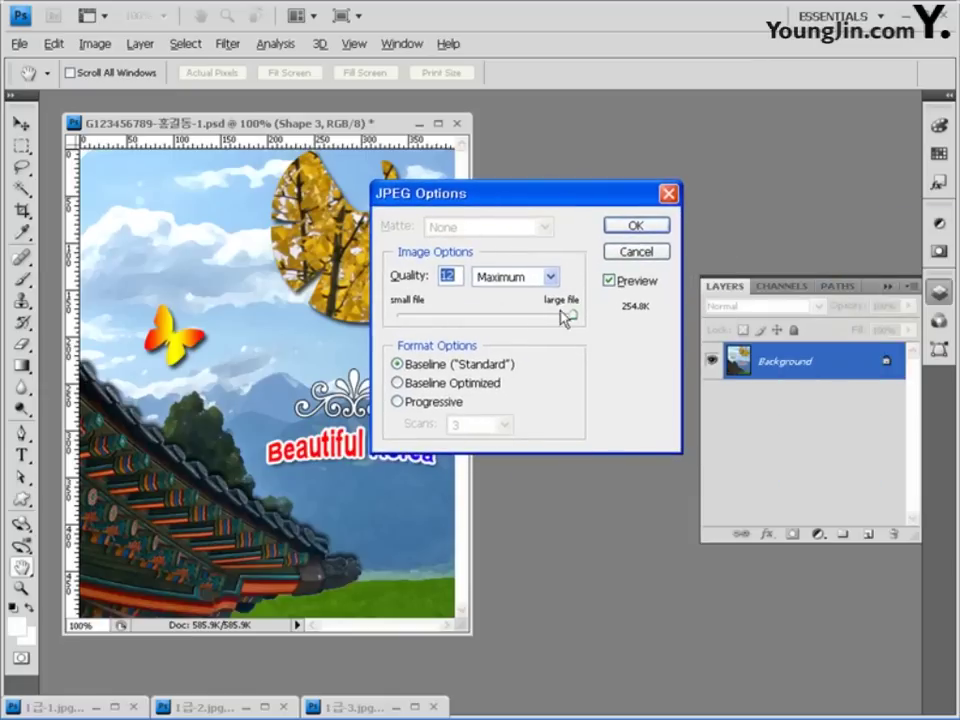
drag(574, 318, 519, 320)
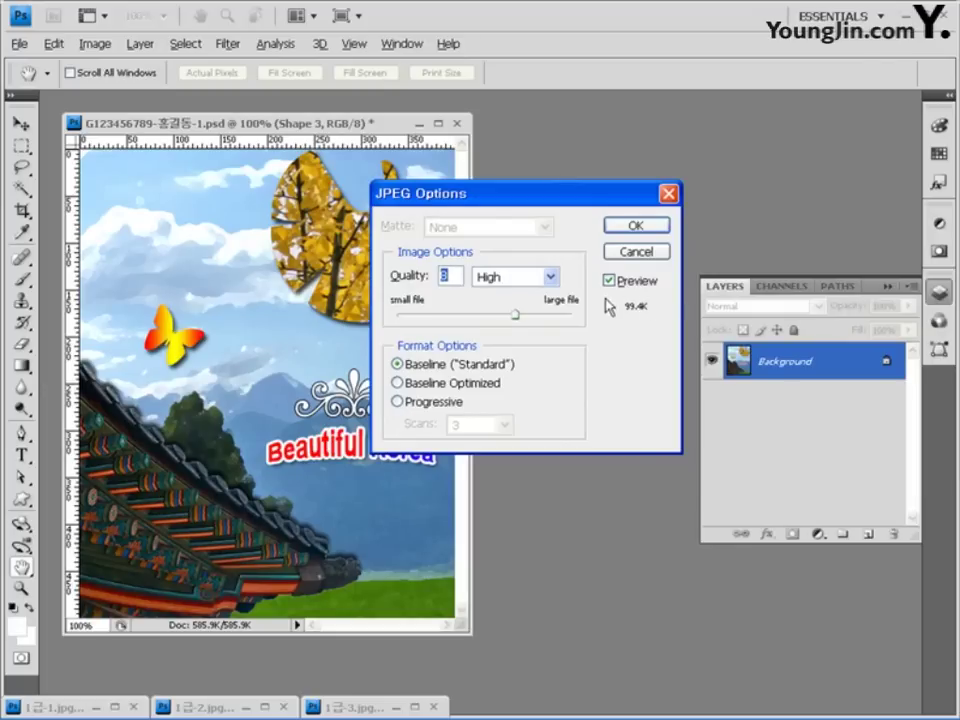
mouse_move(516, 318)
mouse_down()
mouse_move(538, 319)
mouse_move(521, 321)
mouse_up()
click(637, 228)
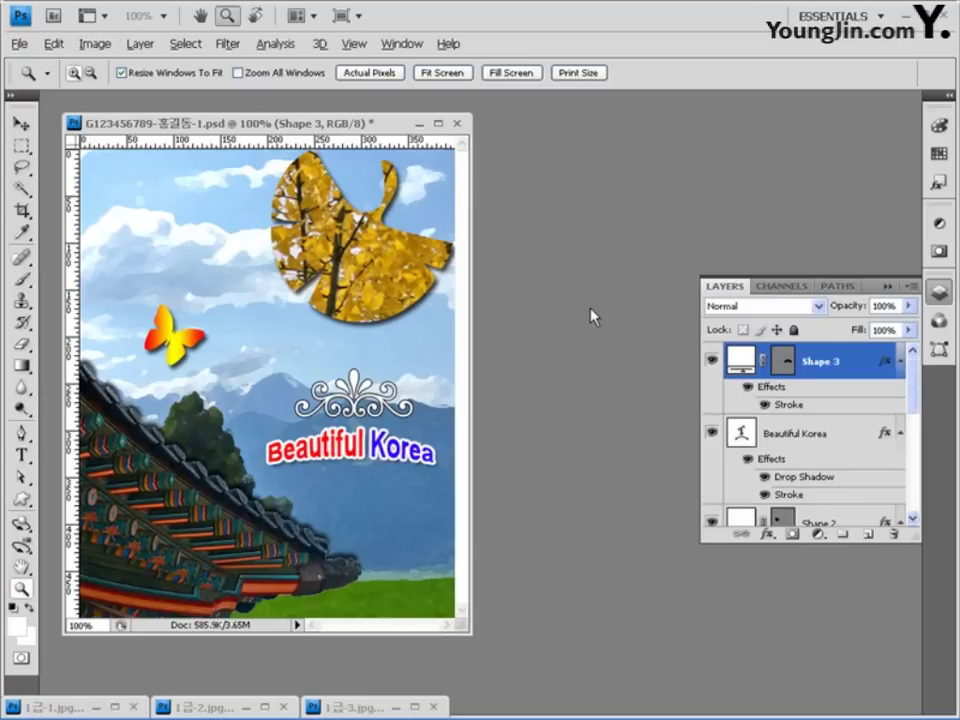
- Resize the composition to 40 x 50 pixels with proportions constrained
click(95, 44)
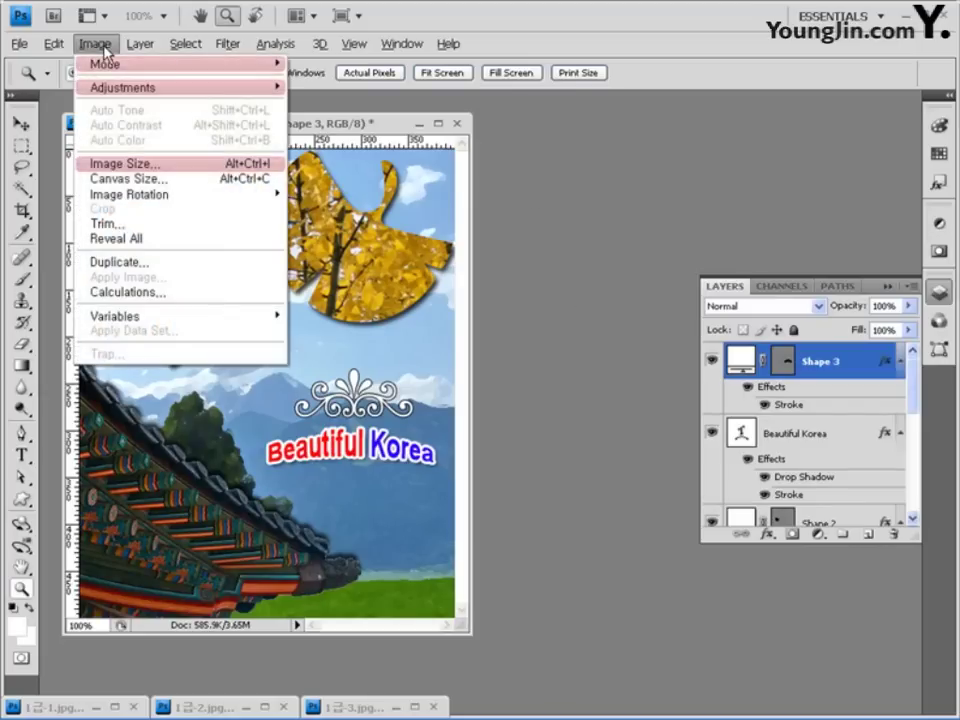
click(150, 163)
click(426, 184)
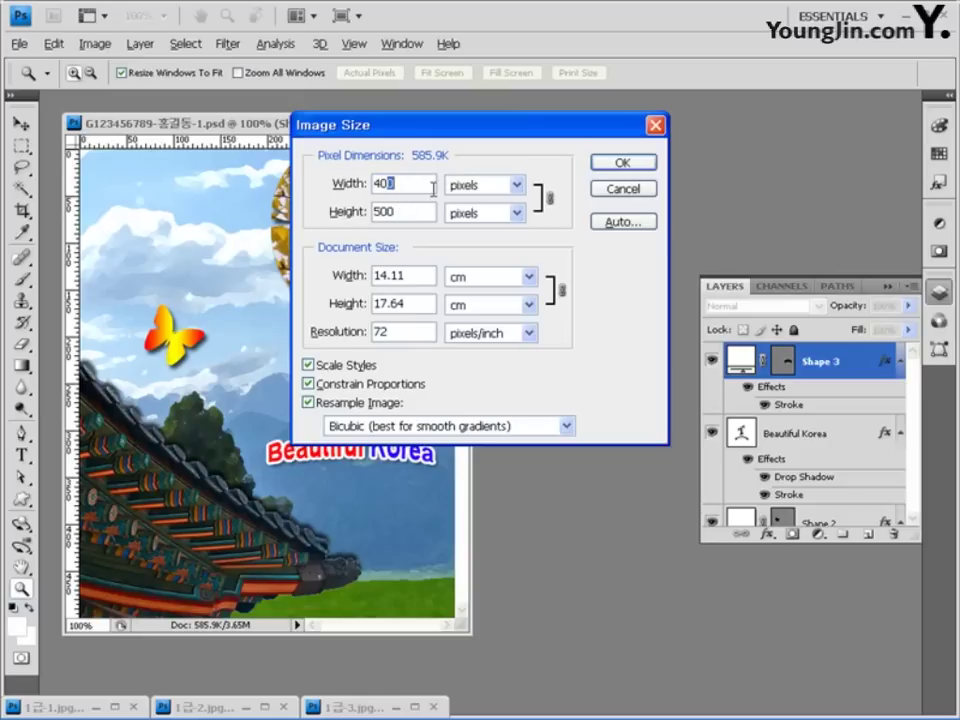
key(BackSpace)
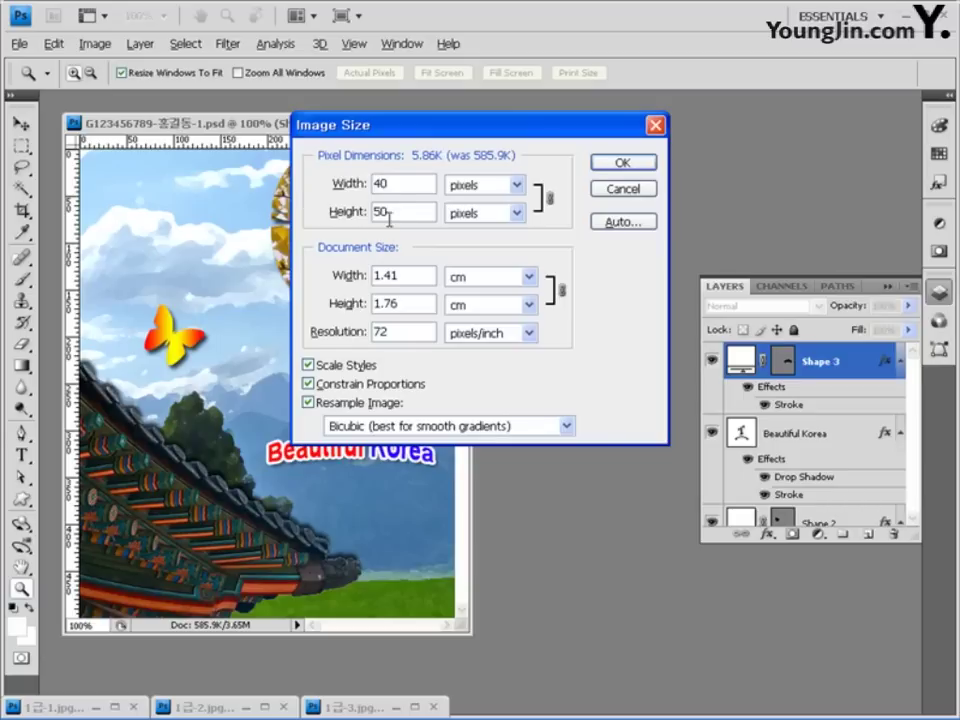
click(624, 165)
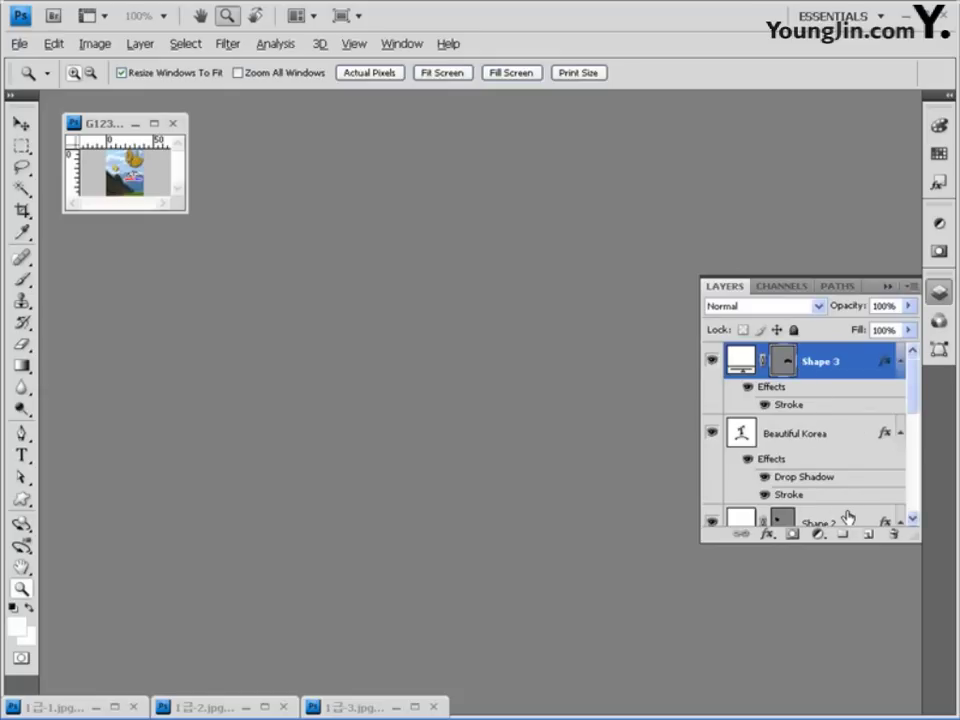
click(840, 287)
click(735, 289)
- Save the reduced composition as a layered PSD in the GTQ folder of My Documents with maximized compatibility
click(14, 46)
click(60, 263)
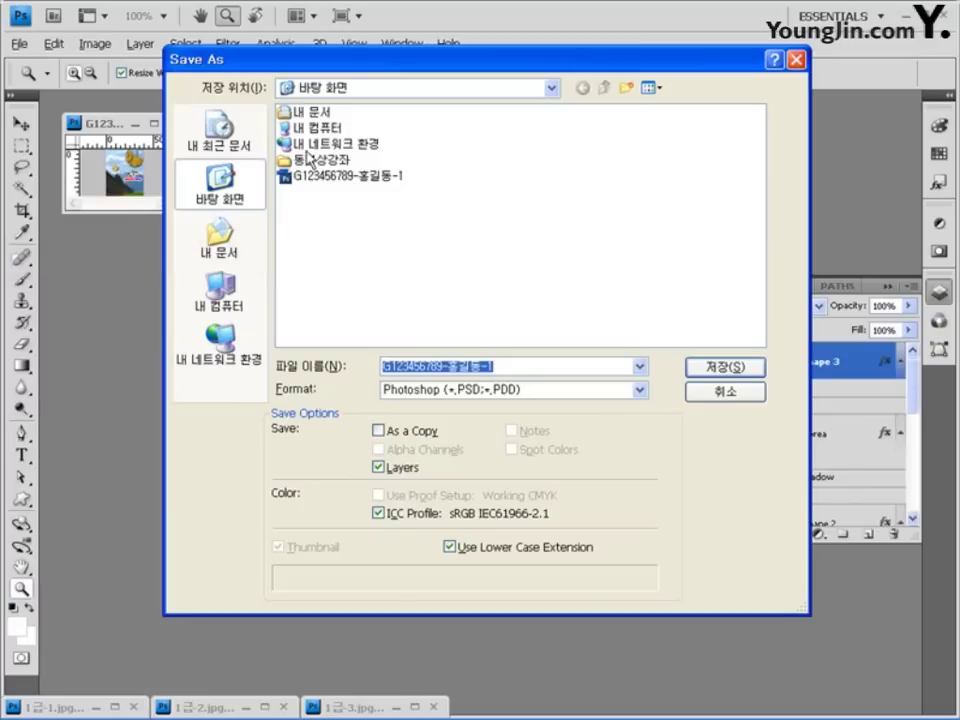
click(228, 240)
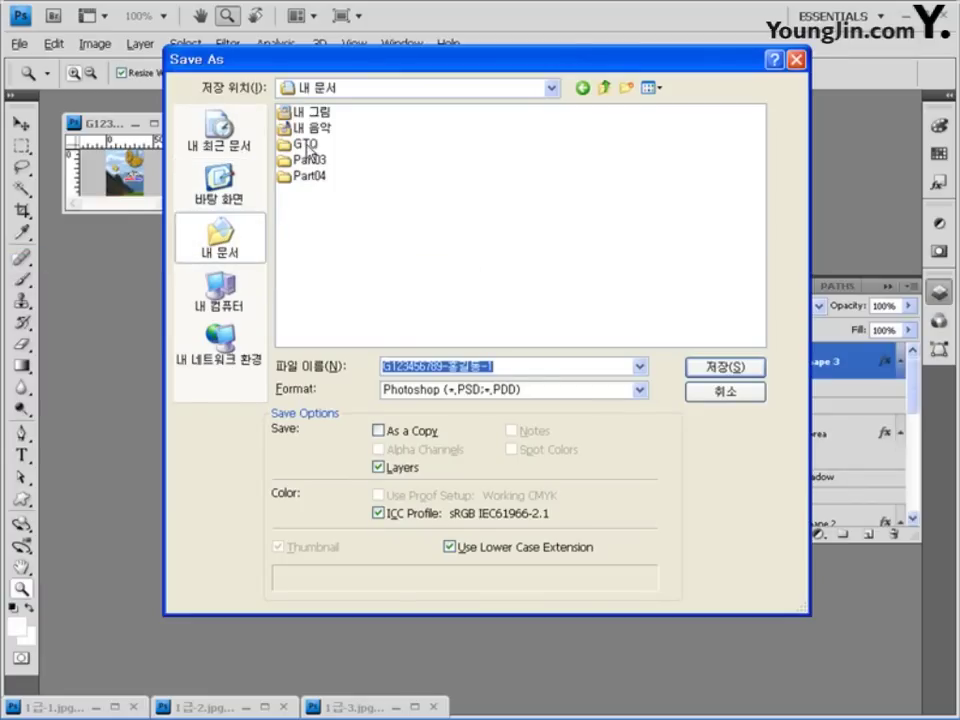
double_click(306, 145)
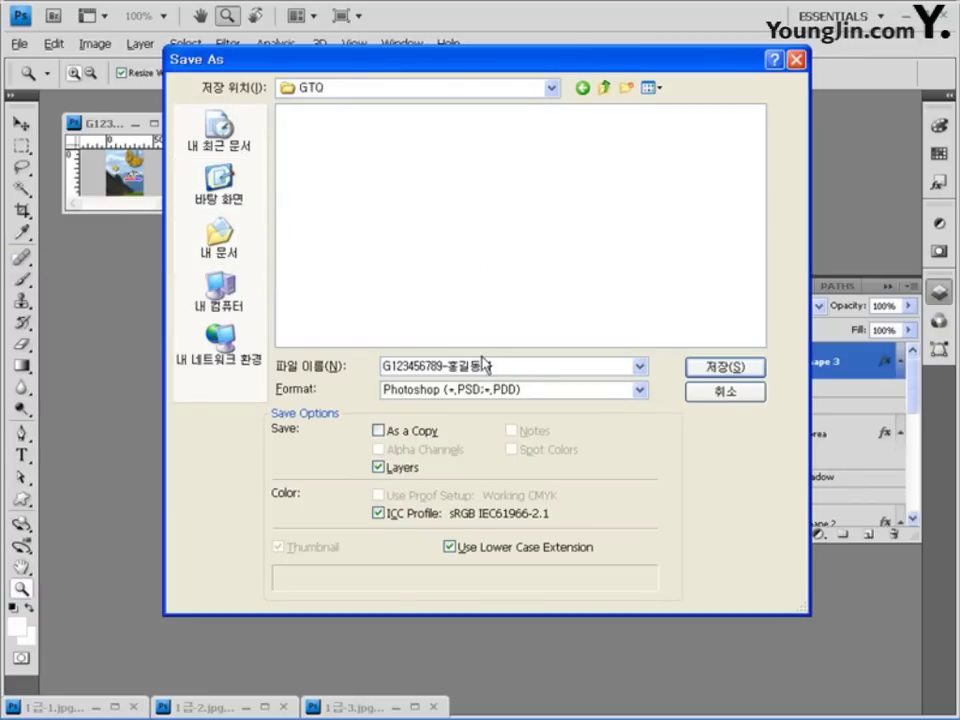
click(727, 368)
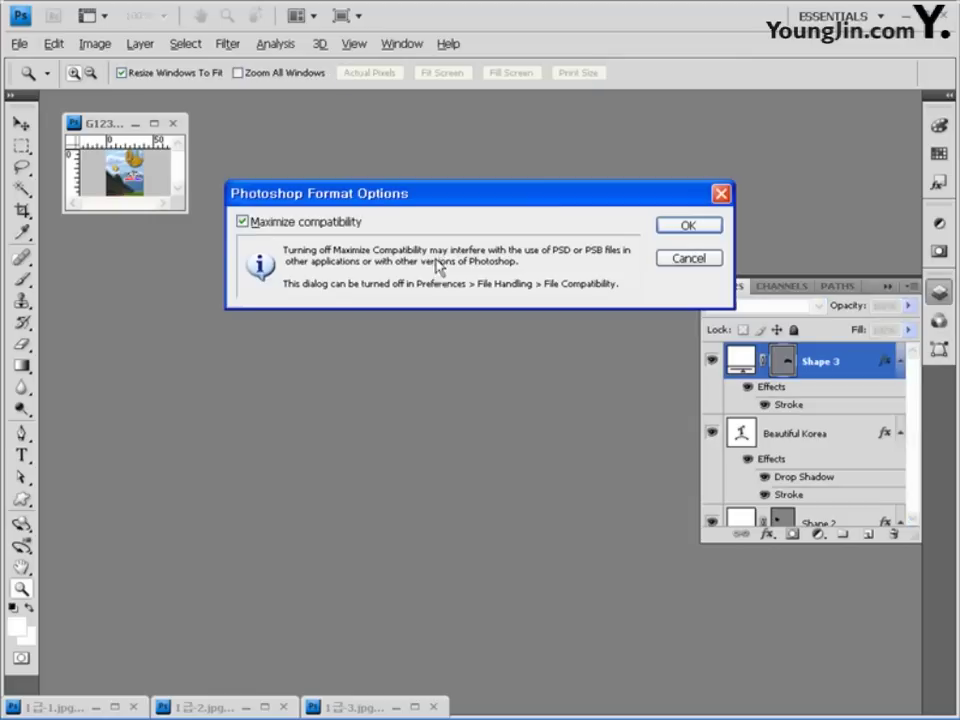
click(700, 228)
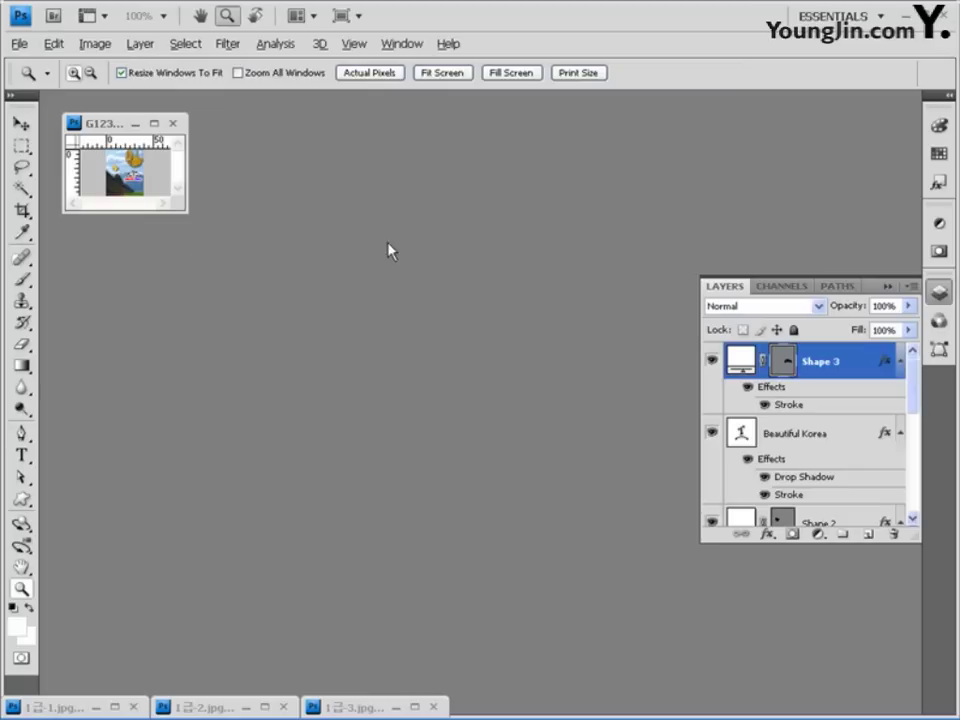
- Browse to the GTQ folder in My Documents for opening files and check the saved JPEG and PSD
double_click(312, 205)
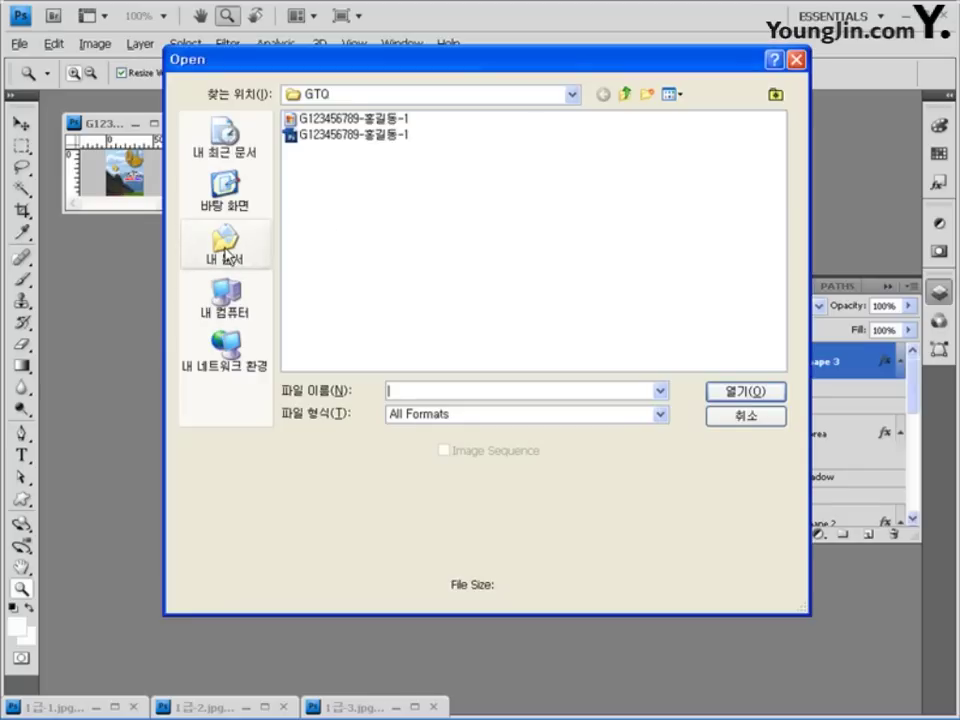
click(626, 95)
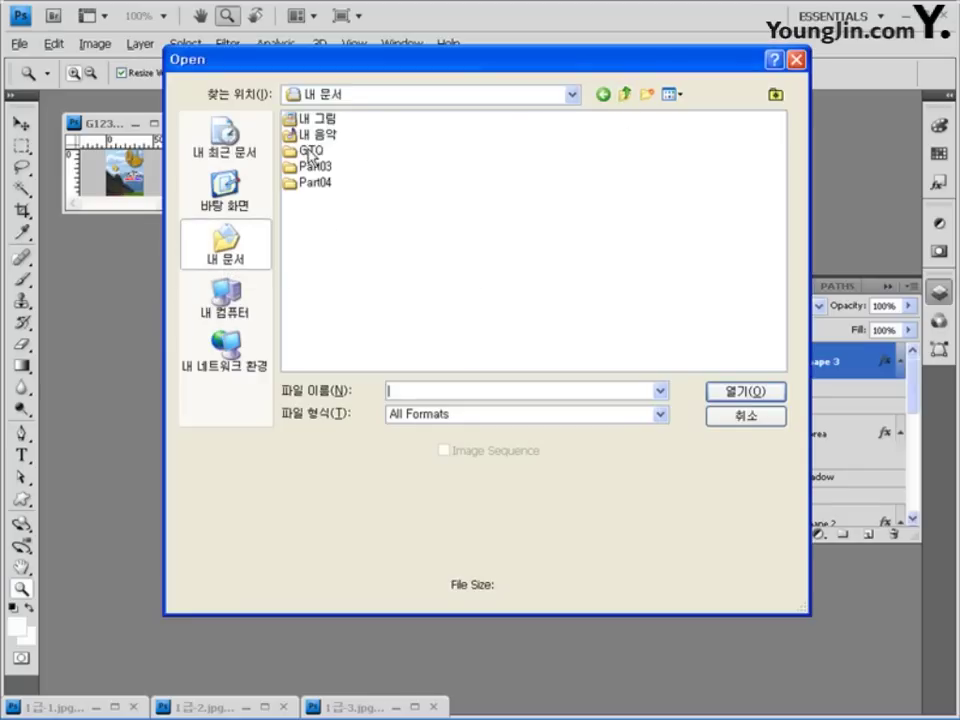
double_click(310, 148)
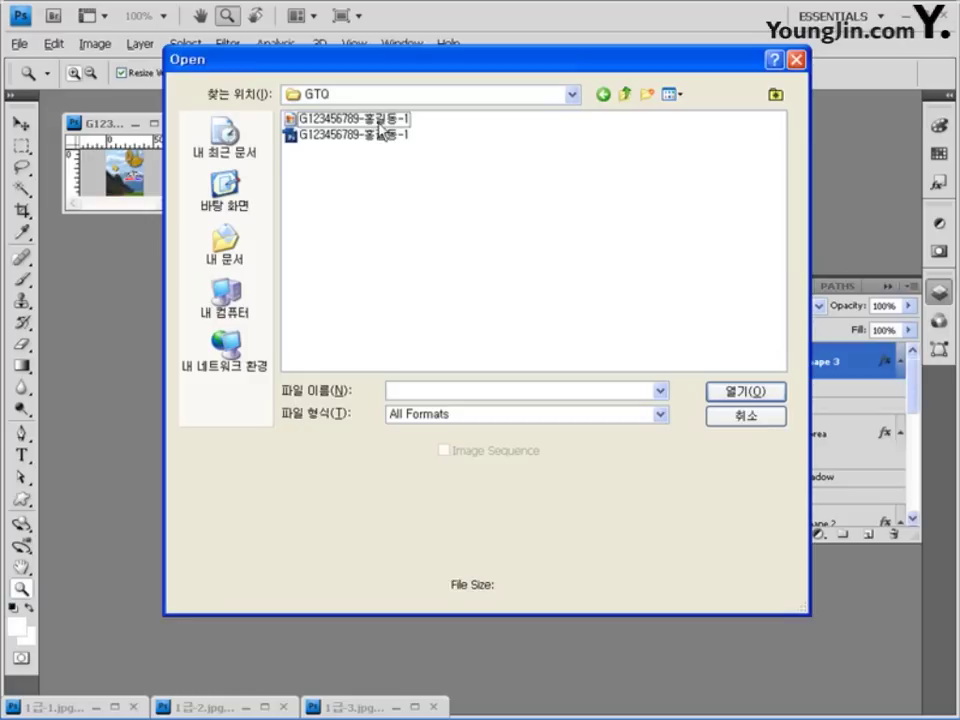